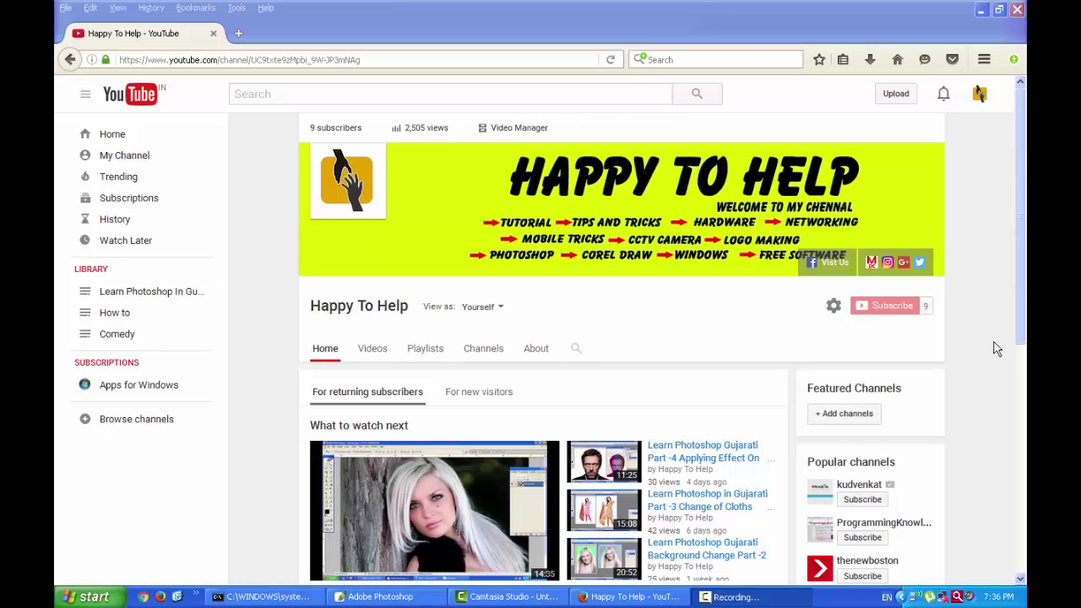
# Scroll up and down through the open window before switching to Photoshop
pyautogui.scroll(-5, 996, 349)
pyautogui.scroll(1, 997, 348)
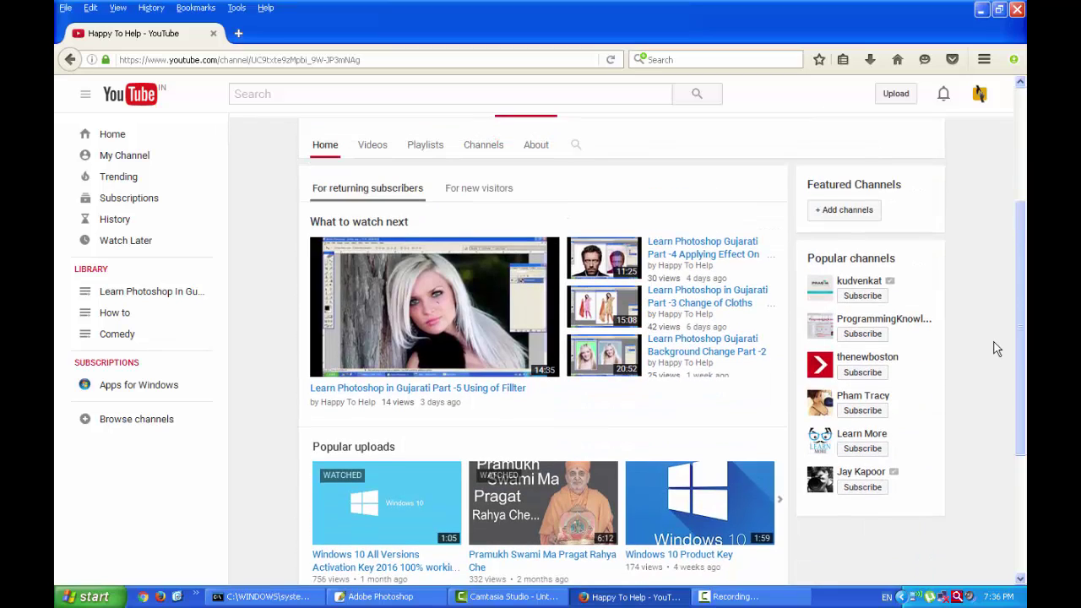
pyautogui.moveTo(434, 510)
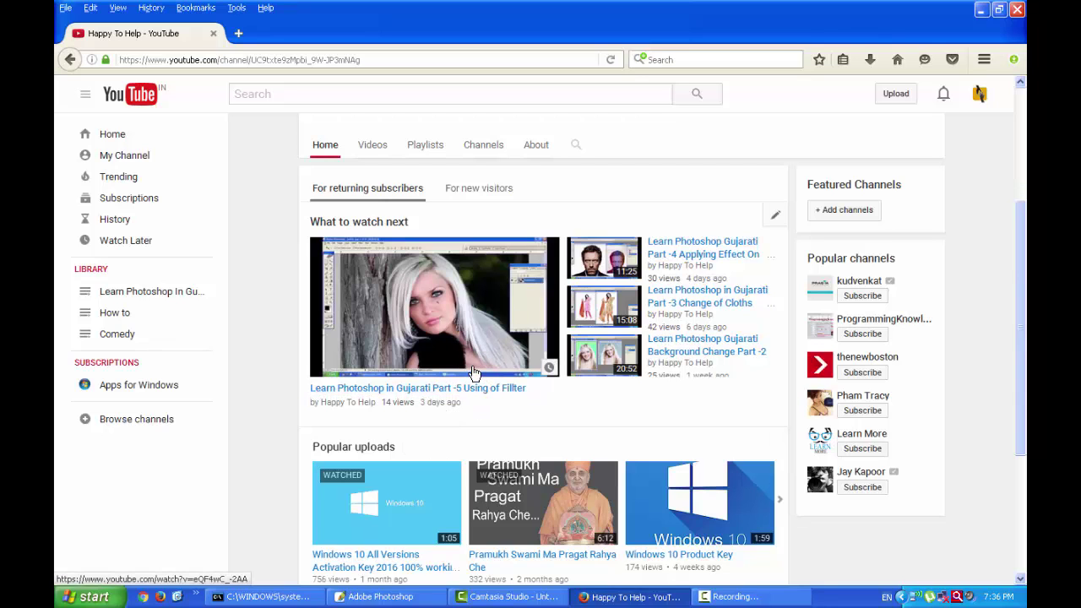
pyautogui.scroll(-1, 473, 373)
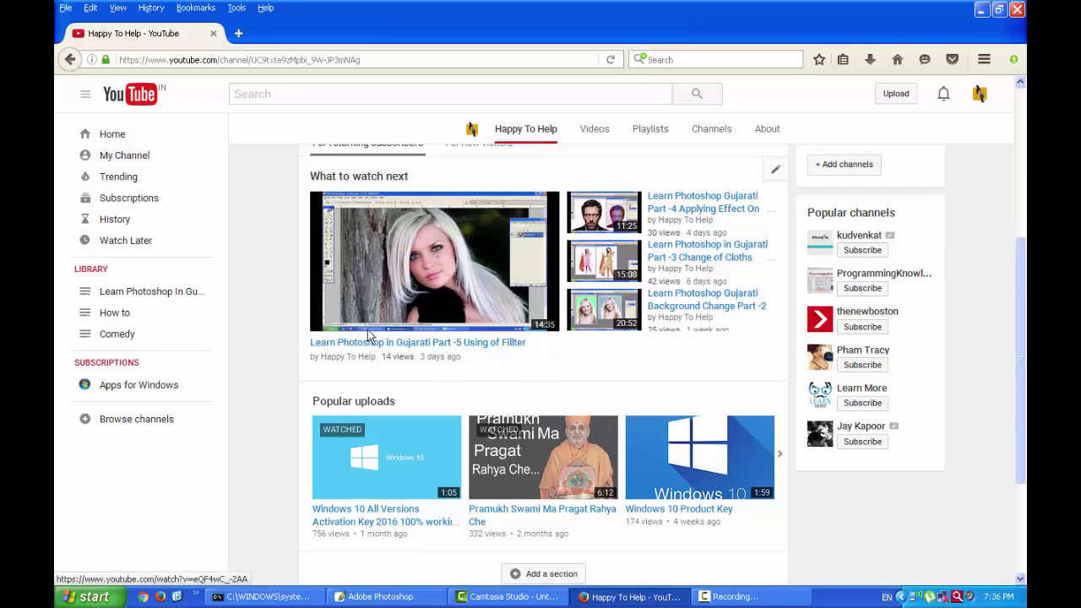
pyautogui.scroll(1, 625, 365)
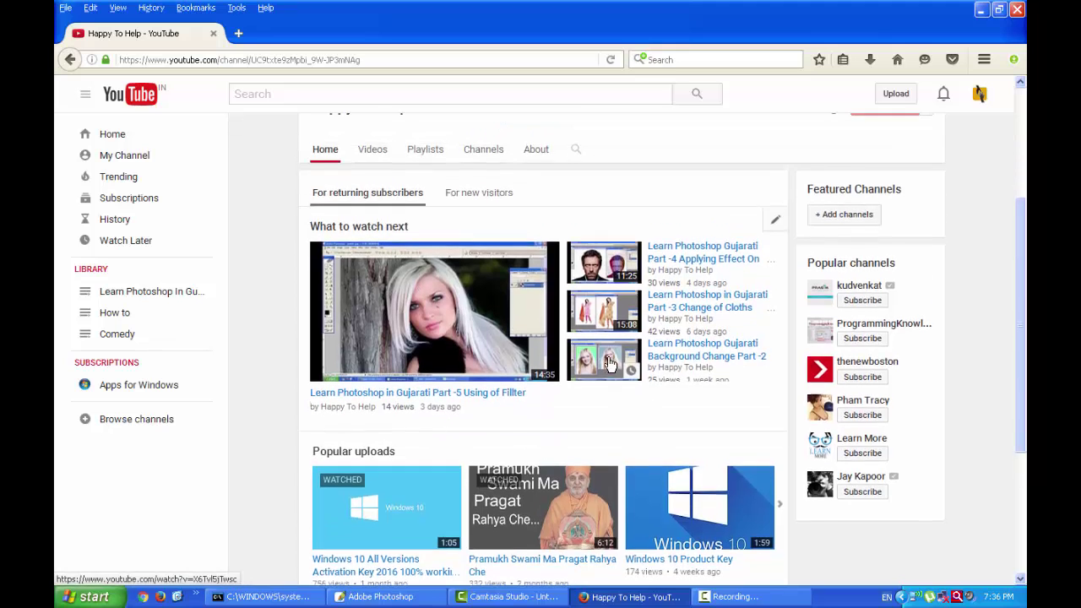
pyautogui.scroll(2, 610, 363)
pyautogui.scroll(-2, 610, 364)
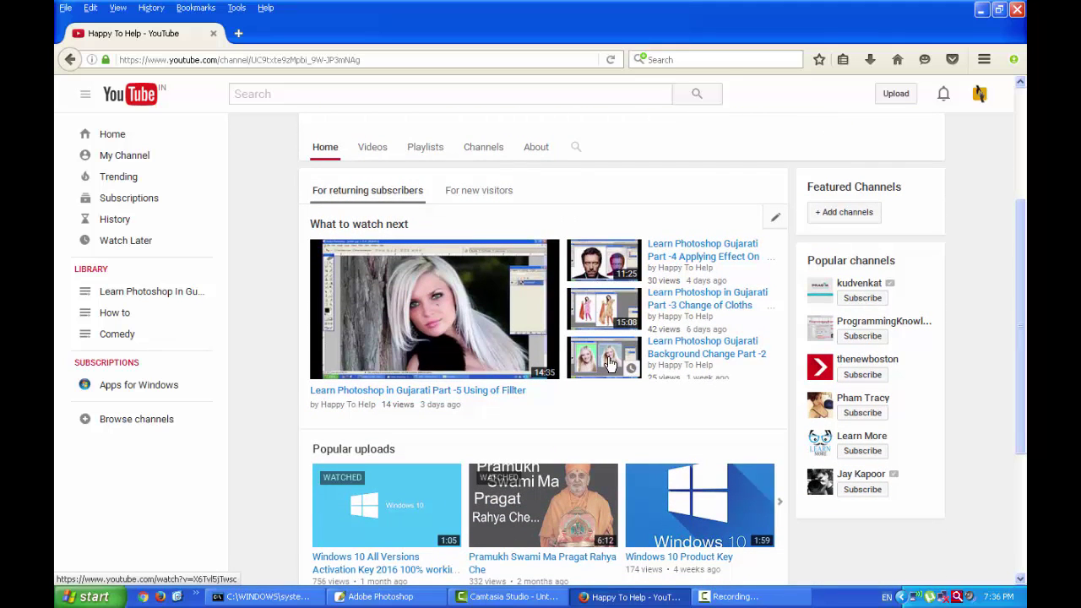
pyautogui.scroll(2, 610, 364)
pyautogui.scroll(2, 610, 363)
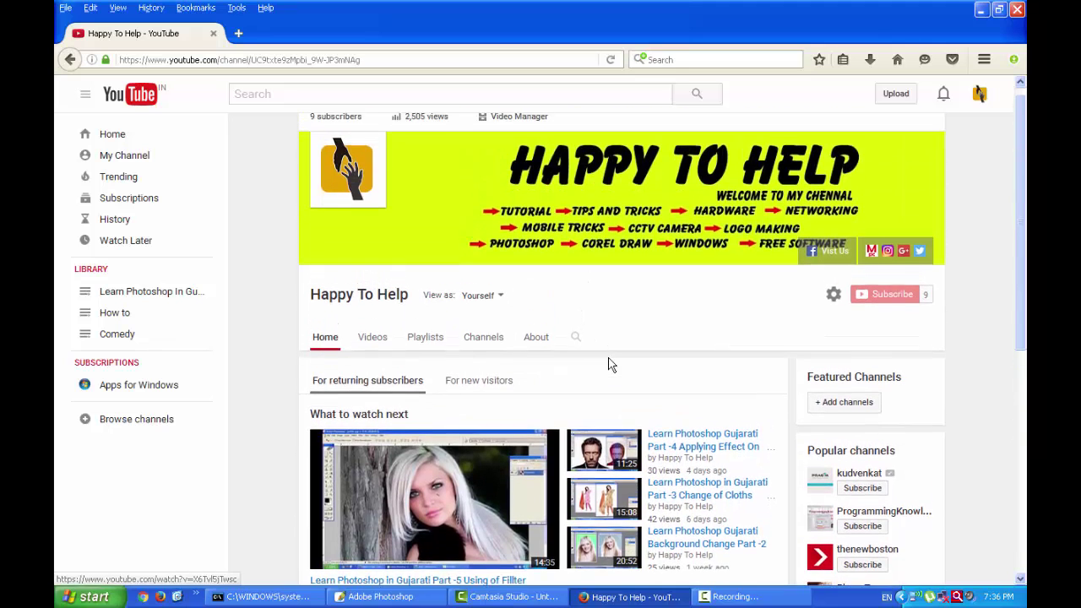
pyautogui.scroll(-2, 659, 355)
pyautogui.scroll(2, 702, 276)
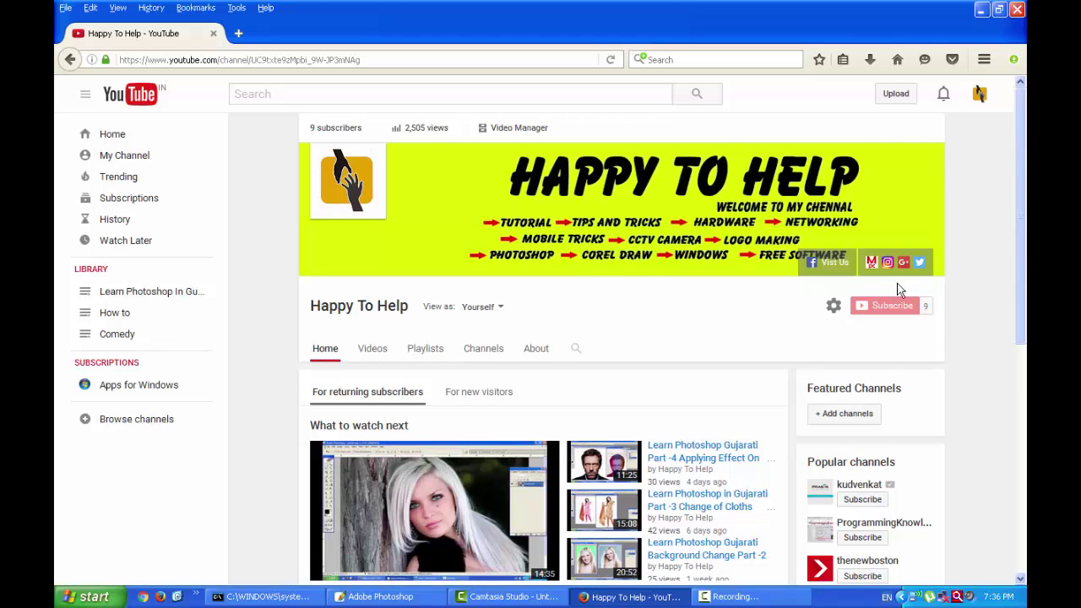
pyautogui.scroll(-2, 715, 203)
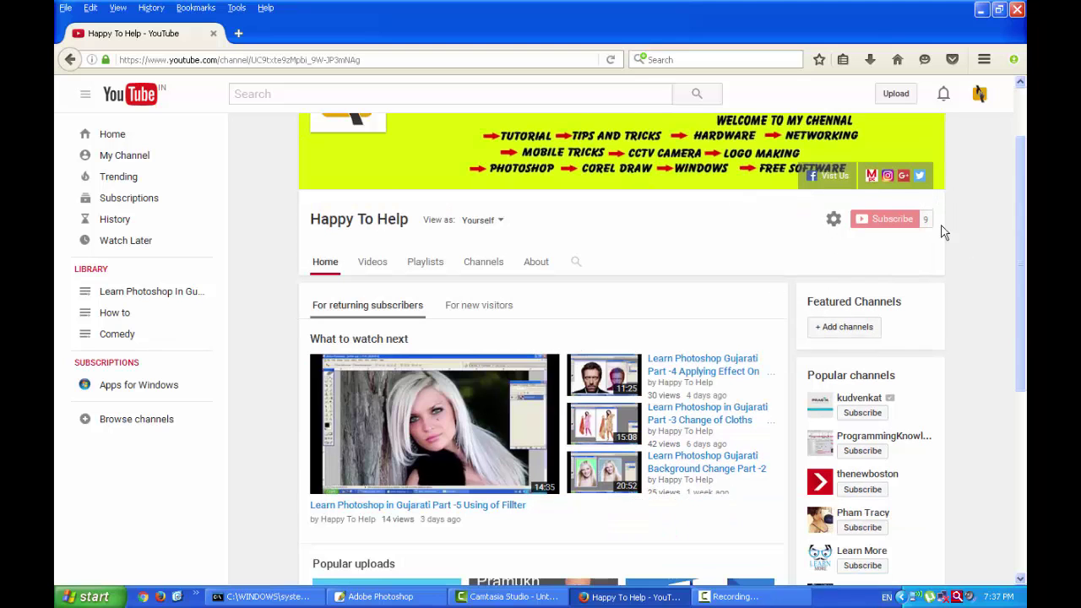
pyautogui.scroll(-2, 705, 268)
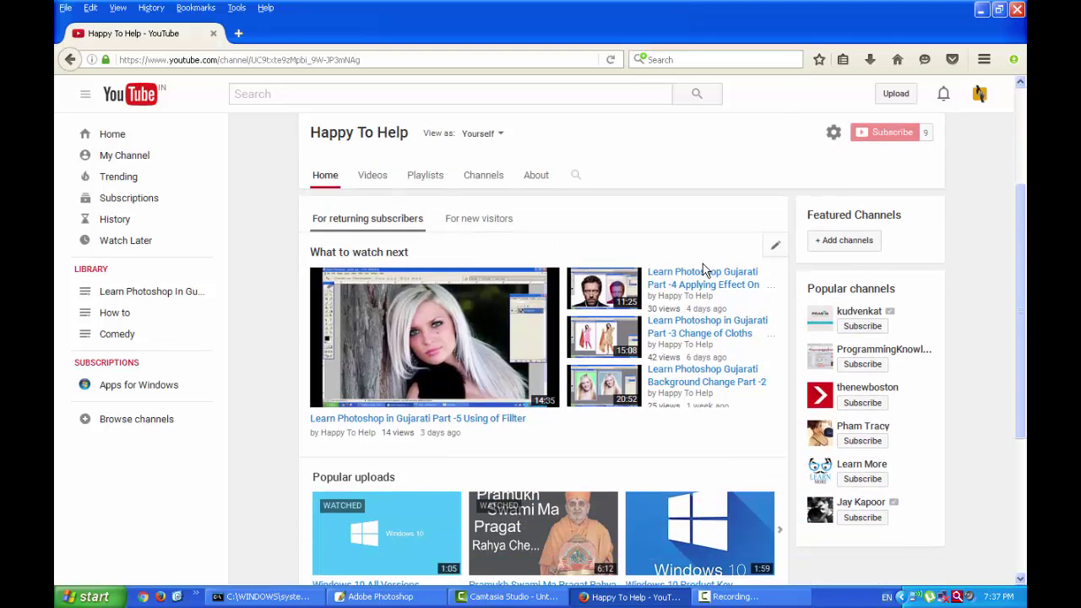
pyautogui.scroll(-2, 703, 265)
pyautogui.scroll(-3, 705, 269)
pyautogui.click(704, 269)
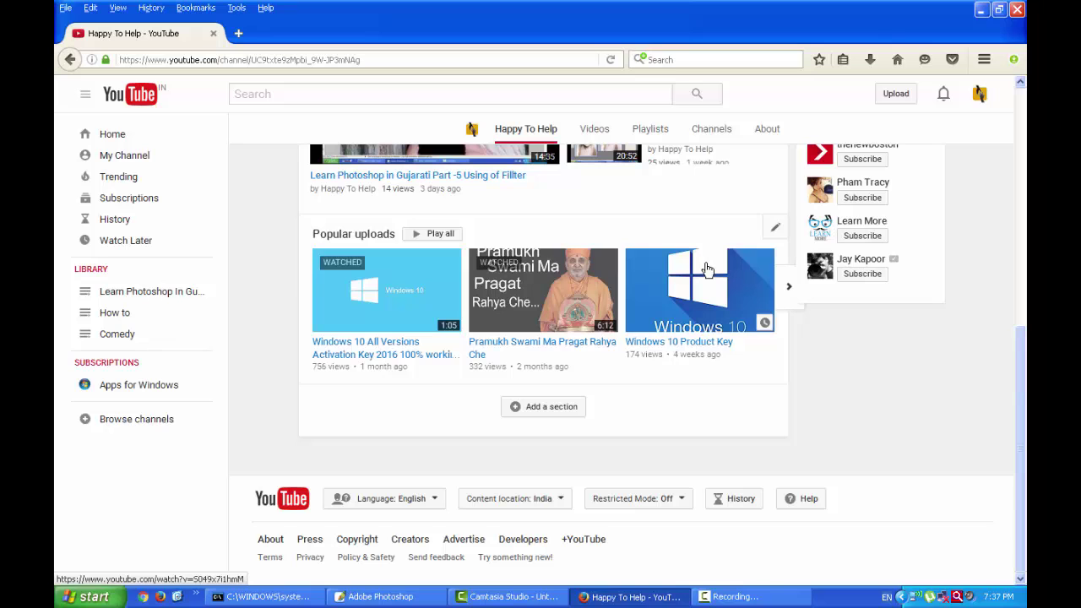
# Create a new blank 7 × 5 inch, 300 ppi document in Photoshop
pyautogui.click(380, 596)
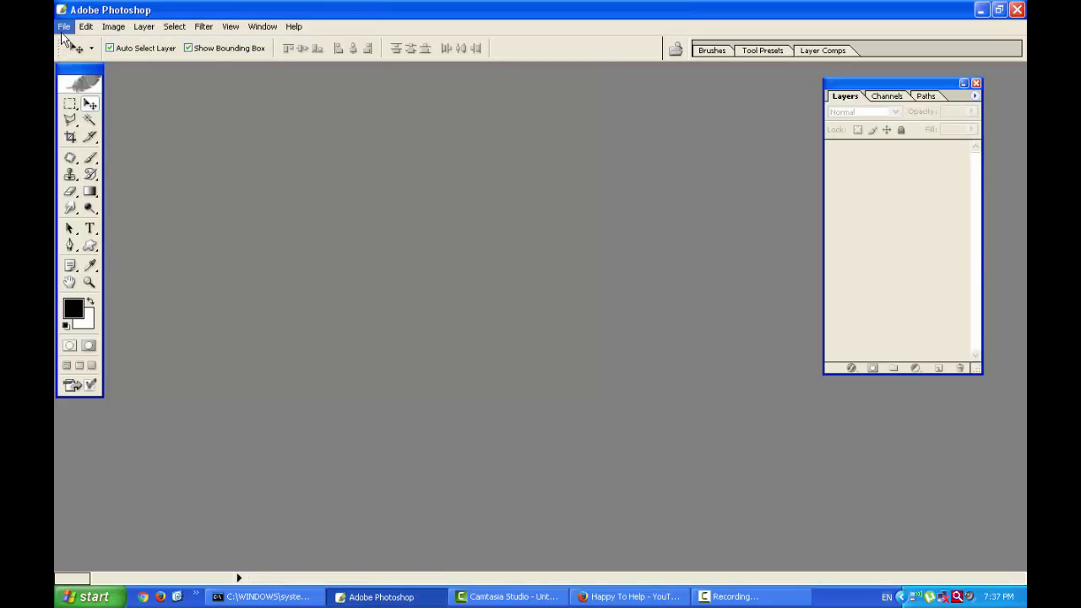
pyautogui.click(64, 27)
pyautogui.click(82, 43)
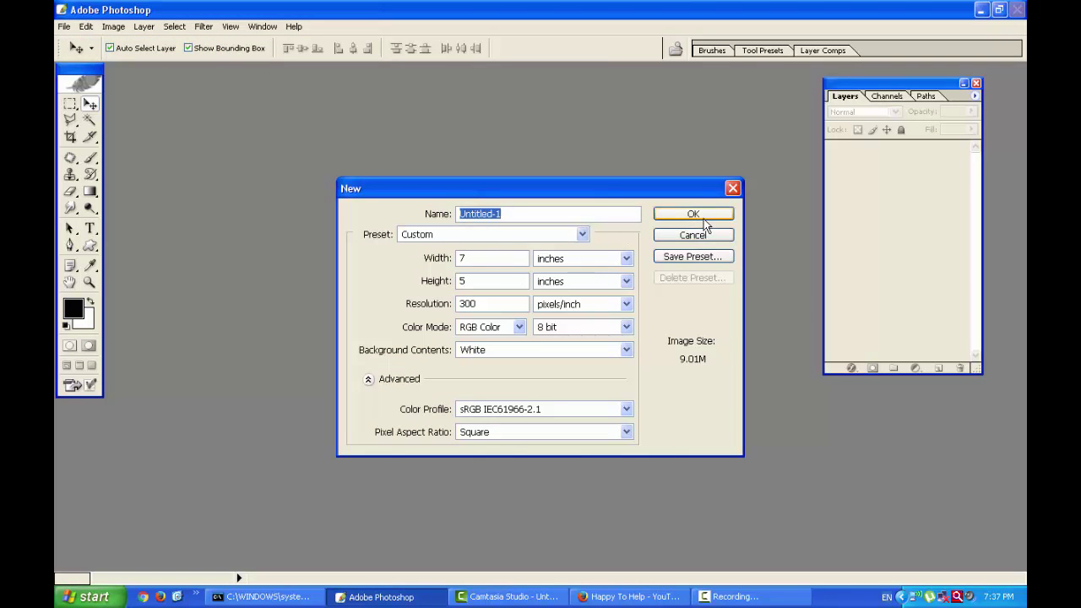
pyautogui.click(697, 214)
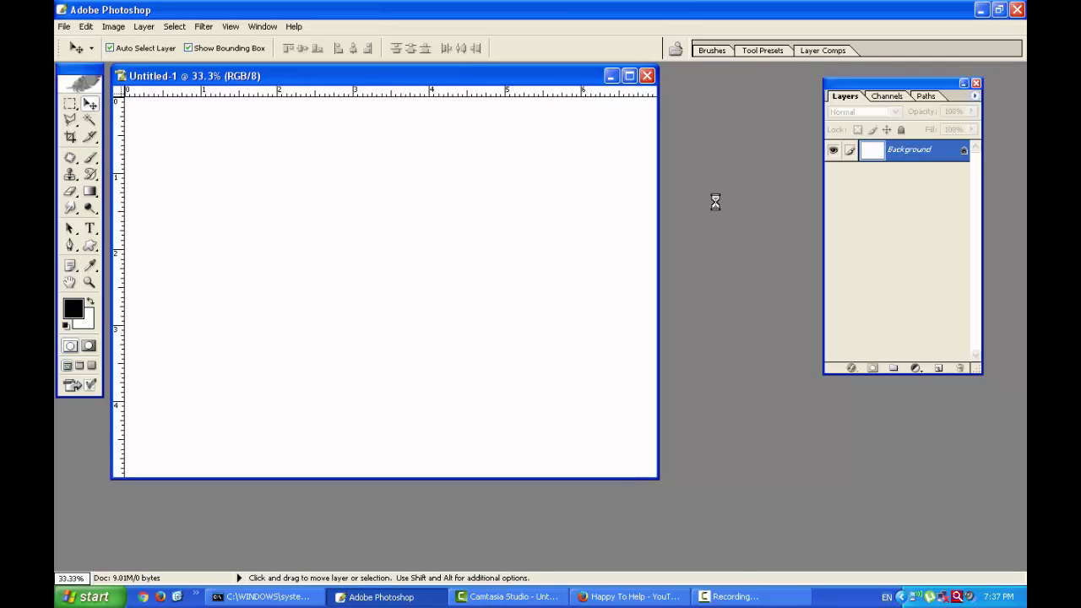
# Open the blue brick-wall image f596678d3bfefd29e46db21227f04f52.jpg from the Desktop
pyautogui.hotkey('ctrl', 'o')
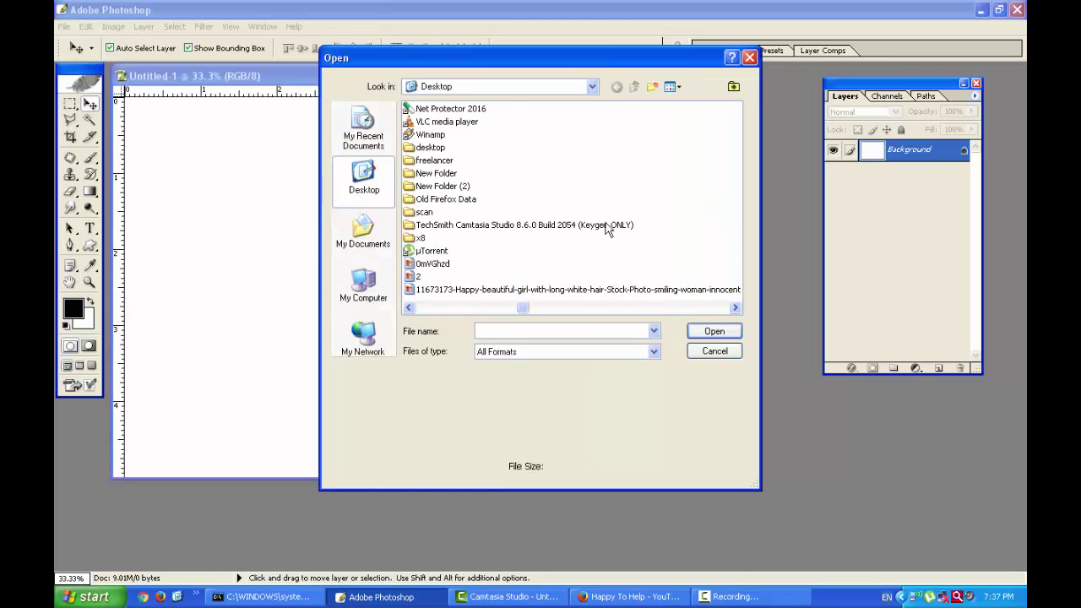
pyautogui.click(555, 290)
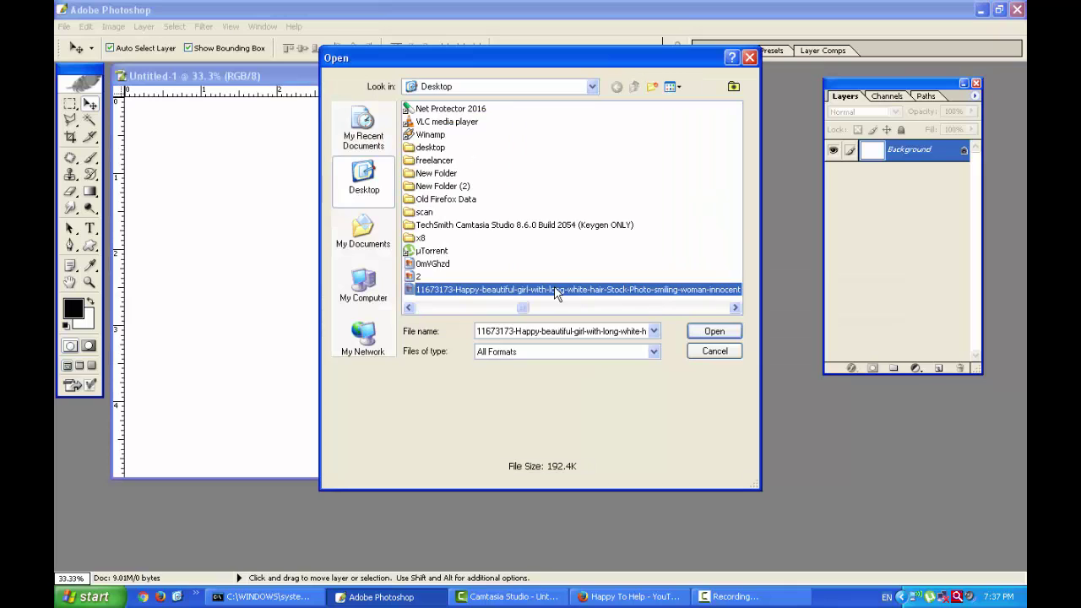
pyautogui.click(434, 264)
pyautogui.scroll(-3, 533, 273)
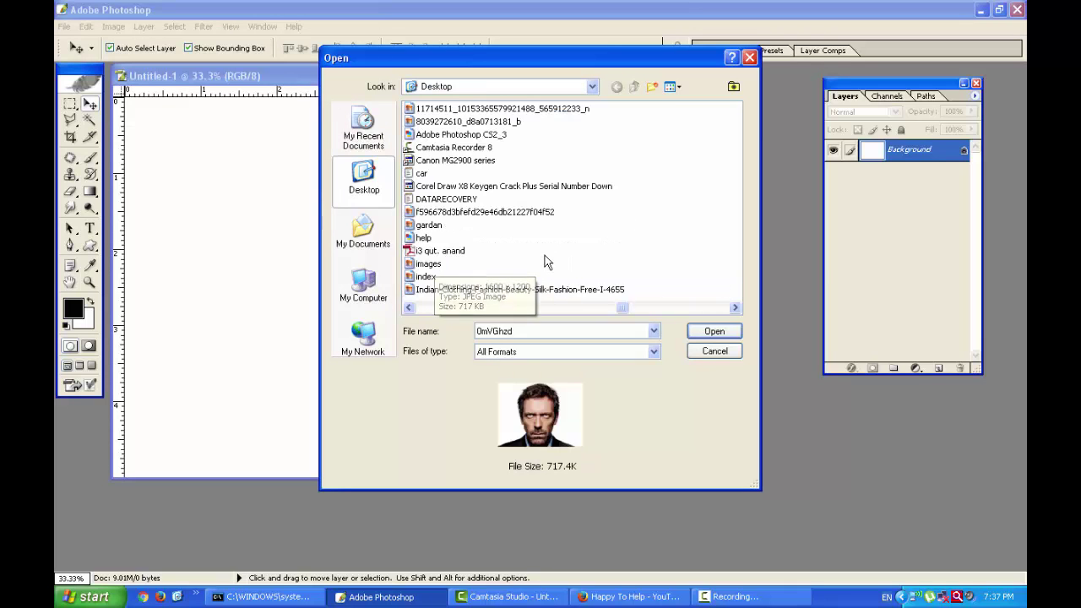
pyautogui.click(487, 109)
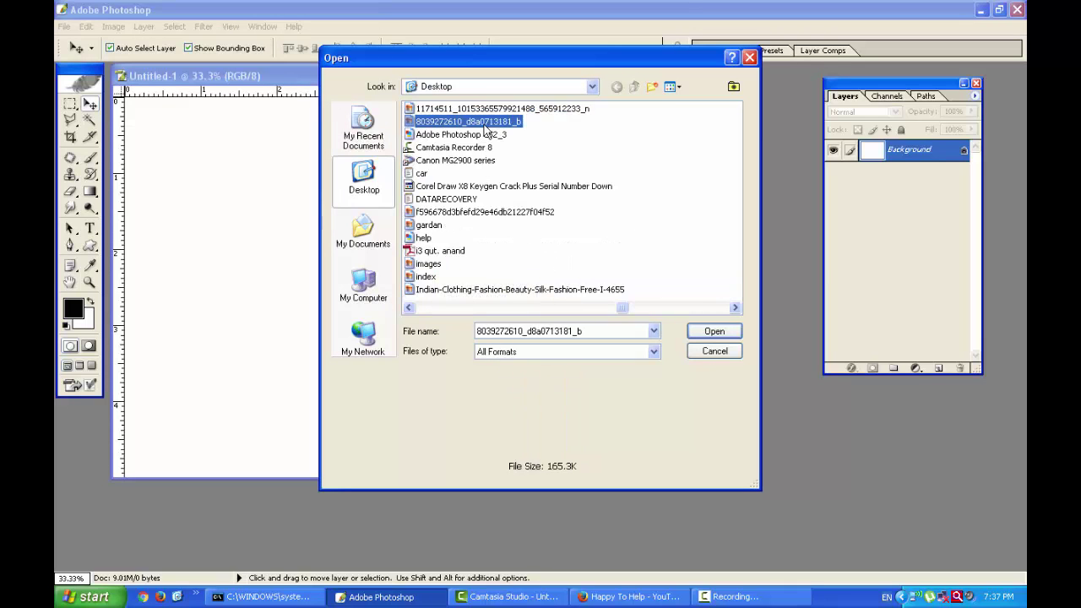
pyautogui.click(482, 109)
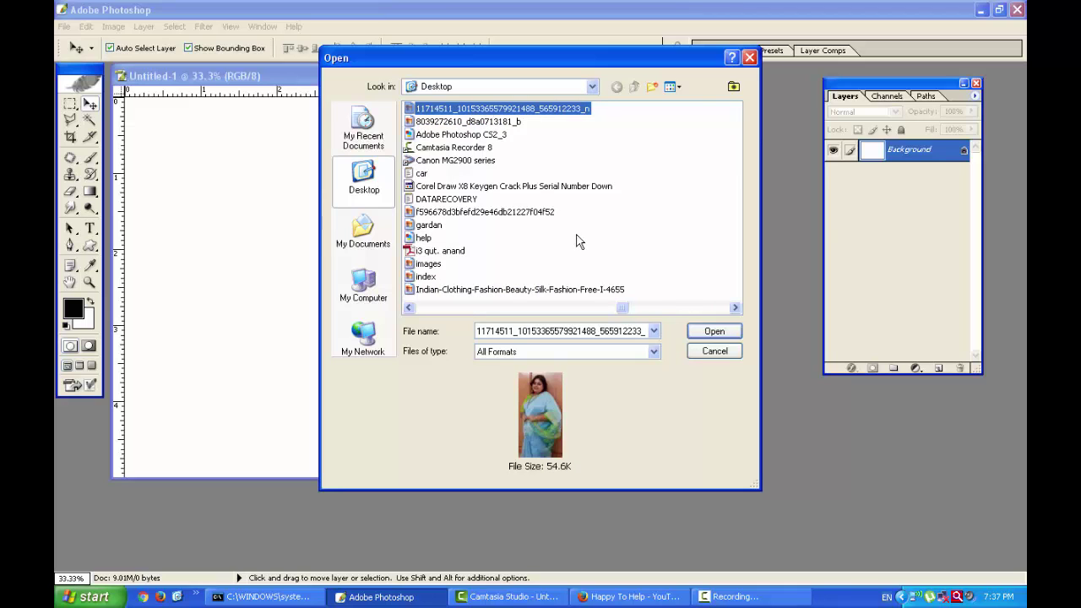
pyautogui.scroll(-5, 549, 239)
pyautogui.scroll(5, 463, 230)
pyautogui.click(467, 216)
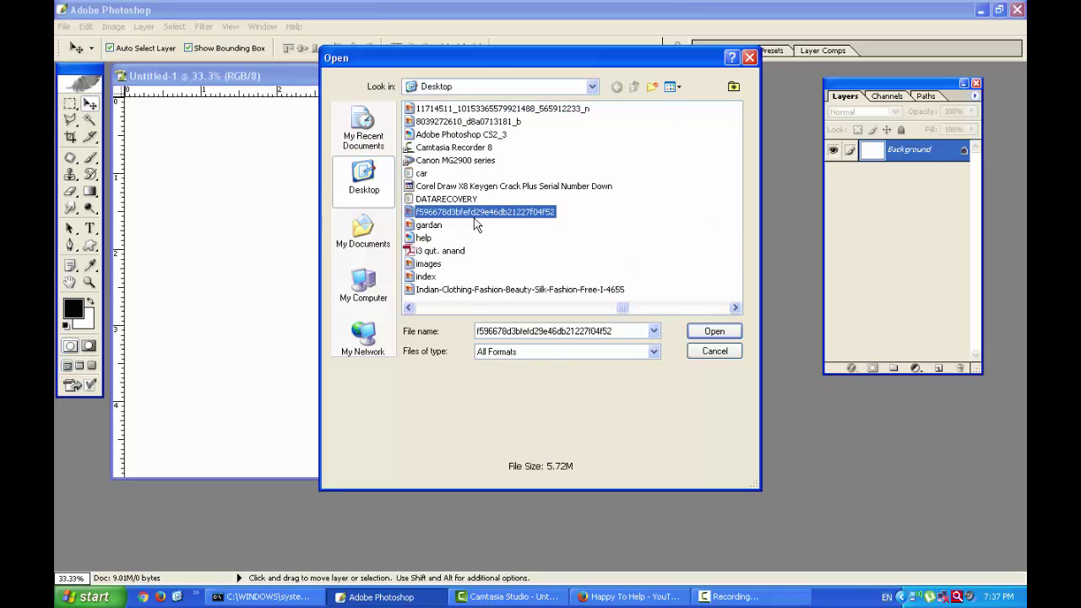
pyautogui.click(710, 332)
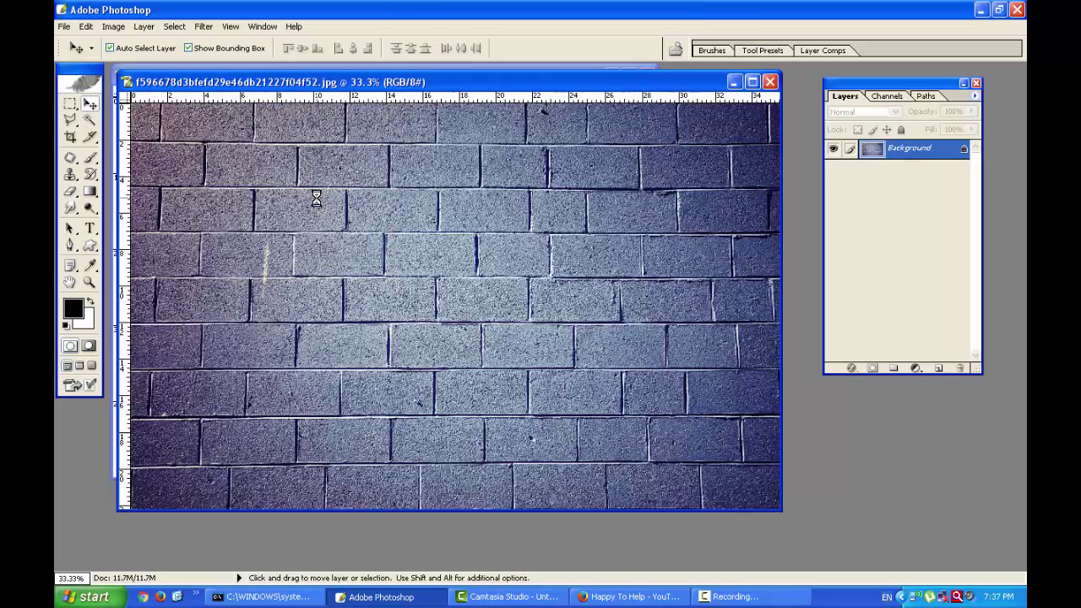
# Copy the brick-wall photo into Untitled-1 as Layer 1 and minimize the JPEG window
pyautogui.moveTo(564, 85); pyautogui.dragTo(756, 143)
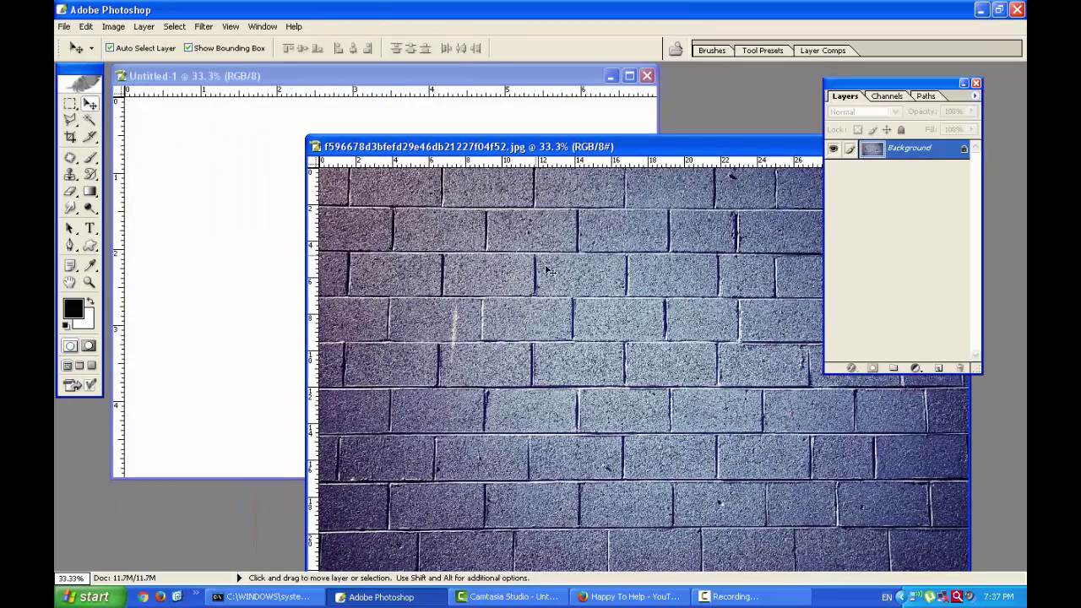
pyautogui.click(207, 167)
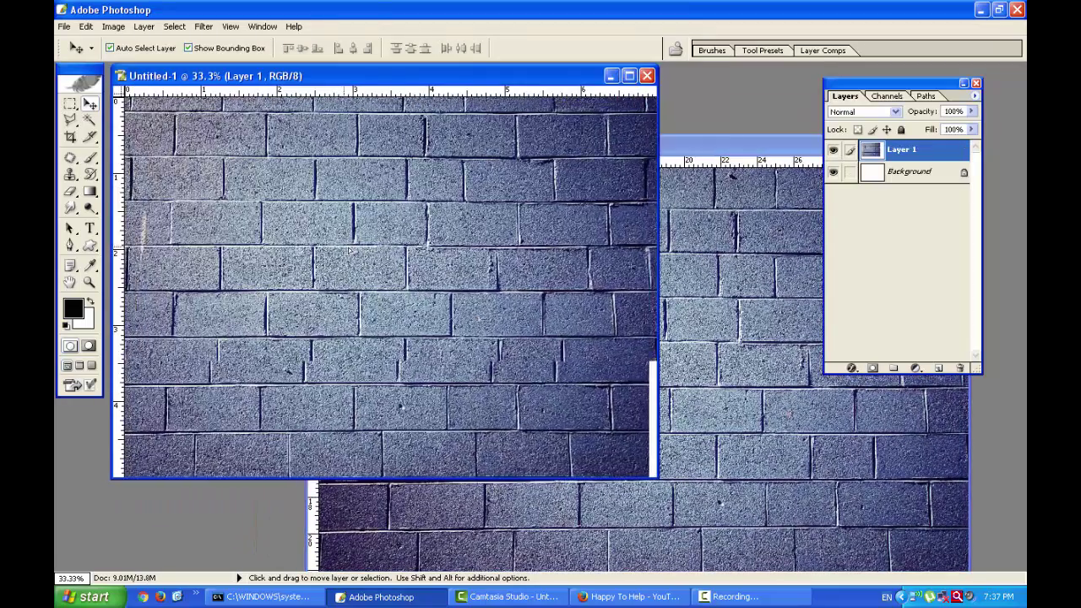
pyautogui.moveTo(207, 168); pyautogui.dragTo(348, 247)
pyautogui.click(781, 270)
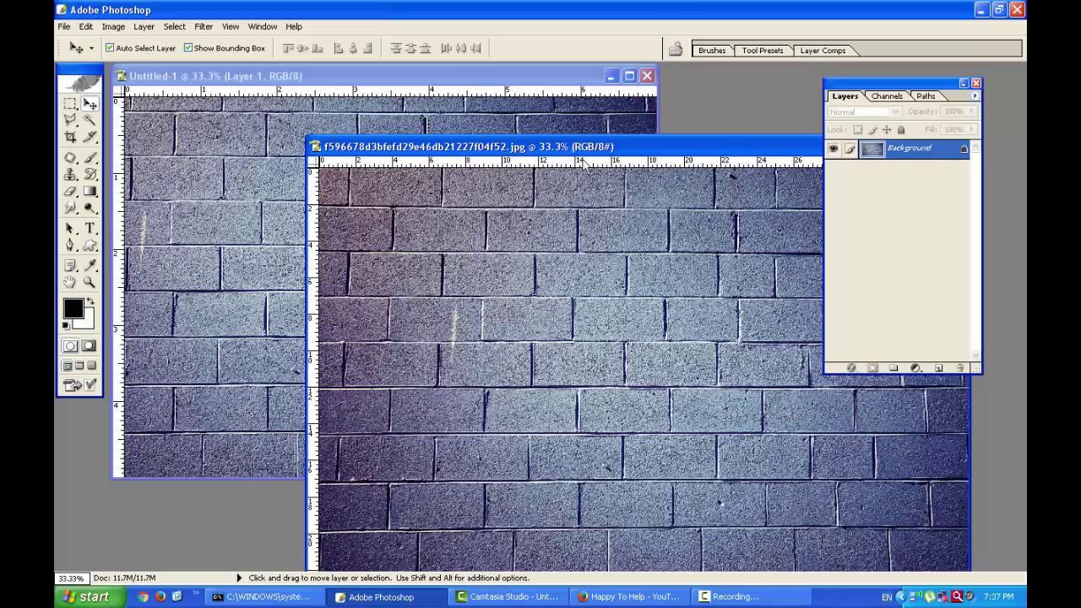
pyautogui.moveTo(592, 146); pyautogui.dragTo(428, 146)
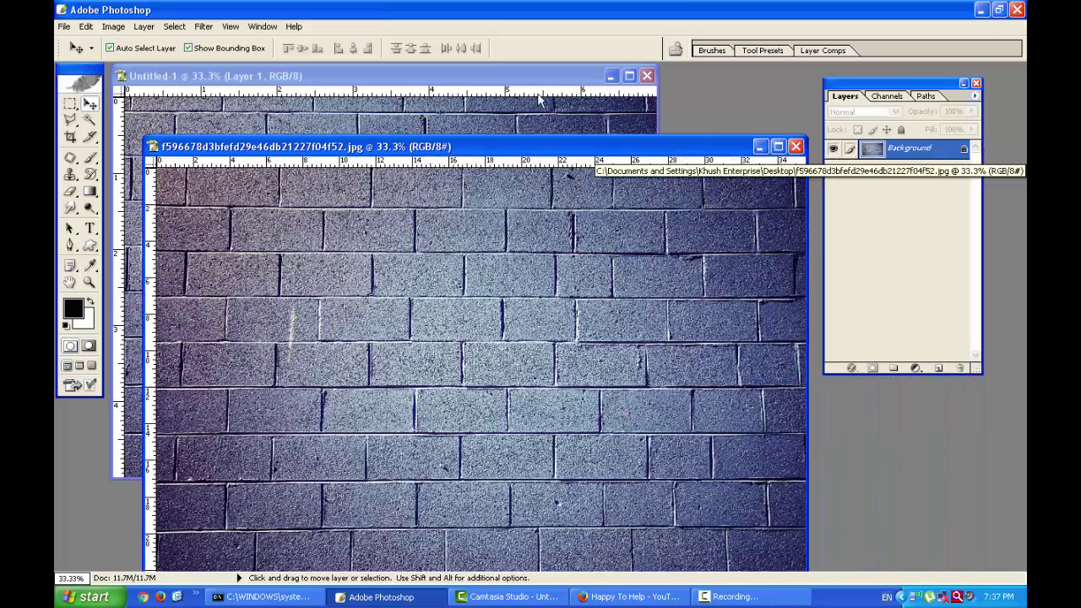
pyautogui.click(760, 147)
pyautogui.moveTo(519, 82); pyautogui.dragTo(596, 97)
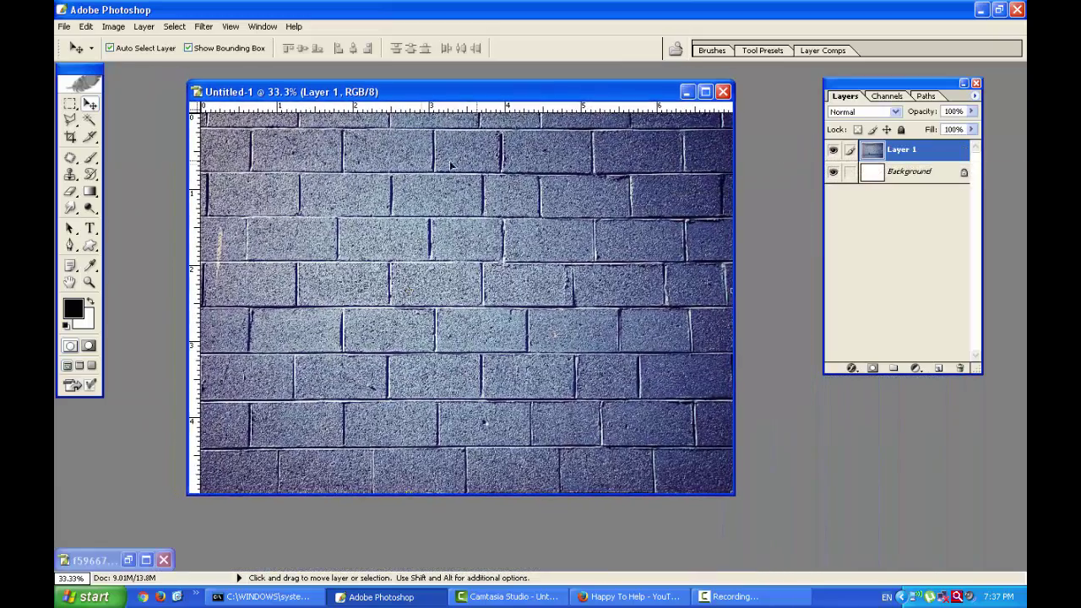
# Add a text layer reading HTH near the canvas centre
pyautogui.click(89, 227)
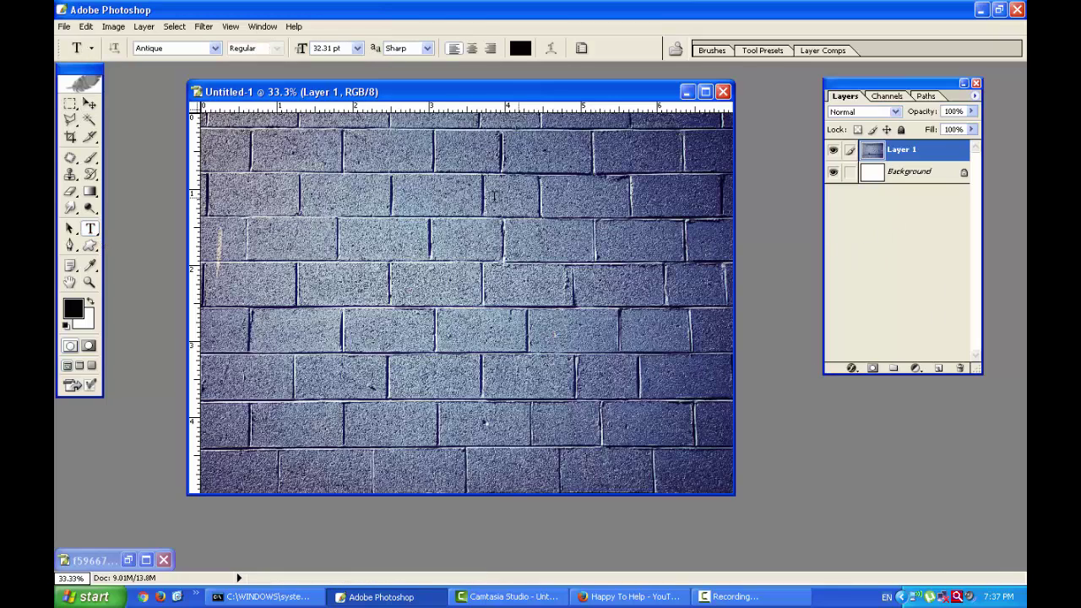
pyautogui.click(363, 260)
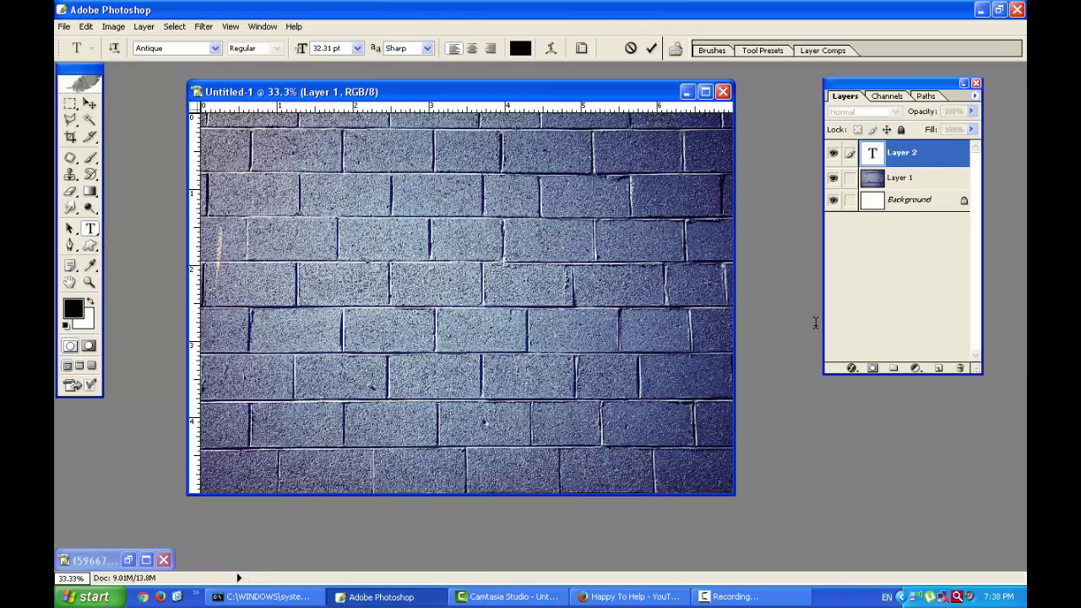
pyautogui.write('H')
pyautogui.write('TH')
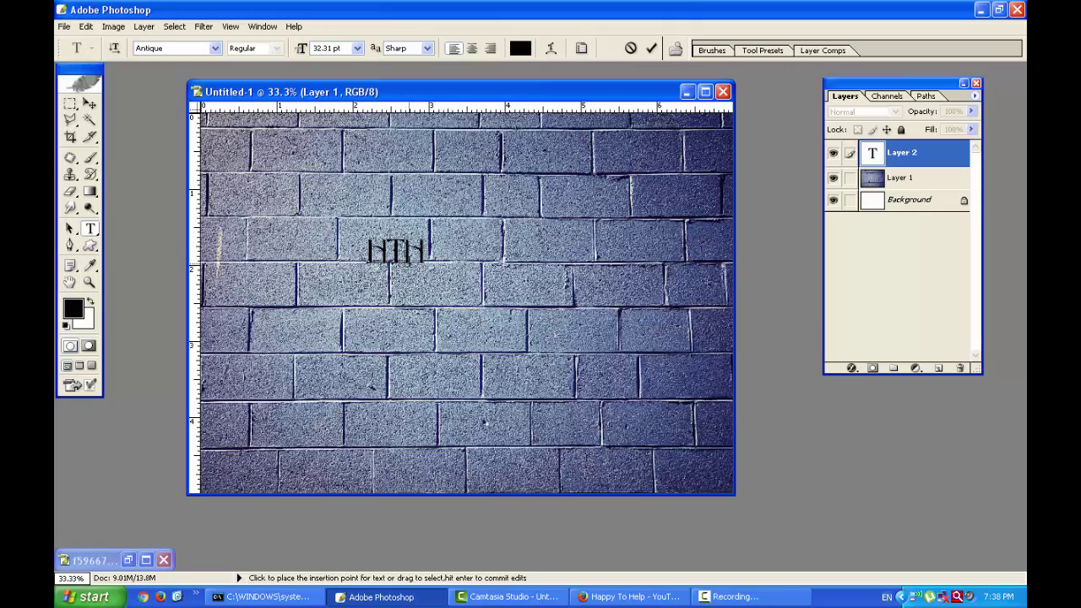
pyautogui.click(89, 103)
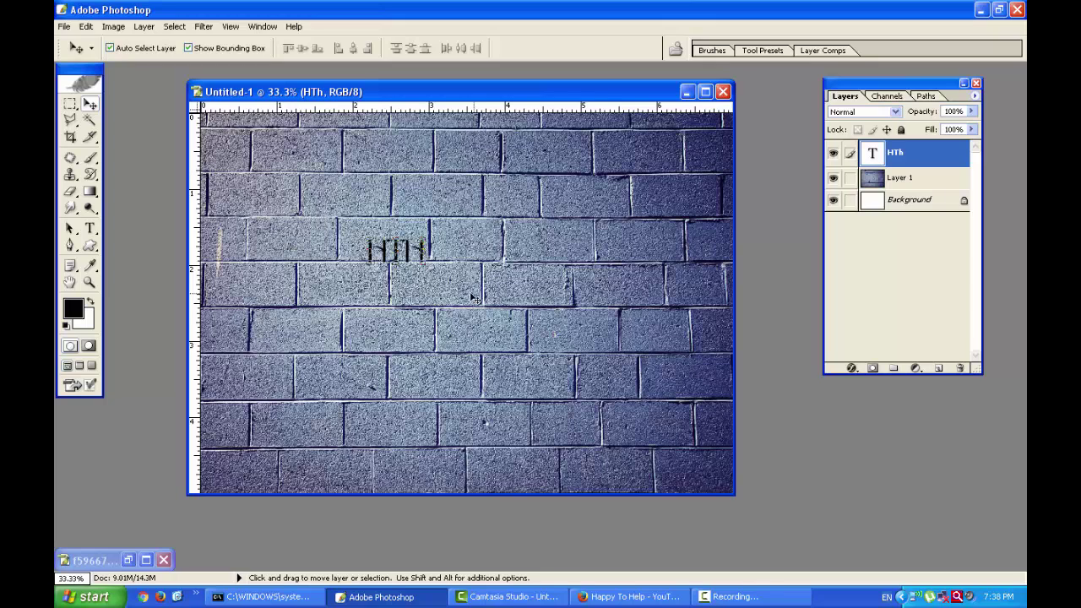
# Enlarge the HTh text to about 170 pt and move it up and left
pyautogui.moveTo(427, 272); pyautogui.dragTo(638, 384)
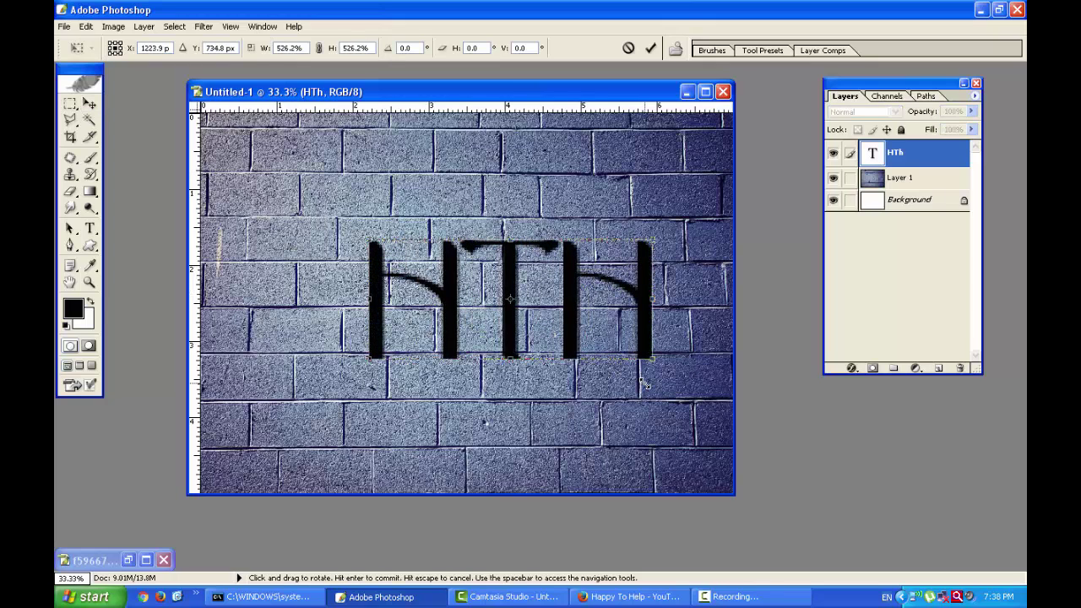
pyautogui.press('Return')
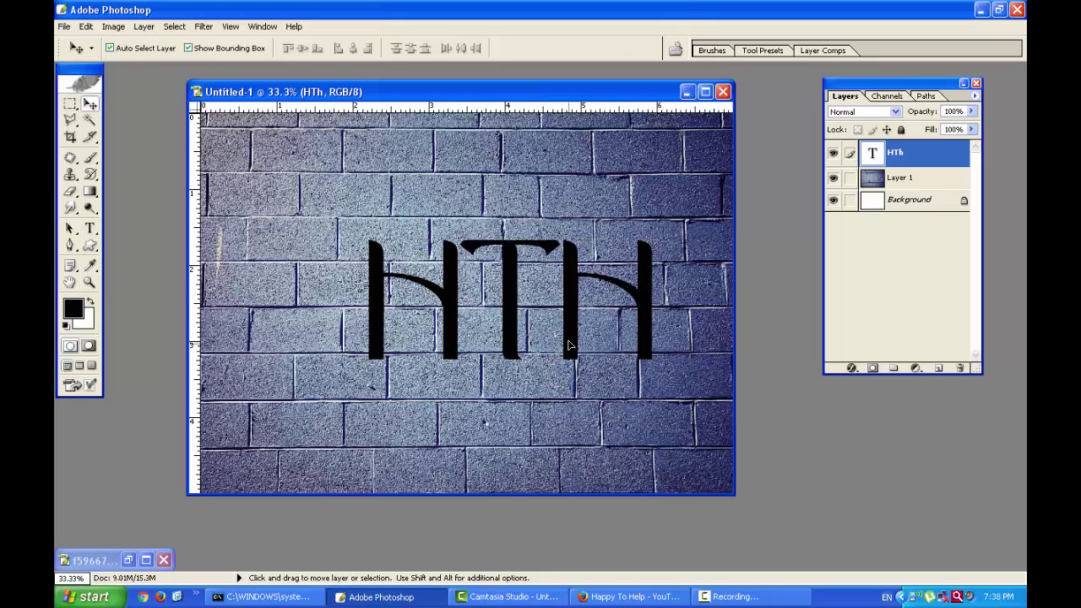
pyautogui.moveTo(571, 348); pyautogui.dragTo(539, 320)
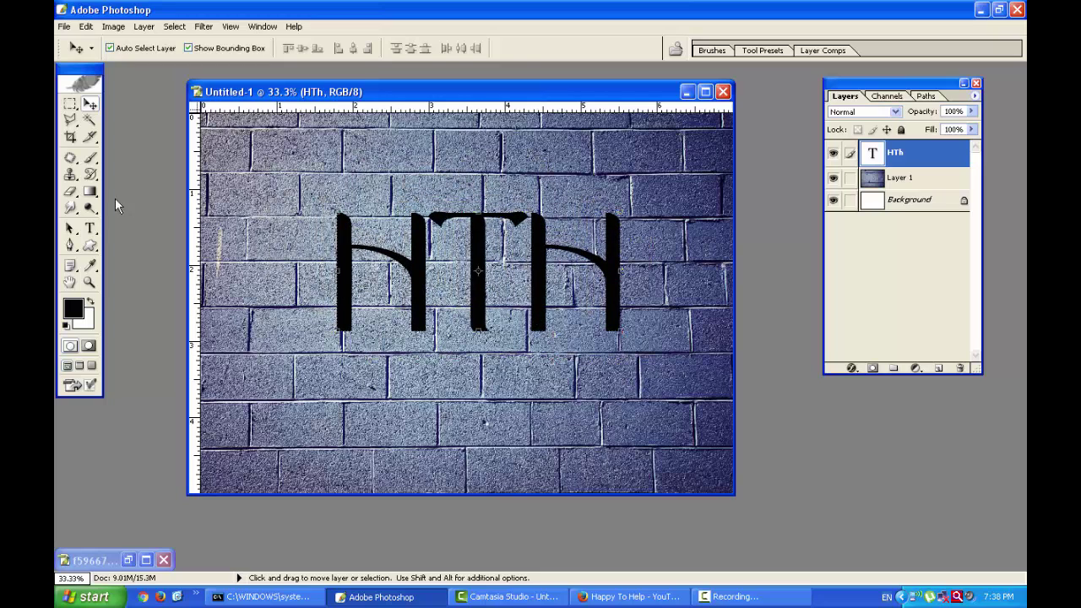
# Change the text's font to Arial Rounded MT Bold and shift it slightly left
pyautogui.click(90, 228)
pyautogui.moveTo(339, 331); pyautogui.dragTo(743, 312)
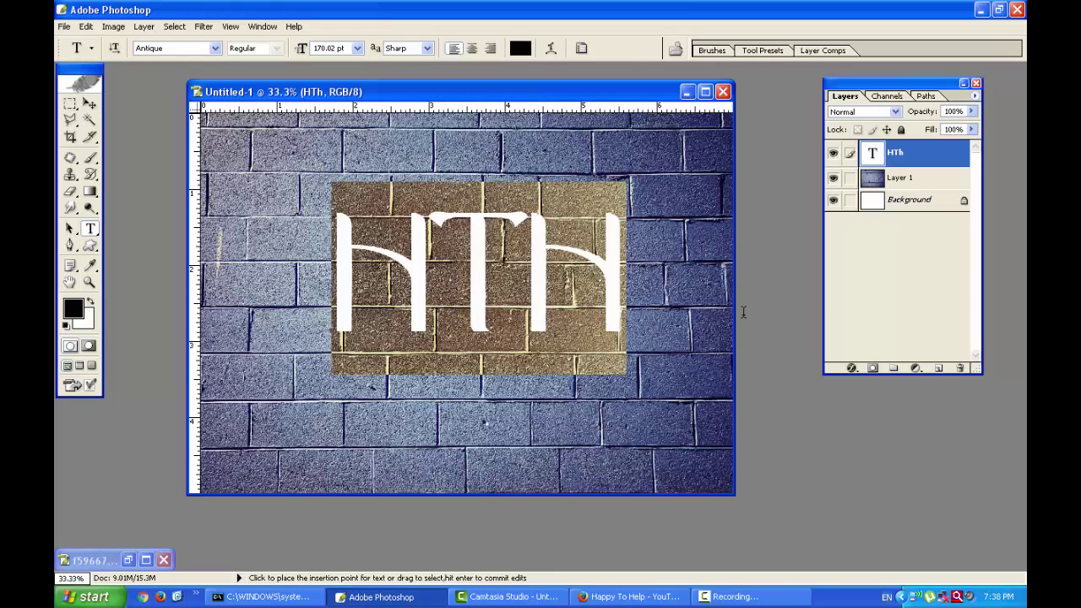
pyautogui.click(196, 52)
pyautogui.click(215, 48)
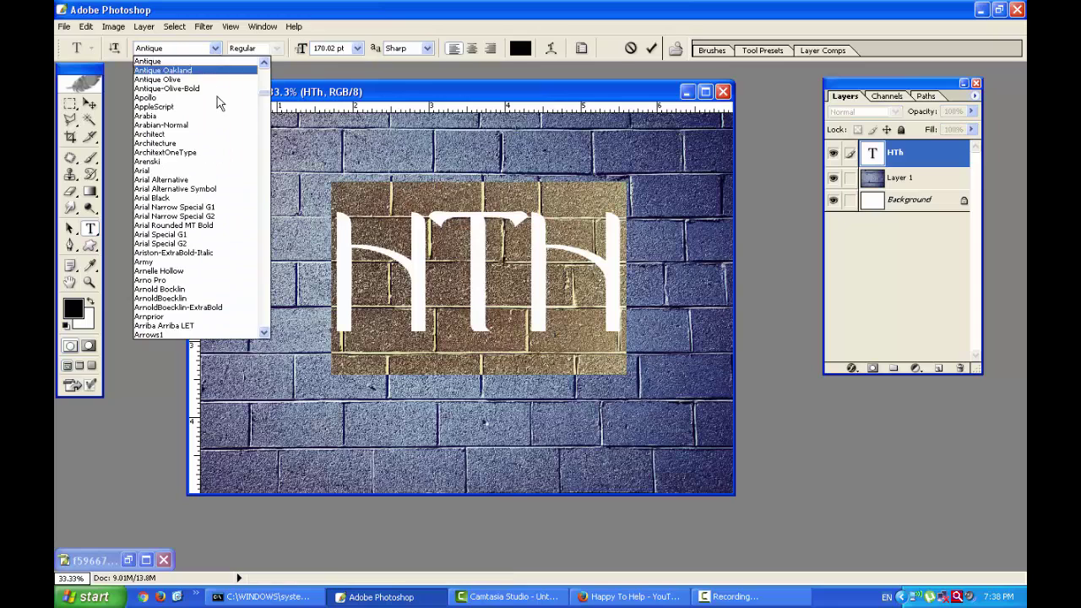
pyautogui.click(216, 210)
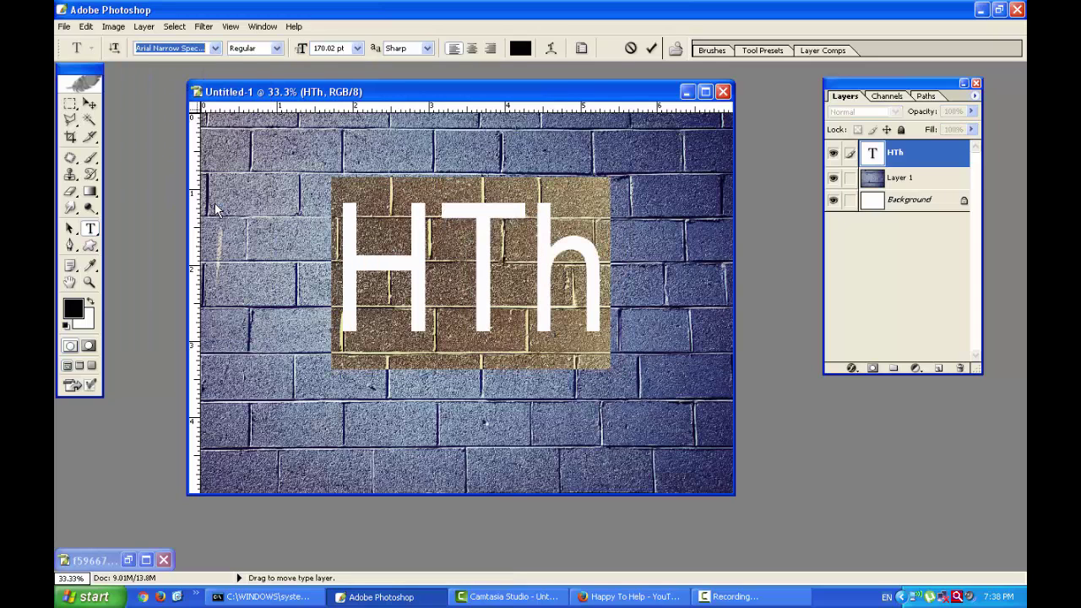
pyautogui.press('Down')
pyautogui.press('Down')
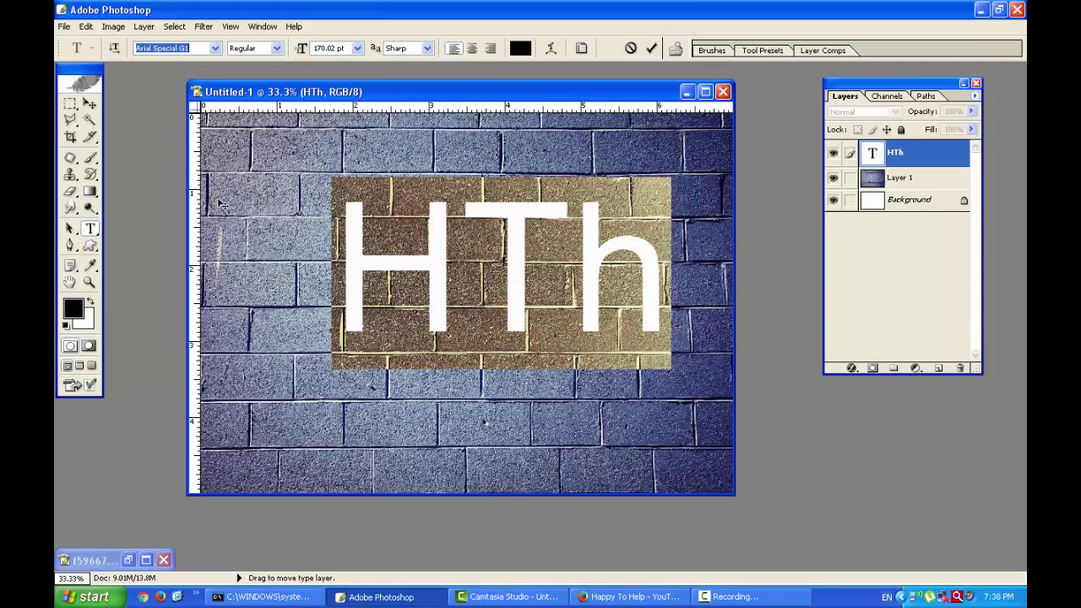
pyautogui.press('Down')
pyautogui.press('Up')
pyautogui.press('Up')
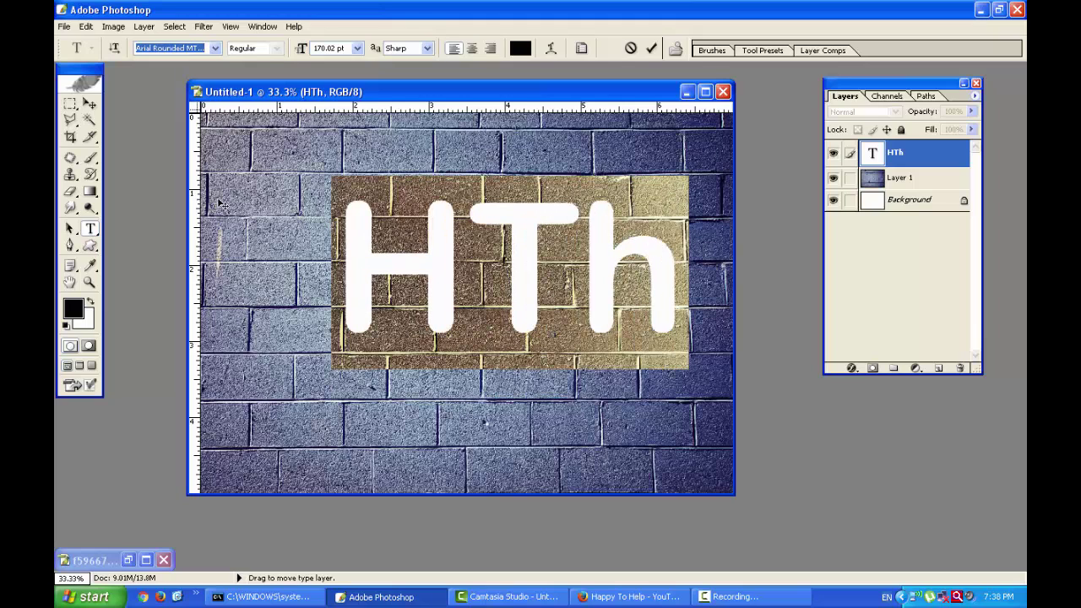
pyautogui.click(90, 103)
pyautogui.moveTo(533, 217); pyautogui.dragTo(492, 206)
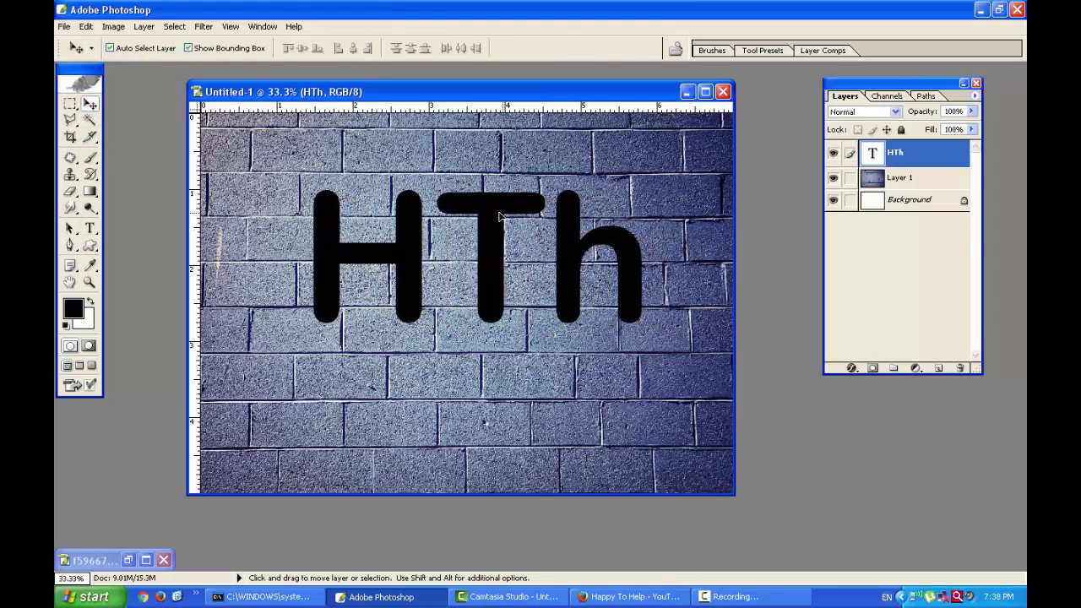
# Duplicate the HTh layer and change the copy's last letter to a capital H
pyautogui.rightClick(907, 162)
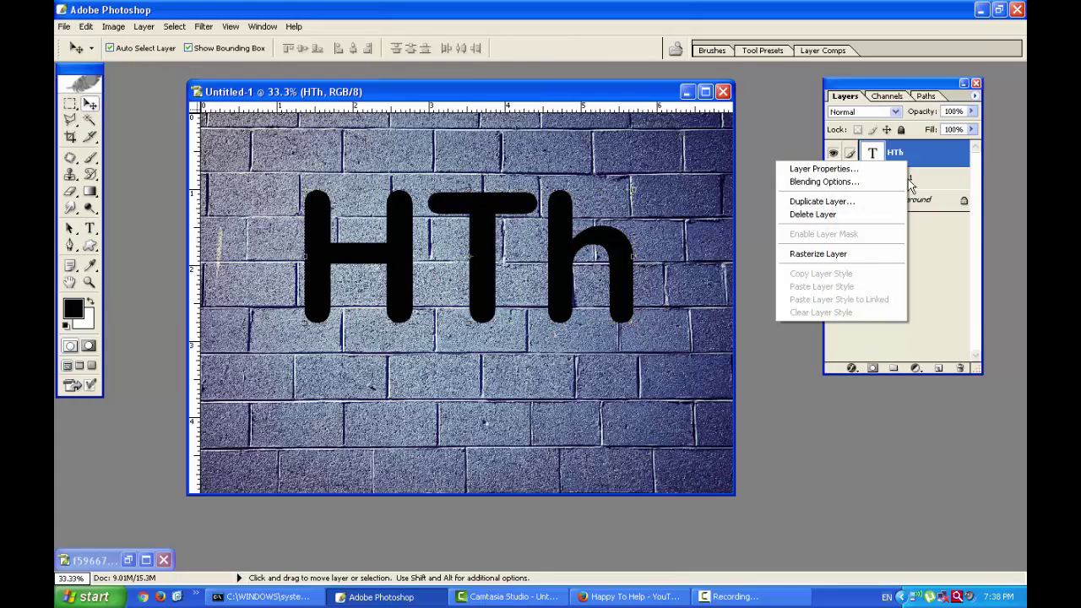
pyautogui.click(869, 204)
pyautogui.click(669, 258)
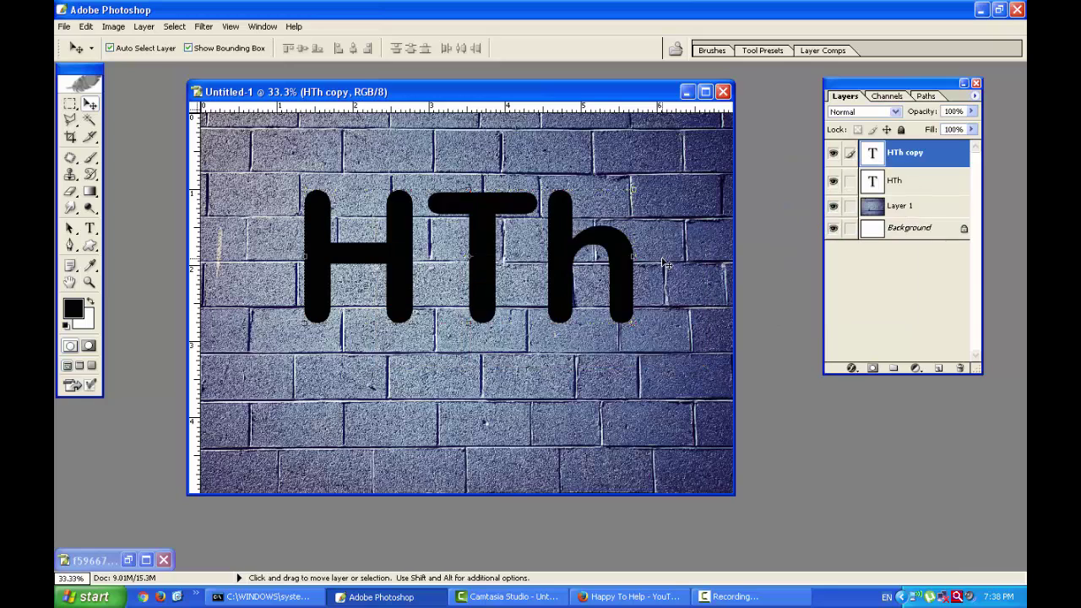
pyautogui.click(91, 228)
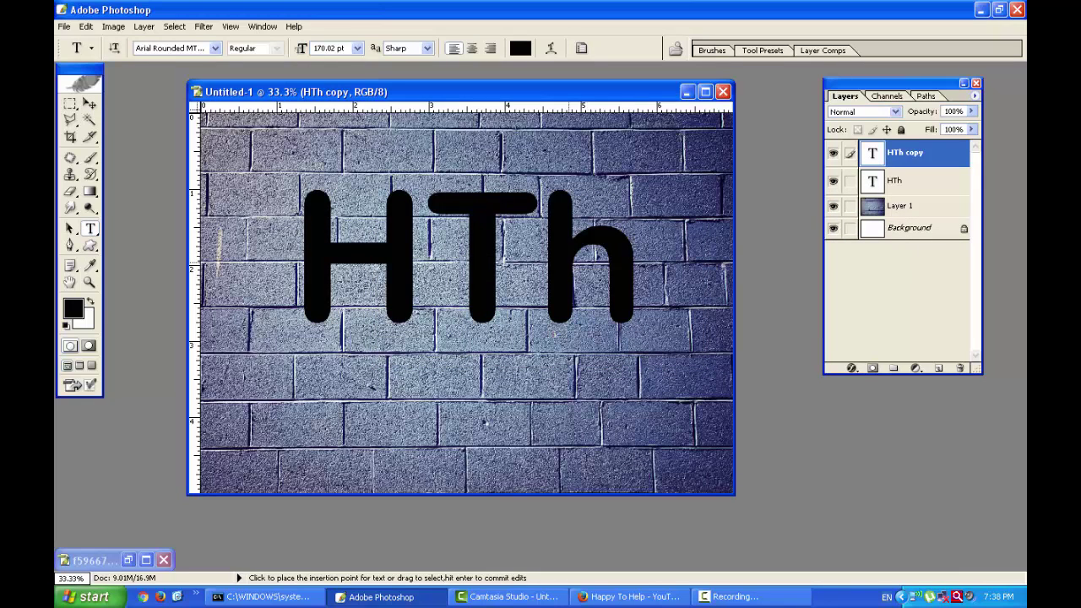
pyautogui.click(642, 253)
pyautogui.press('BackSpace')
pyautogui.write('H')
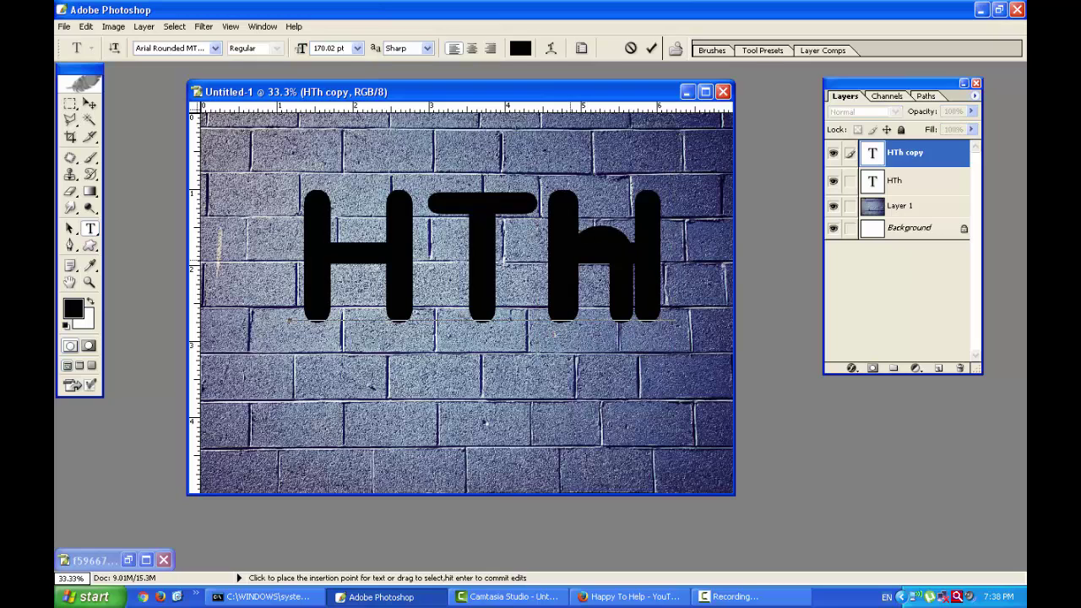
pyautogui.hotkey('ctrl', 'Return')
pyautogui.press('v')
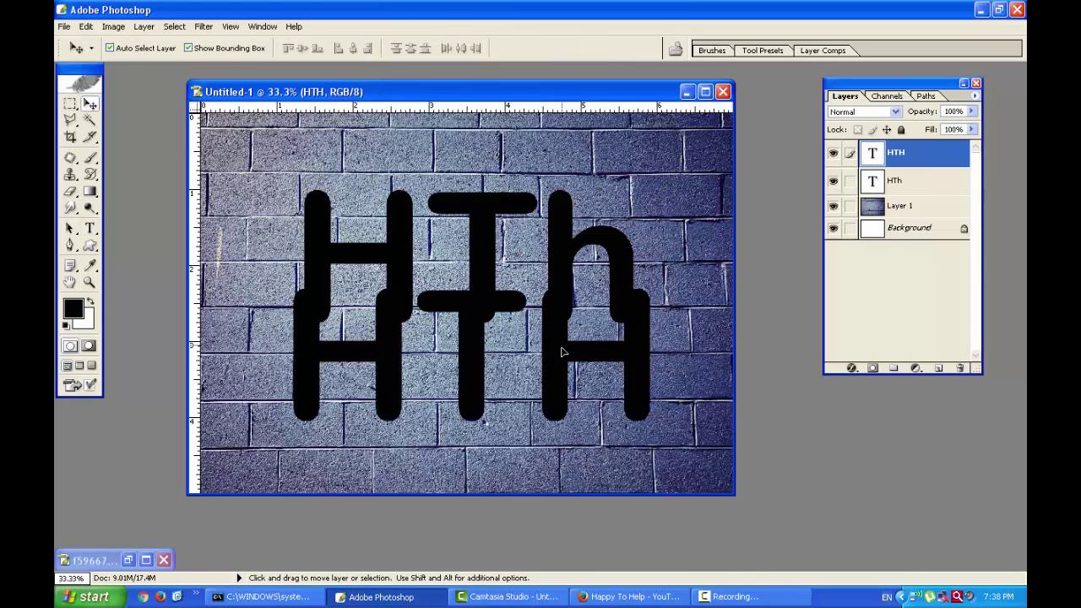
pyautogui.moveTo(517, 250); pyautogui.dragTo(508, 355)
# Delete the HTh layer, duplicate HTH, centre the copy and hide the original
pyautogui.click(909, 193)
pyautogui.moveTo(909, 193); pyautogui.dragTo(960, 369)
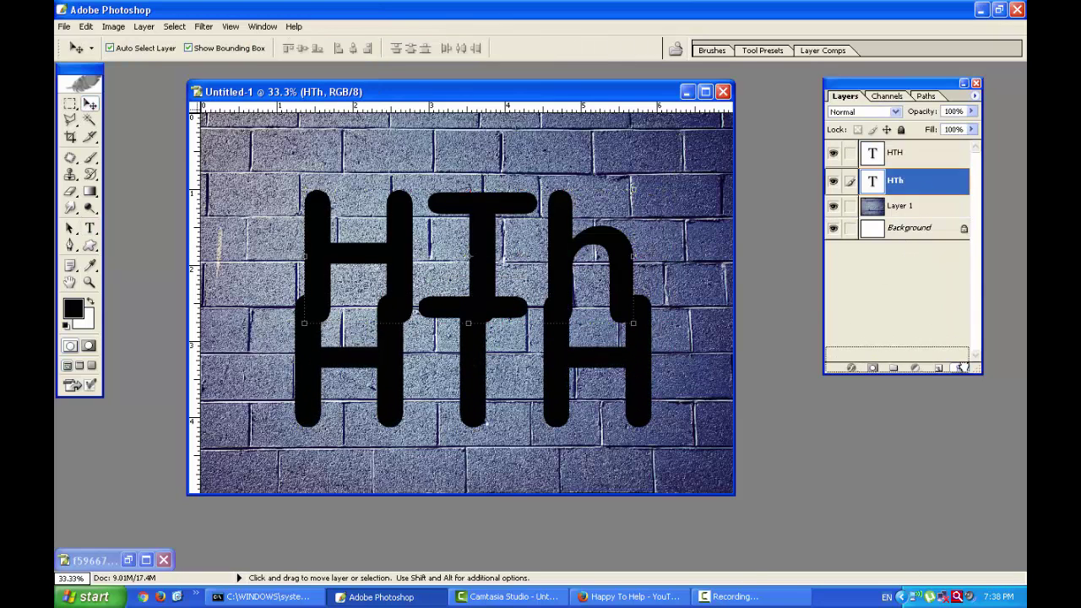
pyautogui.click(904, 152)
pyautogui.rightClick(905, 152)
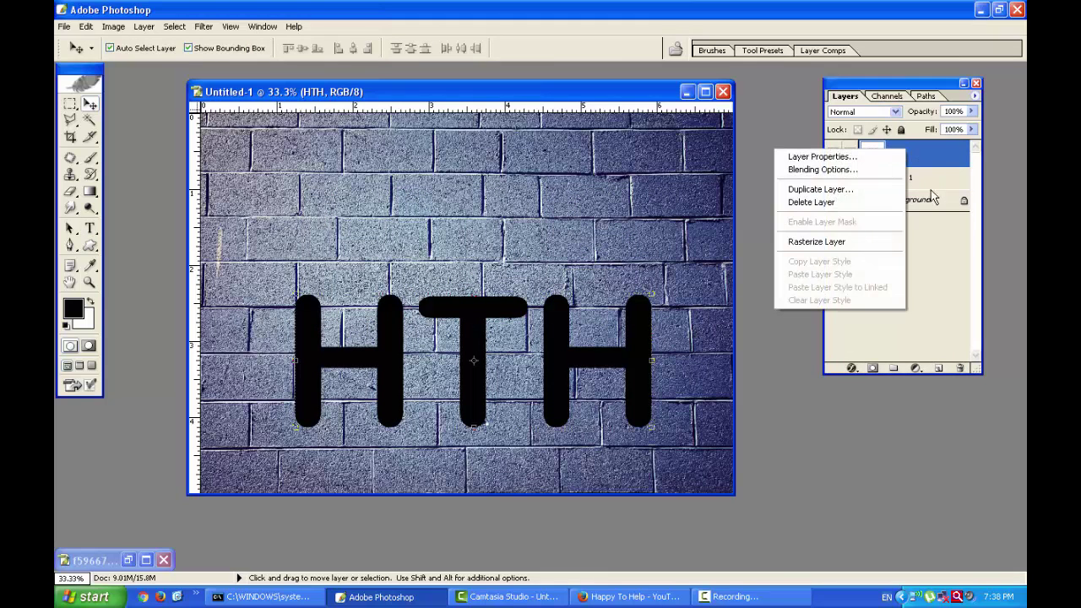
pyautogui.click(878, 191)
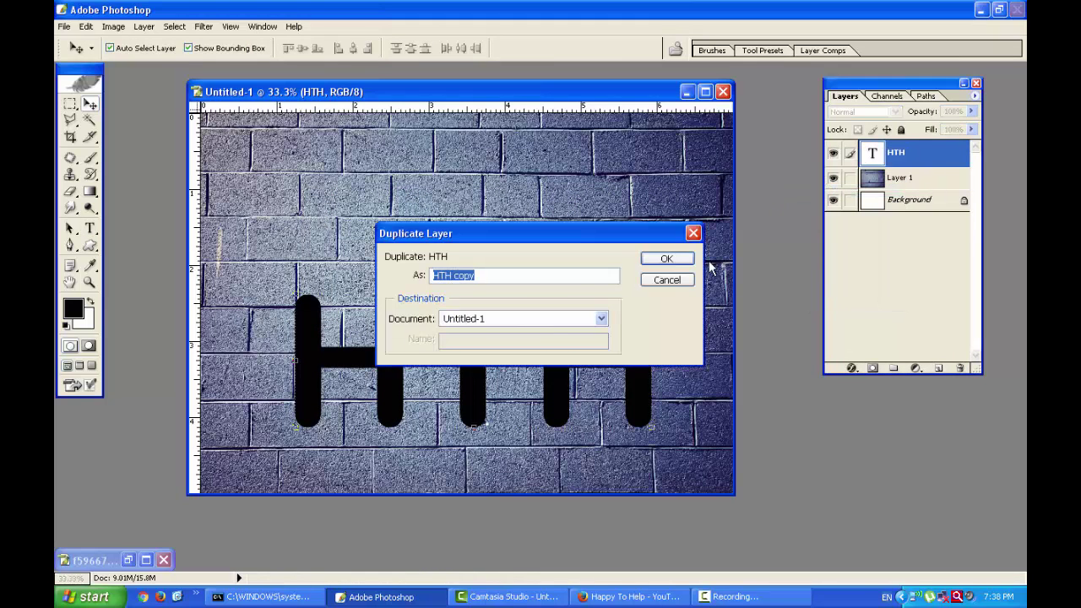
pyautogui.click(676, 259)
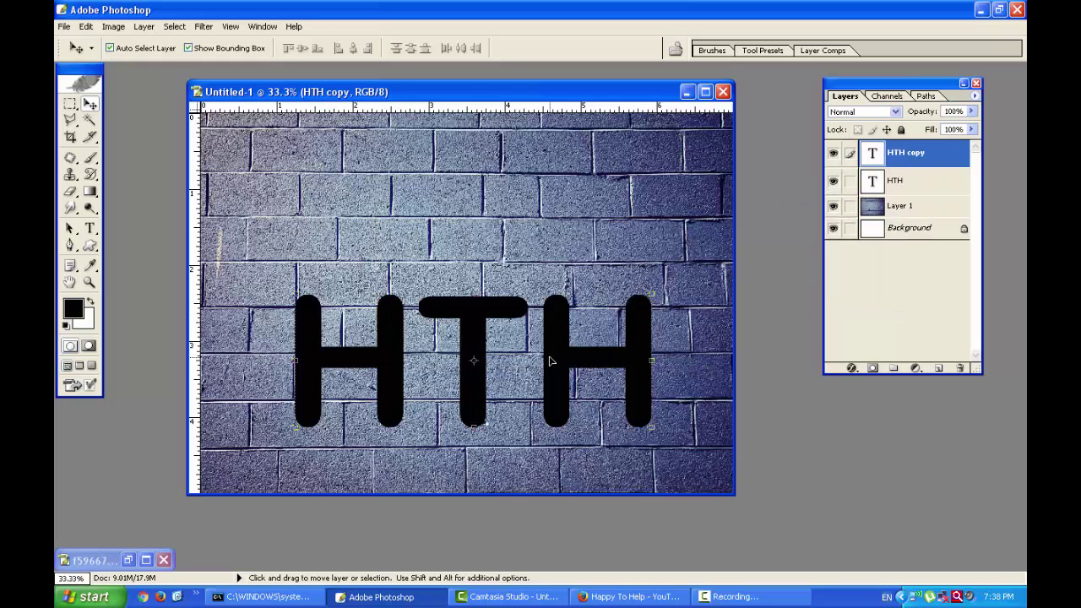
pyautogui.moveTo(549, 362); pyautogui.dragTo(663, 228)
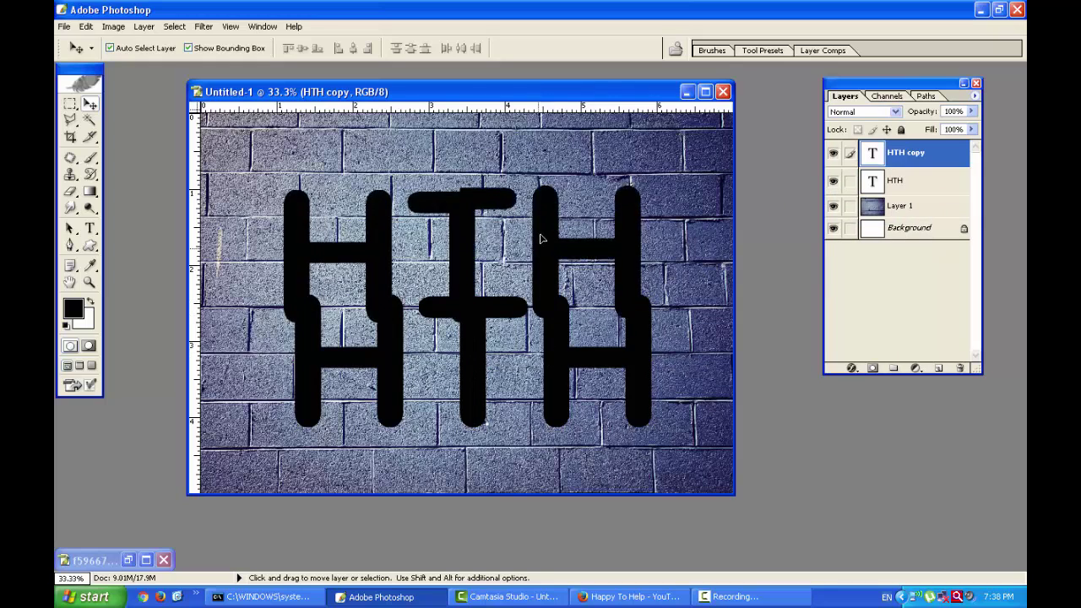
pyautogui.click(833, 182)
pyautogui.moveTo(578, 237)
pyautogui.mouseDown()
pyautogui.moveTo(549, 286)
pyautogui.moveTo(555, 280)
pyautogui.mouseUp()
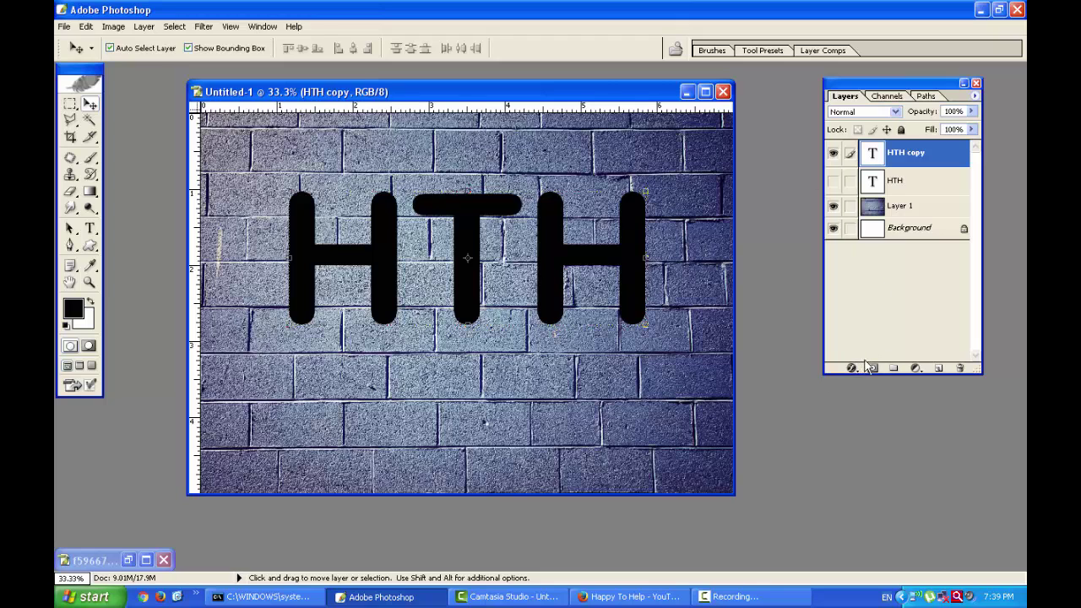
# Open and close Blending Options without changes, then nudge the HTH text slightly left and down
pyautogui.click(154, 27)
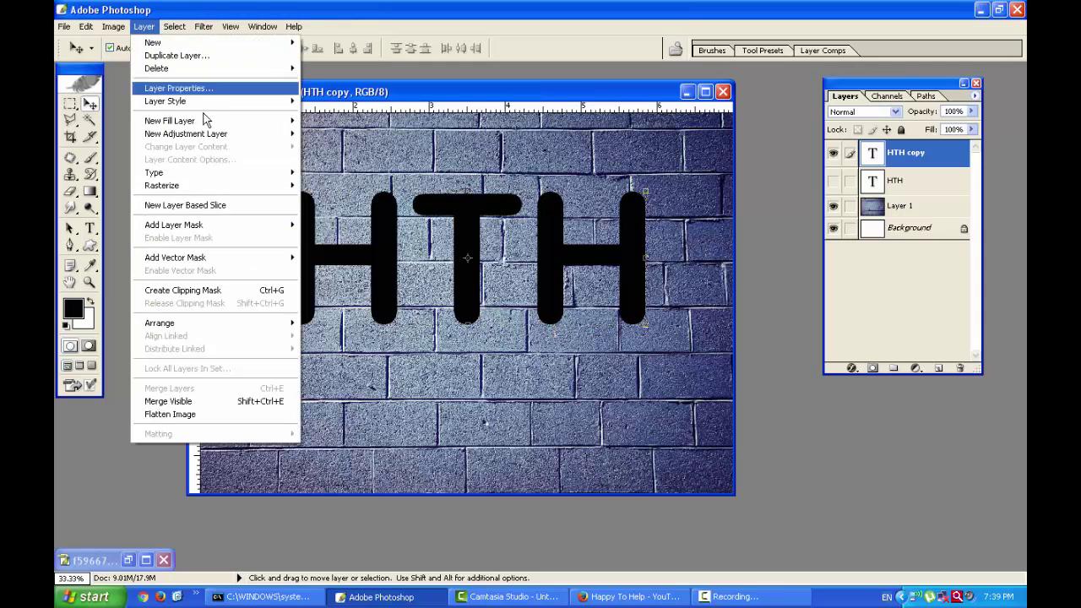
pyautogui.moveTo(165, 101)
pyautogui.click(404, 104)
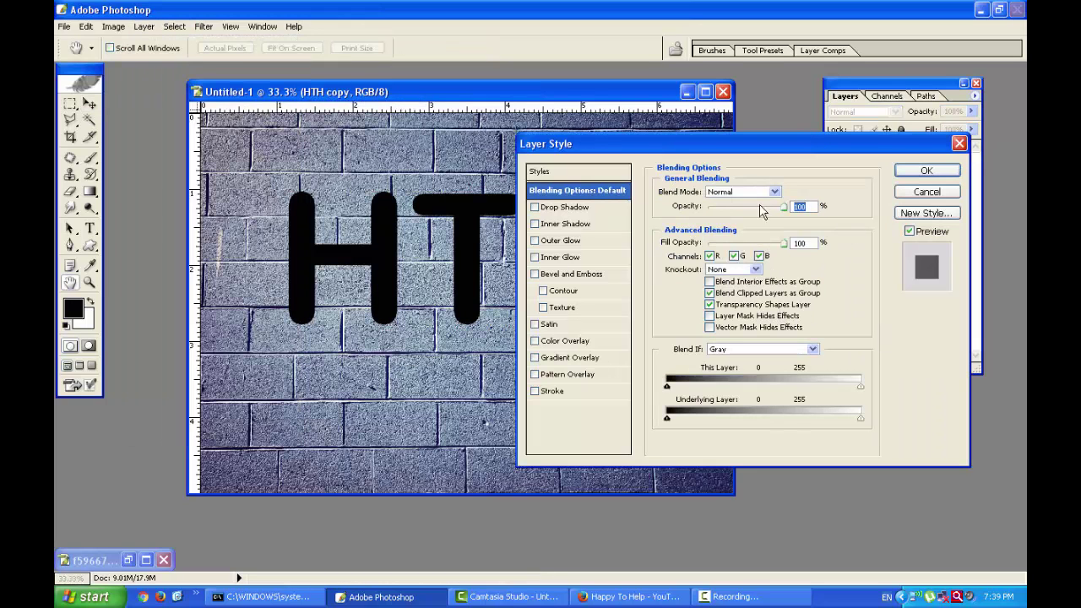
pyautogui.click(959, 143)
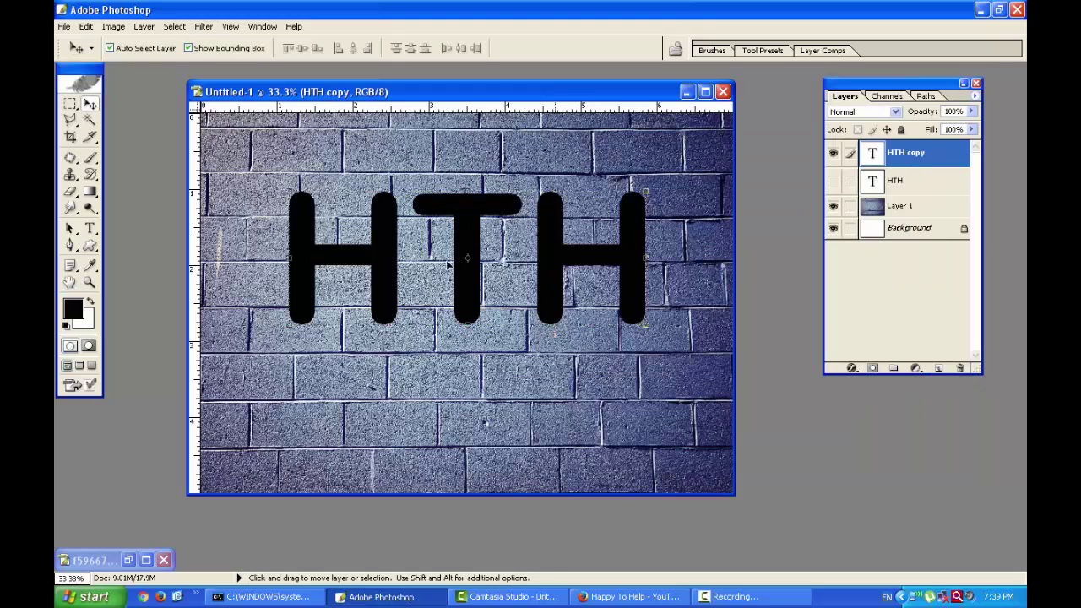
pyautogui.moveTo(457, 293); pyautogui.dragTo(462, 295)
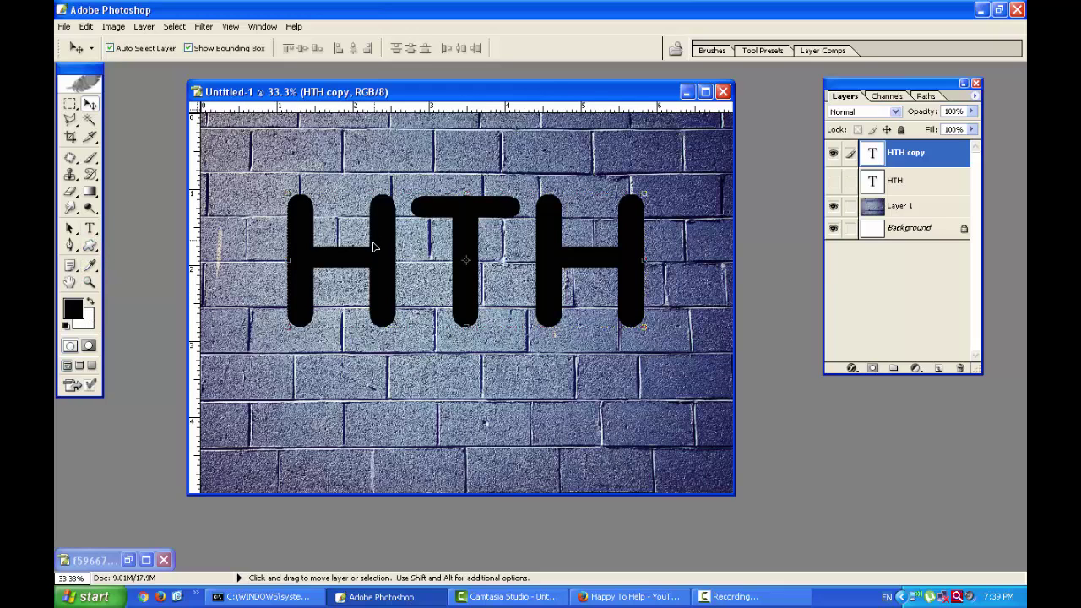
# Recolour all HTH letters dark navy blue (262B65) and nudge the text slightly
pyautogui.click(90, 228)
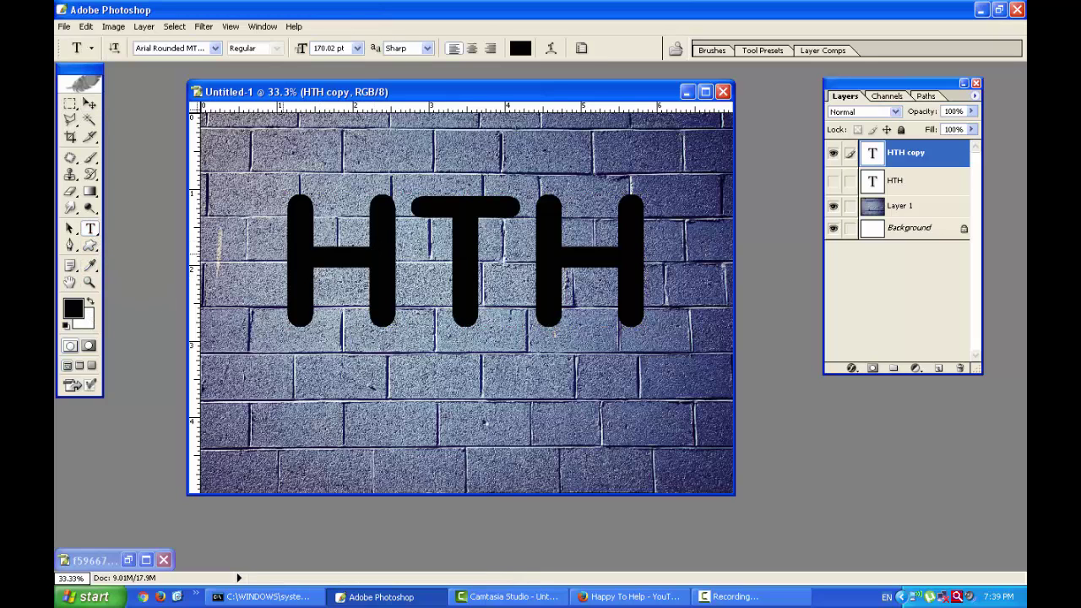
pyautogui.moveTo(303, 253); pyautogui.dragTo(676, 270)
pyautogui.click(521, 49)
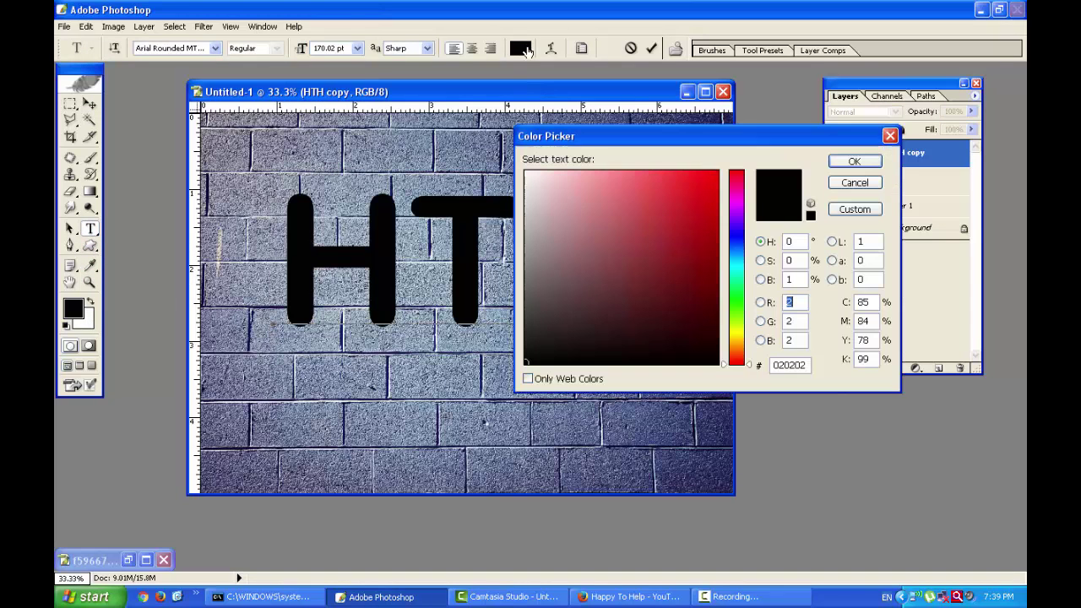
pyautogui.click(696, 203)
pyautogui.moveTo(699, 208); pyautogui.dragTo(621, 279)
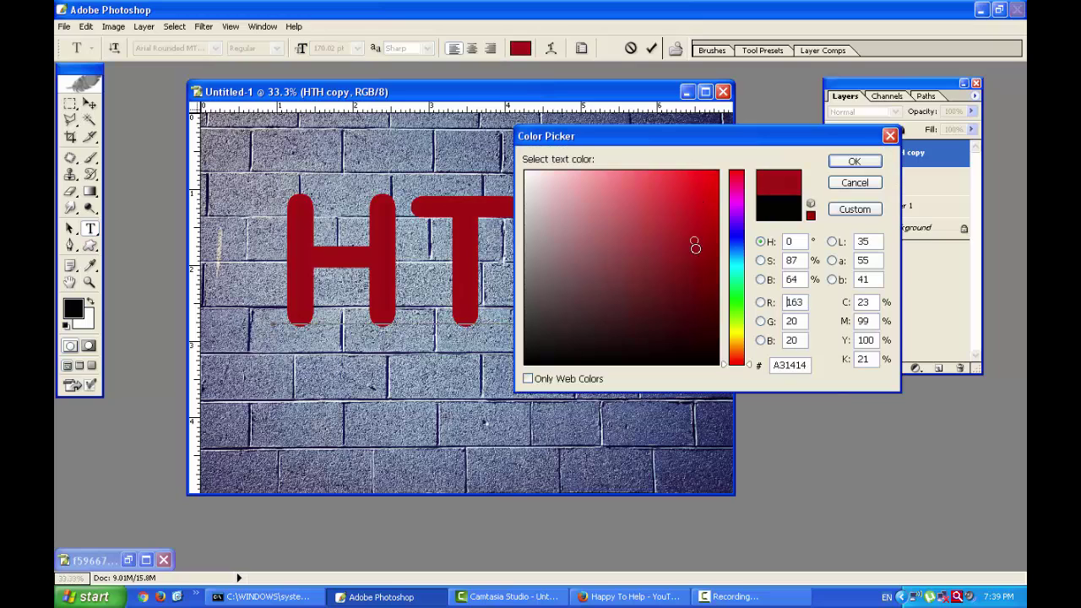
pyautogui.click(511, 425)
pyautogui.moveTo(511, 425); pyautogui.dragTo(441, 427)
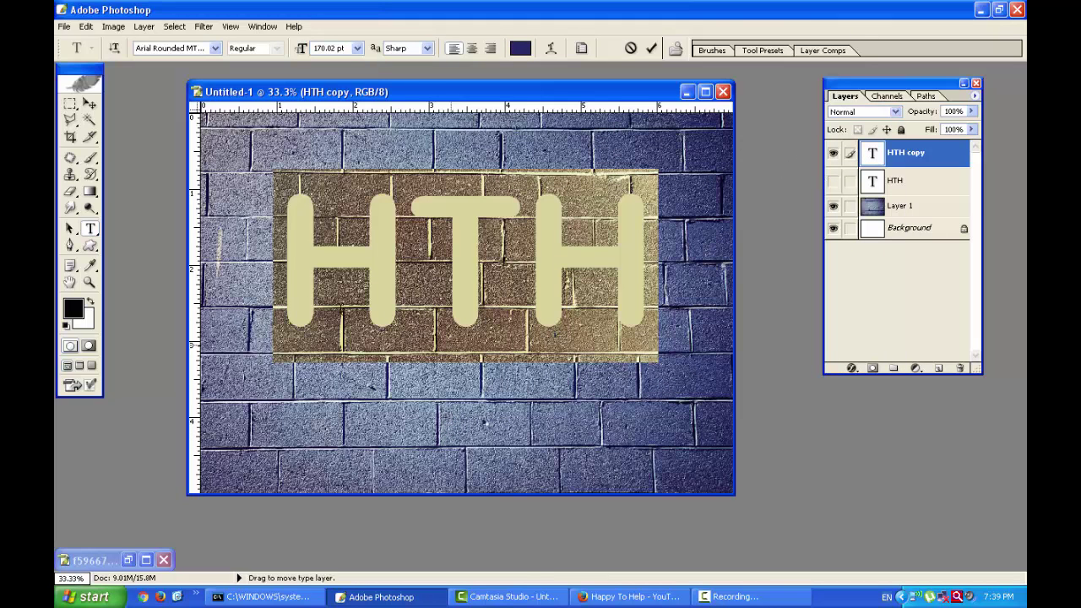
pyautogui.click(89, 103)
pyautogui.moveTo(421, 319); pyautogui.dragTo(456, 302)
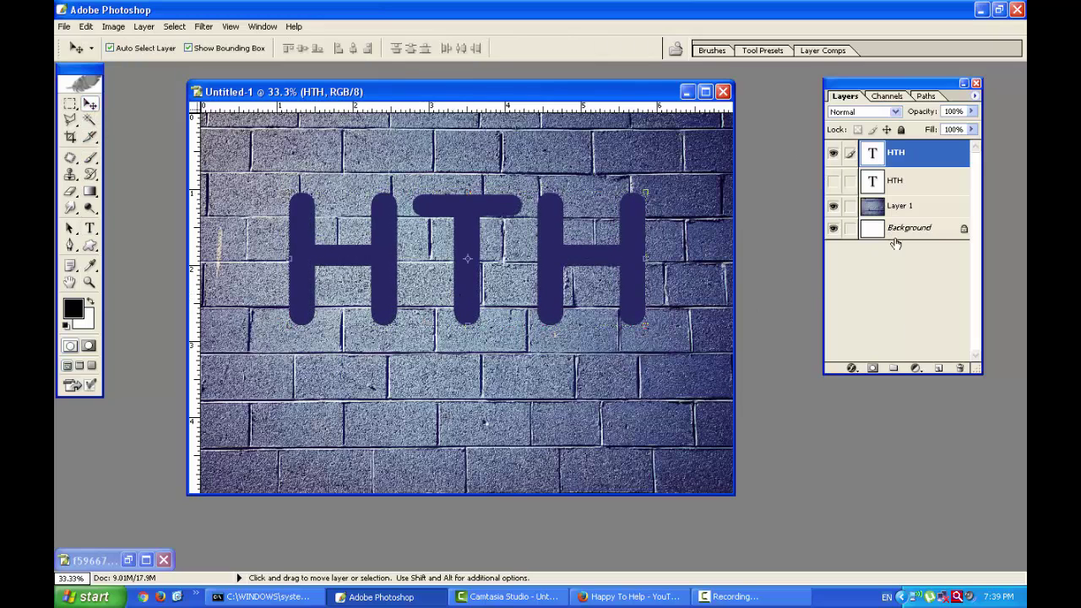
# Enable Bevel and Emboss on the HTH layer and increase its depth
pyautogui.click(849, 369)
pyautogui.click(866, 380)
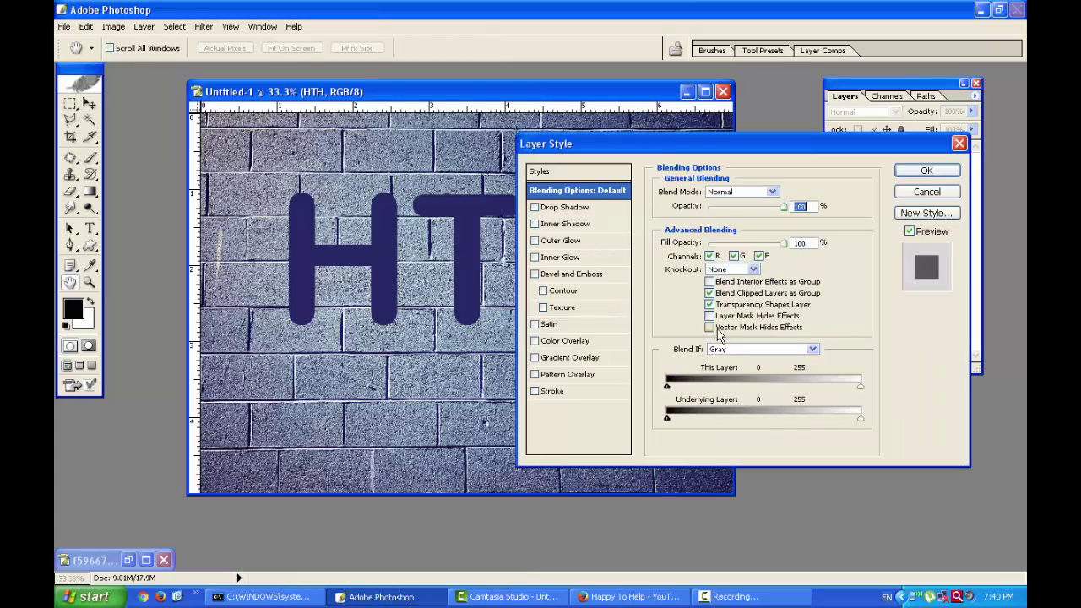
pyautogui.click(564, 291)
pyautogui.click(571, 276)
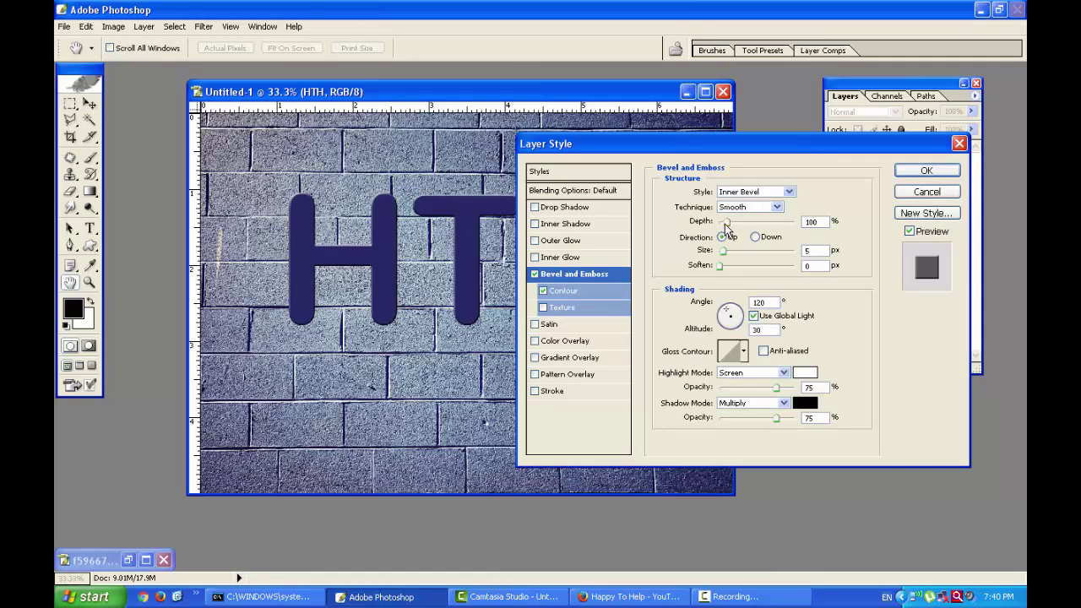
pyautogui.moveTo(725, 224)
pyautogui.mouseDown()
pyautogui.moveTo(755, 233)
pyautogui.moveTo(734, 237)
pyautogui.moveTo(726, 259)
pyautogui.mouseUp()
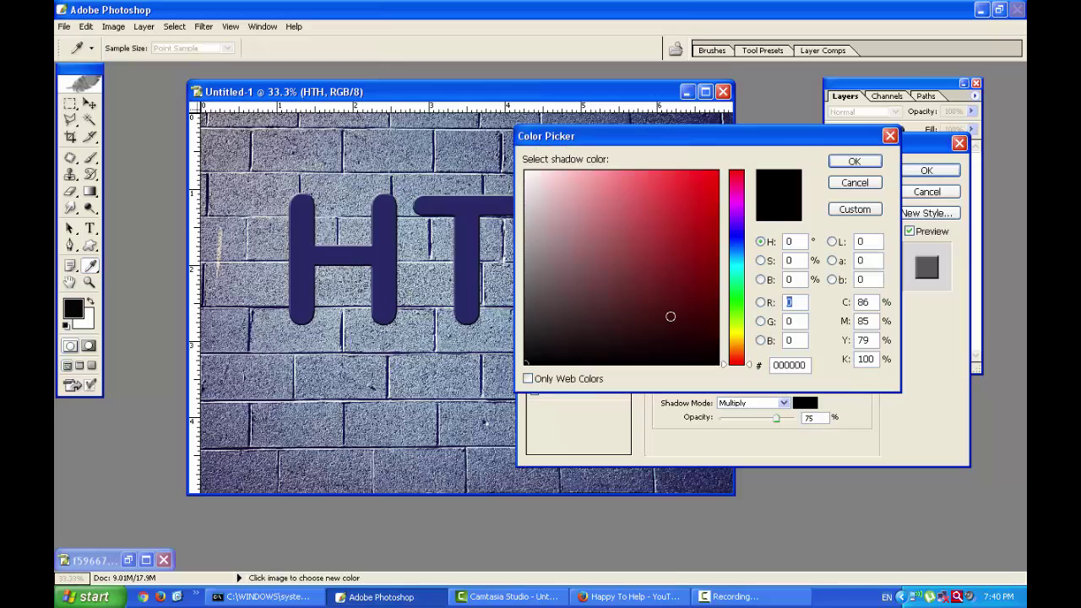
# Set the bevel shadow colour to navy 0F1D42 and highlight to blue 20609F
pyautogui.click(408, 366)
pyautogui.moveTo(663, 304); pyautogui.dragTo(673, 315)
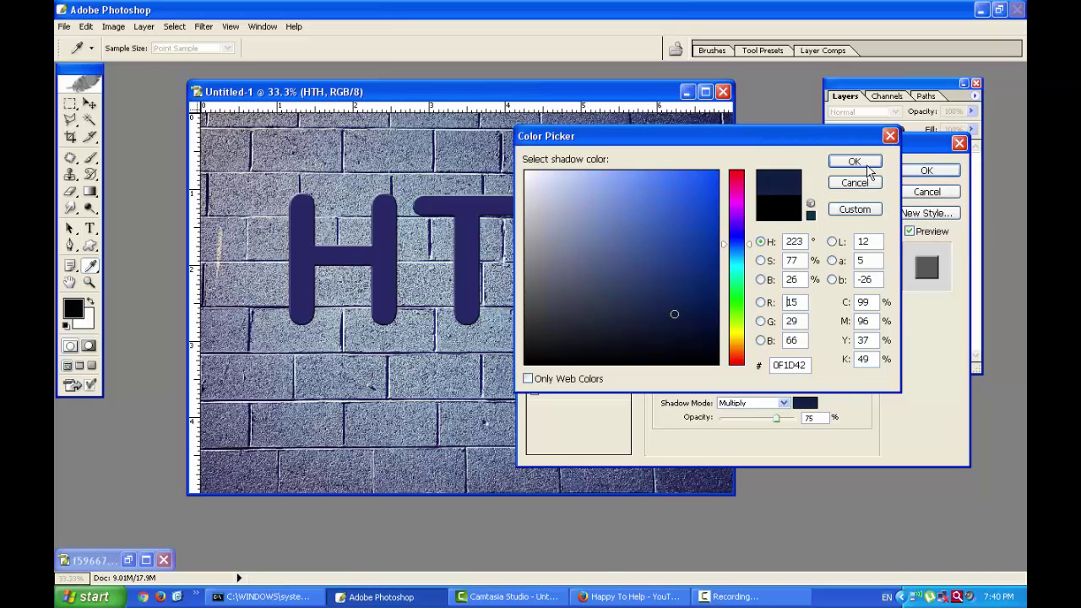
pyautogui.click(855, 162)
pyautogui.click(805, 374)
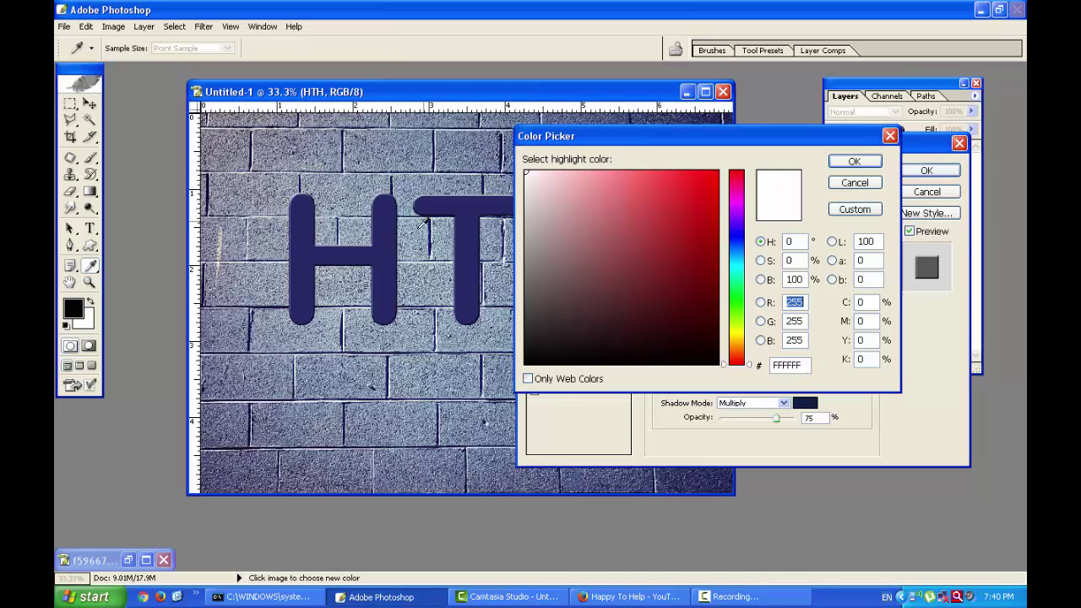
pyautogui.click(355, 220)
pyautogui.click(690, 207)
pyautogui.moveTo(690, 206); pyautogui.dragTo(678, 243)
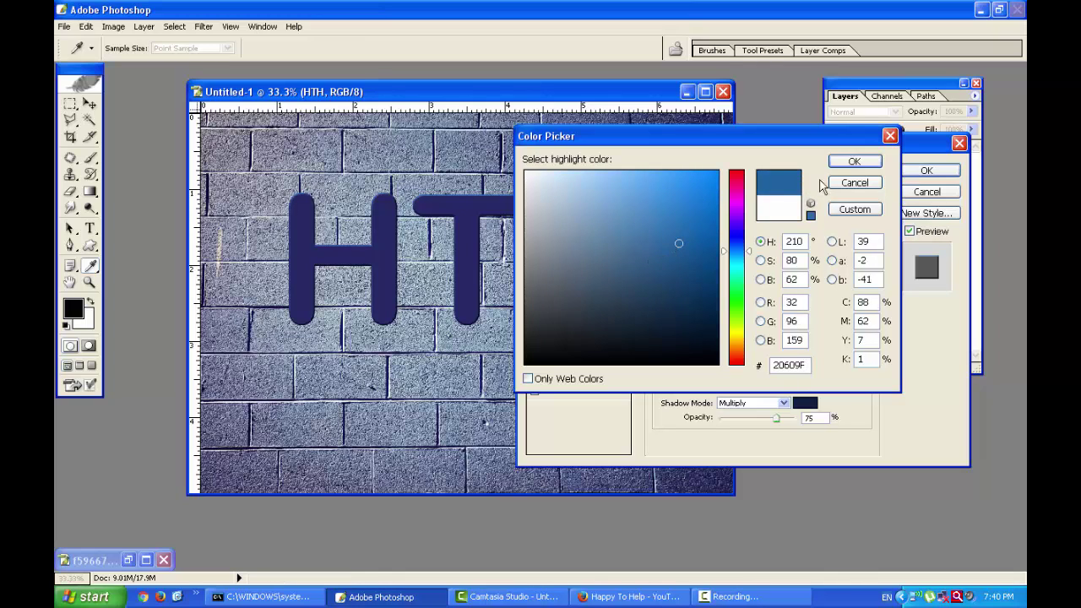
pyautogui.click(852, 162)
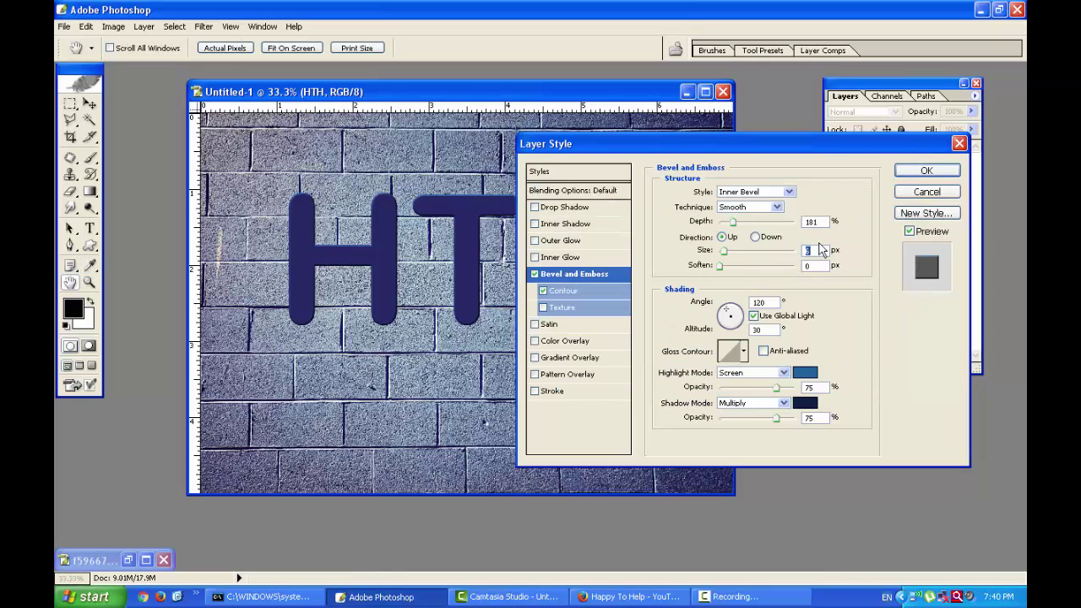
# Apply the Bevel and Emboss style and drag the HTH text lower toward the middle
pyautogui.click(927, 171)
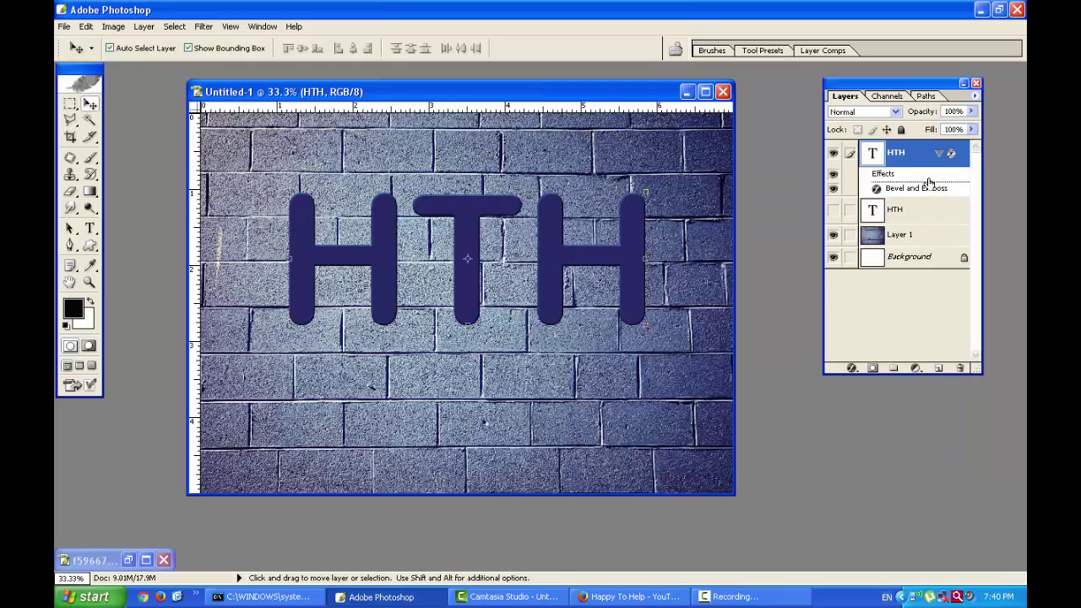
pyautogui.moveTo(471, 238); pyautogui.dragTo(473, 276)
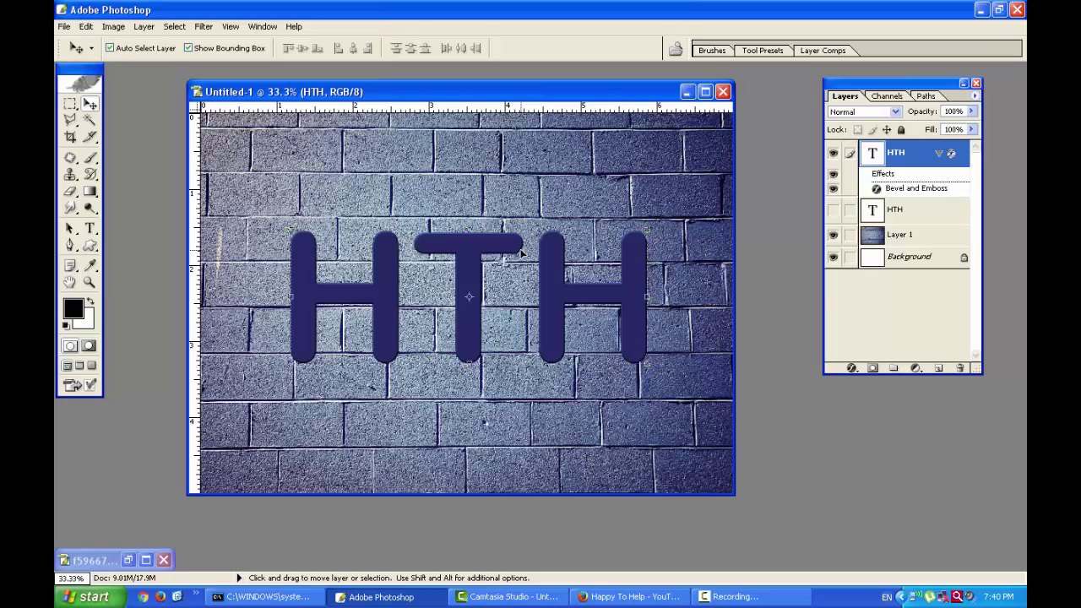
# Alt-duplicate the HTH text layer and collapse the effects lists in the Layers panel
pyautogui.press('alt')
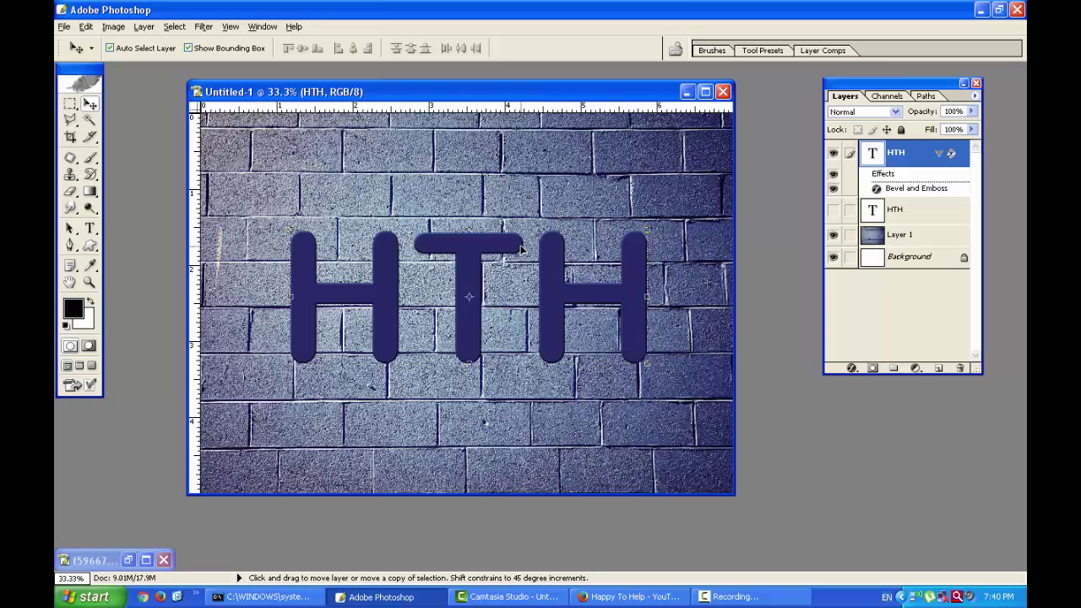
pyautogui.keyDown('alt'); pyautogui.click(522, 249); pyautogui.keyUp('alt')
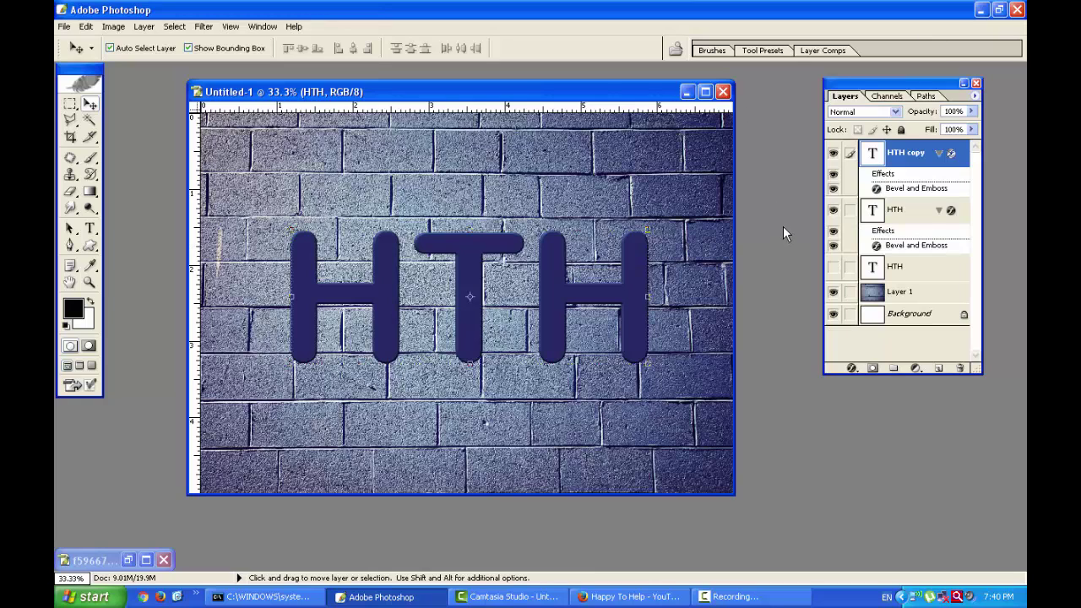
pyautogui.click(834, 212)
pyautogui.click(938, 153)
pyautogui.click(940, 181)
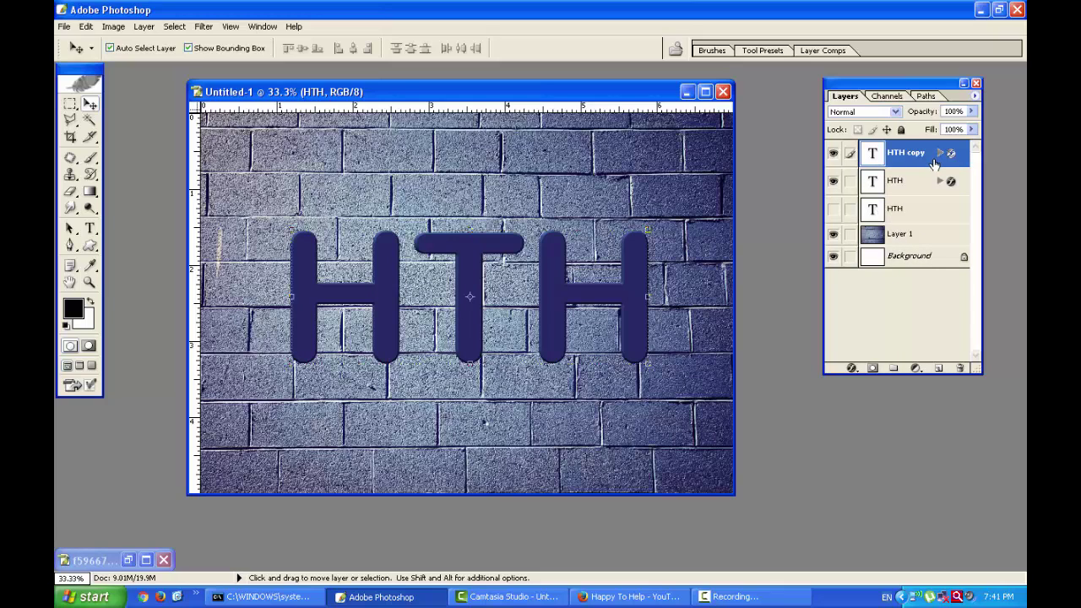
# Stack more HTH copies, each nudged right with Alt+Right, up to HTH copy 8
pyautogui.press('alt')
pyautogui.hotkey('alt', 'Right')
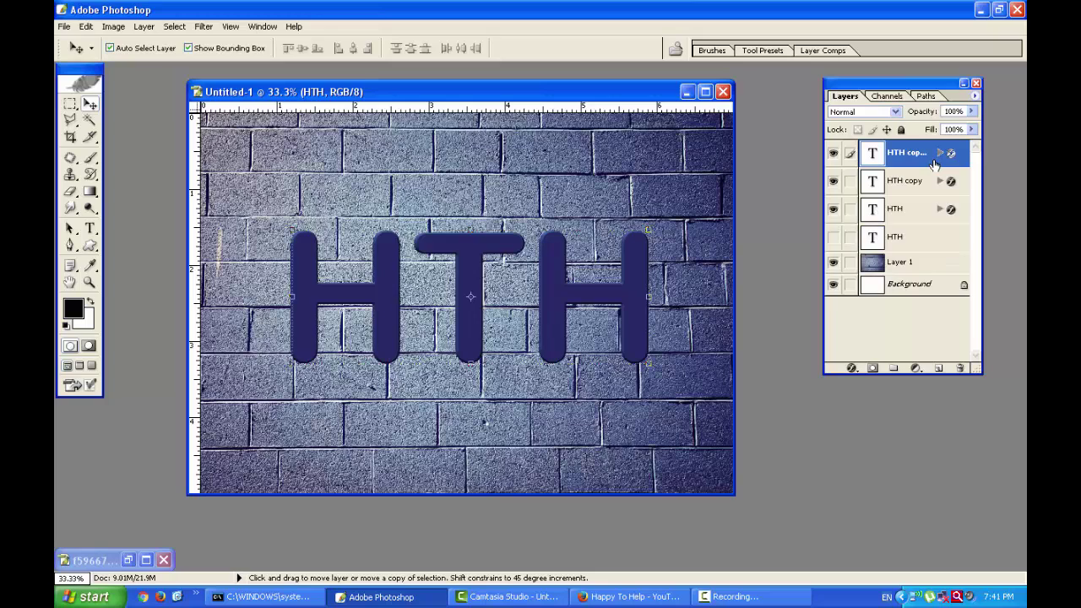
pyautogui.hotkey('alt', 'Right')
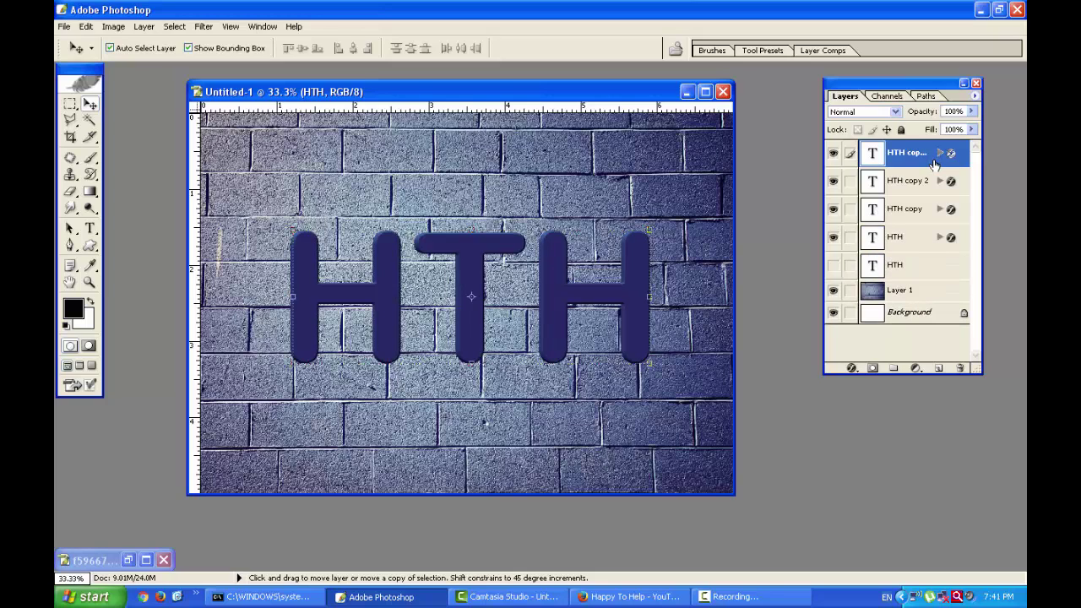
pyautogui.hotkey('alt', 'Right')
pyautogui.hotkey('alt', 'Right')
pyautogui.hotkey('alt', 'Right')
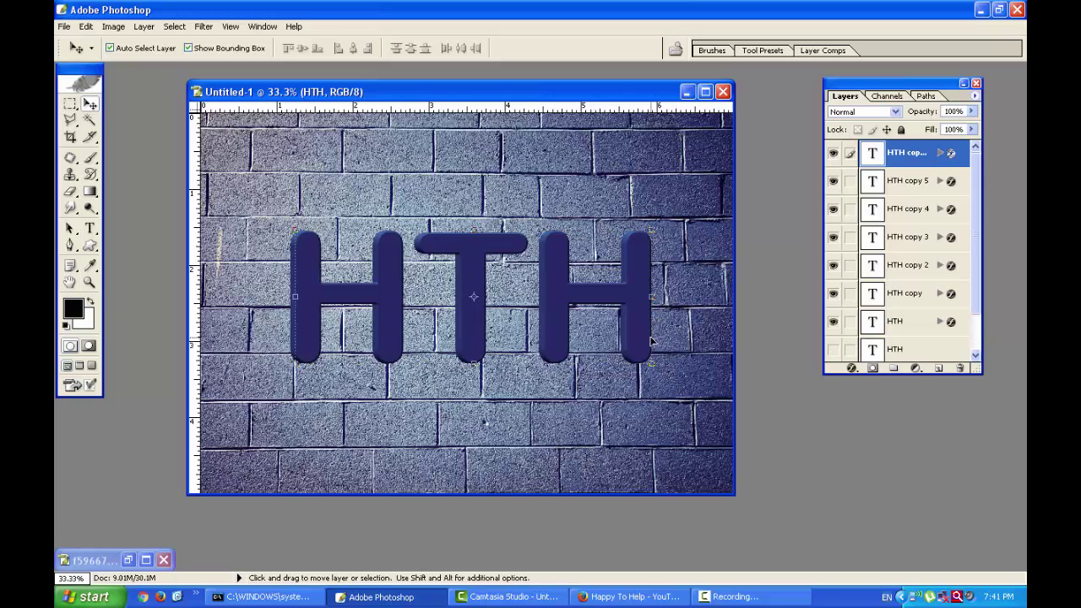
pyautogui.click(472, 408)
pyautogui.keyDown('alt'); pyautogui.click(462, 285); pyautogui.keyUp('alt')
pyautogui.hotkey('alt', 'Right')
pyautogui.hotkey('alt', 'Right')
pyautogui.hotkey('alt', 'Right')
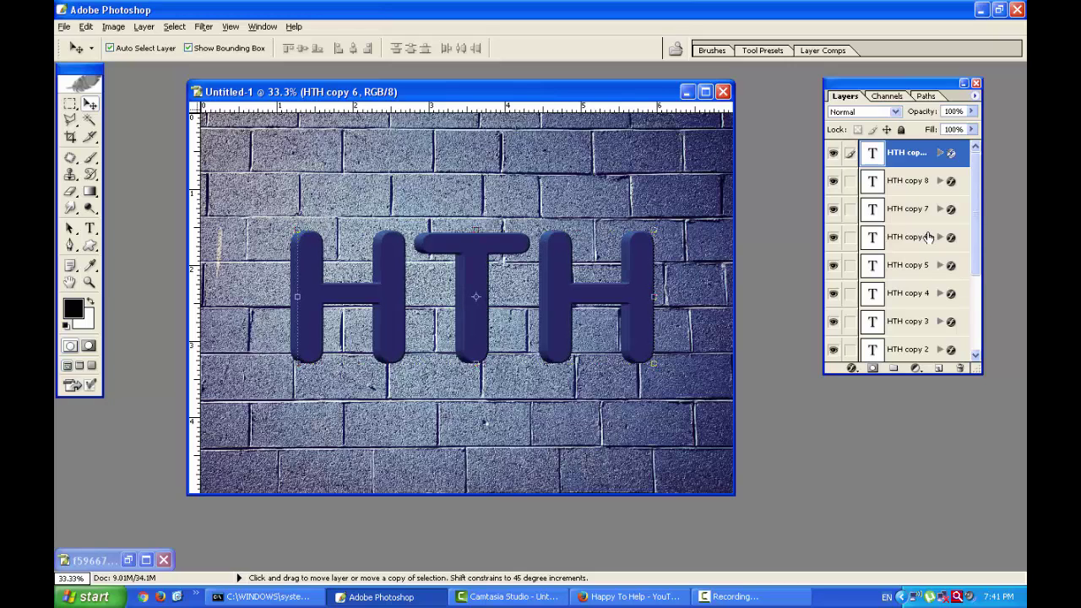
pyautogui.hotkey('alt', 'Right')
pyautogui.hotkey('alt', 'Right')
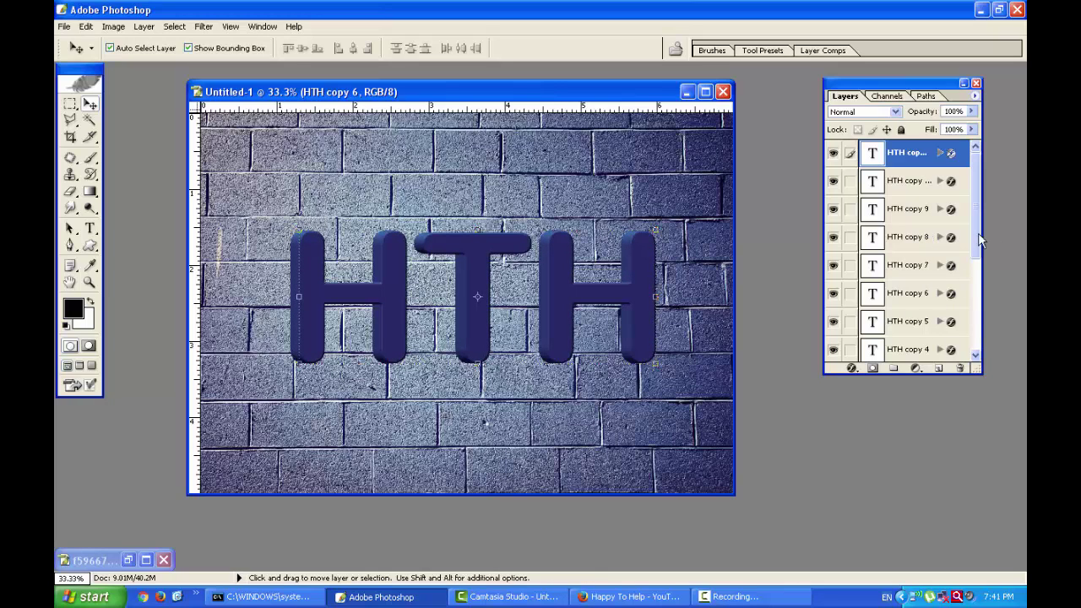
# Link HTH copy with HTH copy 2 and the top two copies in the Layers panel
pyautogui.moveTo(977, 237); pyautogui.dragTo(979, 343)
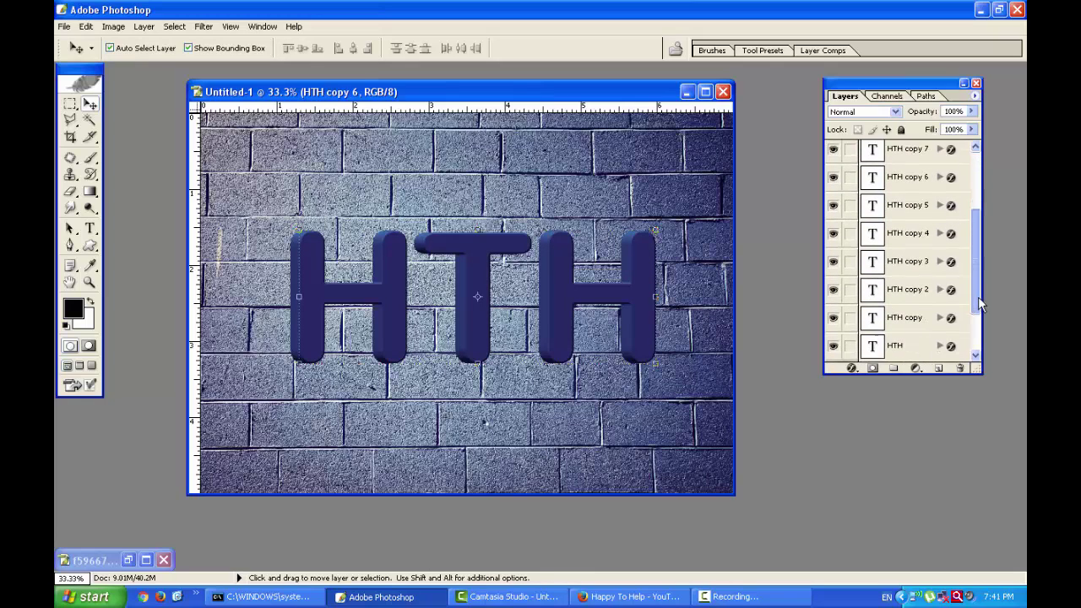
pyautogui.click(929, 281)
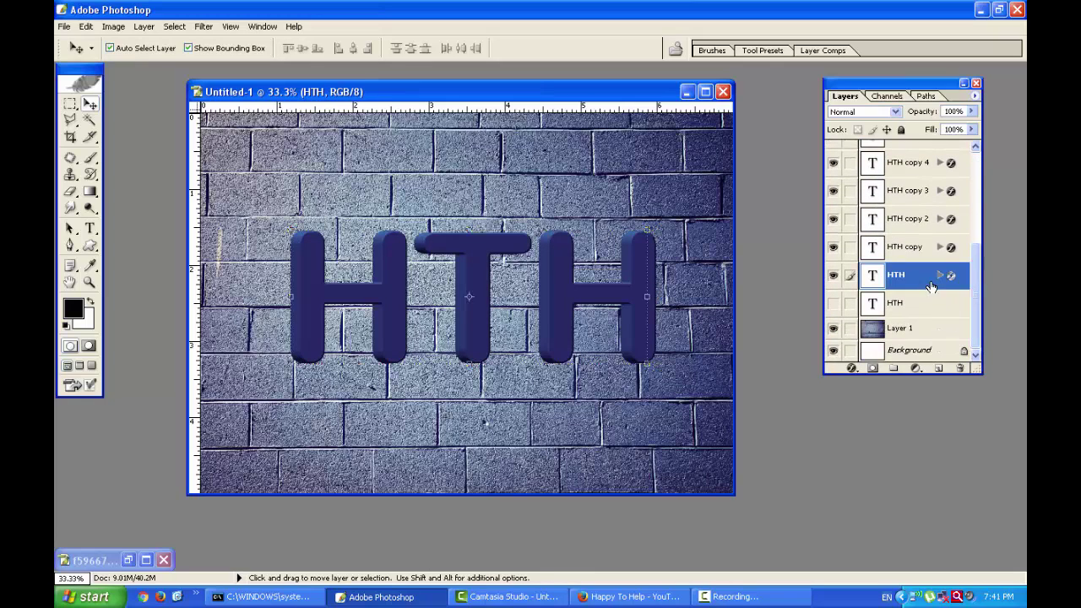
pyautogui.moveTo(974, 266); pyautogui.dragTo(990, 290)
pyautogui.moveTo(977, 279); pyautogui.dragTo(967, 169)
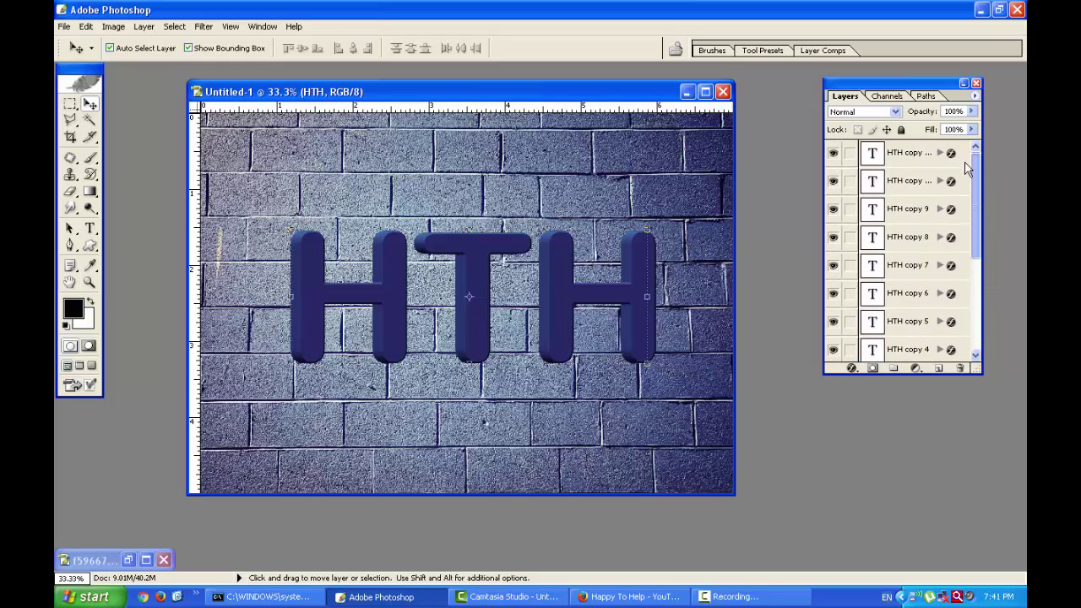
pyautogui.click(918, 148)
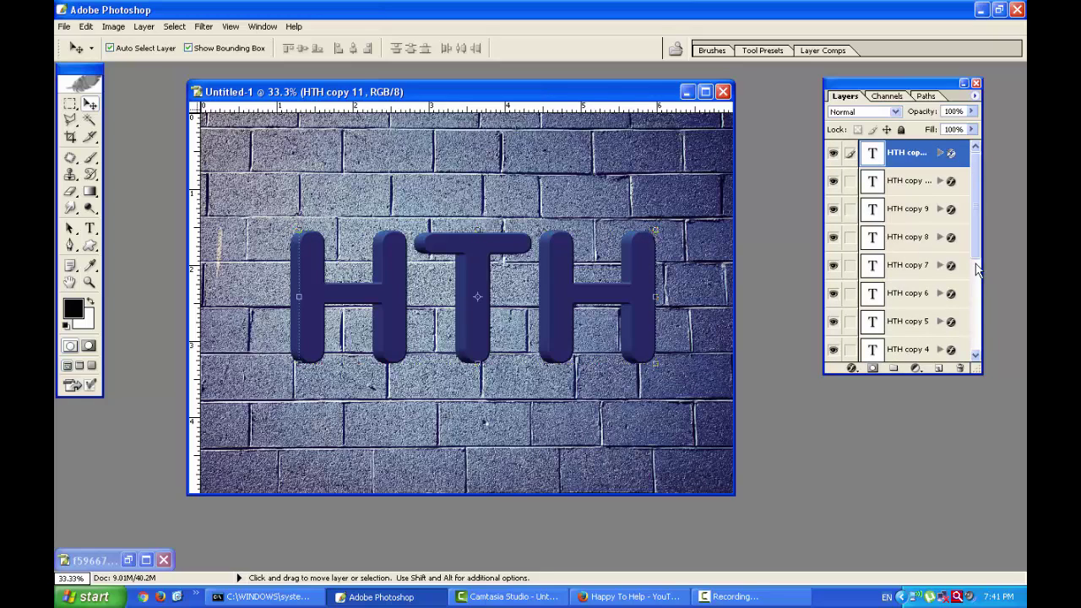
pyautogui.moveTo(975, 253); pyautogui.dragTo(1003, 348)
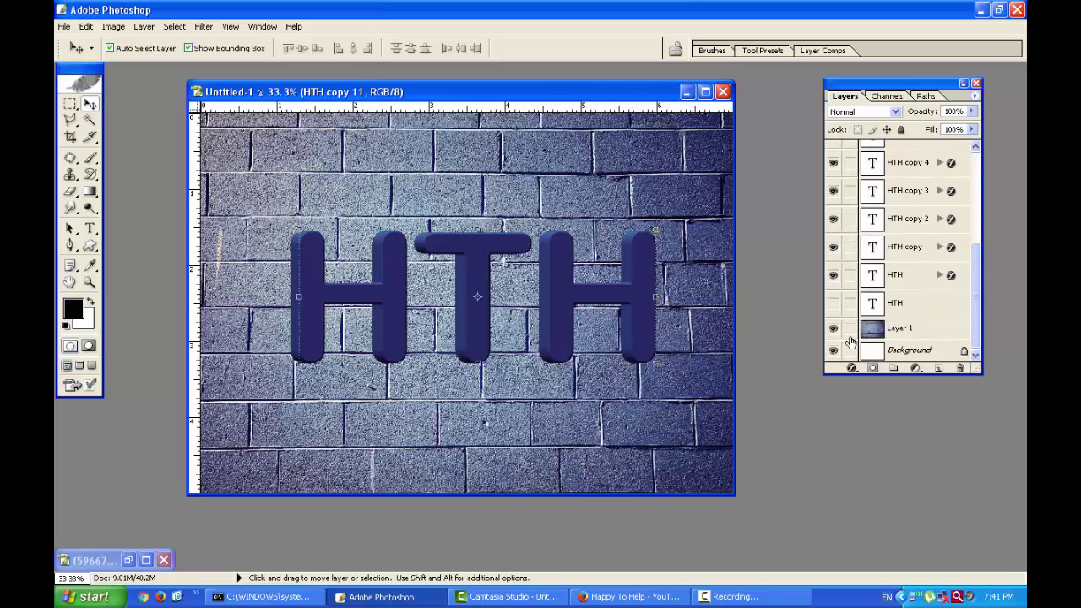
pyautogui.click(858, 276)
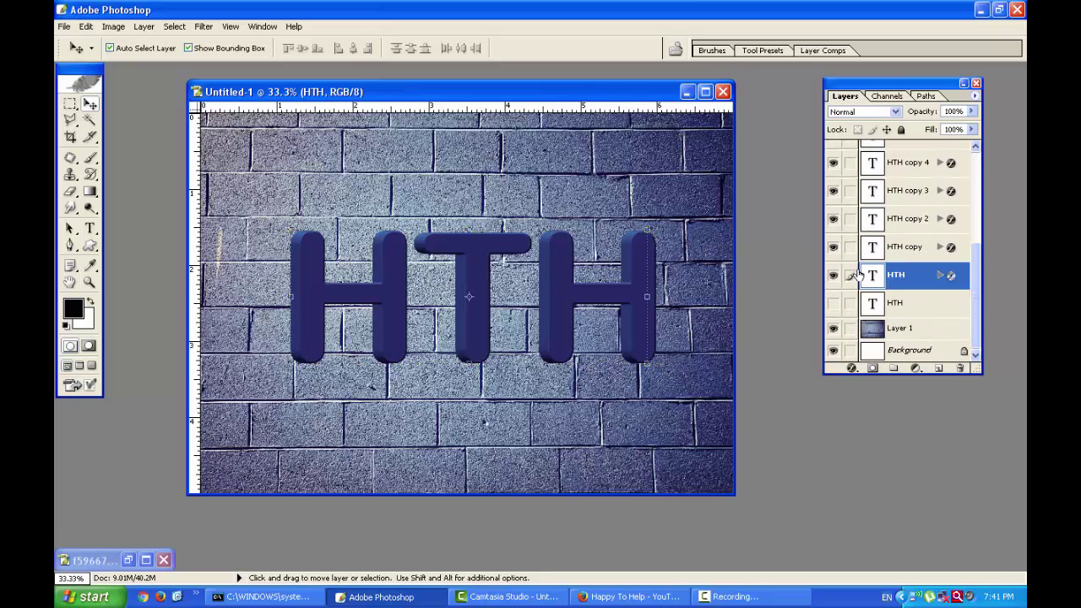
pyautogui.click(916, 247)
pyautogui.click(849, 218)
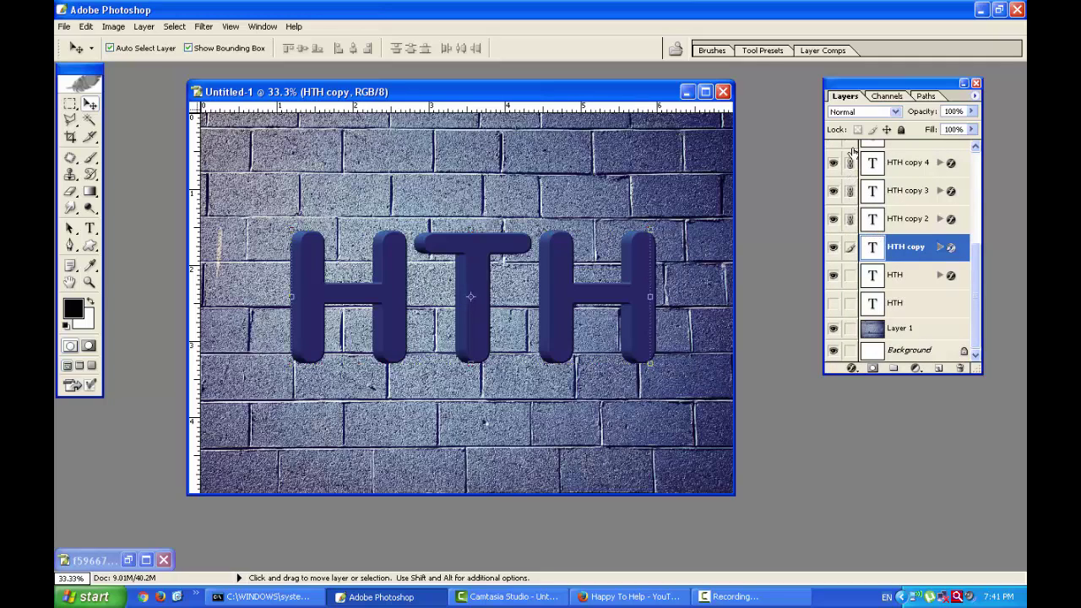
pyautogui.moveTo(850, 191); pyautogui.dragTo(855, 154)
pyautogui.moveTo(852, 202); pyautogui.dragTo(874, 181)
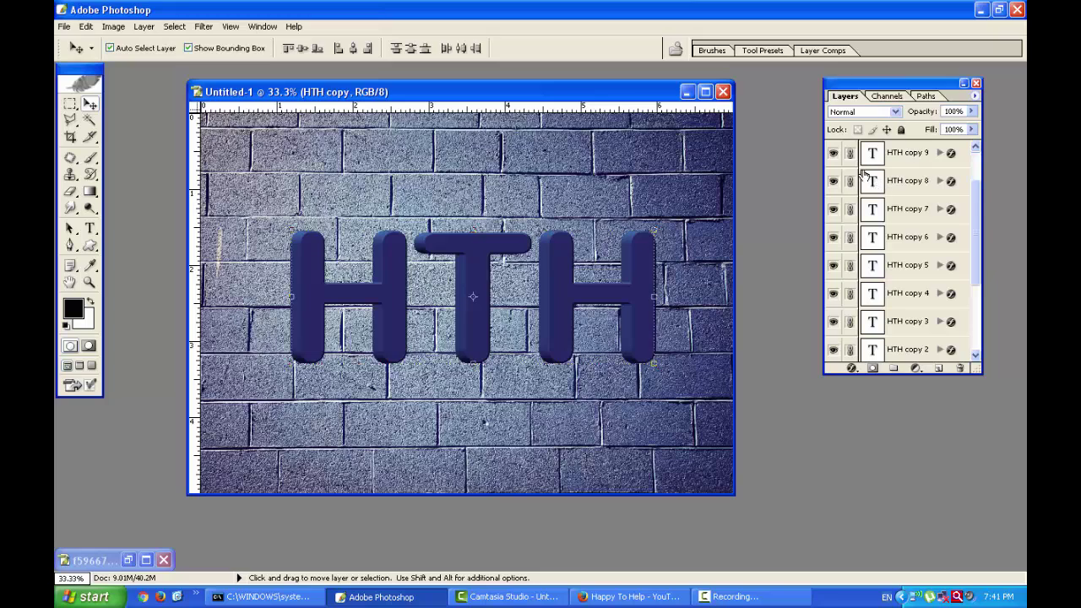
pyautogui.moveTo(850, 180); pyautogui.dragTo(850, 153)
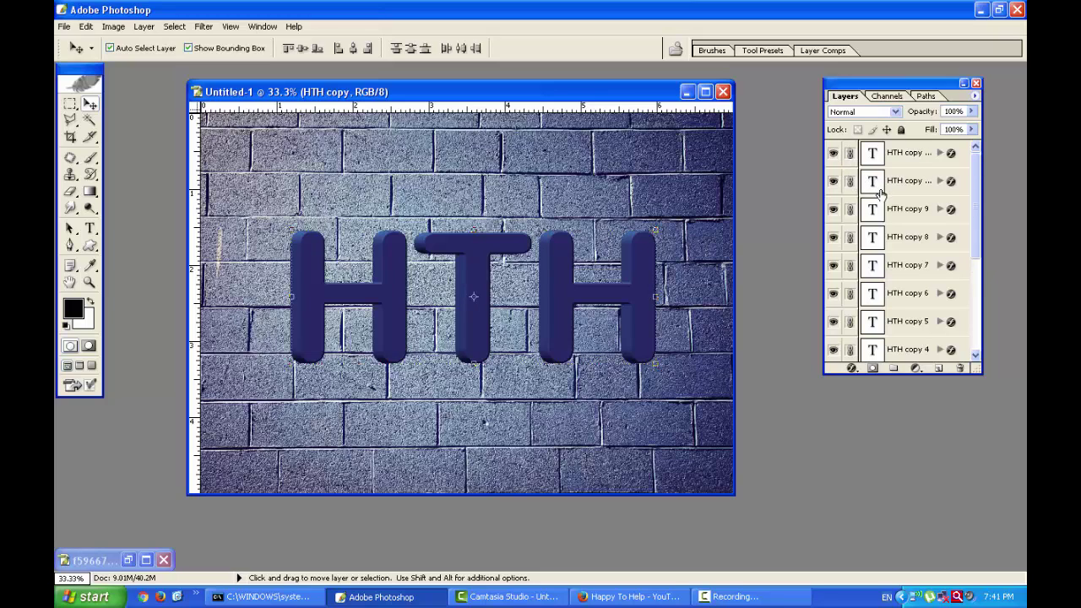
# Delete the extra duplicate text layers and reposition the HTH text slightly down and left
pyautogui.scroll(-2, 921, 196)
pyautogui.scroll(-2, 928, 211)
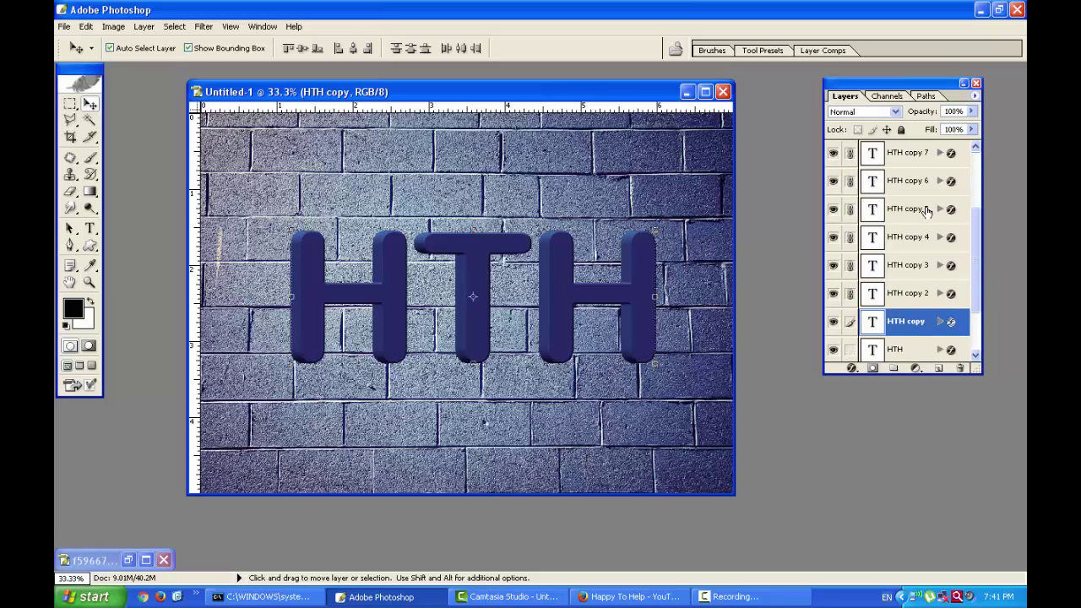
pyautogui.scroll(-1, 921, 221)
pyautogui.scroll(-1, 921, 225)
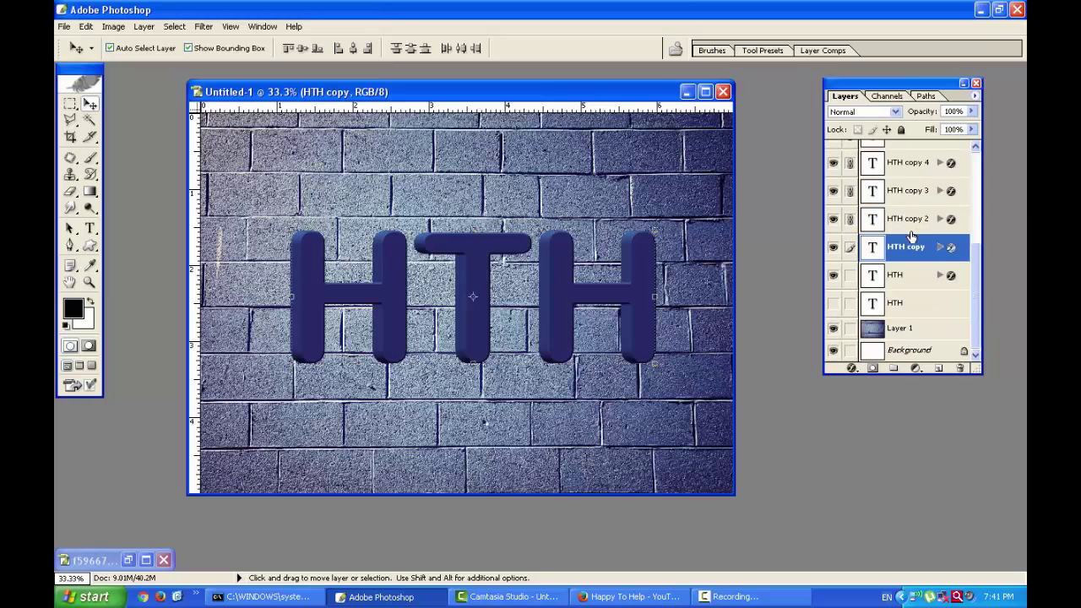
pyautogui.click(929, 279)
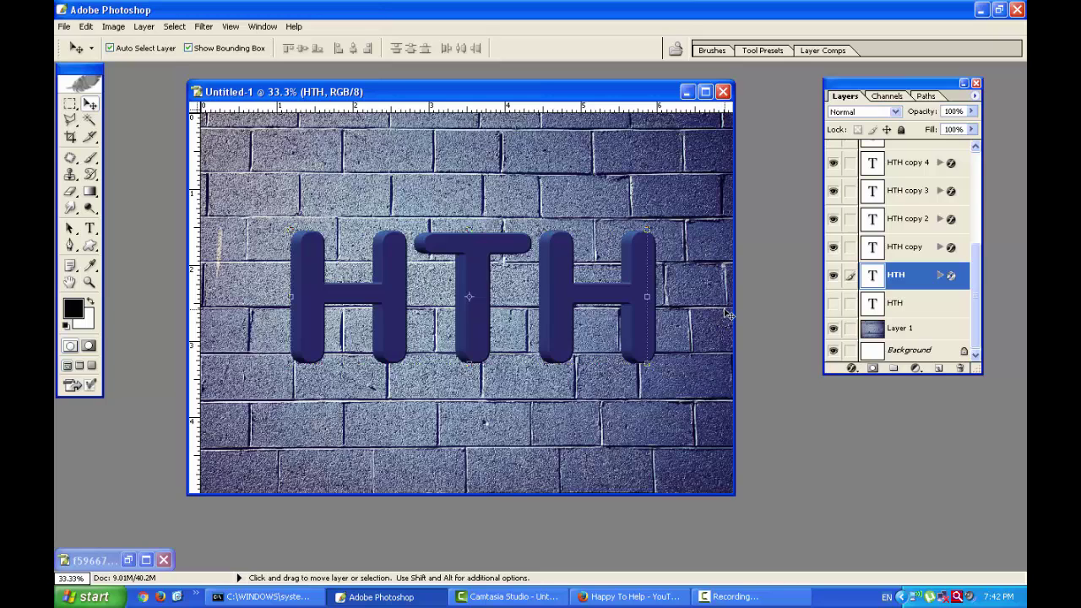
pyautogui.moveTo(638, 325)
pyautogui.mouseDown()
pyautogui.moveTo(643, 265)
pyautogui.moveTo(638, 325)
pyautogui.mouseUp()
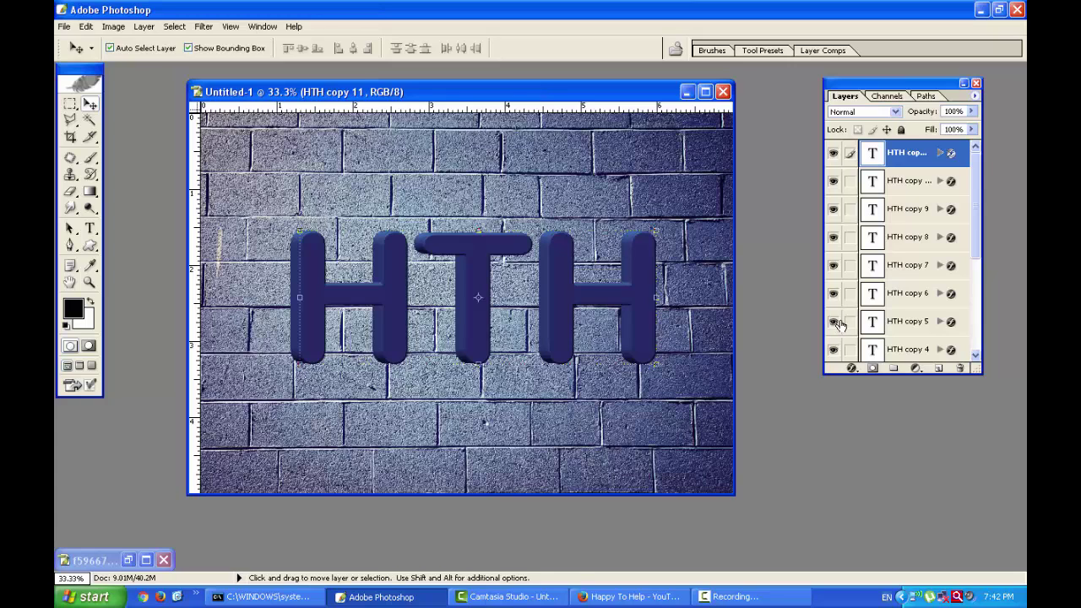
pyautogui.hotkey('alt', '[')
pyautogui.hotkey('alt', '[')
pyautogui.hotkey('alt', '[')
pyautogui.hotkey('alt', '[')
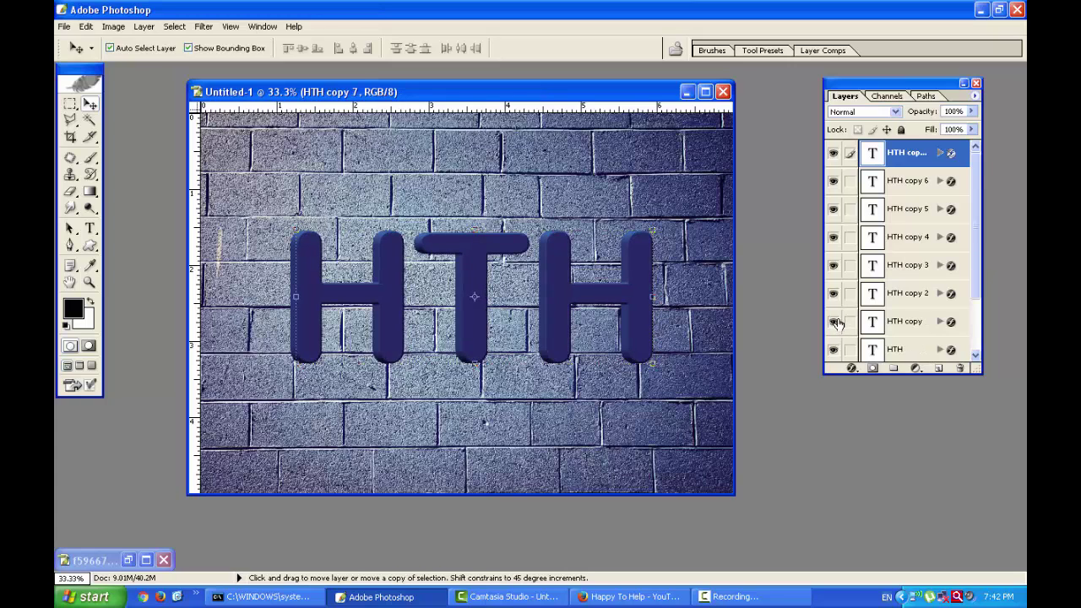
pyautogui.hotkey('alt', '[')
pyautogui.hotkey('alt', '[')
pyautogui.hotkey('alt', '[')
pyautogui.press('Delete')
pyautogui.press('Delete')
pyautogui.press('Delete')
pyautogui.press('Delete')
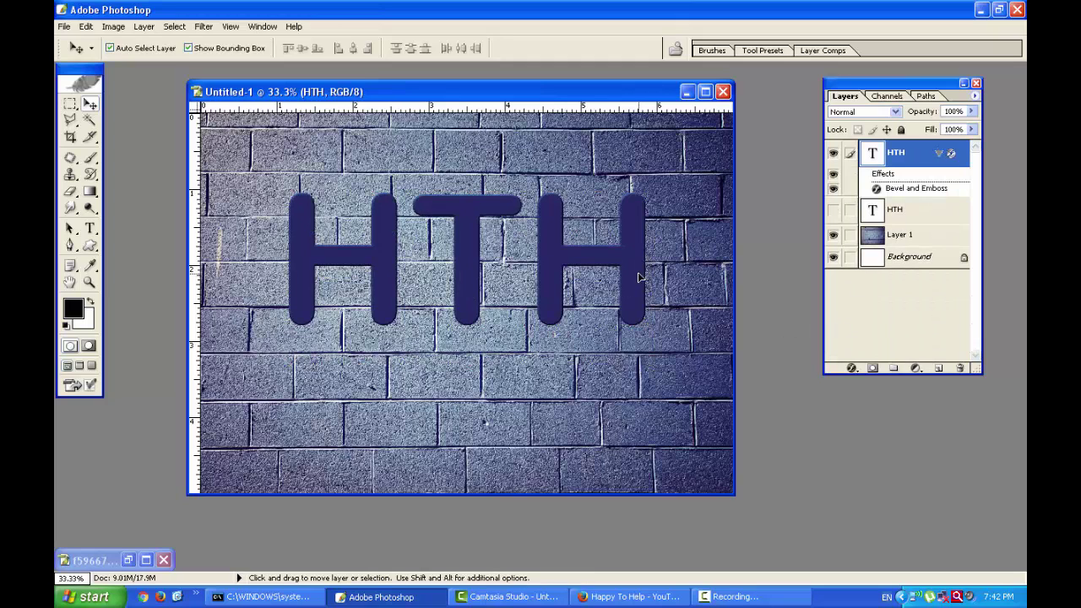
pyautogui.moveTo(638, 272)
pyautogui.mouseDown()
pyautogui.moveTo(608, 292)
pyautogui.moveTo(631, 332)
pyautogui.mouseUp()
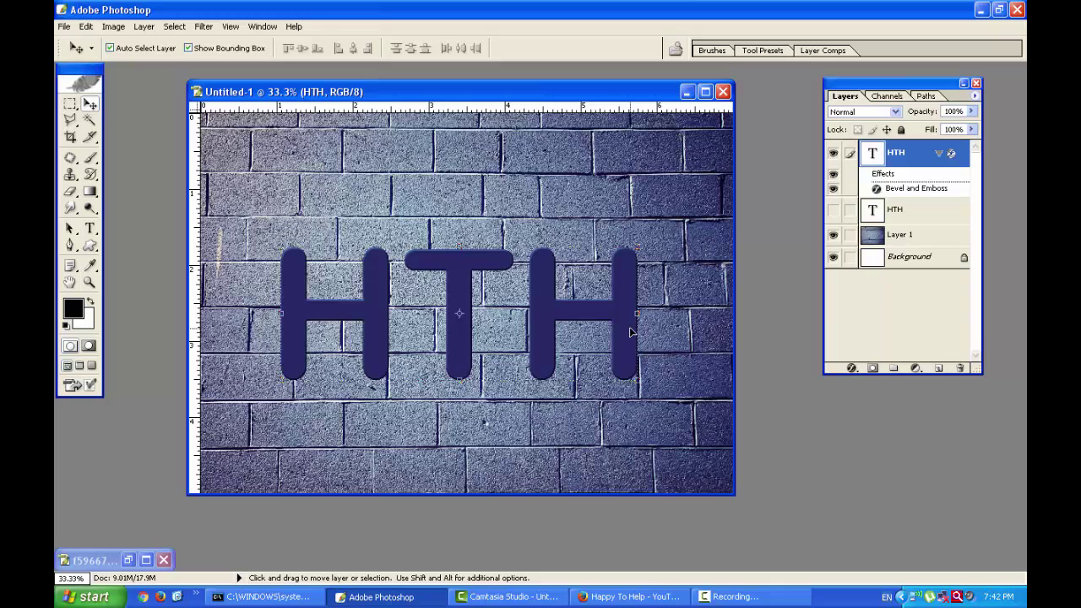
pyautogui.moveTo(629, 329); pyautogui.dragTo(611, 315)
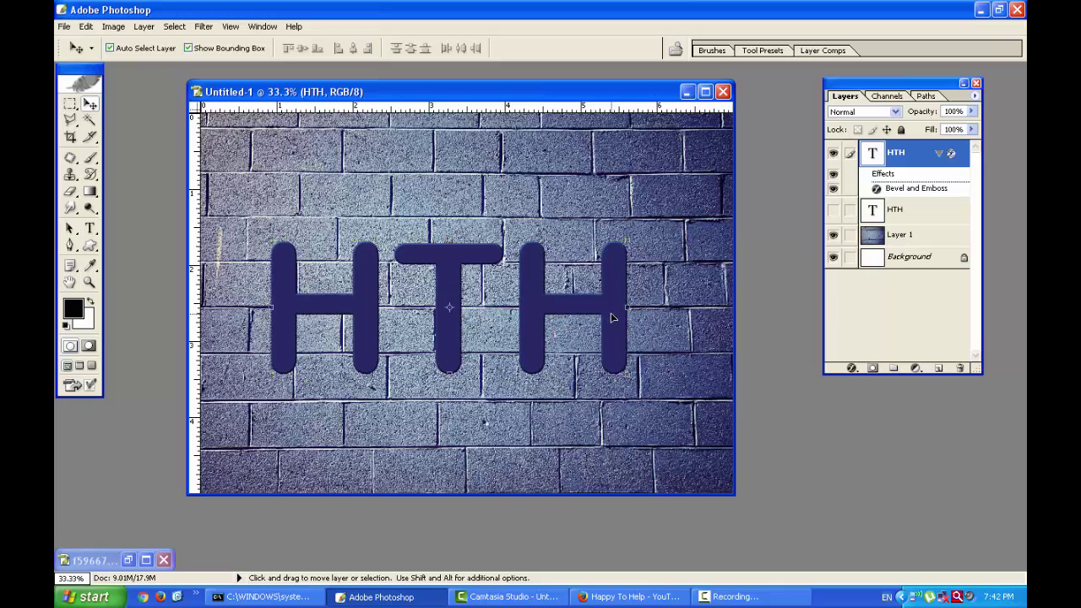
# Stack many HTH text duplicates, each offset one step up and right with Alt+arrow nudges
pyautogui.moveTo(627, 306); pyautogui.dragTo(628, 307)
pyautogui.hotkey('alt', 'Up')
pyautogui.hotkey('alt', 'Right')
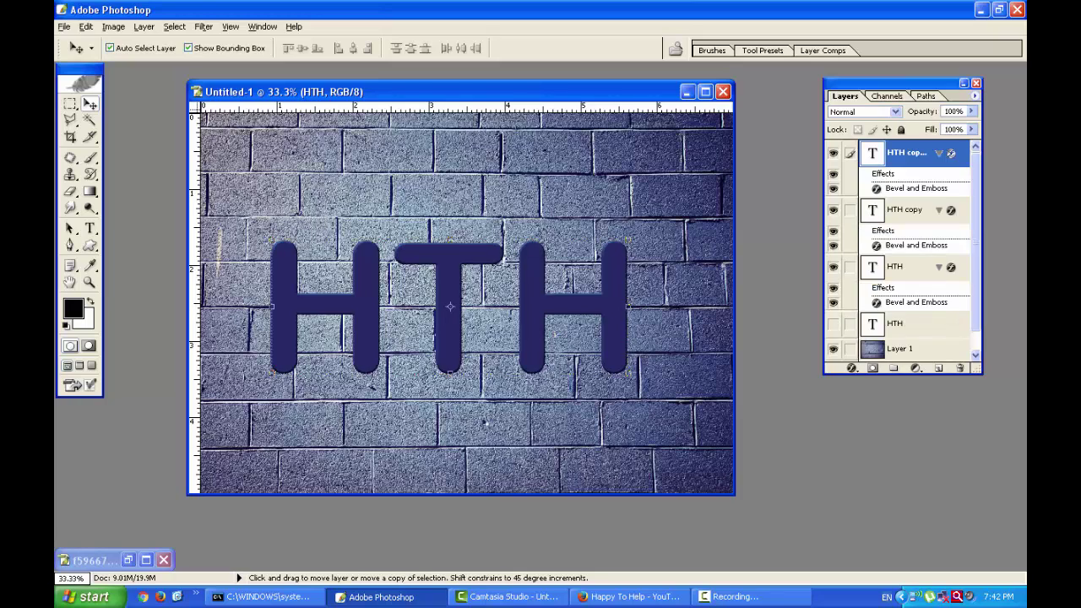
pyautogui.hotkey('alt', 'Right')
pyautogui.hotkey('alt', 'Up')
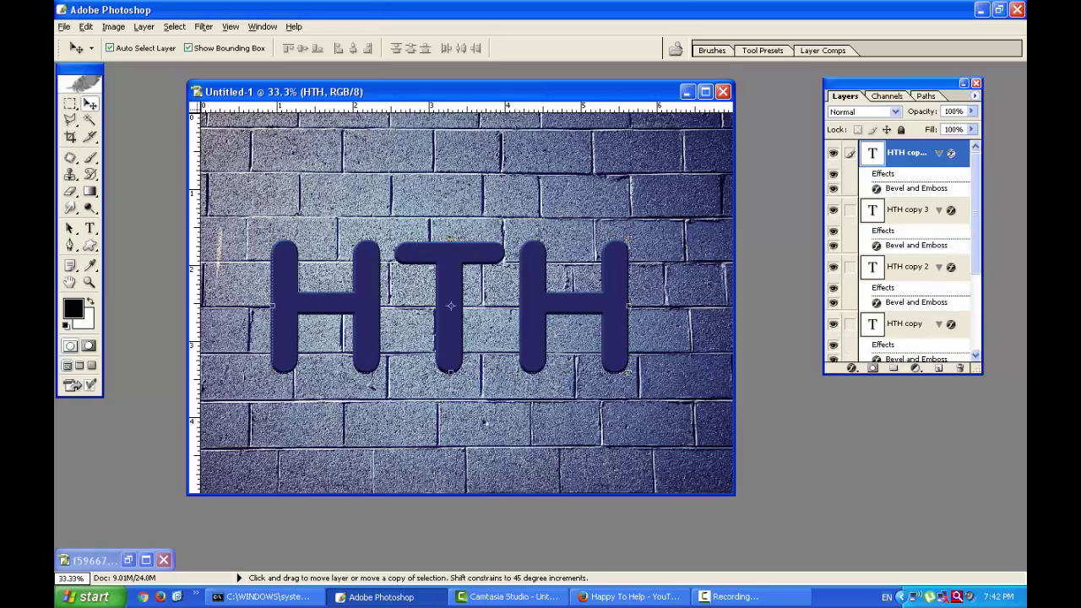
pyautogui.hotkey('alt', 'Up')
pyautogui.hotkey('alt', 'Right')
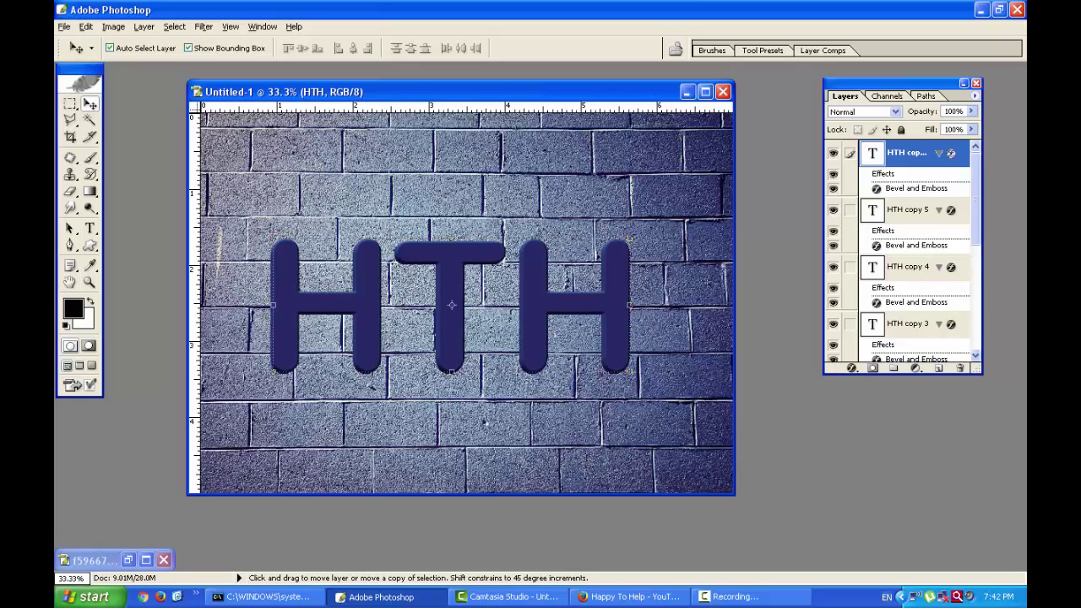
pyautogui.hotkey('alt', 'Up')
pyautogui.hotkey('alt', 'Right')
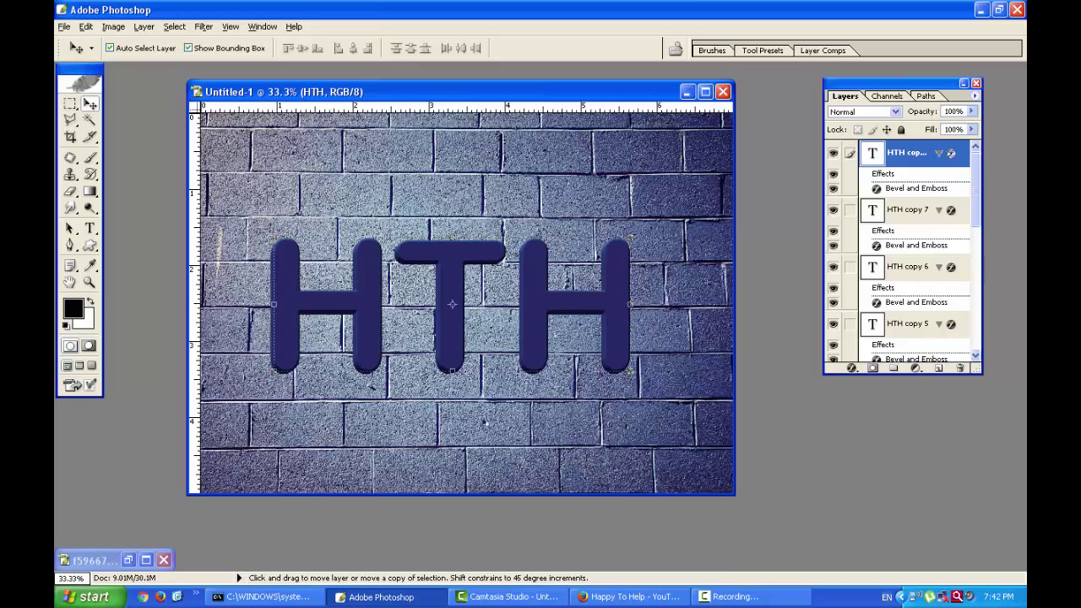
pyautogui.hotkey('alt', 'Up')
pyautogui.hotkey('alt', 'Right')
pyautogui.hotkey('alt', 'Up')
pyautogui.hotkey('alt', 'Right')
pyautogui.hotkey('alt', 'Up')
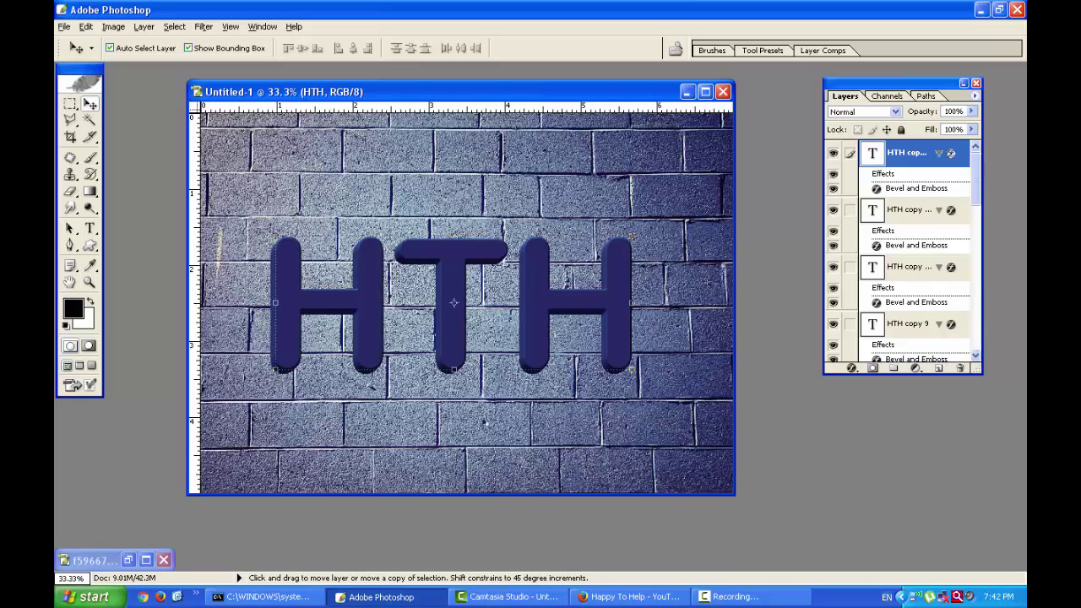
pyautogui.hotkey('alt', 'Right')
pyautogui.hotkey('alt', 'Up')
pyautogui.hotkey('alt', 'Right')
pyautogui.hotkey('alt', 'Up')
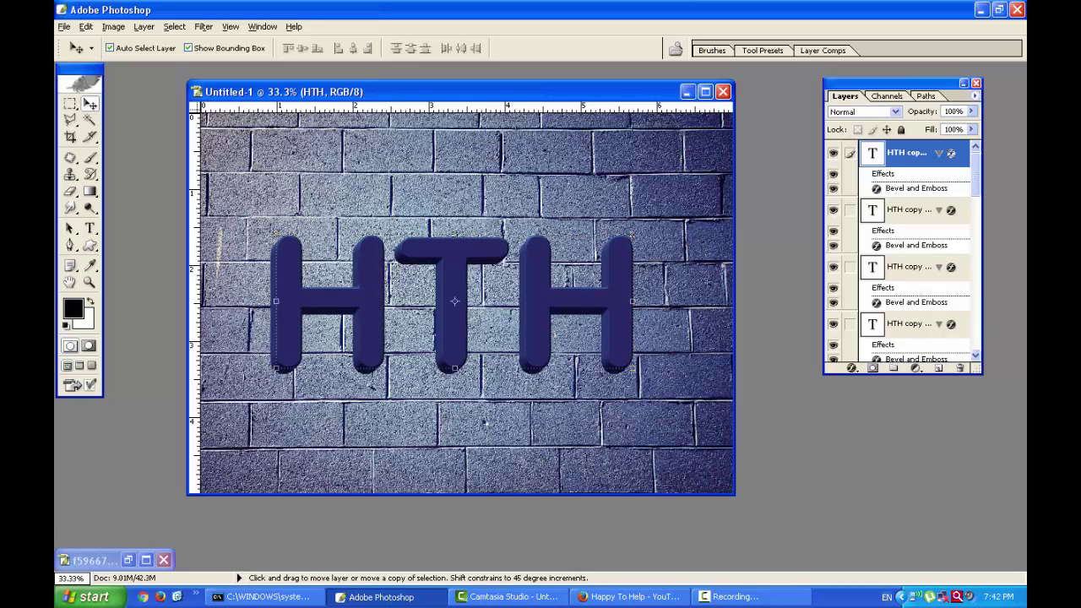
pyautogui.hotkey('alt', 'Right')
pyautogui.hotkey('alt', 'Up')
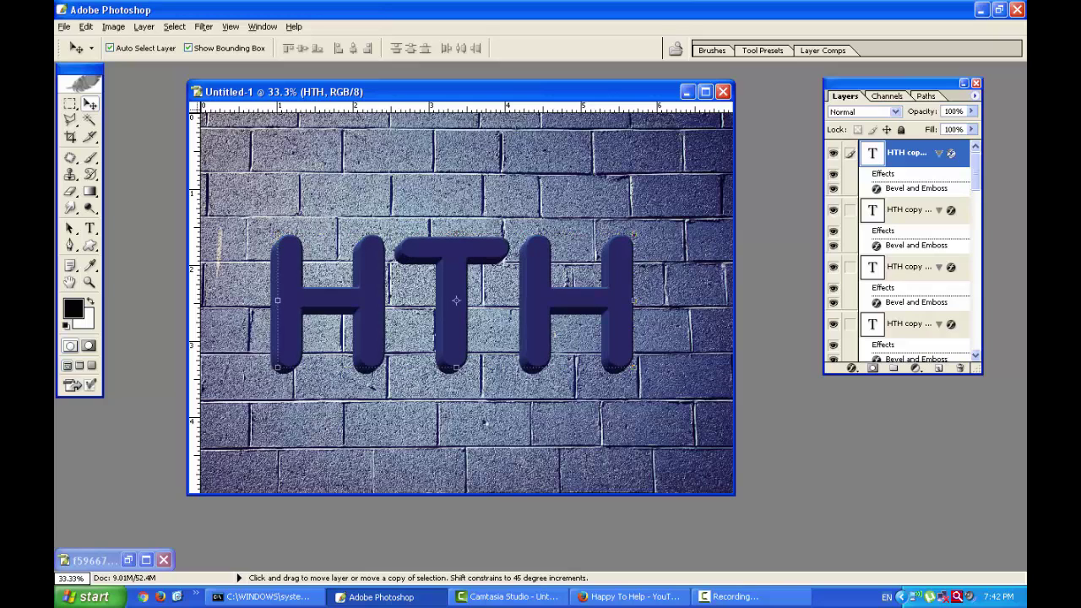
pyautogui.hotkey('alt', 'Right')
pyautogui.hotkey('alt', 'Up')
pyautogui.hotkey('alt', 'Right')
pyautogui.hotkey('alt', 'Up')
pyautogui.hotkey('alt', 'Right')
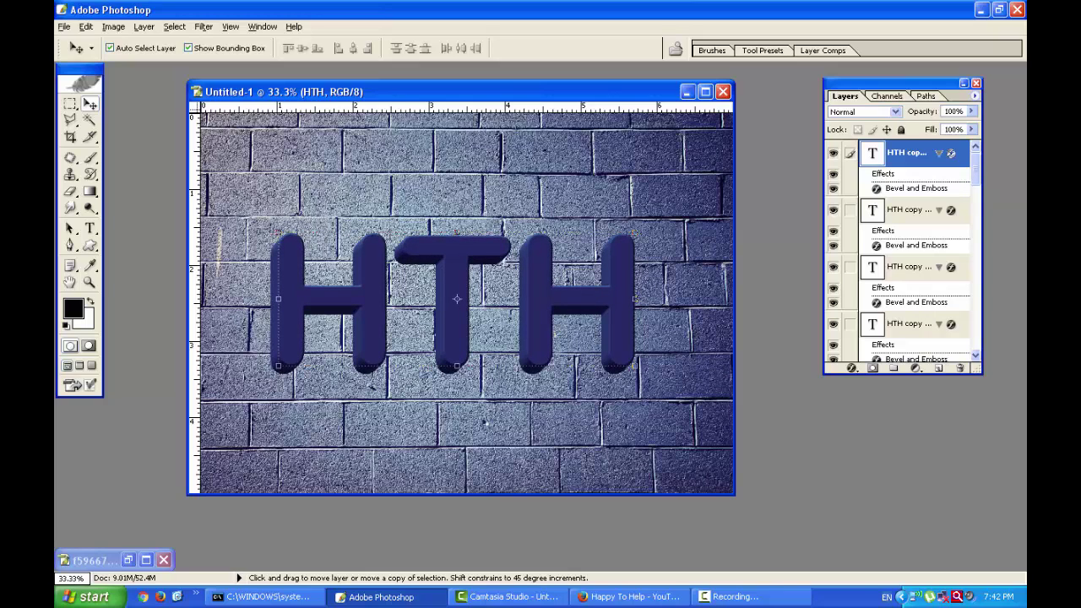
pyautogui.hotkey('alt', 'Up')
pyautogui.hotkey('alt', 'Right')
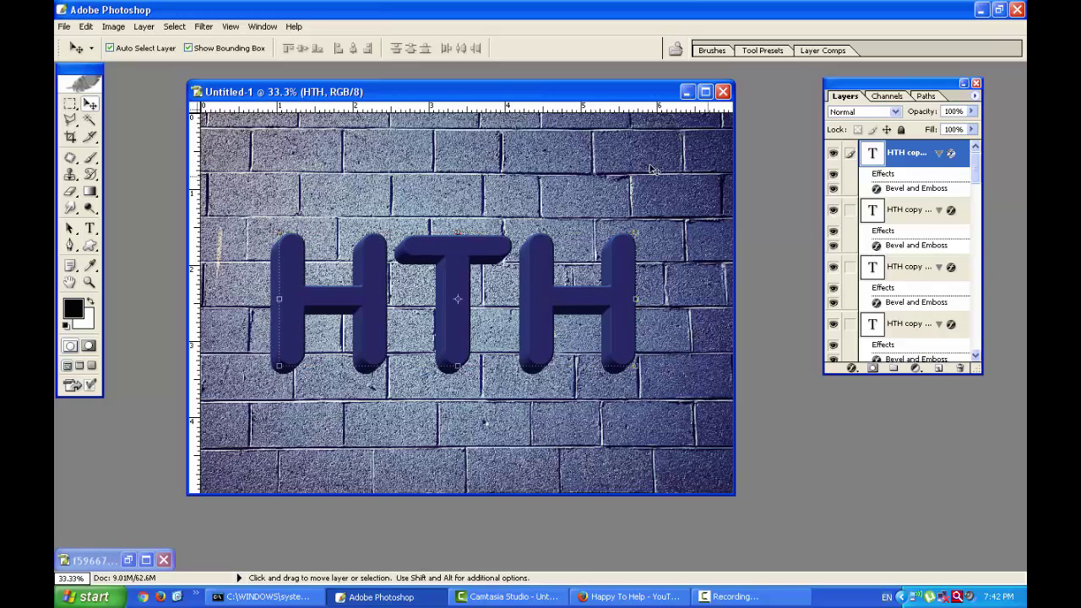
# Collapse the effects lists of the upper duplicates, from the top copy down to HTH copy 12
pyautogui.scroll(-1, 980, 218)
pyautogui.scroll(-1, 980, 218)
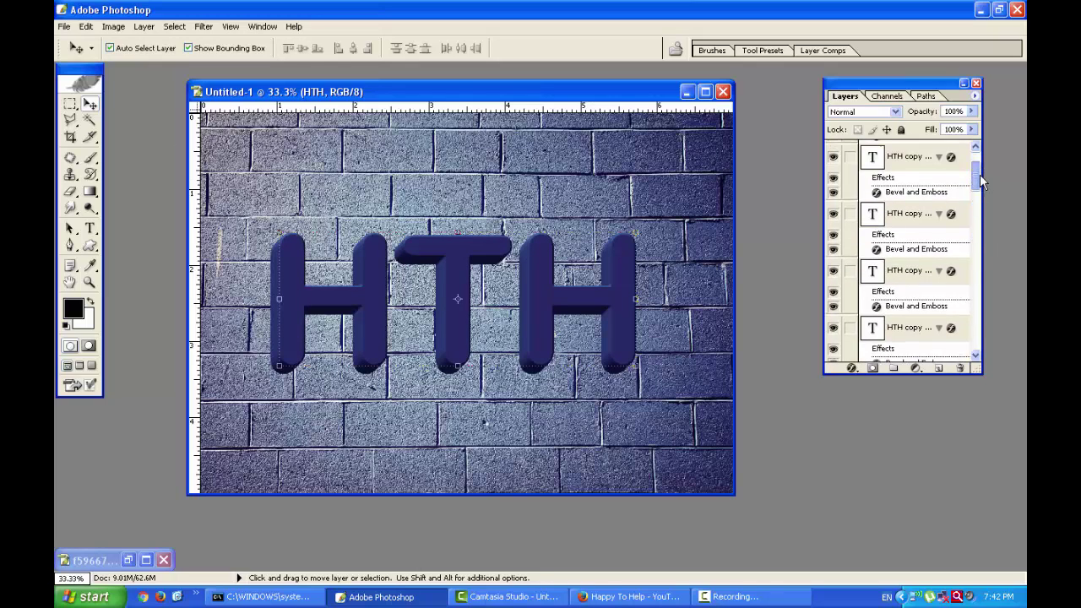
pyautogui.scroll(2, 979, 203)
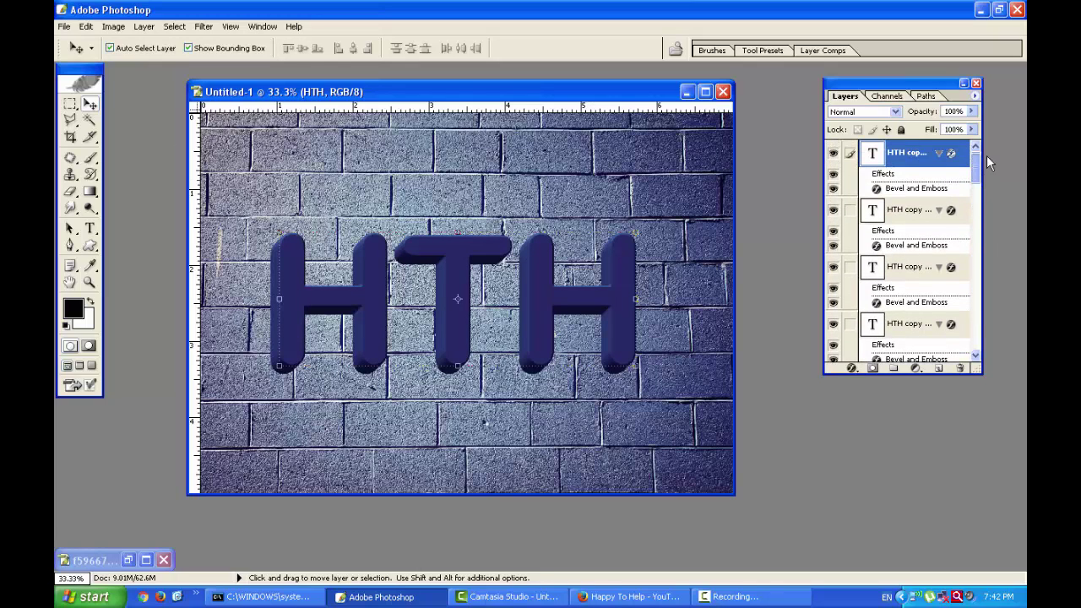
pyautogui.click(939, 154)
pyautogui.click(933, 184)
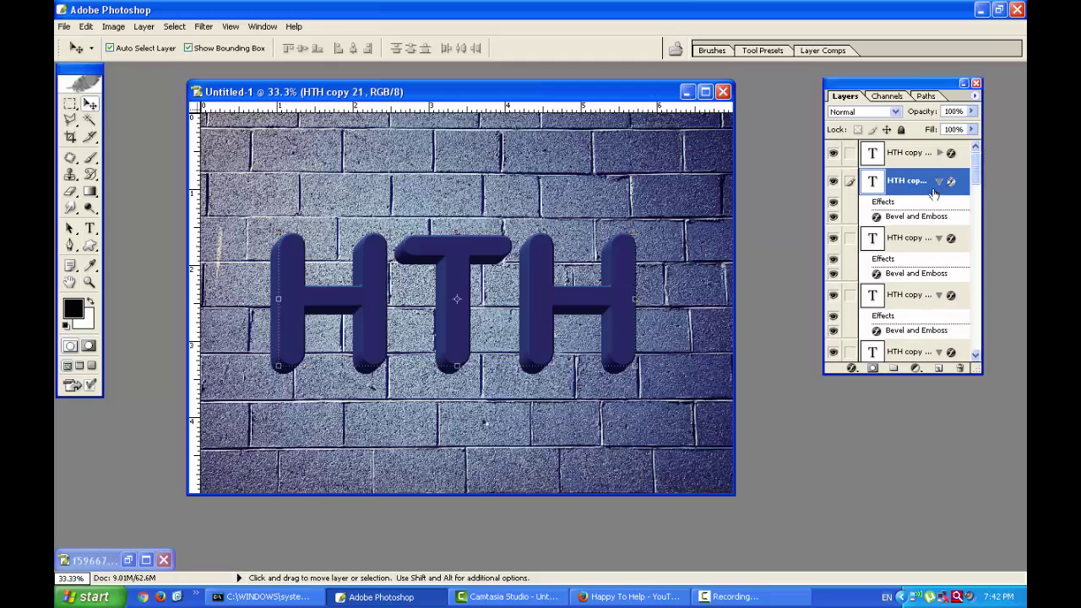
pyautogui.click(938, 181)
pyautogui.click(939, 208)
pyautogui.click(935, 238)
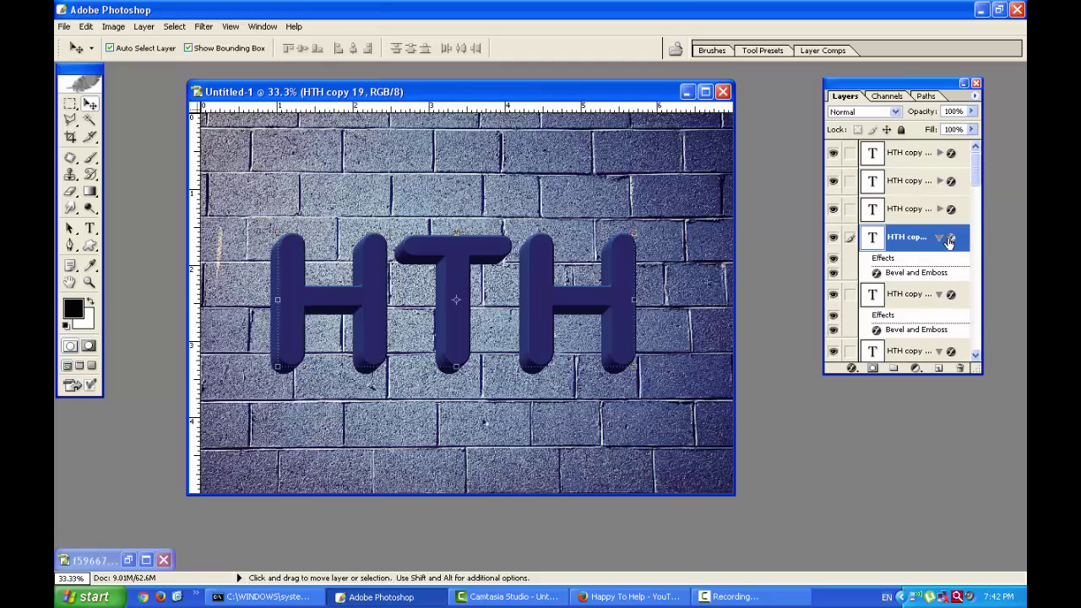
pyautogui.click(940, 237)
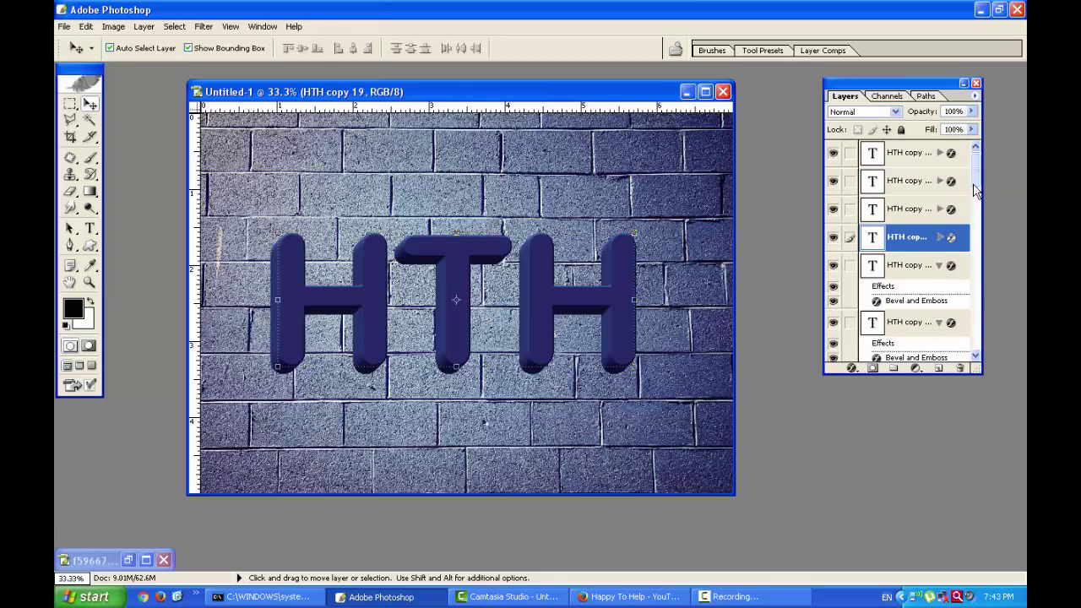
pyautogui.scroll(-3, 965, 197)
pyautogui.scroll(1, 966, 196)
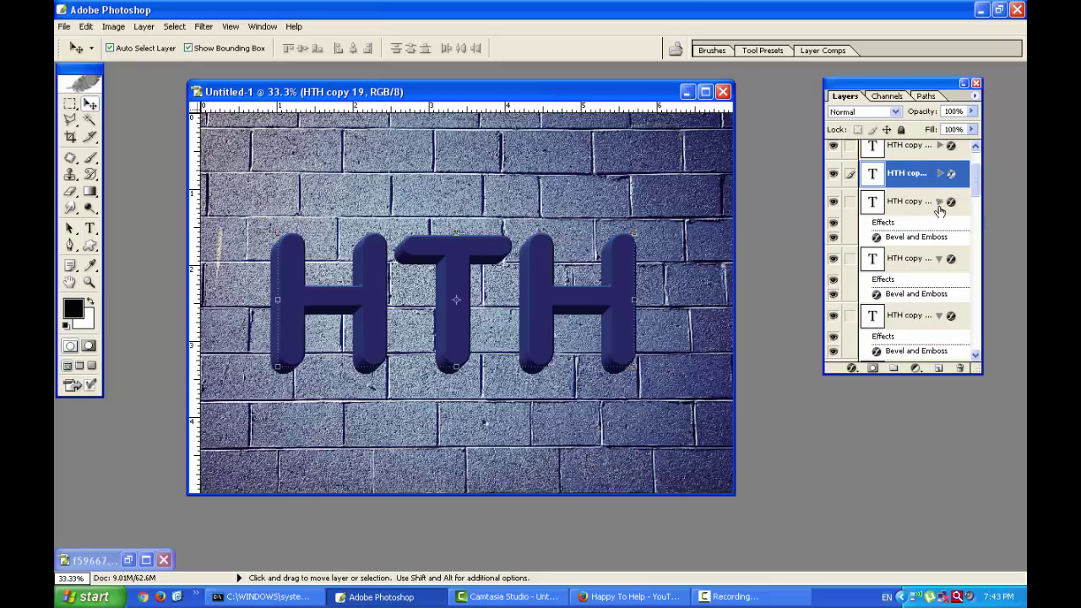
pyautogui.click(940, 203)
pyautogui.click(939, 231)
pyautogui.click(939, 259)
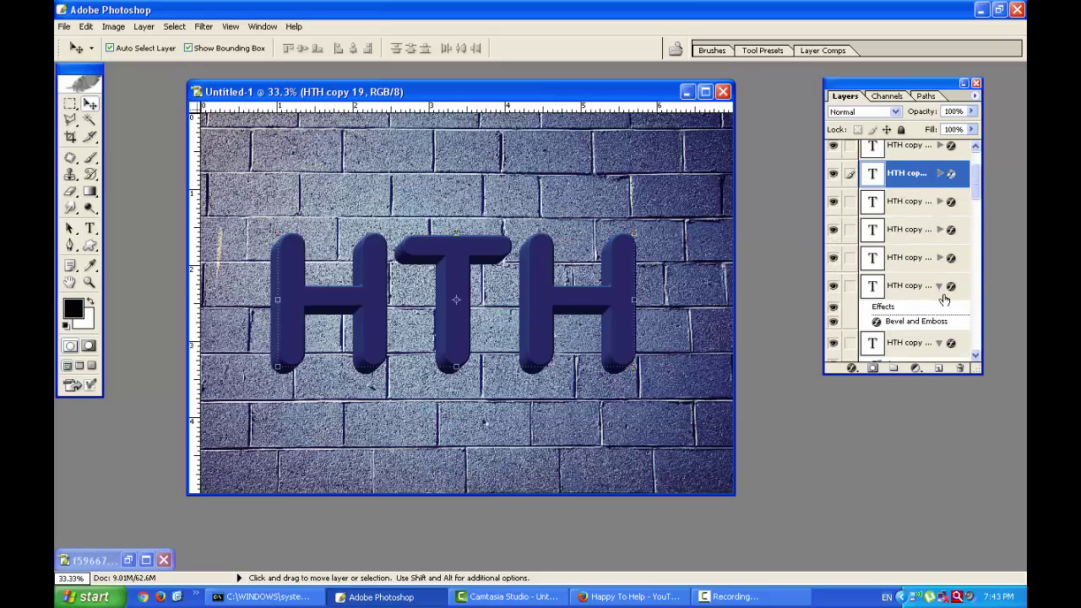
pyautogui.click(939, 286)
pyautogui.moveTo(980, 192); pyautogui.dragTo(979, 218)
pyautogui.click(938, 222)
pyautogui.click(938, 249)
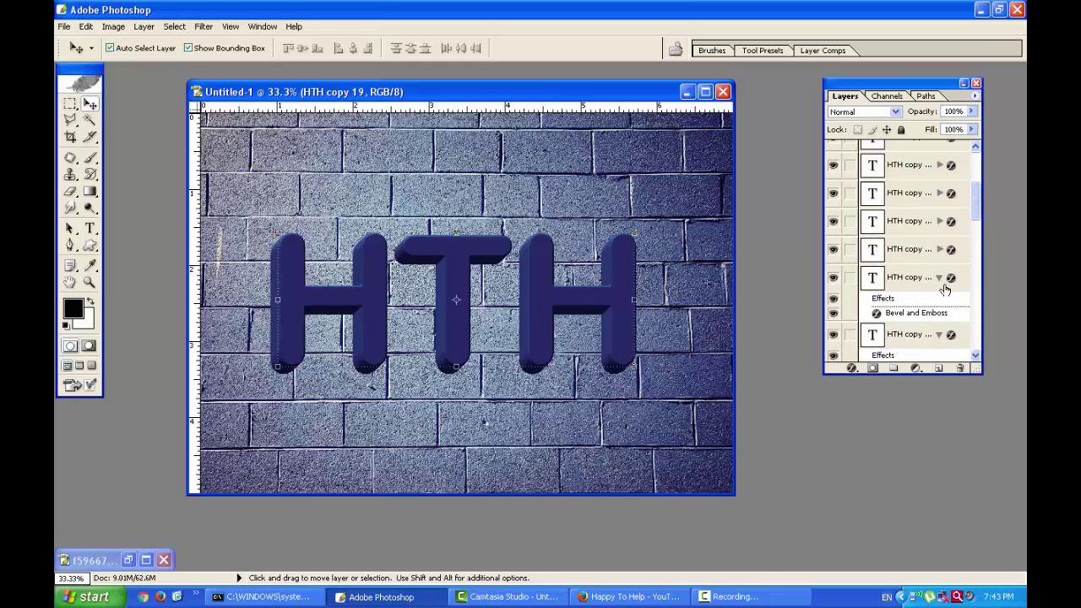
pyautogui.click(942, 286)
pyautogui.click(938, 278)
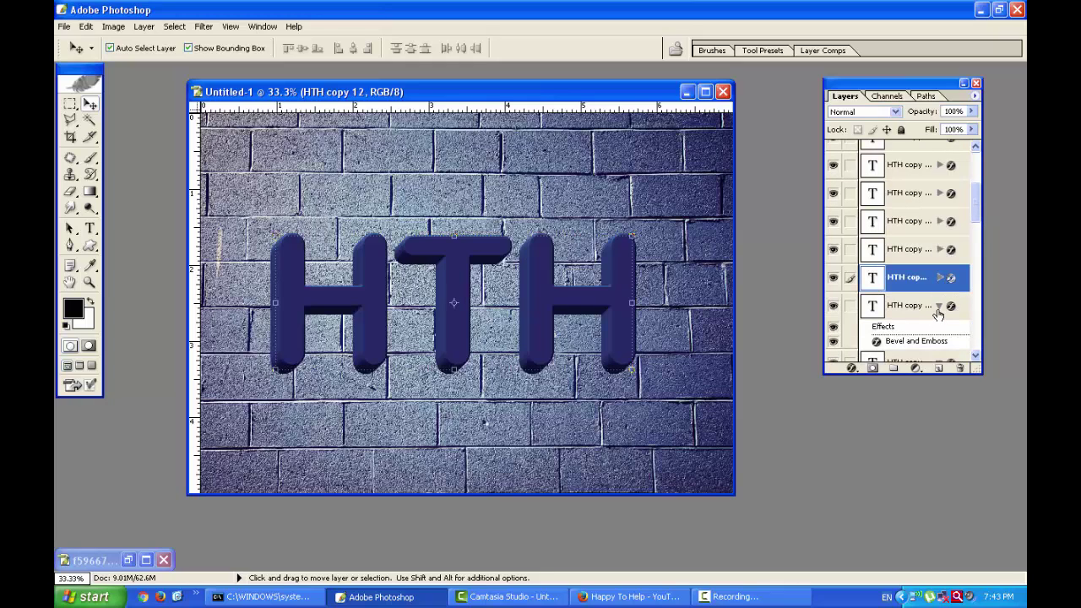
pyautogui.click(939, 306)
# Collapse the effects lists of HTH copy 9 down through HTH copy, then select HTH copy
pyautogui.scroll(-2, 971, 218)
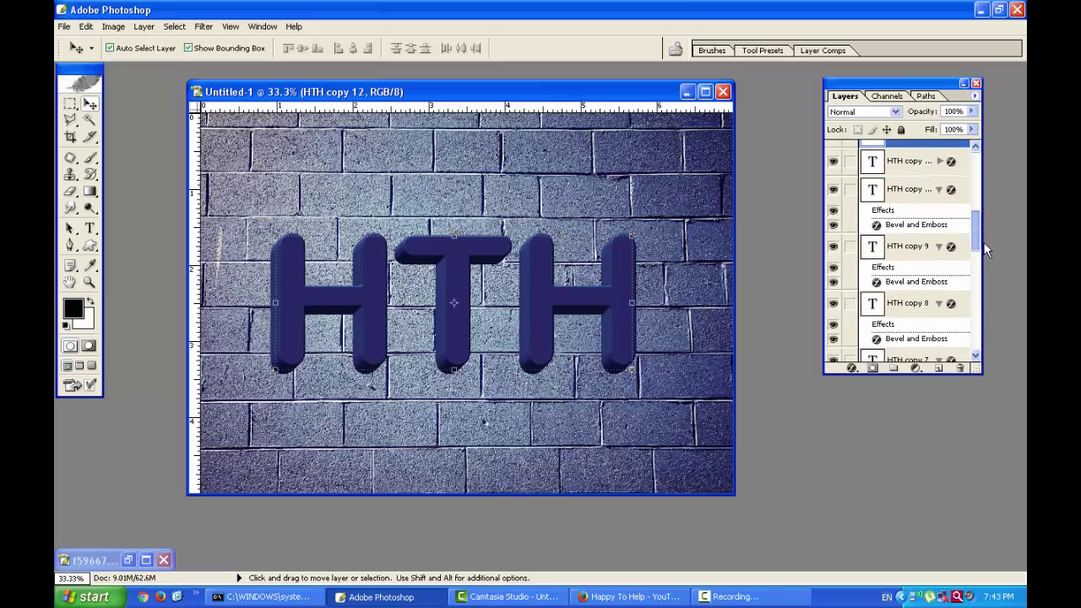
pyautogui.scroll(-2, 942, 209)
pyautogui.click(939, 185)
pyautogui.click(913, 214)
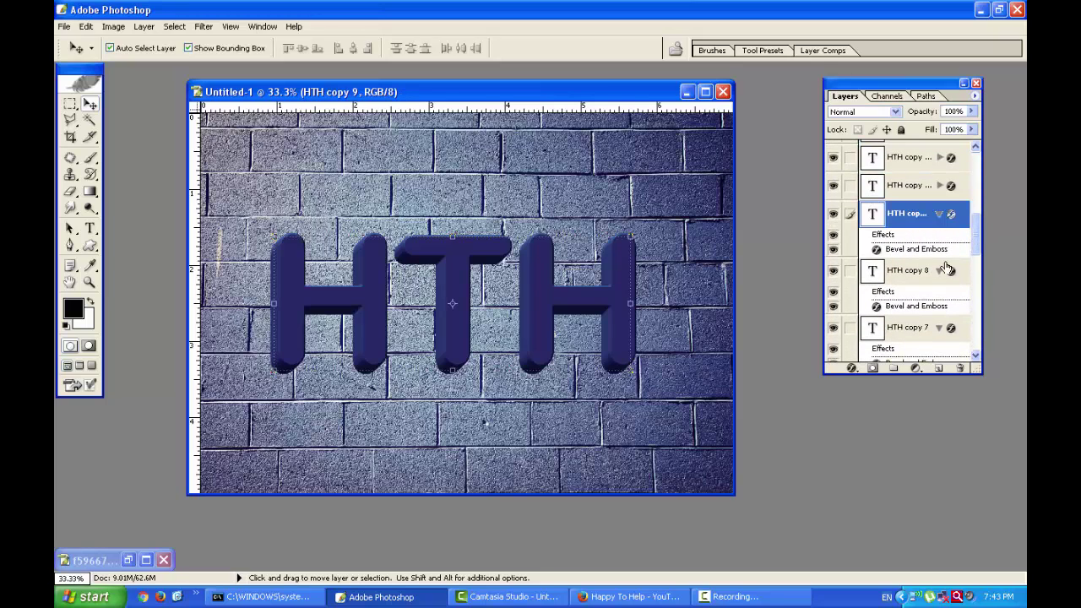
pyautogui.click(939, 270)
pyautogui.click(940, 214)
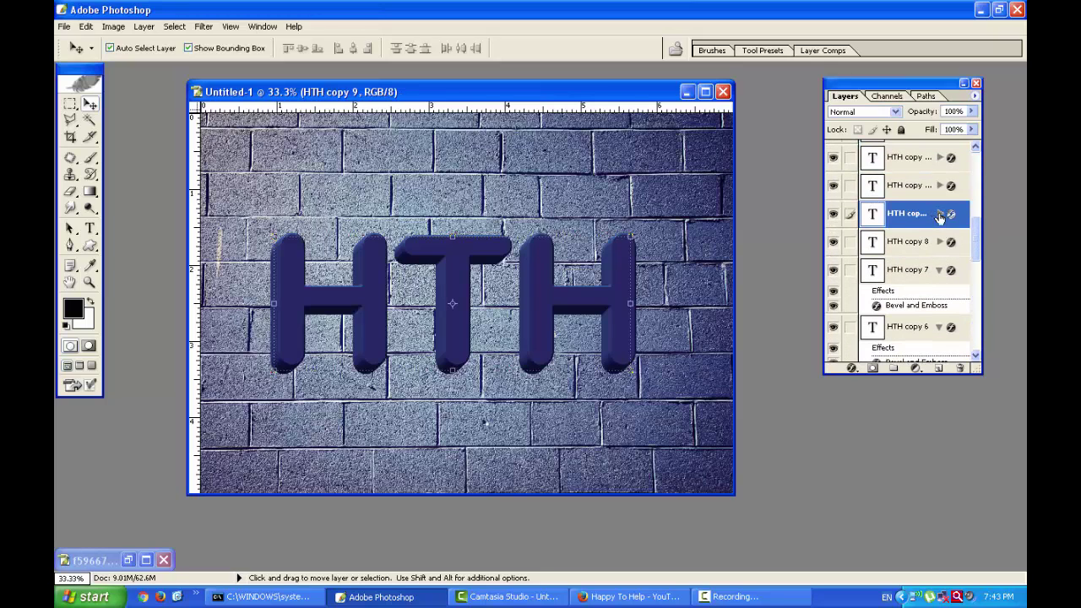
pyautogui.click(939, 271)
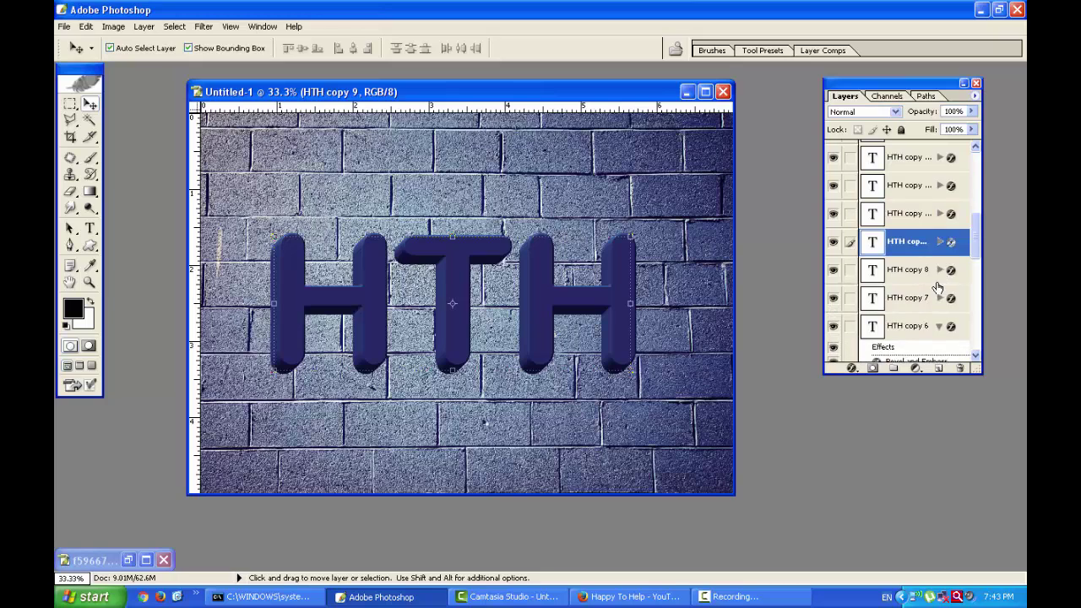
pyautogui.scroll(-1, 937, 288)
pyautogui.click(938, 244)
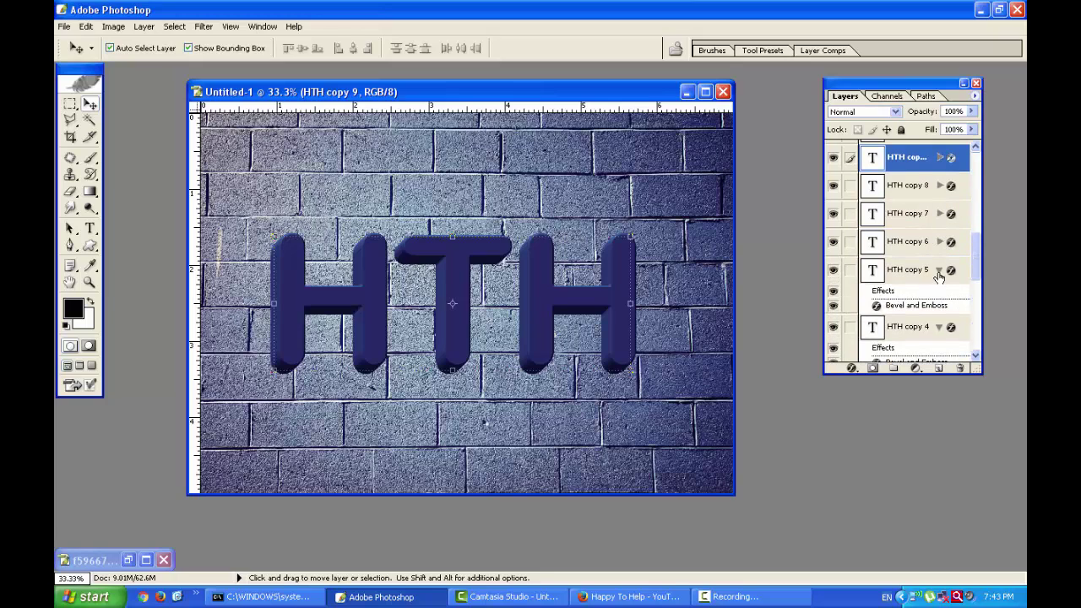
pyautogui.click(939, 271)
pyautogui.click(938, 299)
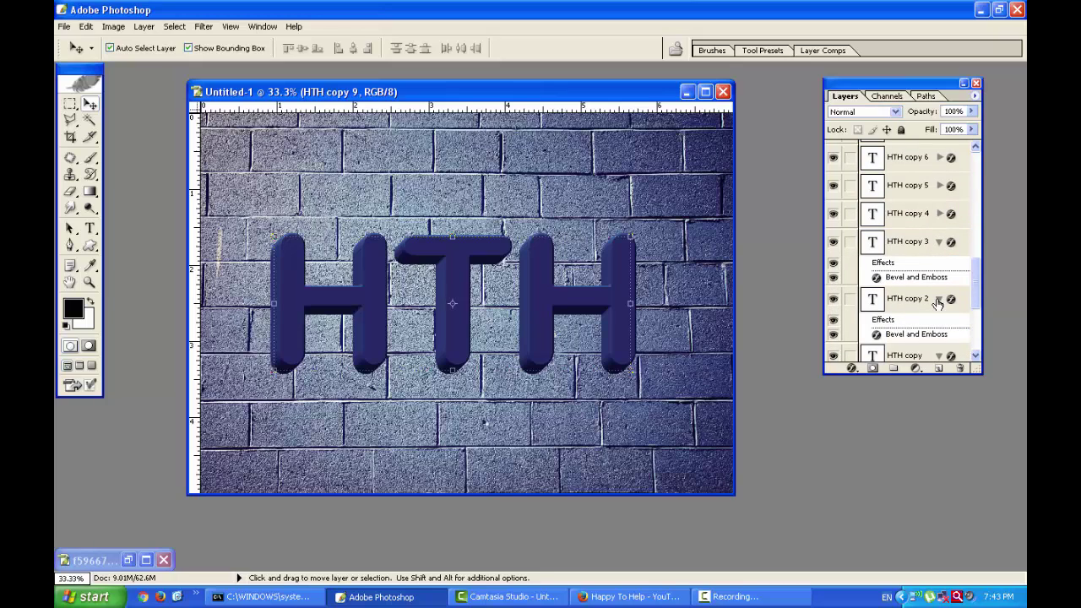
pyautogui.click(938, 243)
pyautogui.click(938, 271)
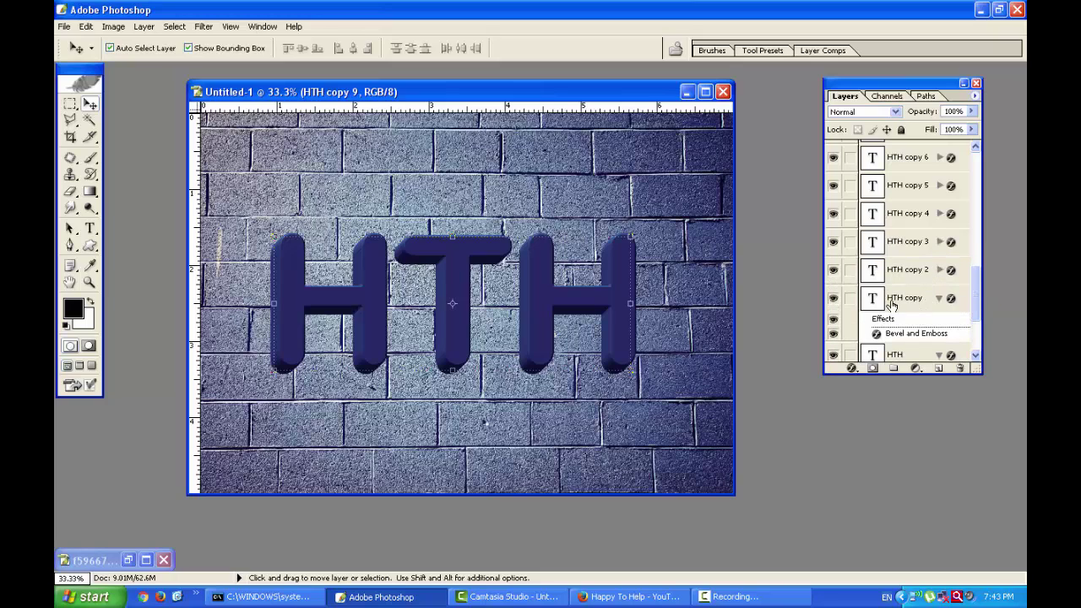
pyautogui.scroll(-3, 891, 305)
pyautogui.click(938, 215)
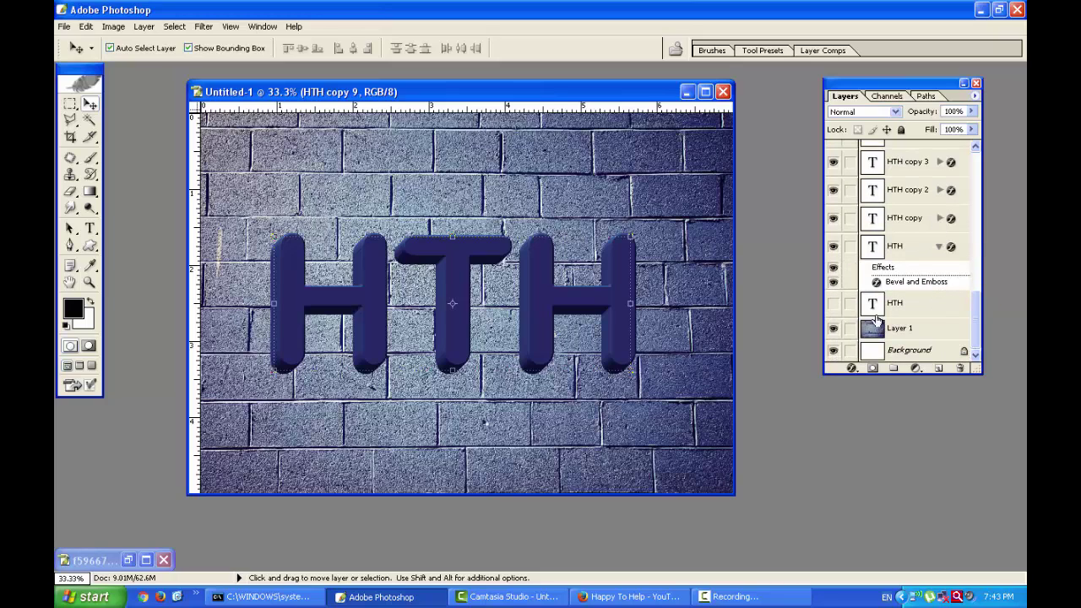
pyautogui.click(918, 252)
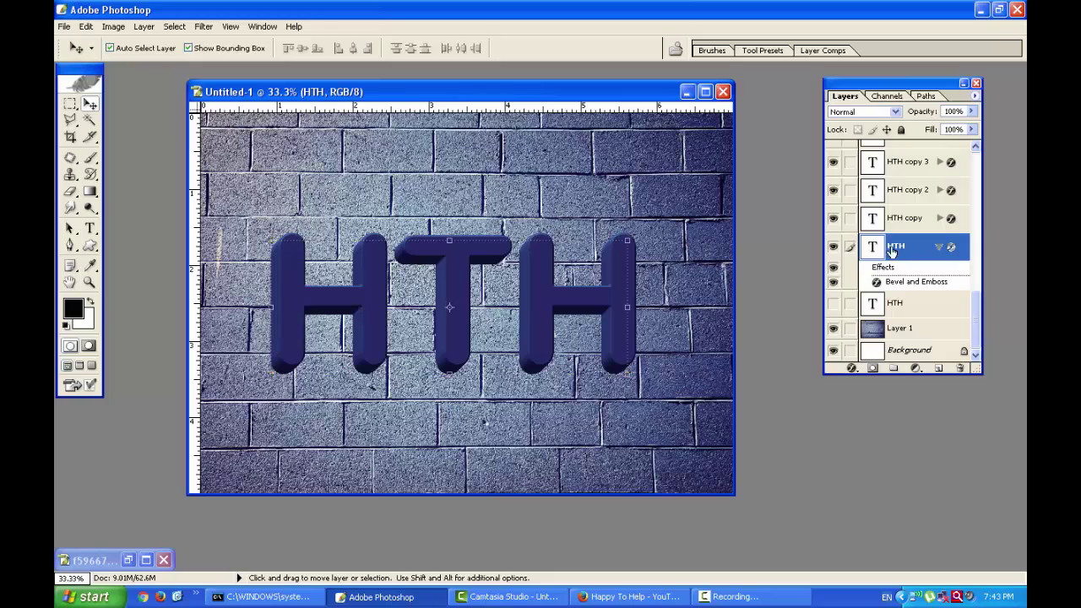
pyautogui.click(904, 218)
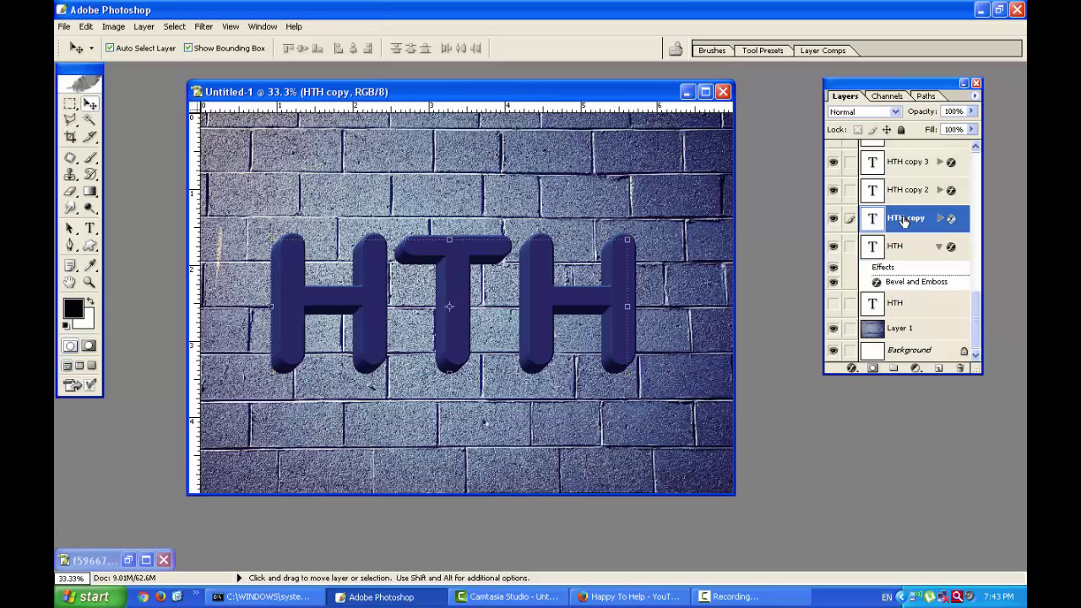
pyautogui.scroll(1, 904, 220)
# Unlink the HTH copy layers by dragging through the link column
pyautogui.scroll(1, 902, 254)
pyautogui.moveTo(850, 246); pyautogui.dragTo(851, 163)
pyautogui.scroll(2, 865, 193)
pyautogui.scroll(2, 857, 188)
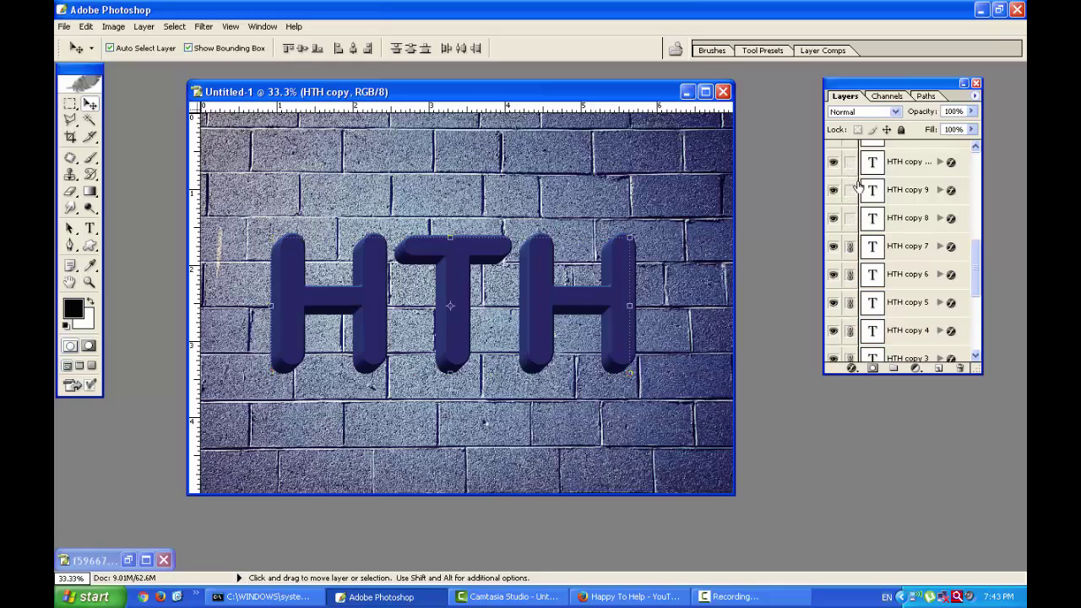
pyautogui.moveTo(851, 209); pyautogui.dragTo(853, 163)
pyautogui.scroll(2, 855, 174)
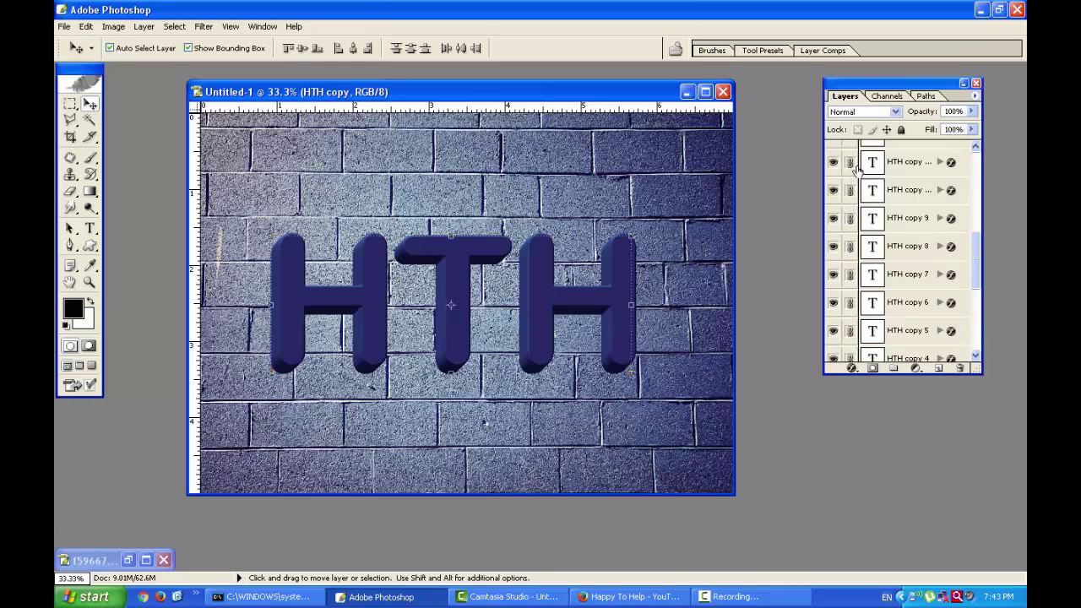
pyautogui.scroll(2, 854, 176)
pyautogui.moveTo(853, 219); pyautogui.dragTo(854, 169)
pyautogui.scroll(4, 856, 174)
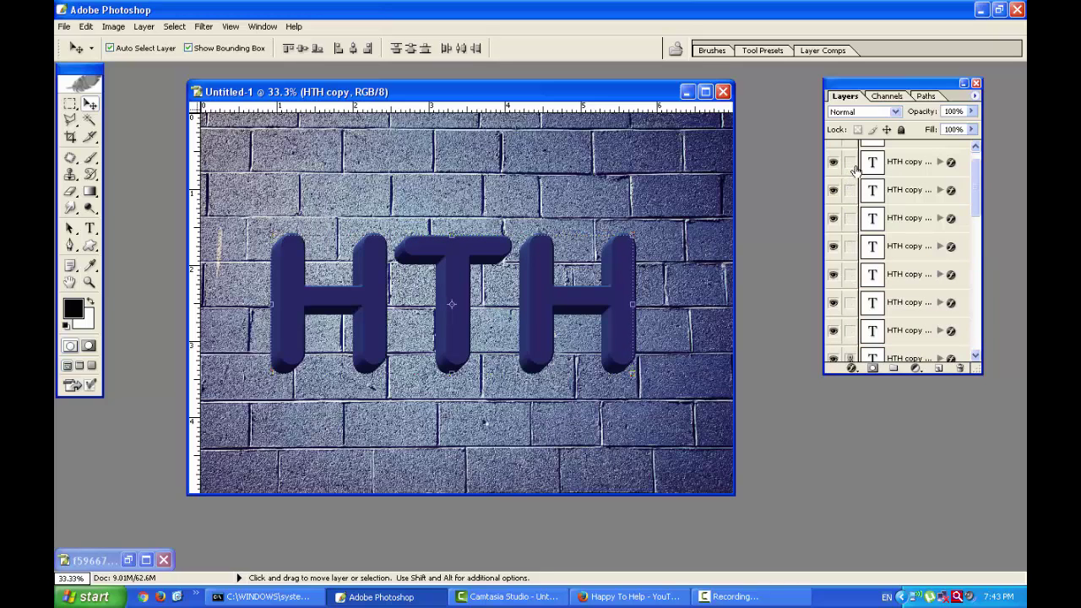
# Link several upper HTH copy layers to HTH copy 15, then select the top HTH copy 22
pyautogui.click(859, 334)
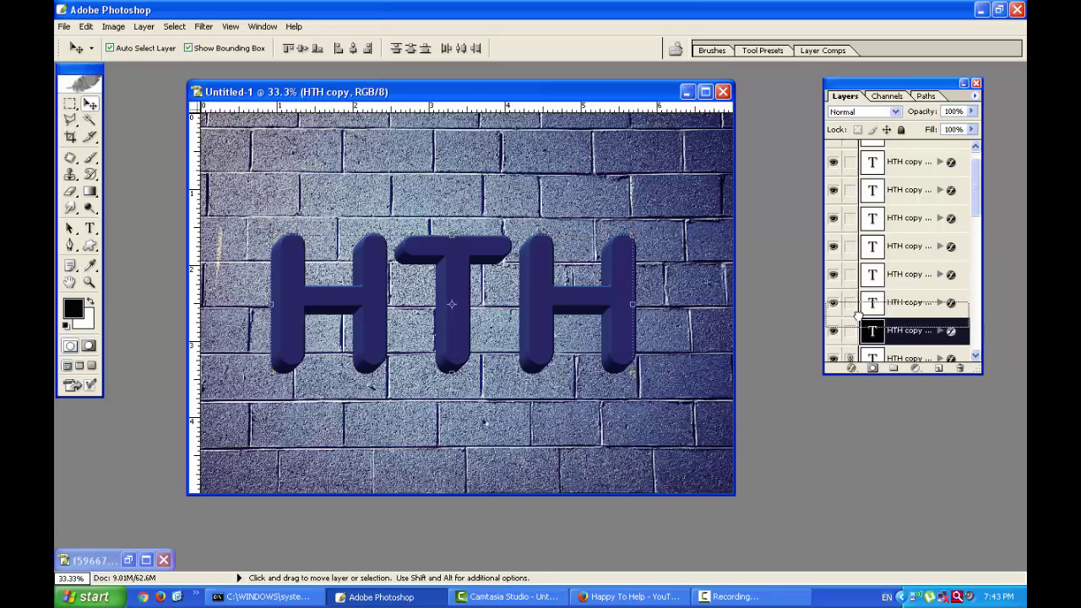
pyautogui.click(849, 303)
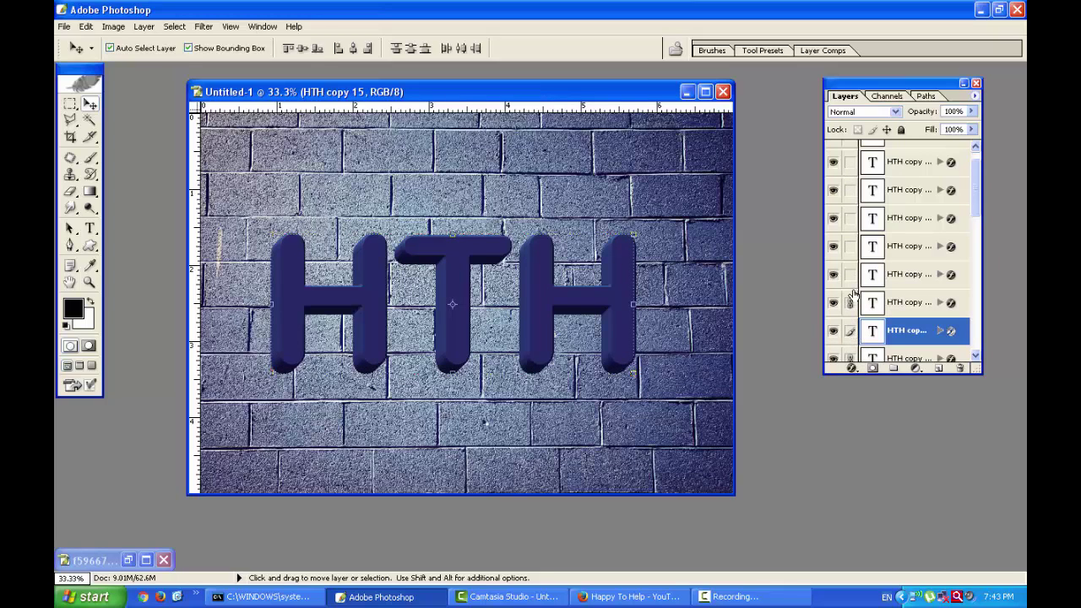
pyautogui.click(850, 299)
pyautogui.moveTo(850, 319); pyautogui.dragTo(850, 186)
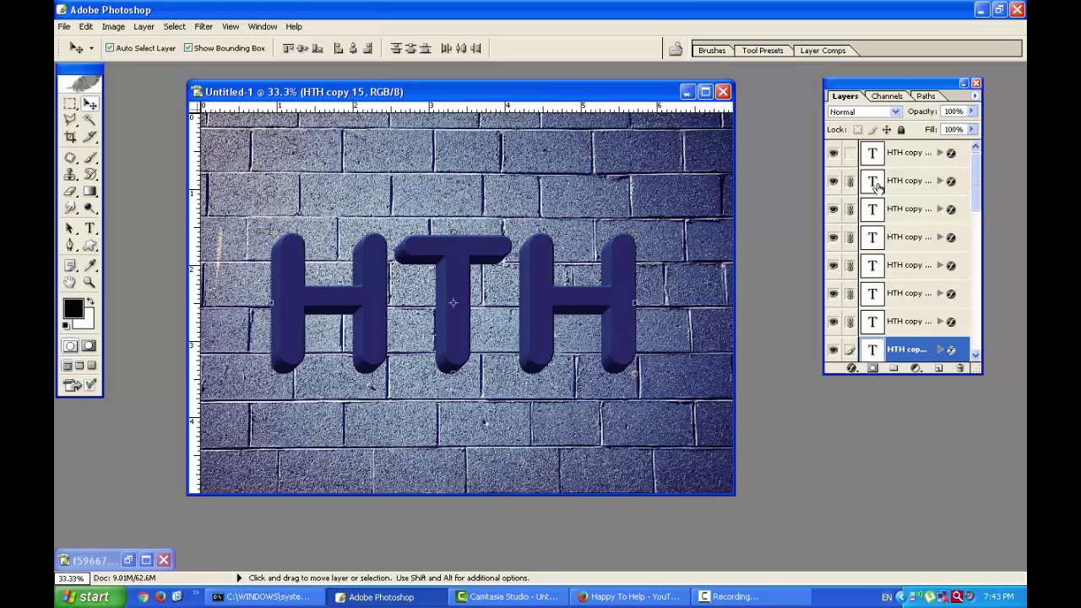
pyautogui.click(890, 157)
pyautogui.scroll(-2, 890, 161)
pyautogui.scroll(-2, 892, 249)
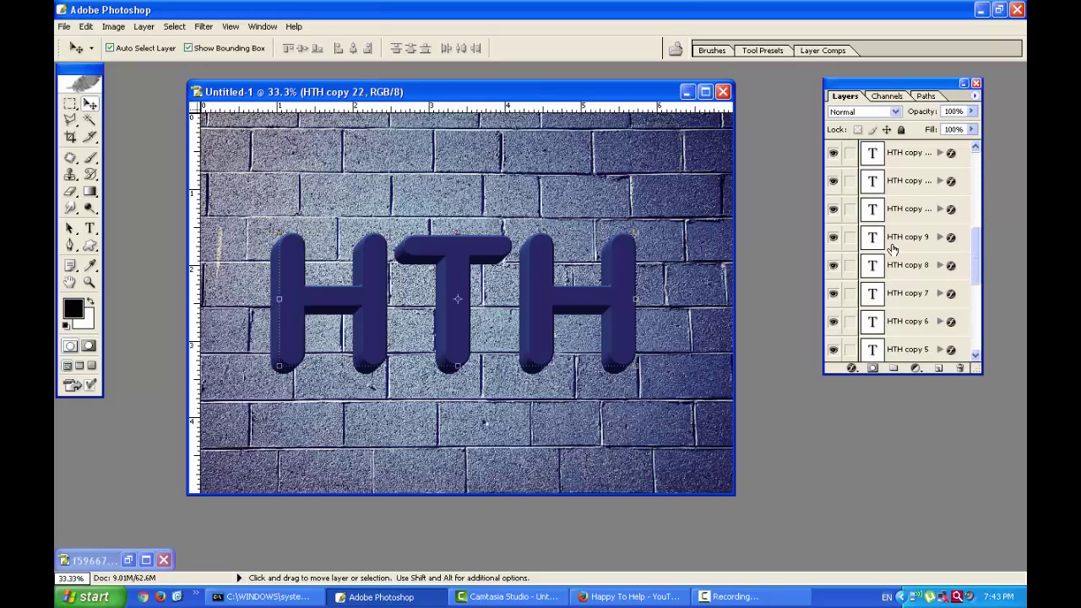
pyautogui.scroll(-3, 892, 248)
pyautogui.scroll(1, 890, 267)
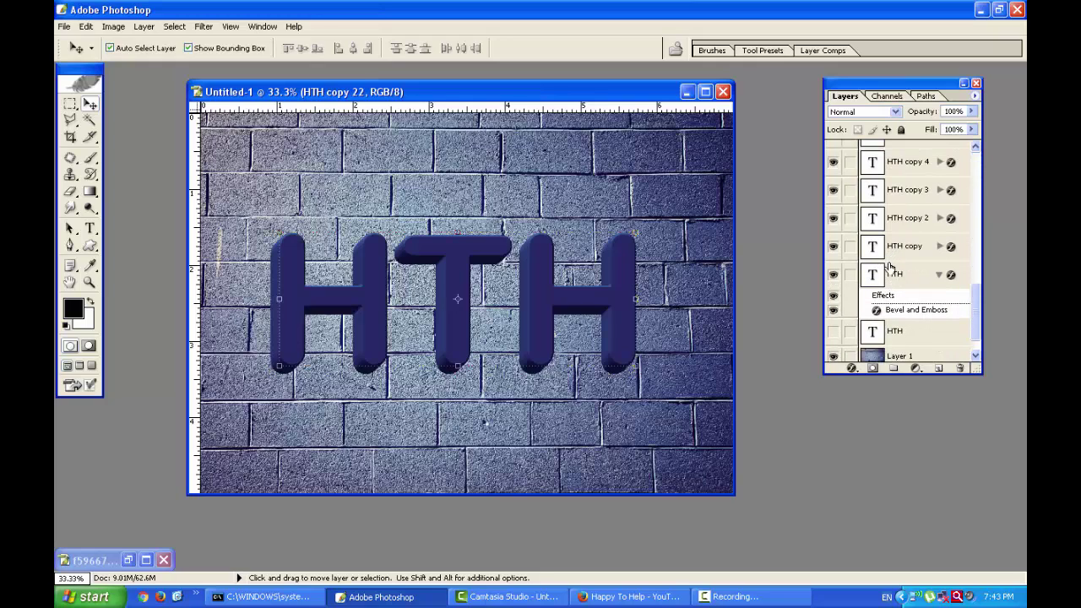
pyautogui.scroll(10, 657, 295)
# Give the top HTH copy an inside Stroke of about 3 px in near-white FEFAFA
pyautogui.click(851, 368)
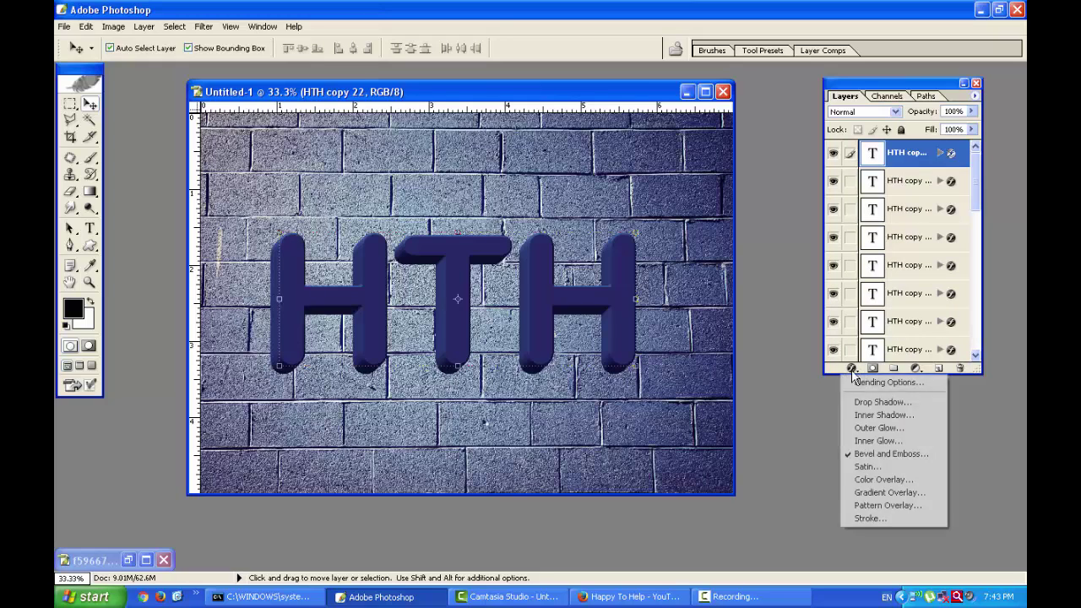
pyautogui.click(874, 380)
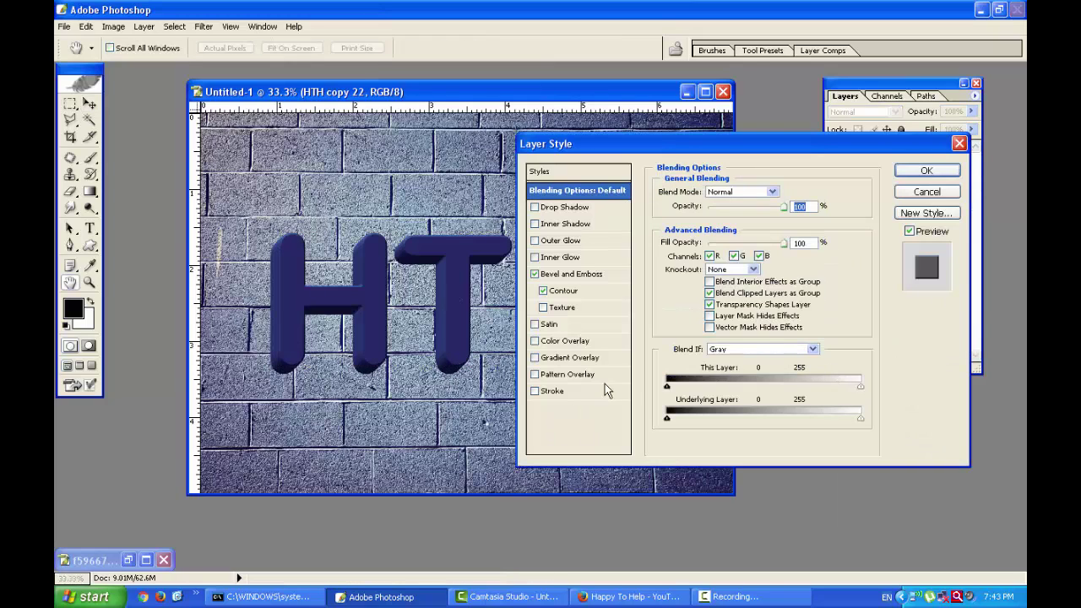
pyautogui.click(550, 391)
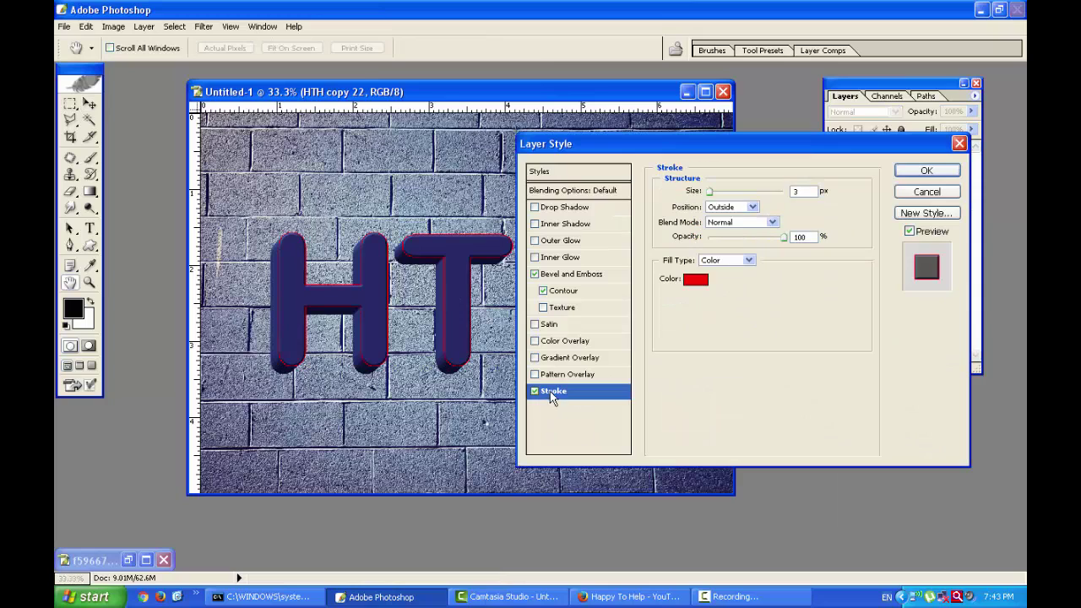
pyautogui.click(735, 207)
pyautogui.click(720, 228)
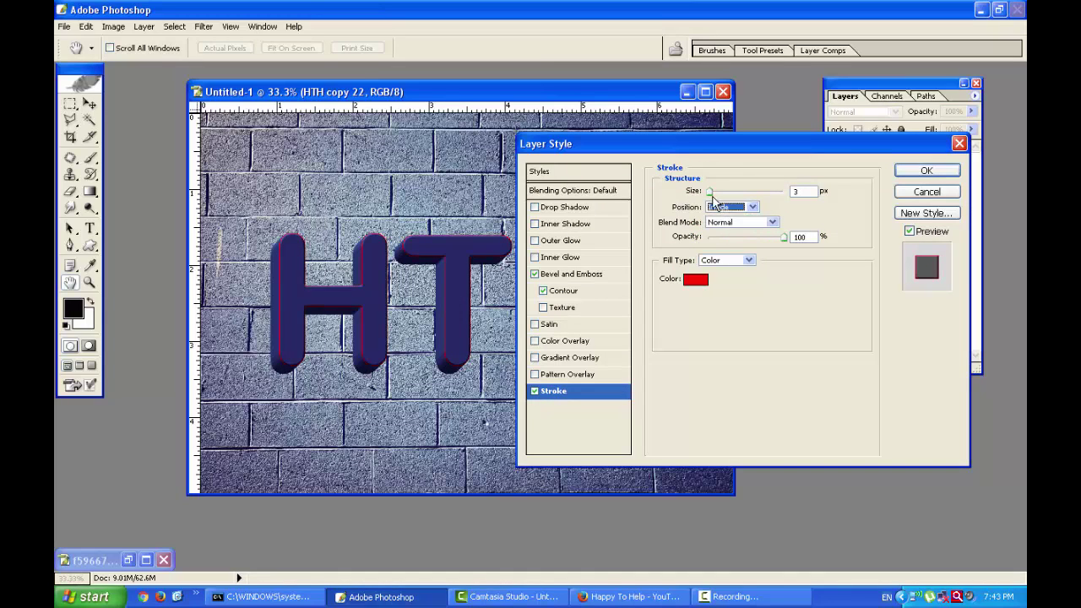
pyautogui.moveTo(716, 201); pyautogui.dragTo(716, 205)
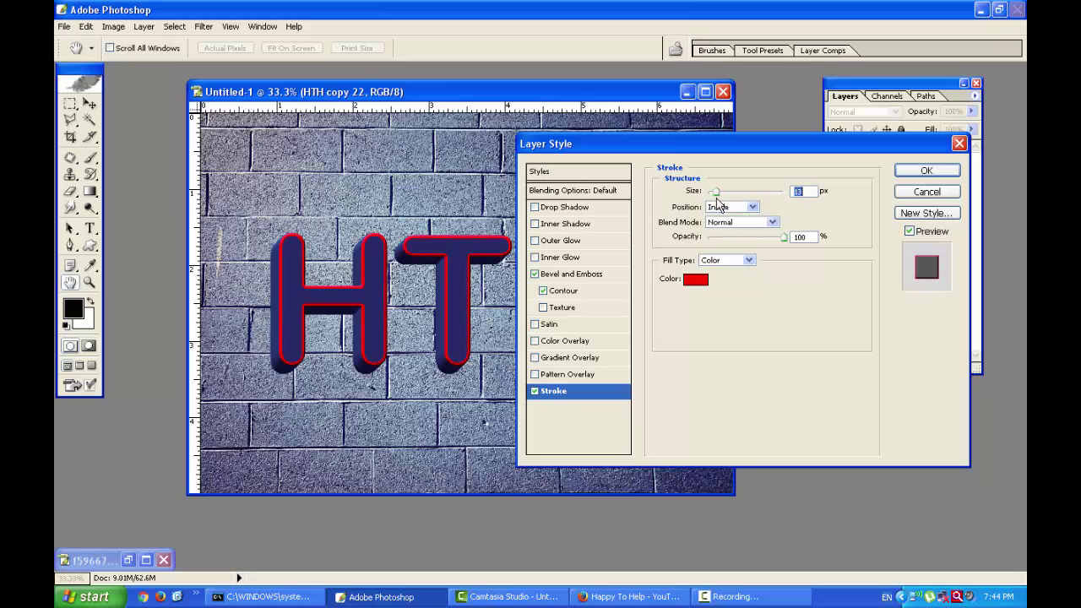
pyautogui.click(701, 279)
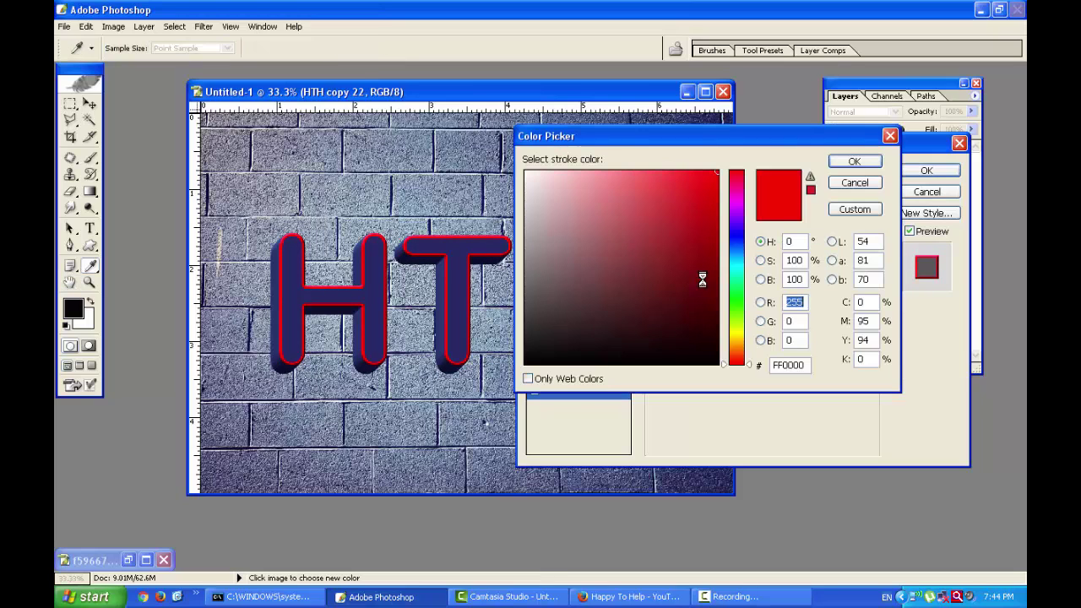
pyautogui.click(525, 177)
pyautogui.click(528, 172)
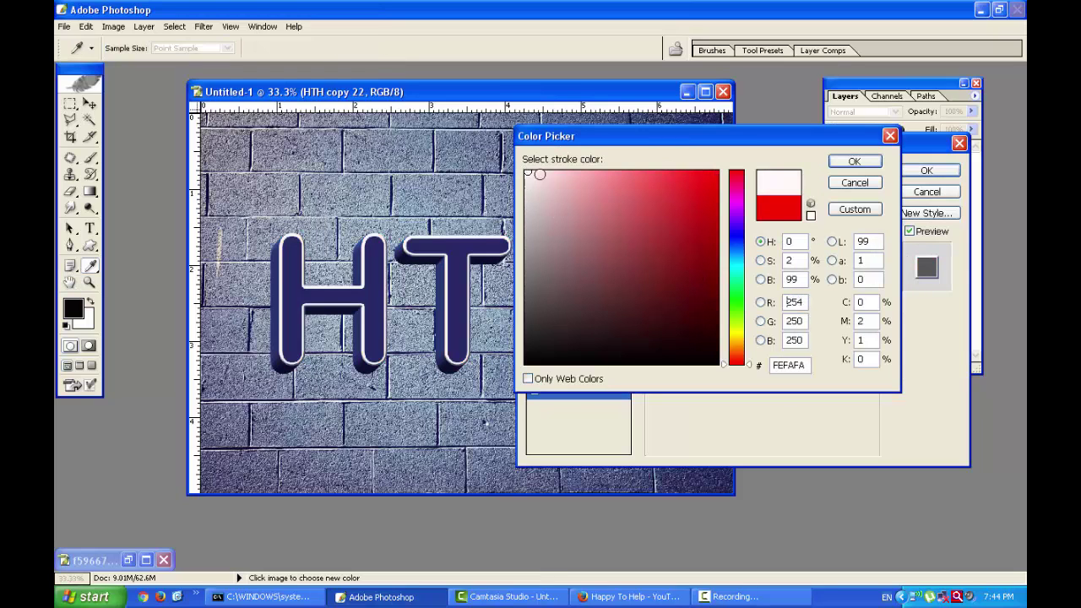
pyautogui.click(830, 164)
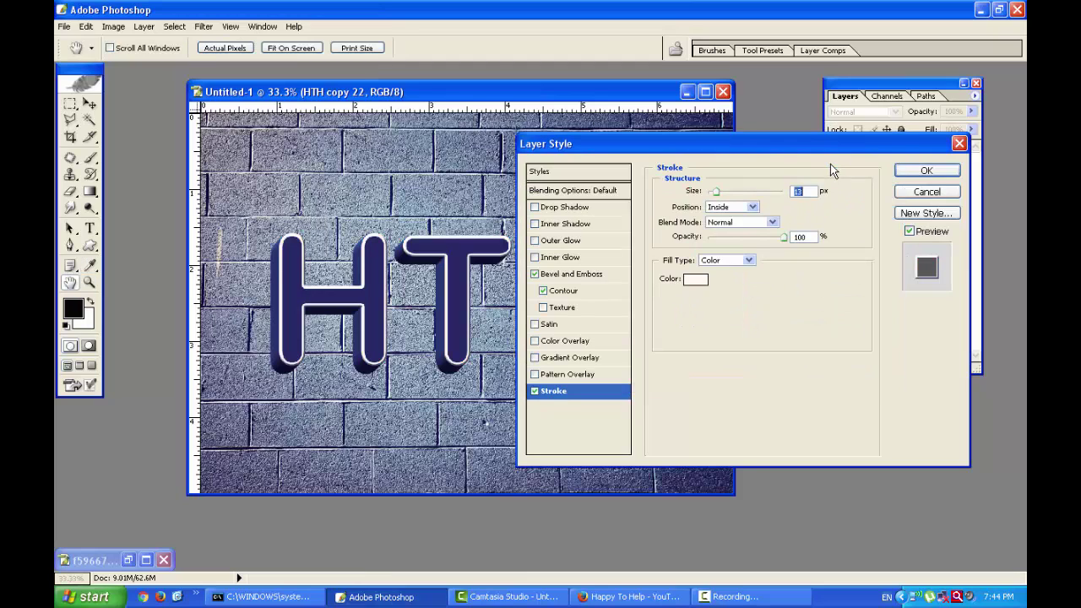
pyautogui.moveTo(716, 193); pyautogui.dragTo(716, 198)
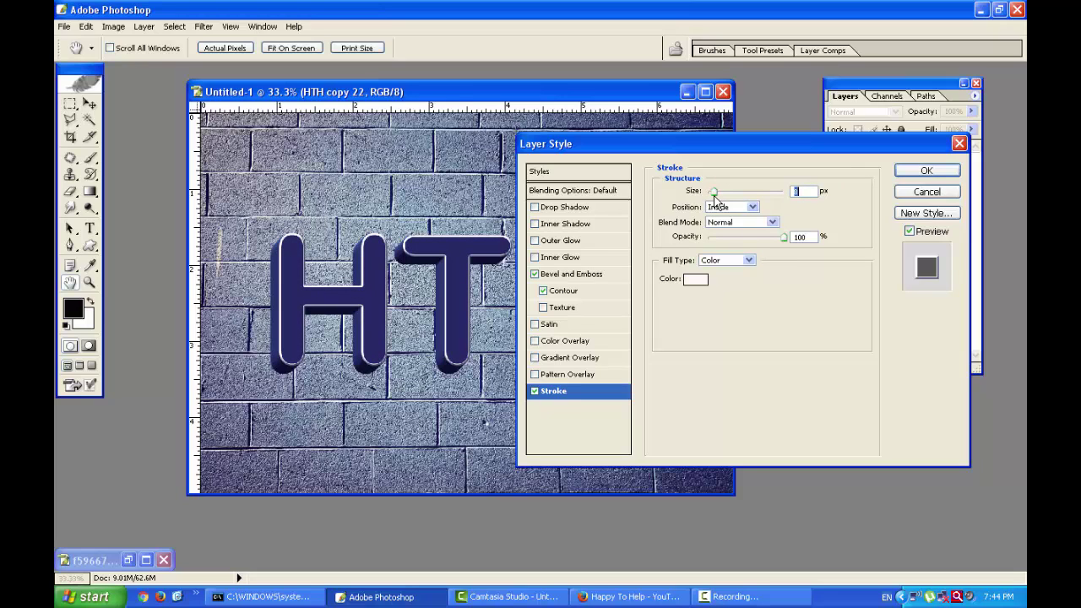
pyautogui.click(927, 171)
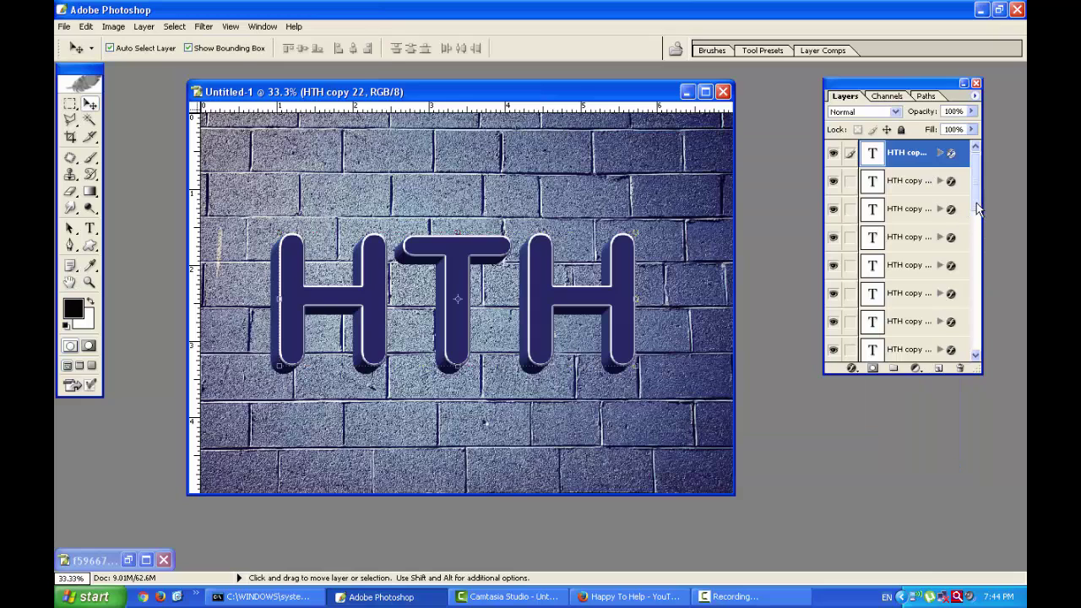
# Give the original HTH layer a size-106 Drop Shadow in blue 2F1BB6
pyautogui.moveTo(976, 209); pyautogui.dragTo(979, 288)
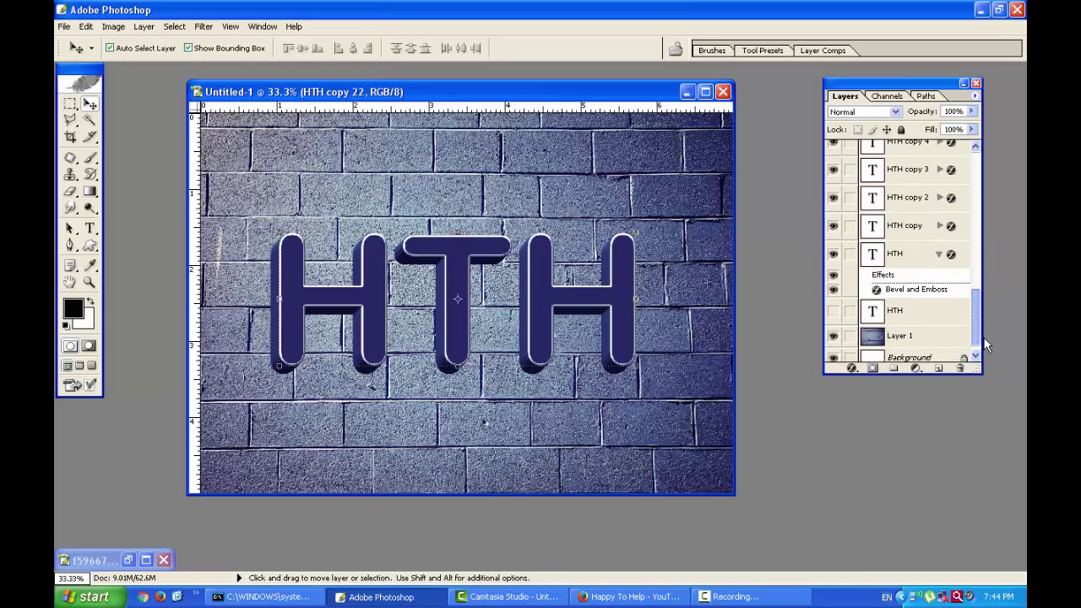
pyautogui.doubleClick(904, 264)
pyautogui.moveTo(724, 285); pyautogui.dragTo(763, 289)
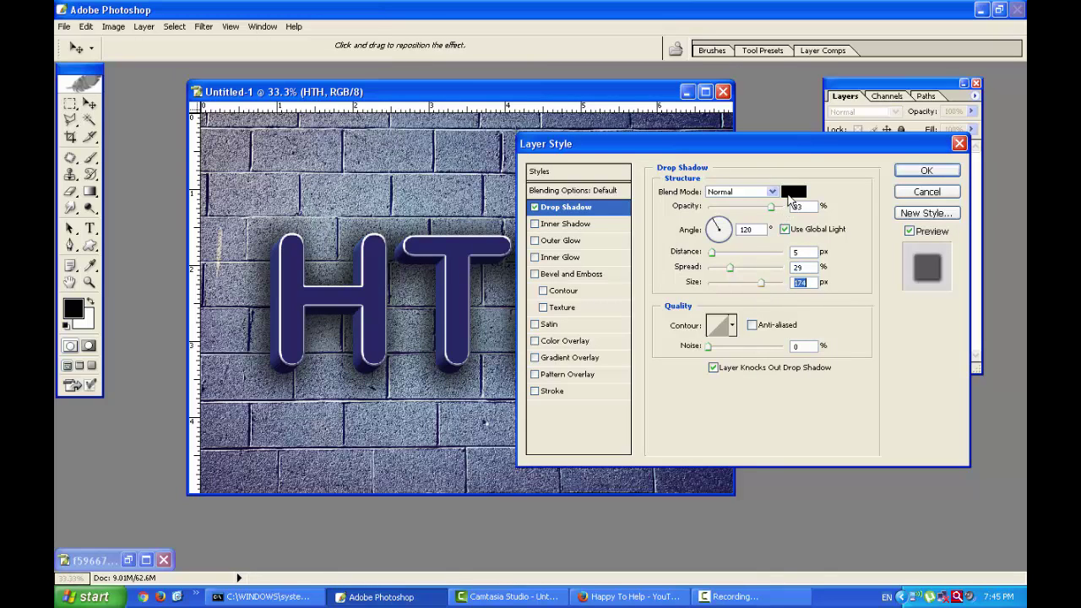
pyautogui.click(794, 192)
pyautogui.click(703, 242)
pyautogui.click(450, 431)
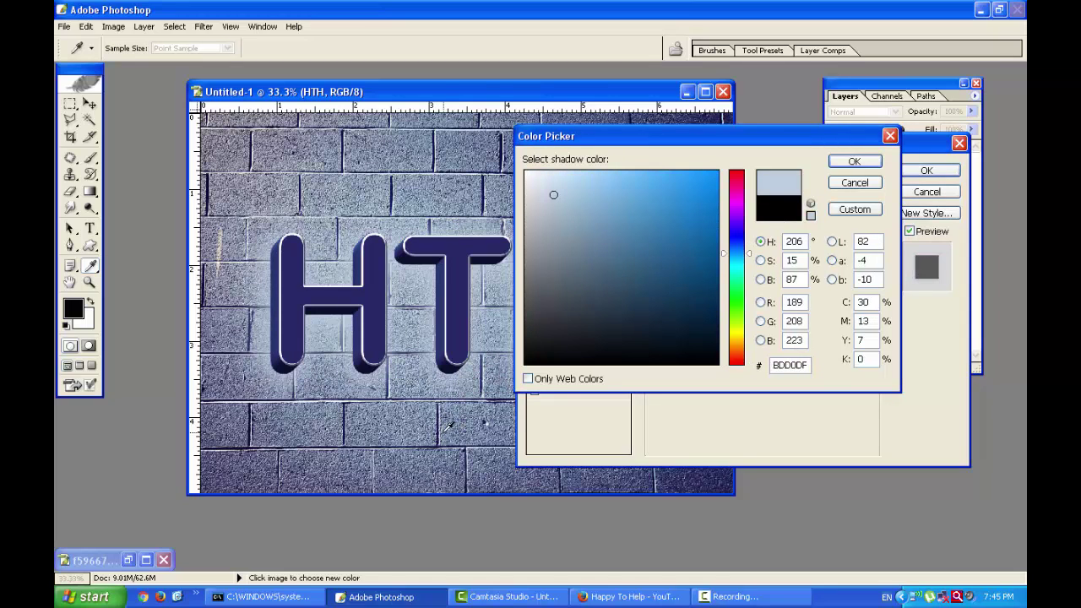
pyautogui.moveTo(449, 429); pyautogui.dragTo(445, 423)
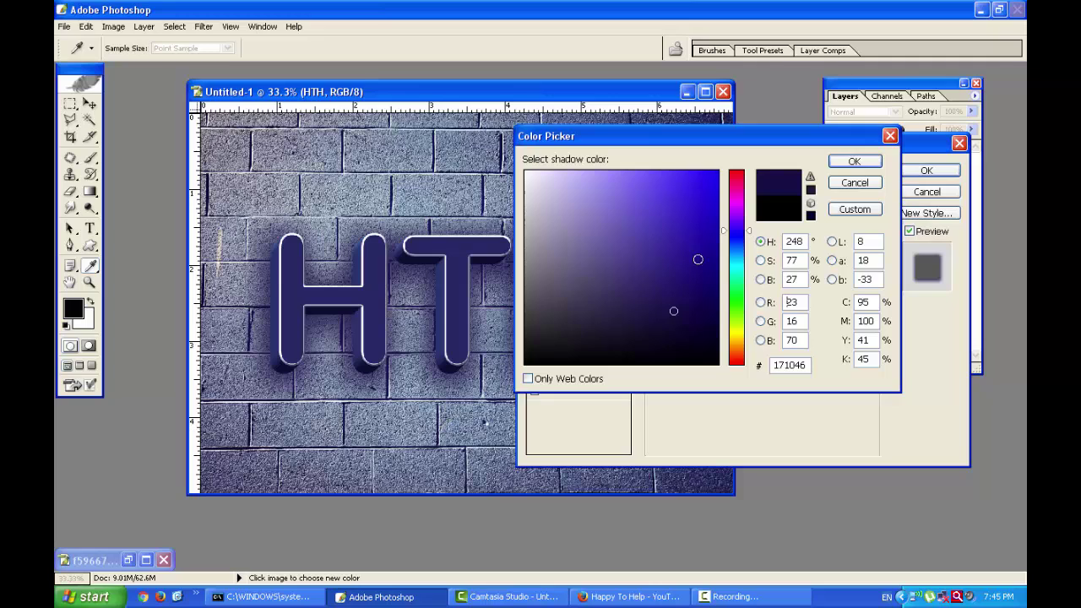
pyautogui.moveTo(698, 259)
pyautogui.mouseDown()
pyautogui.moveTo(689, 211)
pyautogui.moveTo(689, 226)
pyautogui.mouseUp()
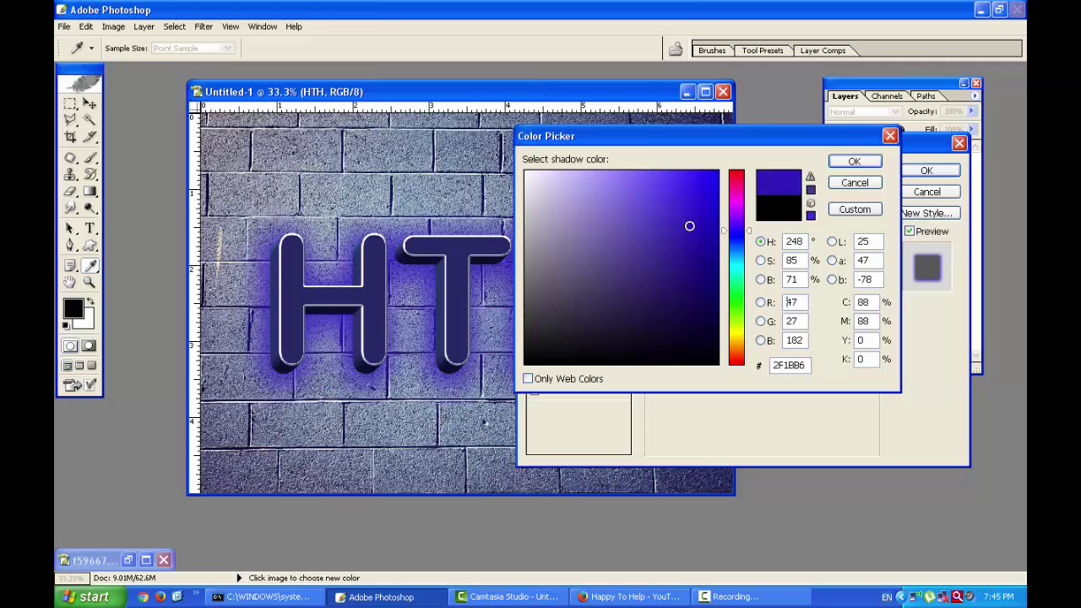
pyautogui.click(875, 166)
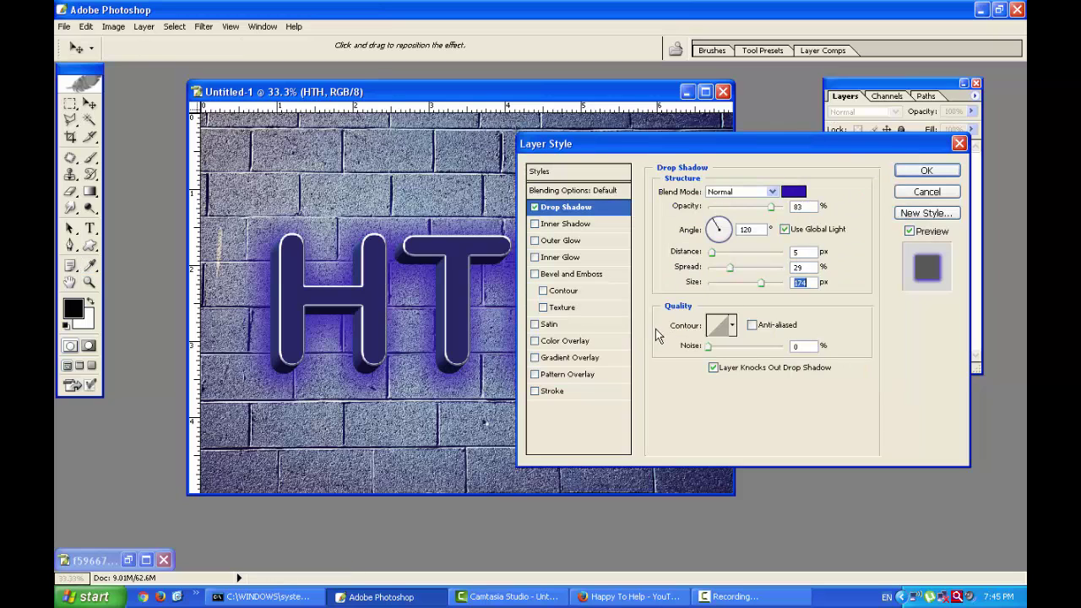
pyautogui.click(950, 175)
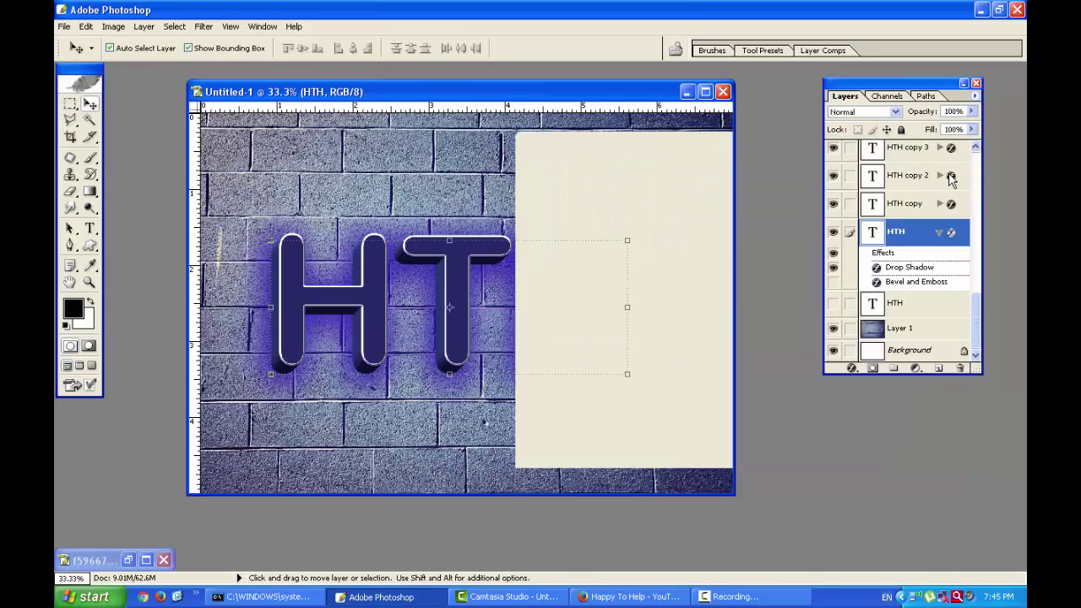
# Add Inner Glow to the top HTH copy 22 layer and turn off its Bevel and Emboss
pyautogui.moveTo(976, 325); pyautogui.dragTo(979, 171)
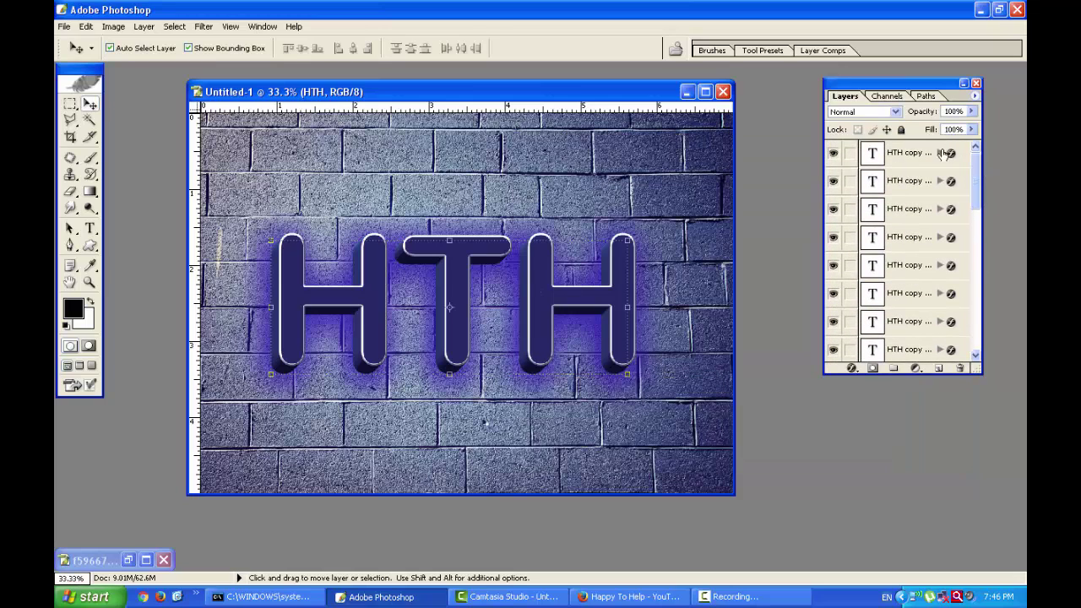
pyautogui.click(914, 150)
pyautogui.click(852, 368)
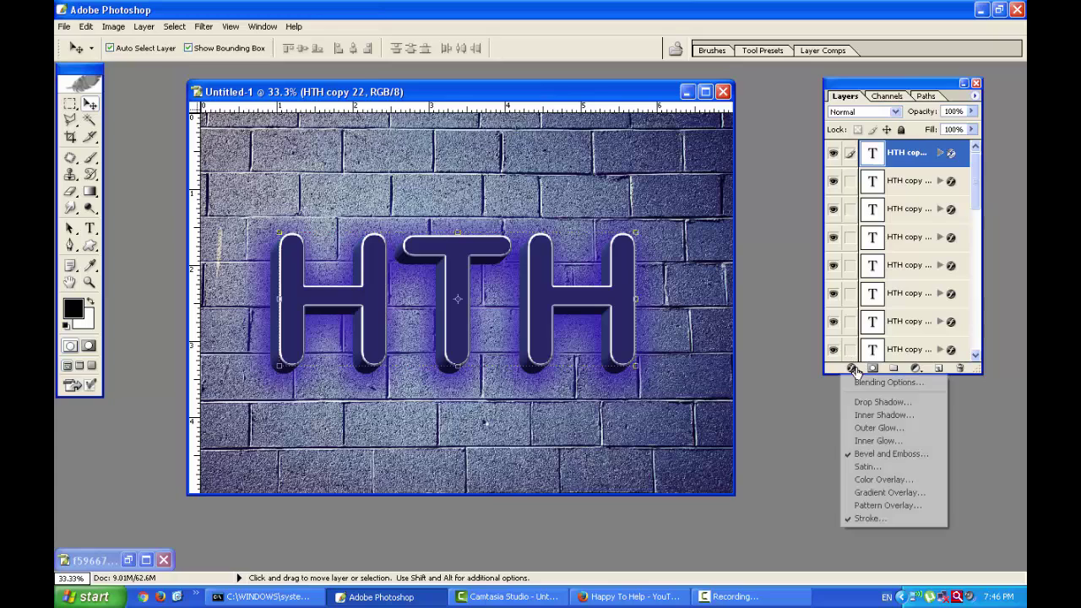
pyautogui.click(879, 440)
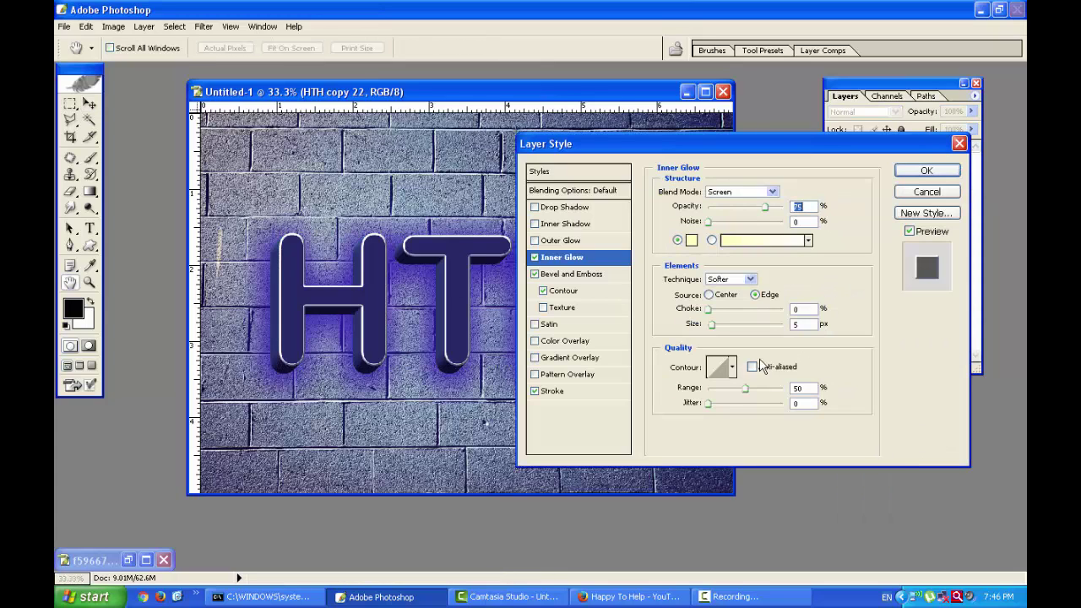
pyautogui.click(535, 275)
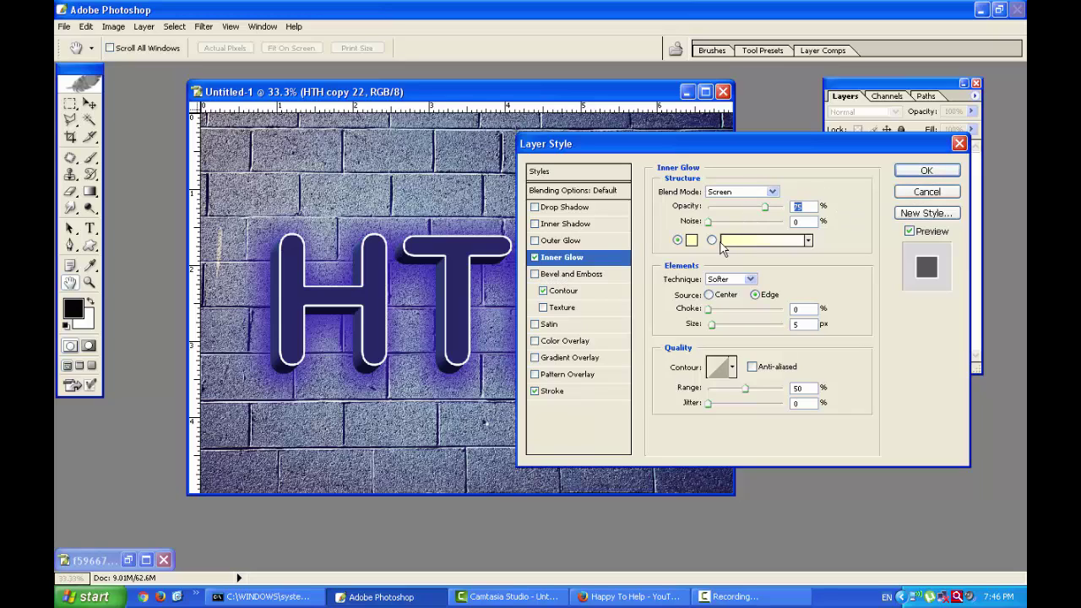
# Reduce the Inner Glow size to 6 px
pyautogui.moveTo(711, 326); pyautogui.dragTo(794, 349)
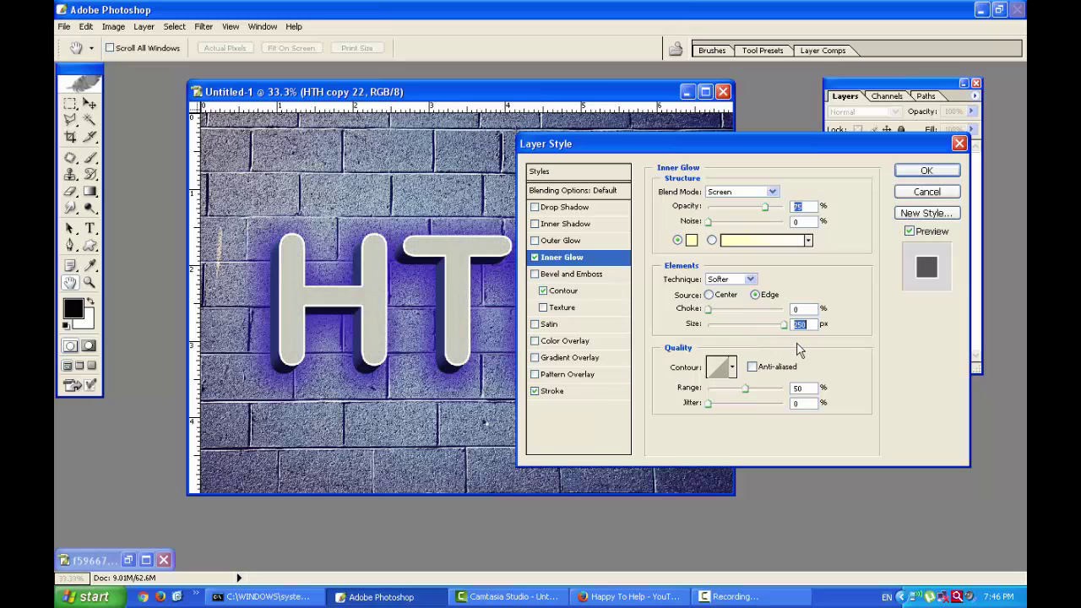
pyautogui.moveTo(793, 349); pyautogui.dragTo(727, 347)
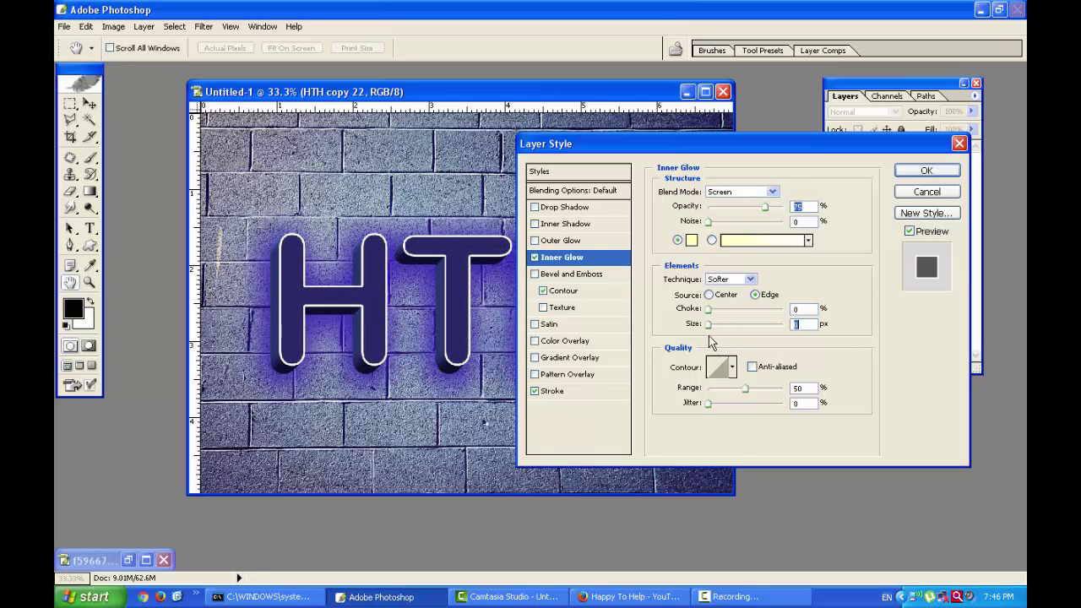
pyautogui.moveTo(726, 346); pyautogui.dragTo(710, 342)
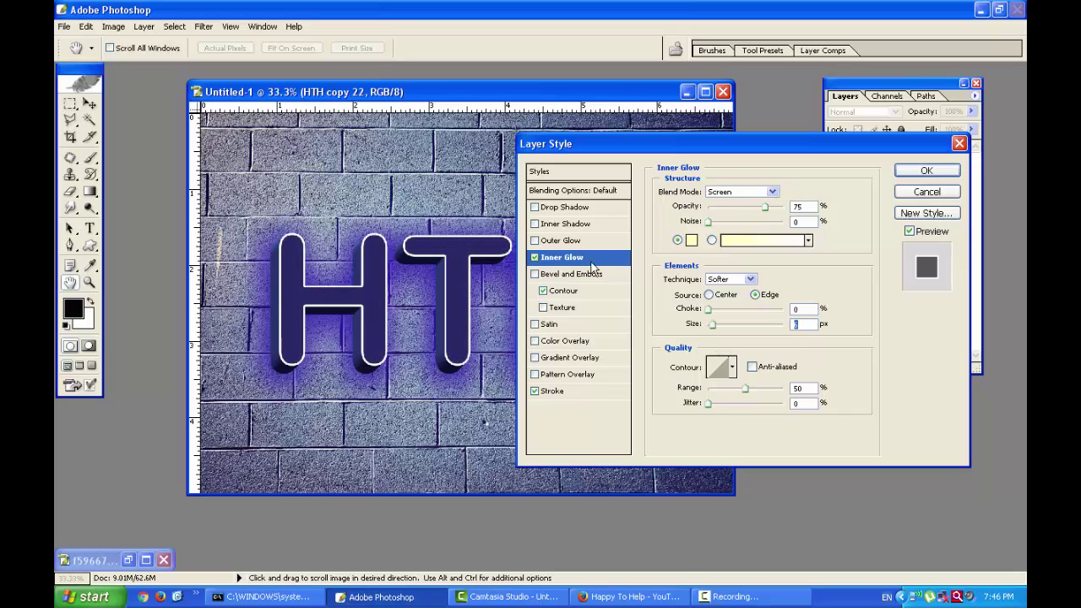
pyautogui.write('6')
pyautogui.click(540, 257)
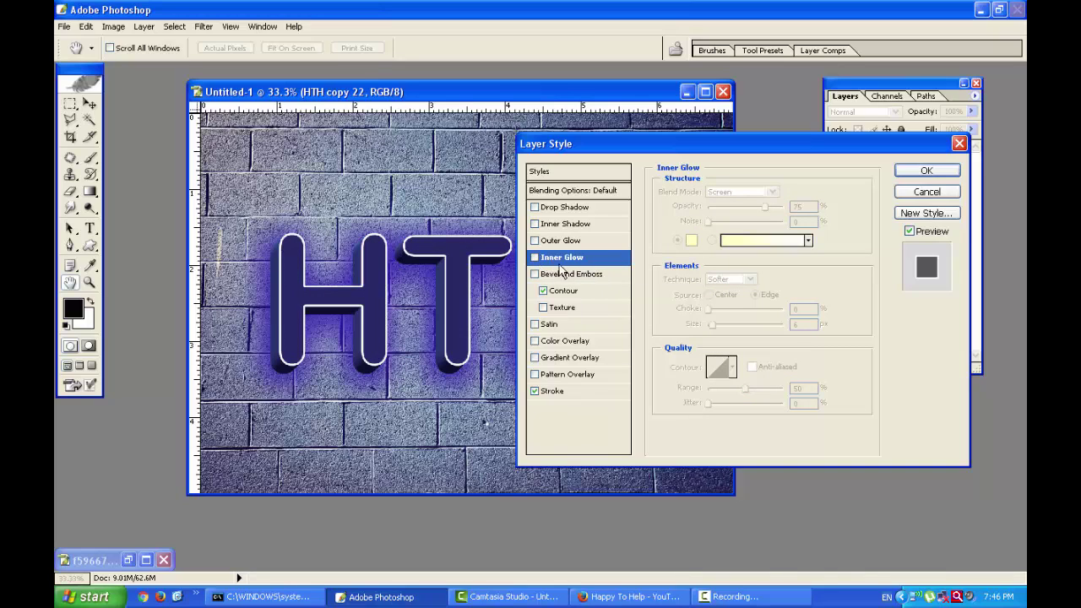
# Try a red gradient inner glow and widen it to about 100 px
pyautogui.click(754, 241)
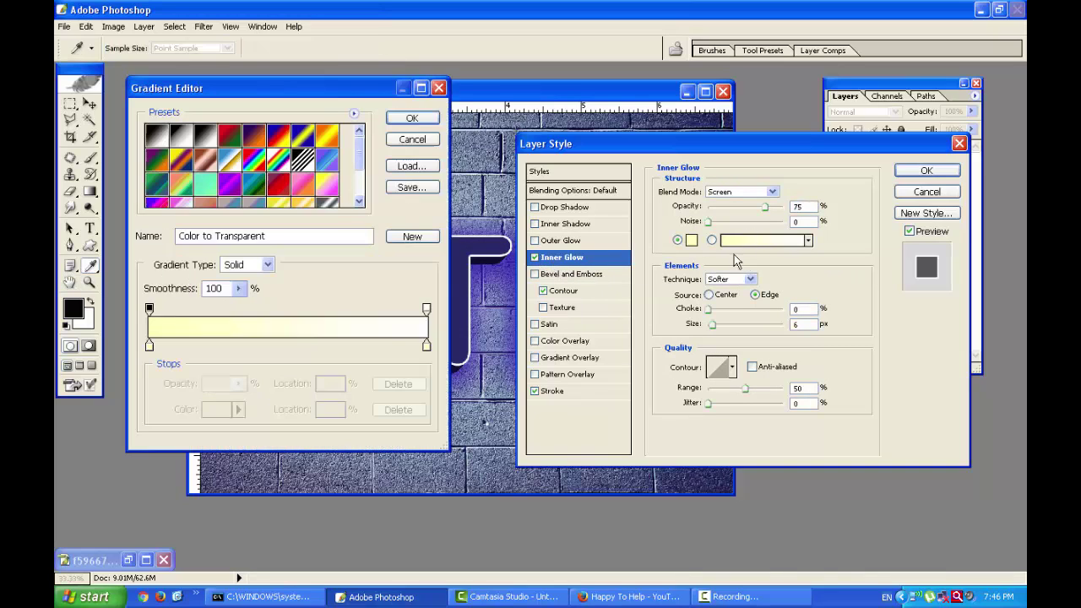
pyautogui.click(279, 182)
pyautogui.click(413, 118)
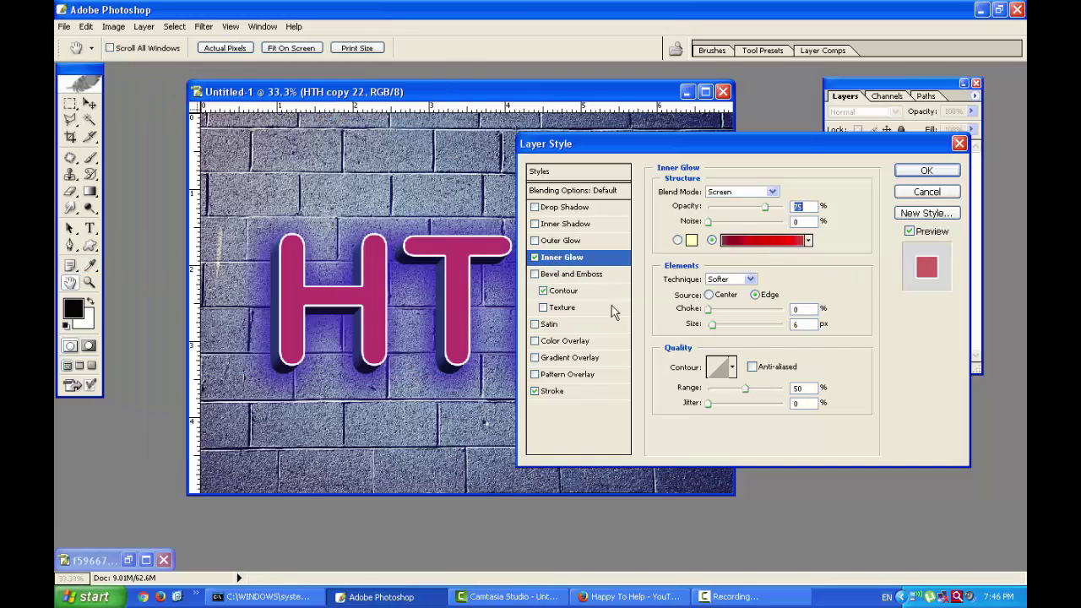
pyautogui.moveTo(711, 324); pyautogui.dragTo(732, 351)
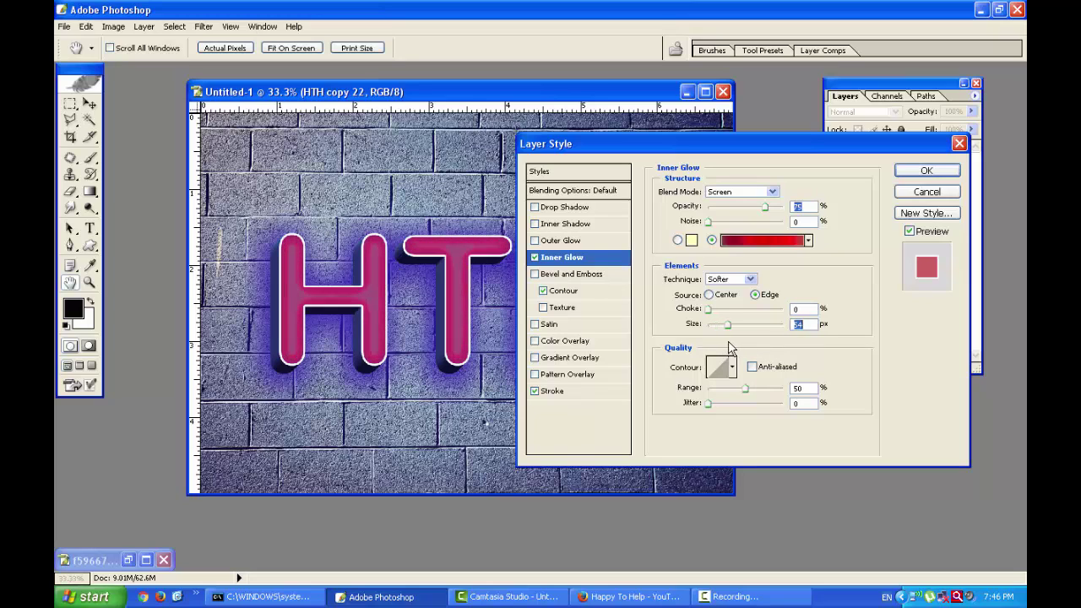
pyautogui.moveTo(732, 348); pyautogui.dragTo(740, 342)
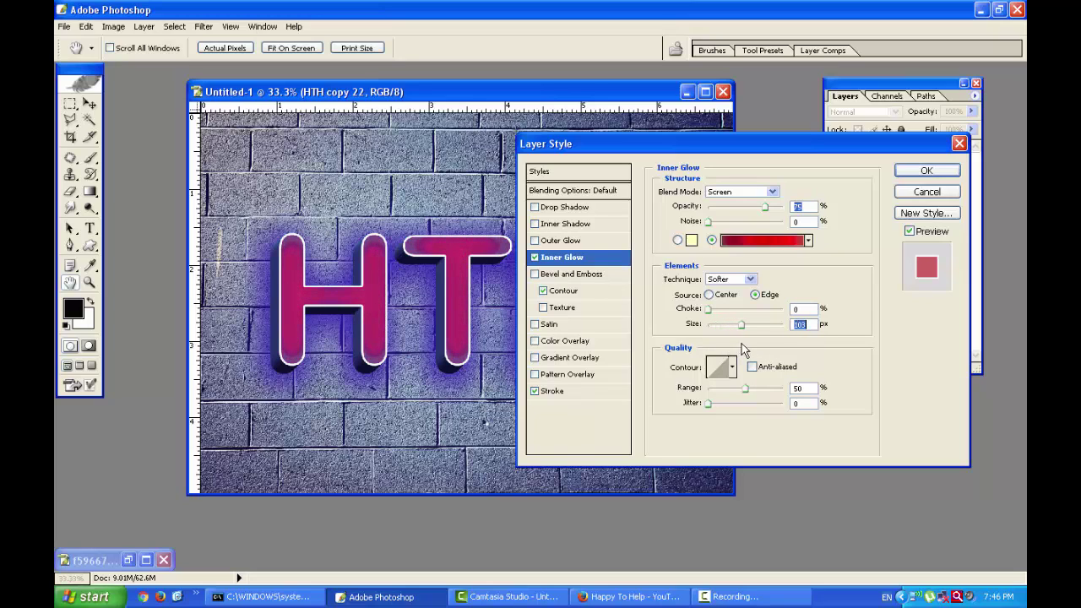
pyautogui.write('100')
# Try the Orange, Yellow, Orange gradient preset for the inner glow
pyautogui.click(677, 241)
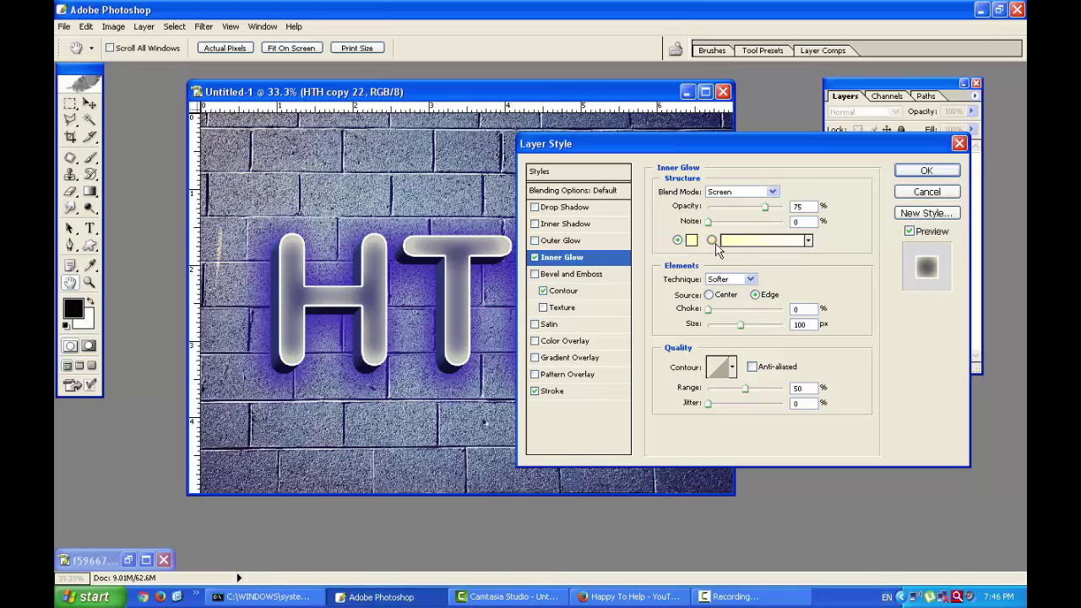
pyautogui.click(713, 241)
pyautogui.click(776, 244)
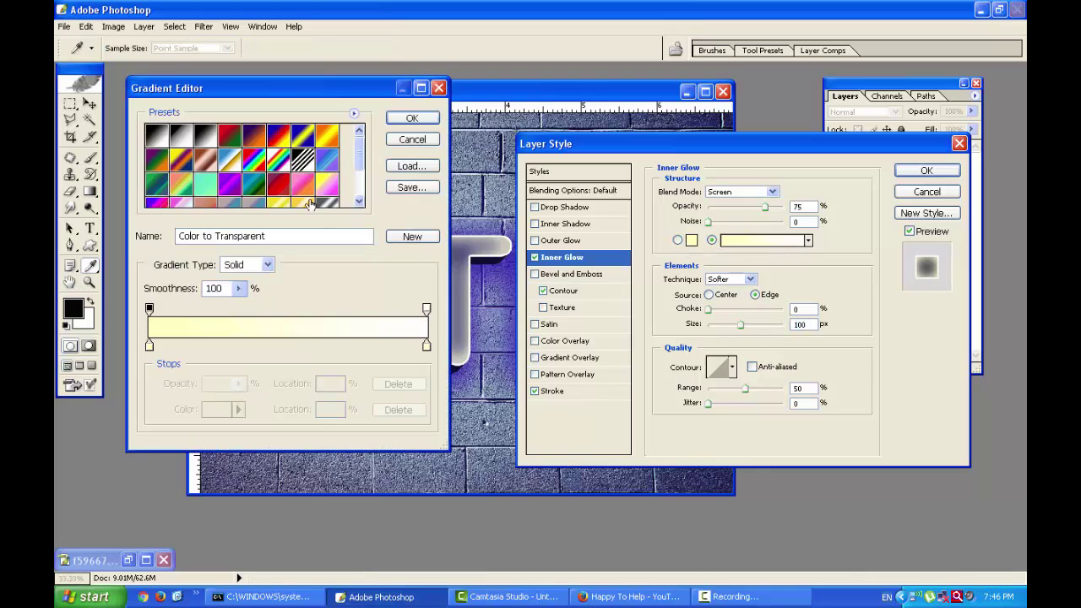
pyautogui.click(330, 138)
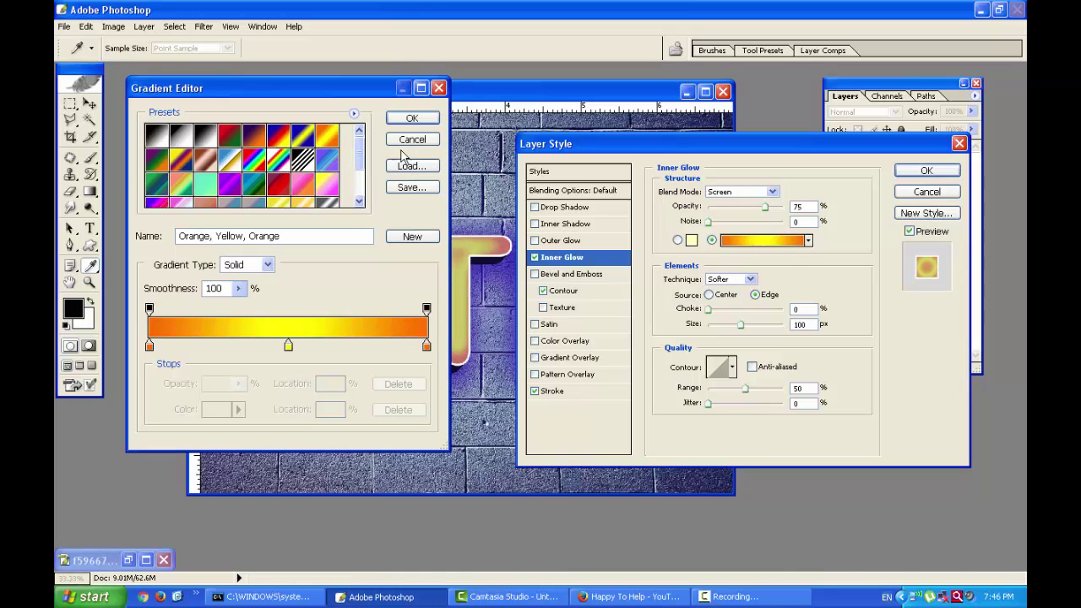
pyautogui.click(411, 117)
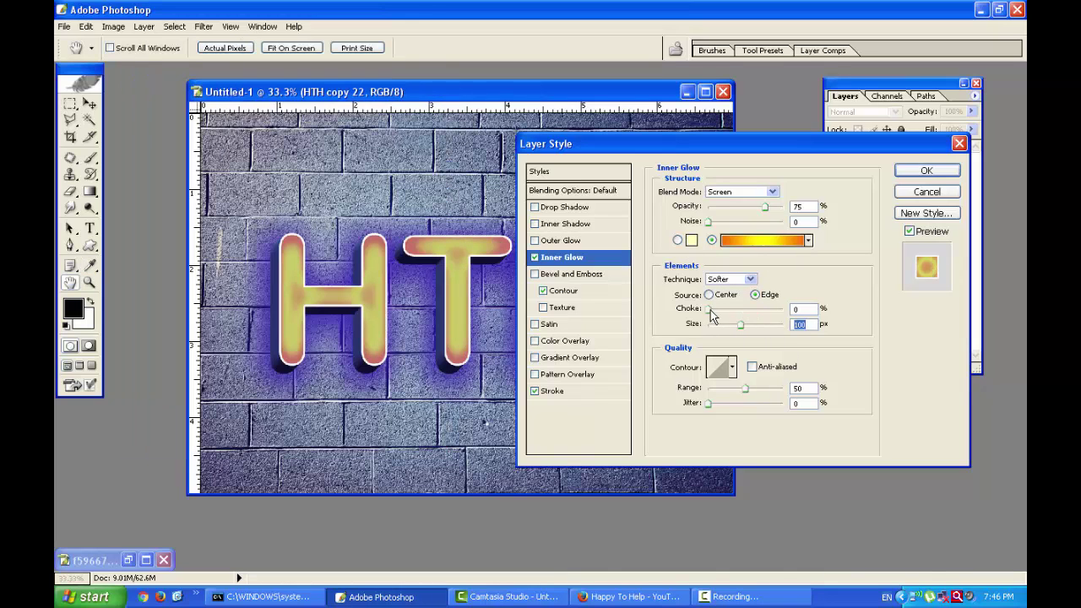
# Make the inner glow solid slate blue 495175 with 86% choke
pyautogui.moveTo(711, 310)
pyautogui.mouseDown()
pyautogui.moveTo(686, 314)
pyautogui.moveTo(773, 309)
pyautogui.moveTo(708, 335)
pyautogui.mouseUp()
pyautogui.click(690, 240)
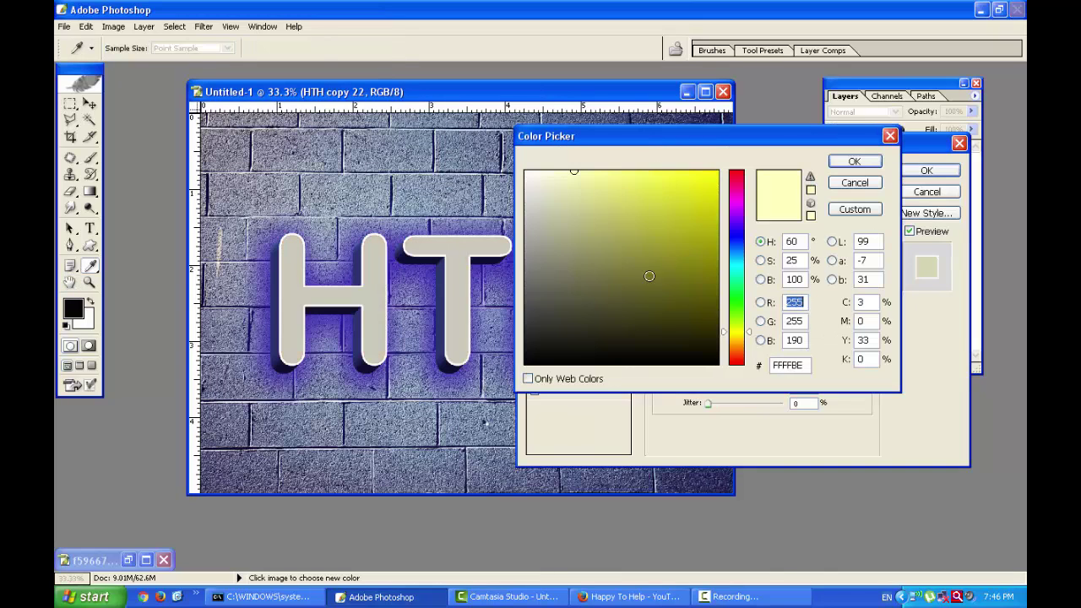
pyautogui.click(463, 416)
pyautogui.moveTo(467, 412); pyautogui.dragTo(591, 475)
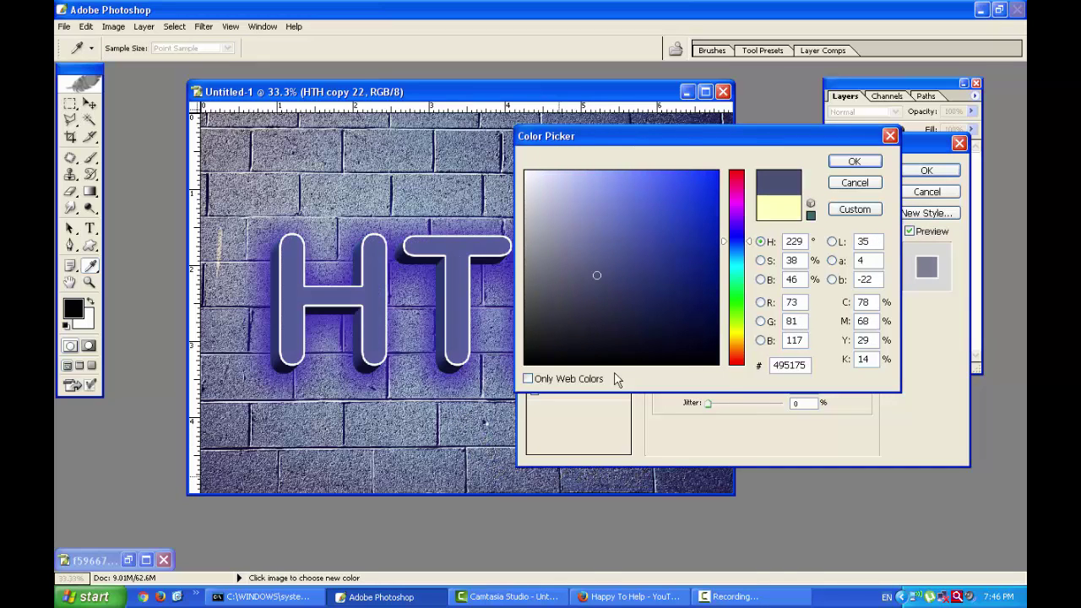
pyautogui.click(853, 161)
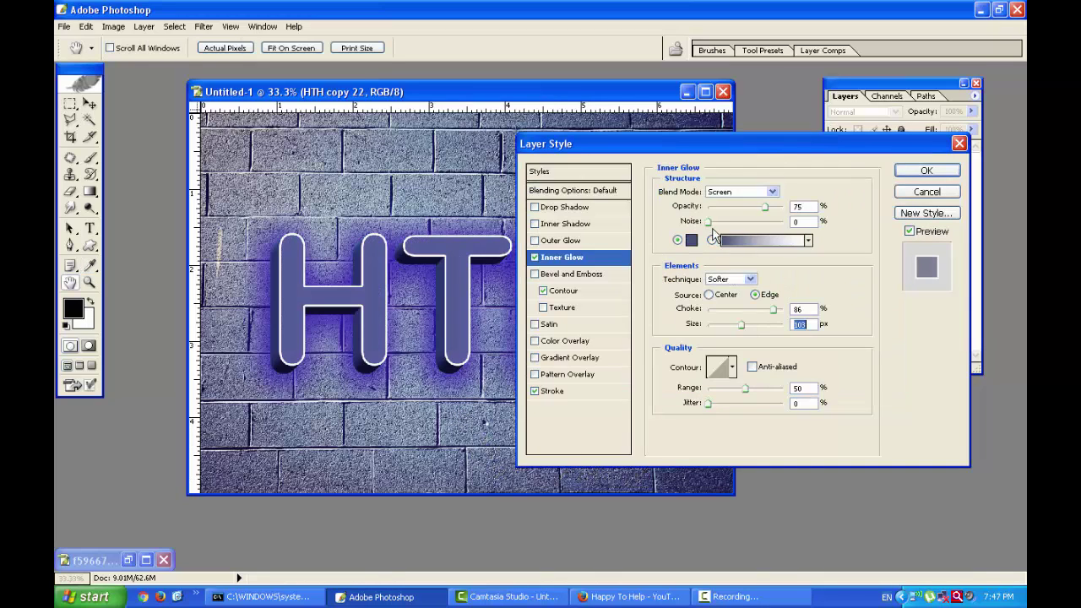
pyautogui.moveTo(709, 222); pyautogui.dragTo(718, 217)
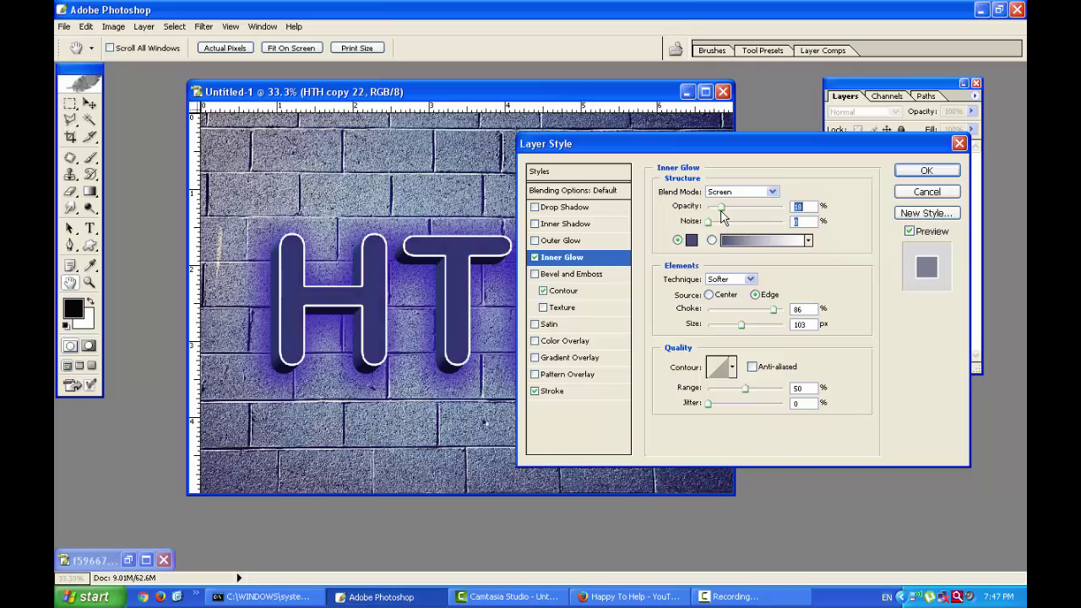
# Cut the inner glow to about 1 px size, 17% opacity and zero jitter
pyautogui.moveTo(741, 325); pyautogui.dragTo(736, 338)
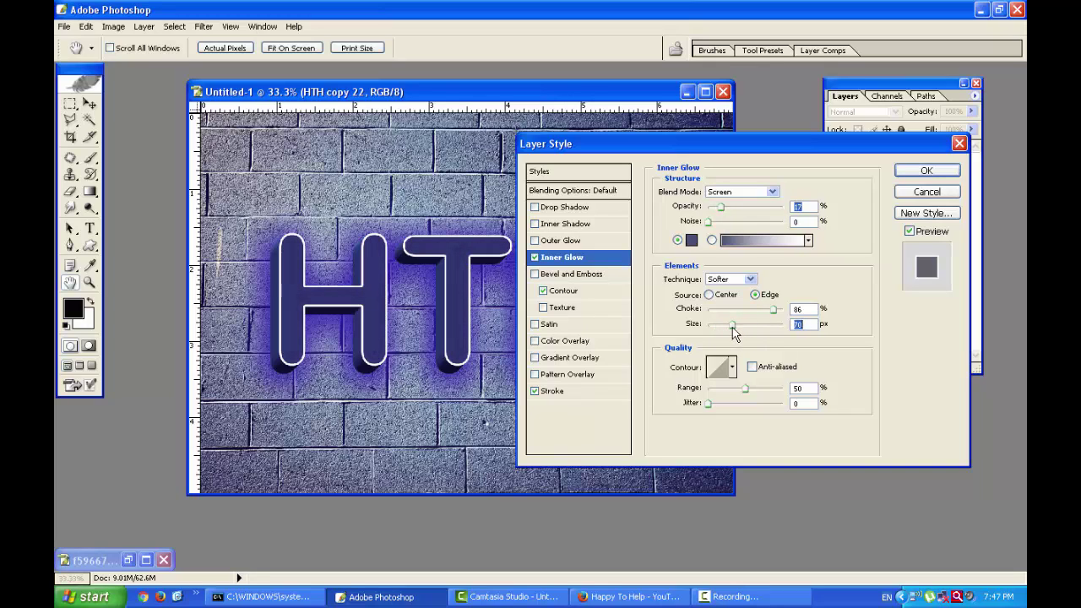
pyautogui.moveTo(736, 338); pyautogui.dragTo(700, 335)
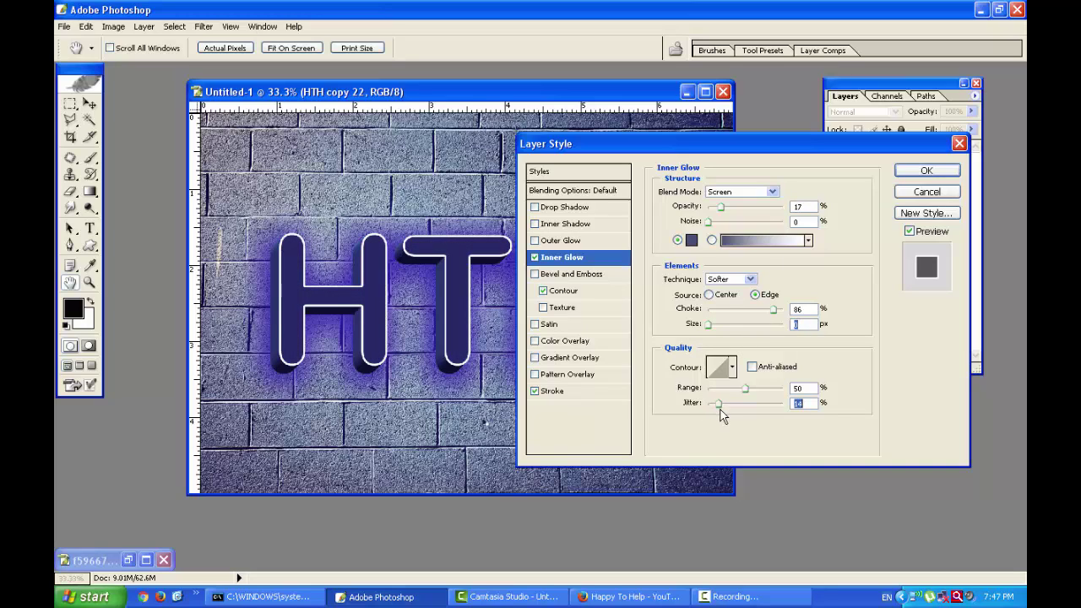
pyautogui.moveTo(719, 410); pyautogui.dragTo(706, 411)
pyautogui.click(560, 291)
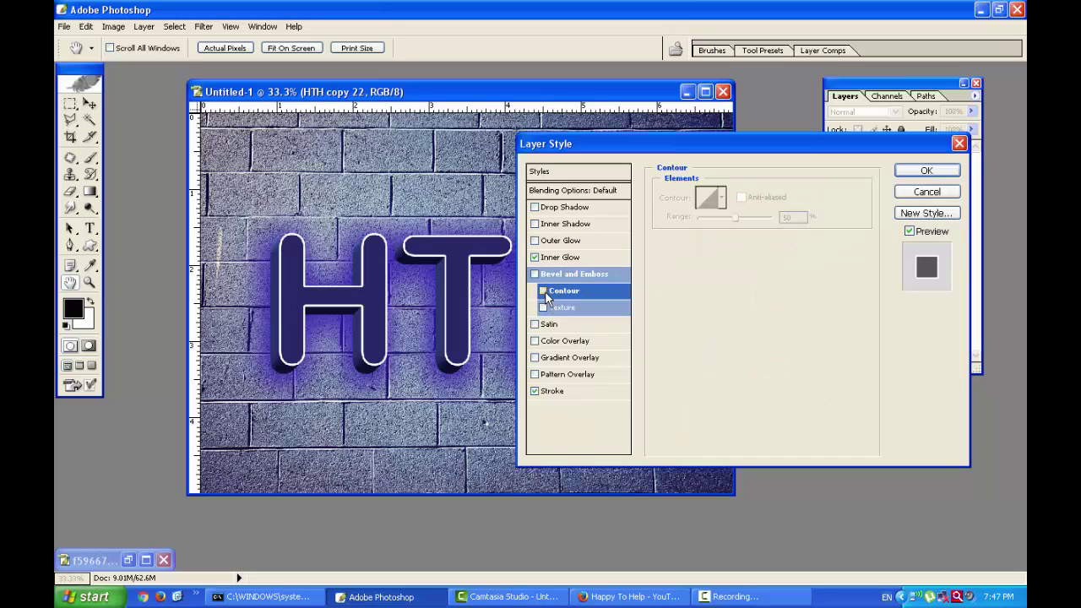
# Give the white letter Stroke a 7 px size and very low opacity
pyautogui.click(572, 391)
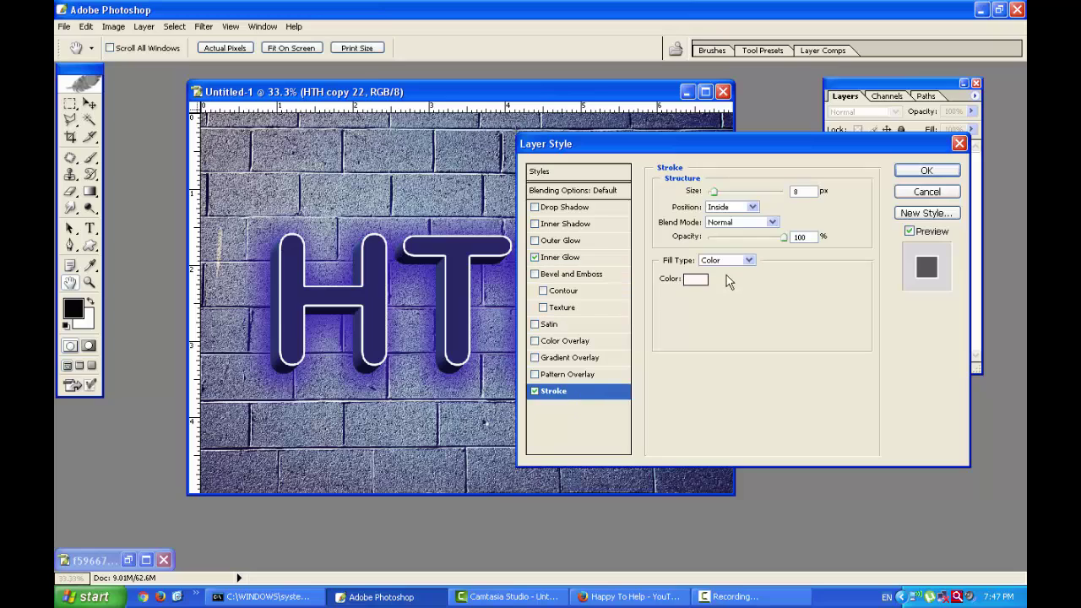
pyautogui.moveTo(714, 200); pyautogui.dragTo(711, 201)
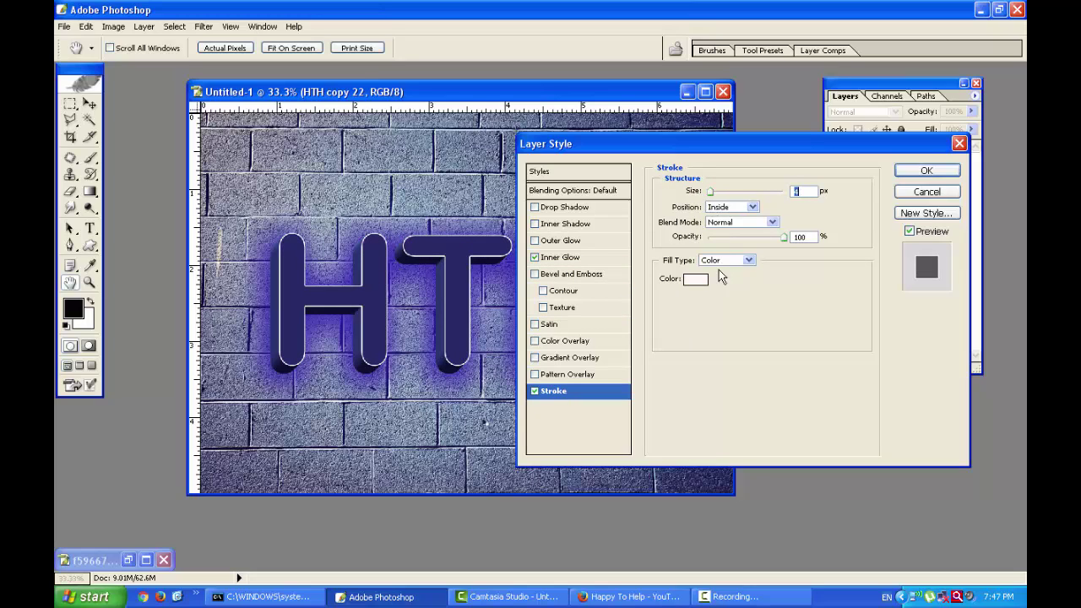
pyautogui.moveTo(782, 239)
pyautogui.mouseDown()
pyautogui.moveTo(715, 247)
pyautogui.moveTo(726, 246)
pyautogui.mouseUp()
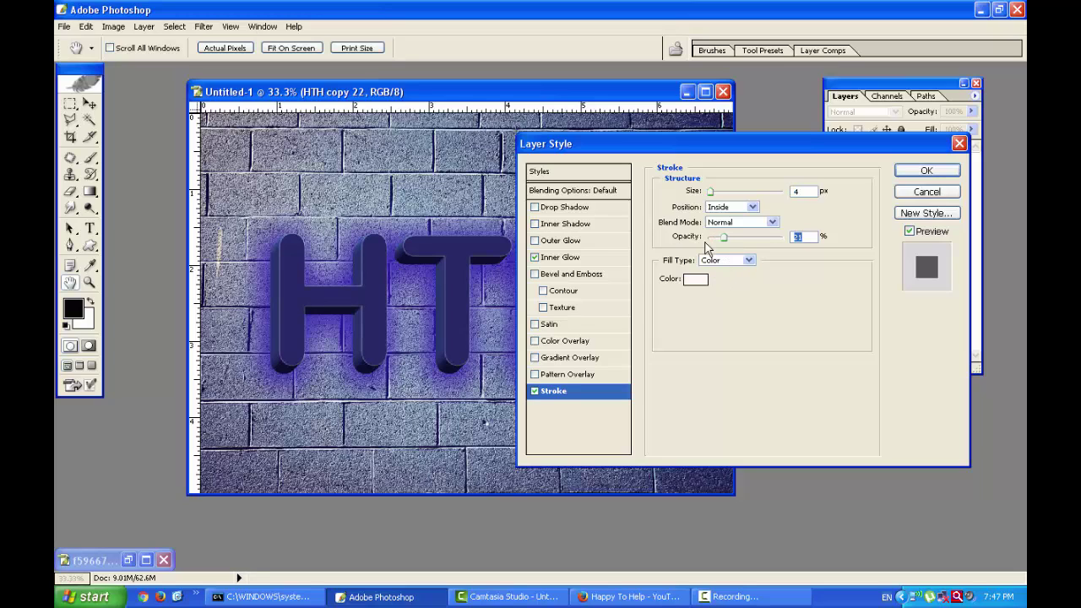
pyautogui.moveTo(712, 193)
pyautogui.mouseDown()
pyautogui.moveTo(749, 248)
pyautogui.moveTo(737, 242)
pyautogui.mouseUp()
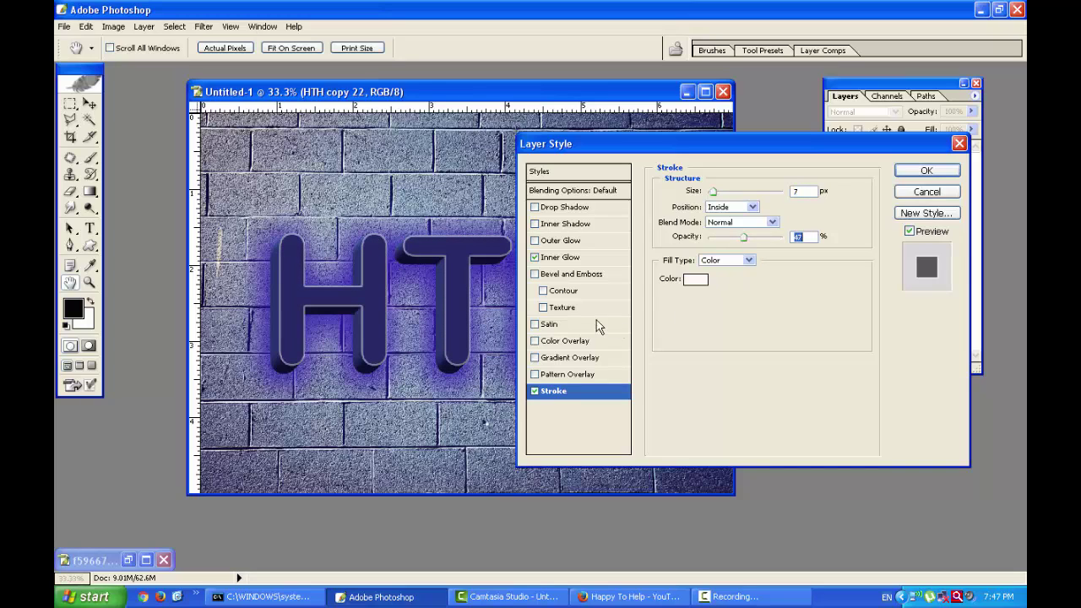
# Add a Color Overlay to the letters using a near-black sampled colour
pyautogui.click(573, 340)
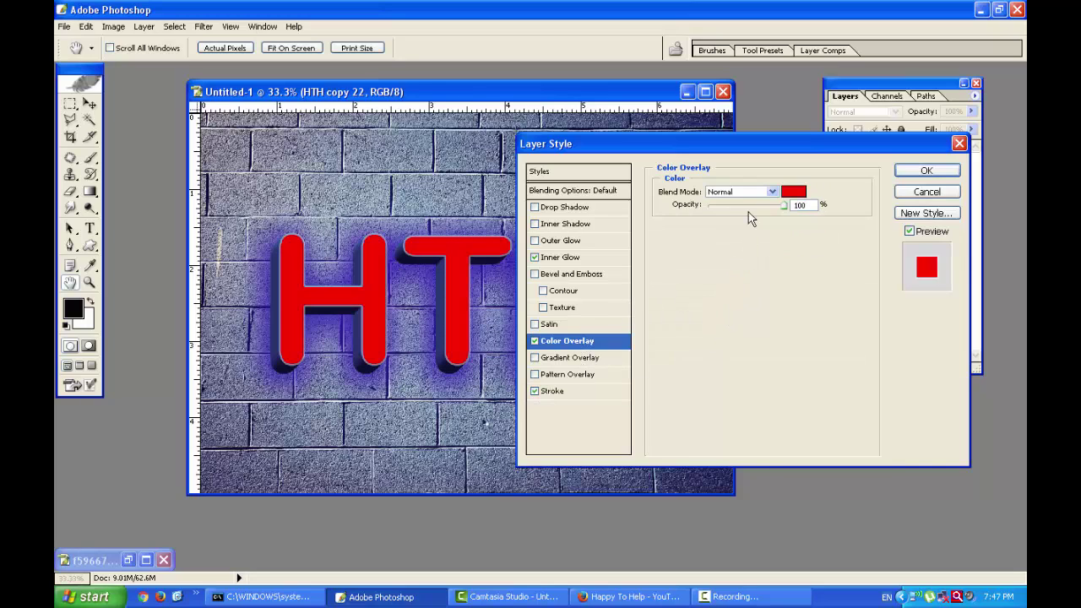
pyautogui.click(793, 191)
pyautogui.click(634, 246)
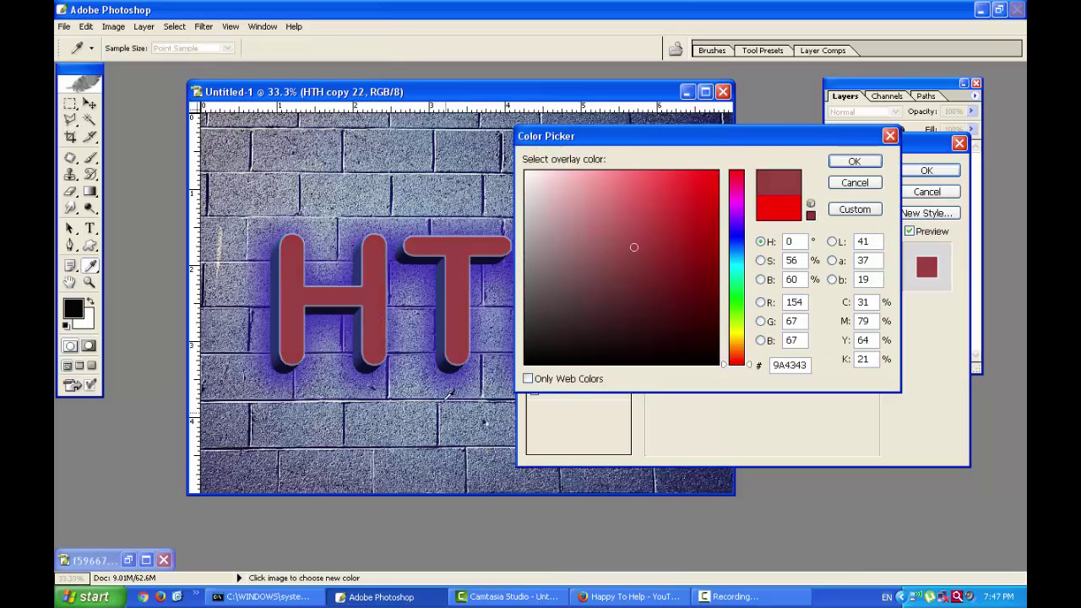
pyautogui.moveTo(449, 394); pyautogui.dragTo(441, 434)
pyautogui.click(549, 352)
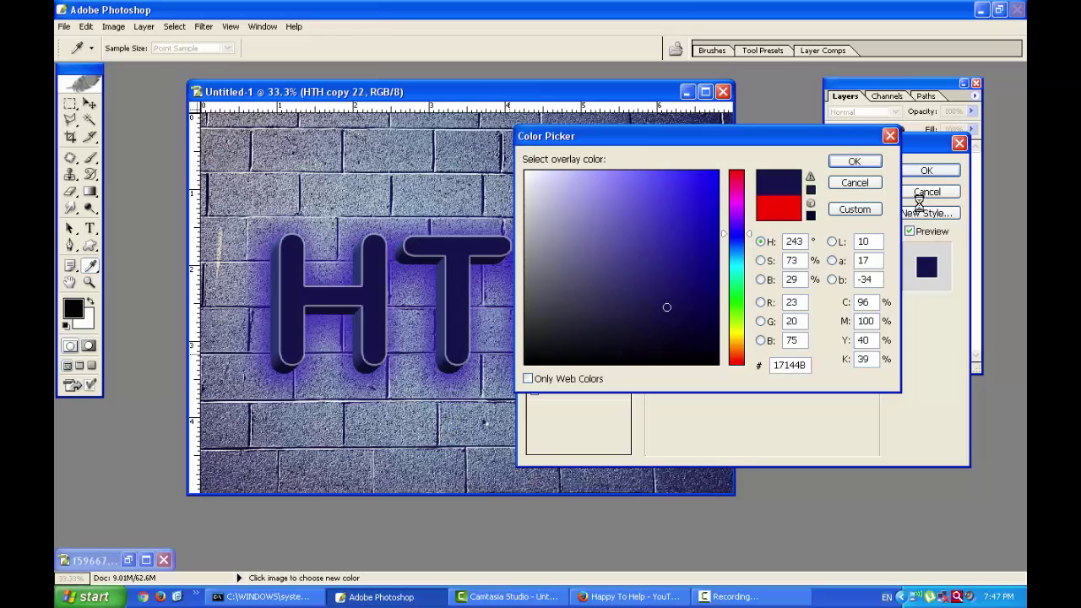
pyautogui.click(855, 161)
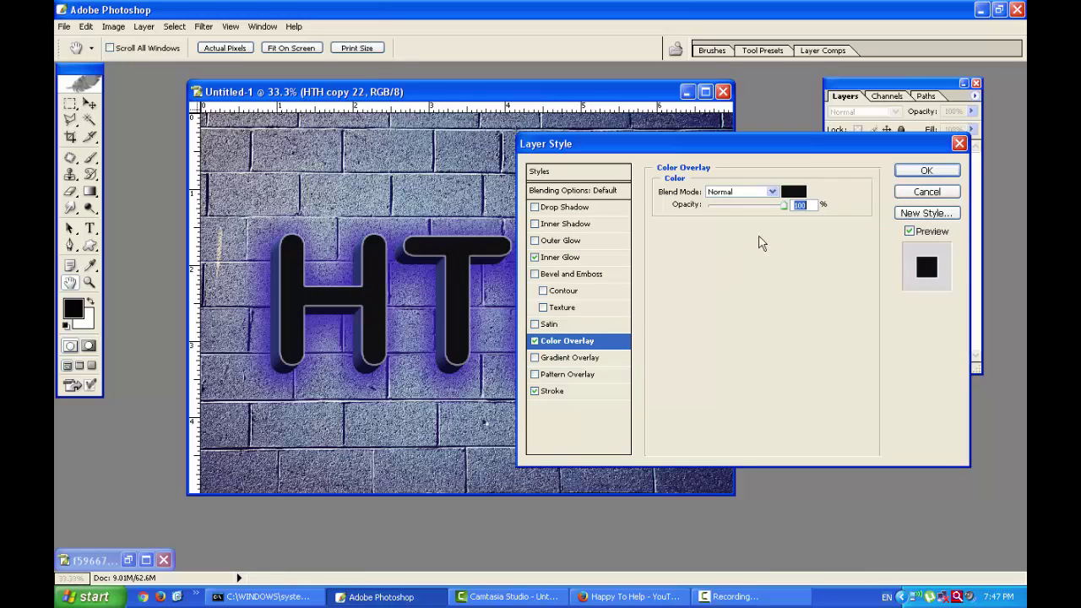
# Recolour the overlay dark navy, leave Gradient Overlay off, and apply the style
pyautogui.click(793, 192)
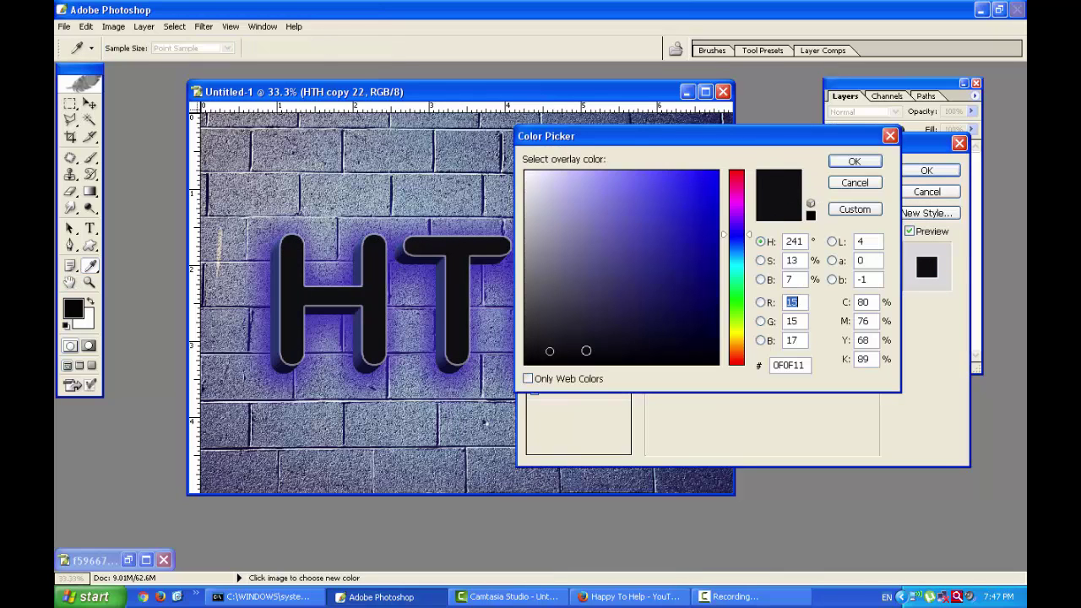
pyautogui.click(494, 391)
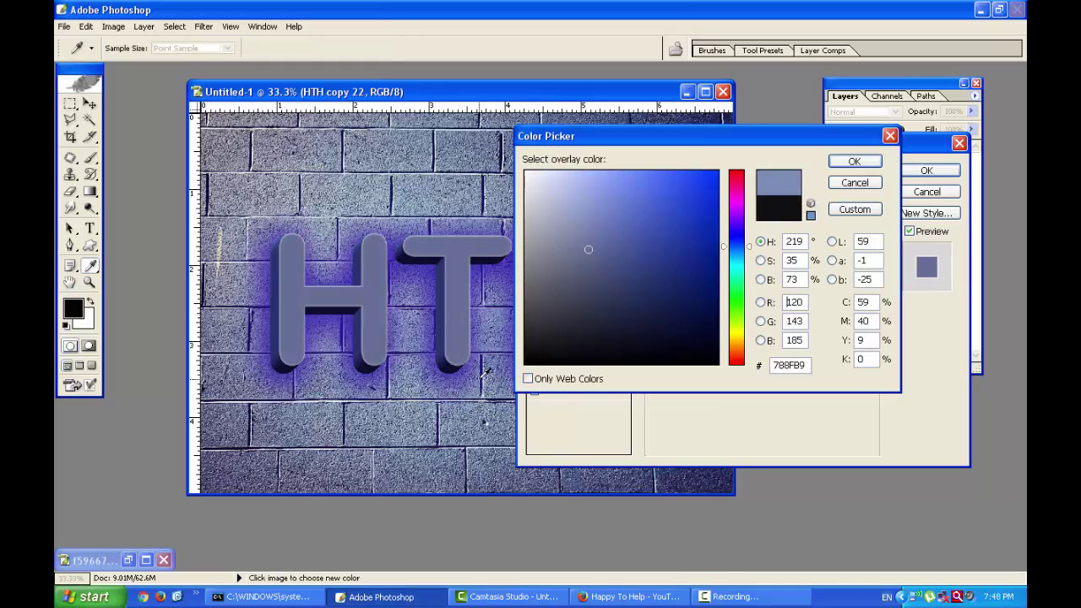
pyautogui.moveTo(494, 391)
pyautogui.mouseDown()
pyautogui.moveTo(359, 442)
pyautogui.moveTo(348, 426)
pyautogui.mouseUp()
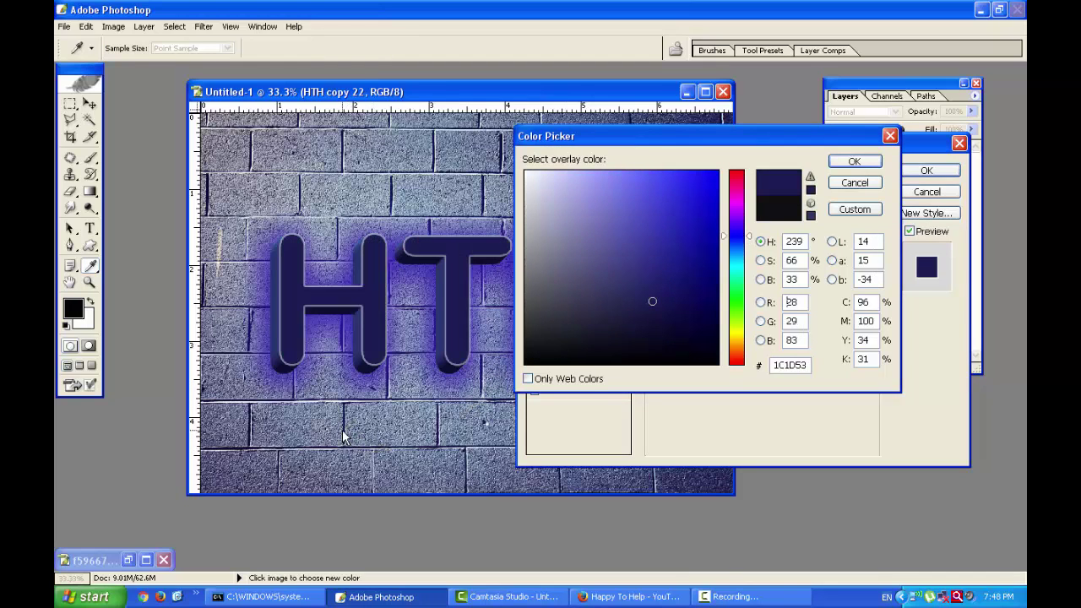
pyautogui.click(855, 162)
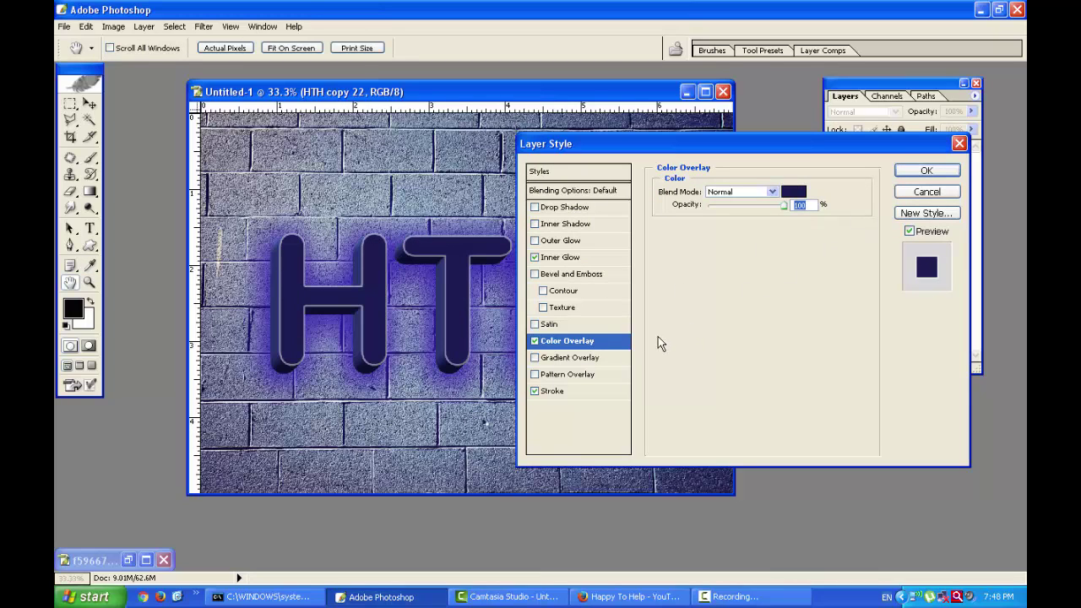
pyautogui.click(603, 358)
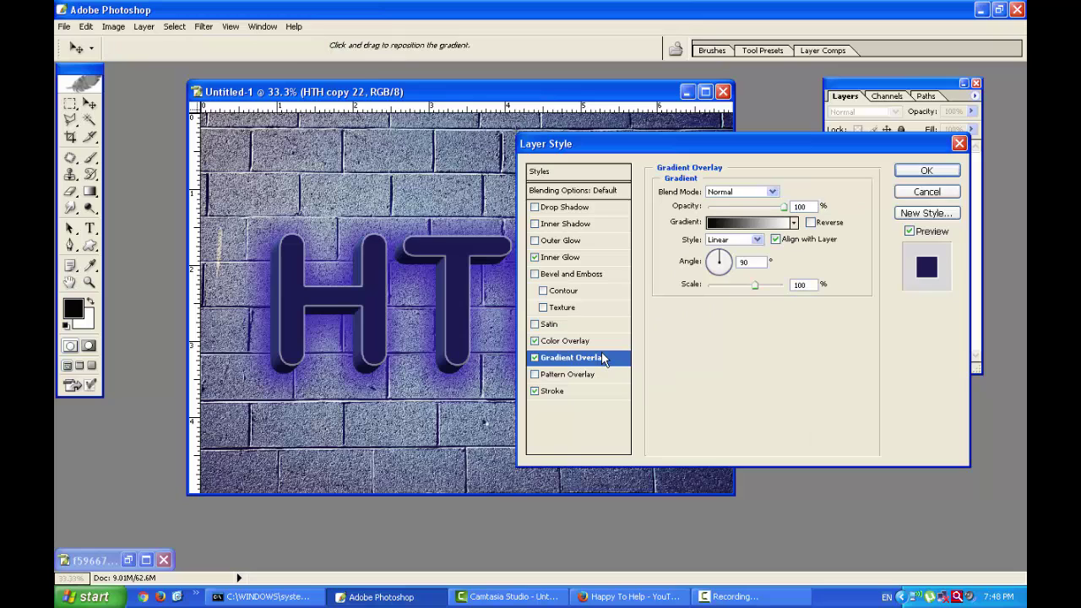
pyautogui.click(534, 358)
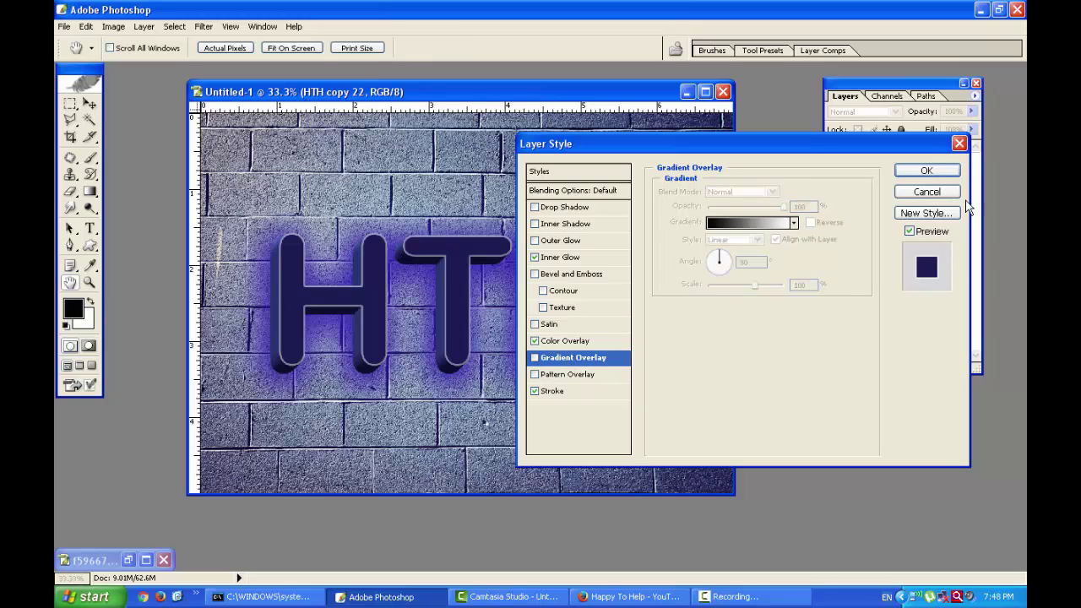
pyautogui.click(927, 172)
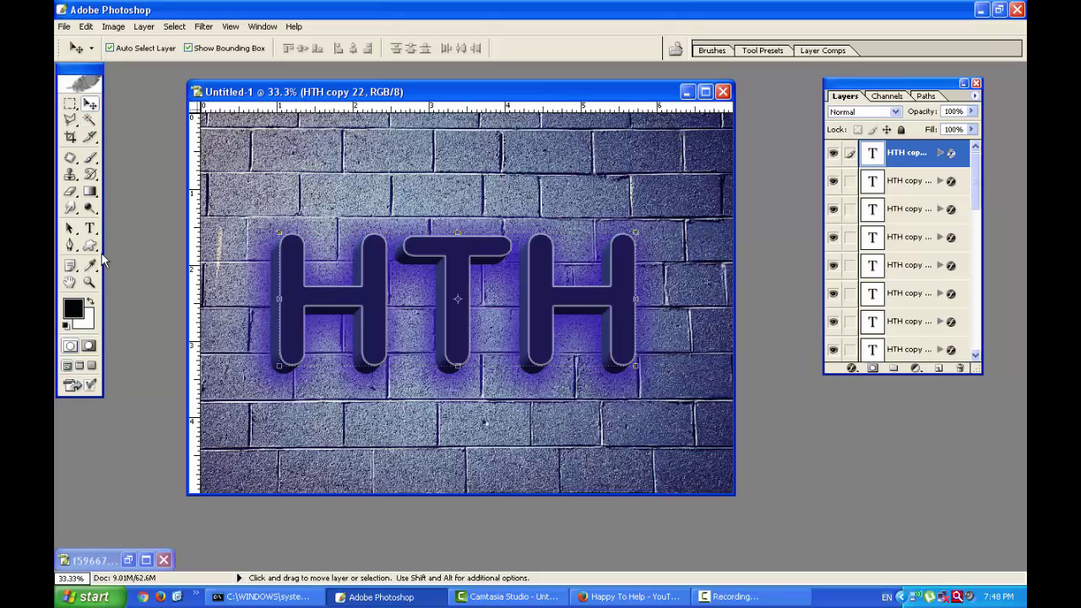
# Add a new empty Layer 2 and mark a rectangular selection above the T
pyautogui.click(145, 28)
pyautogui.moveTo(154, 42)
pyautogui.click(325, 40)
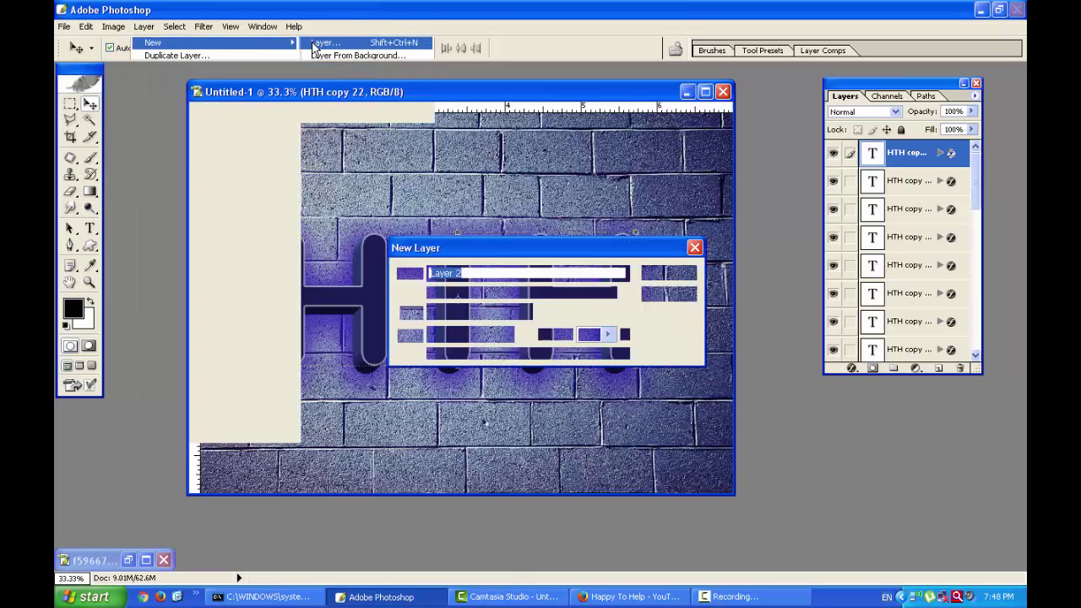
pyautogui.click(667, 273)
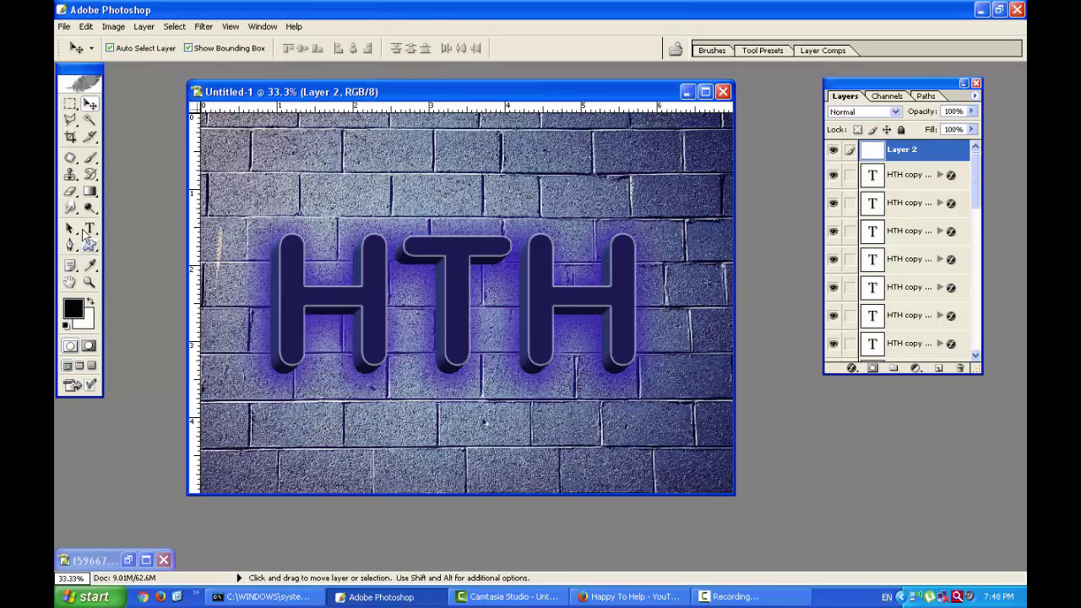
pyautogui.click(69, 103)
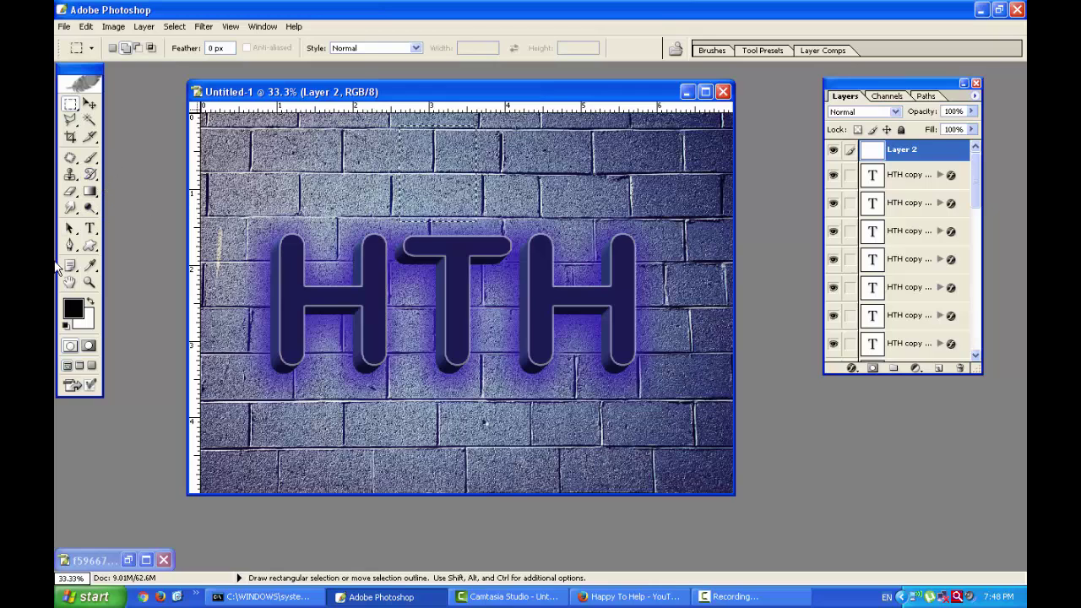
# Choose the Gradient tool with the black-to-white gradient preset
pyautogui.click(90, 191)
pyautogui.click(166, 48)
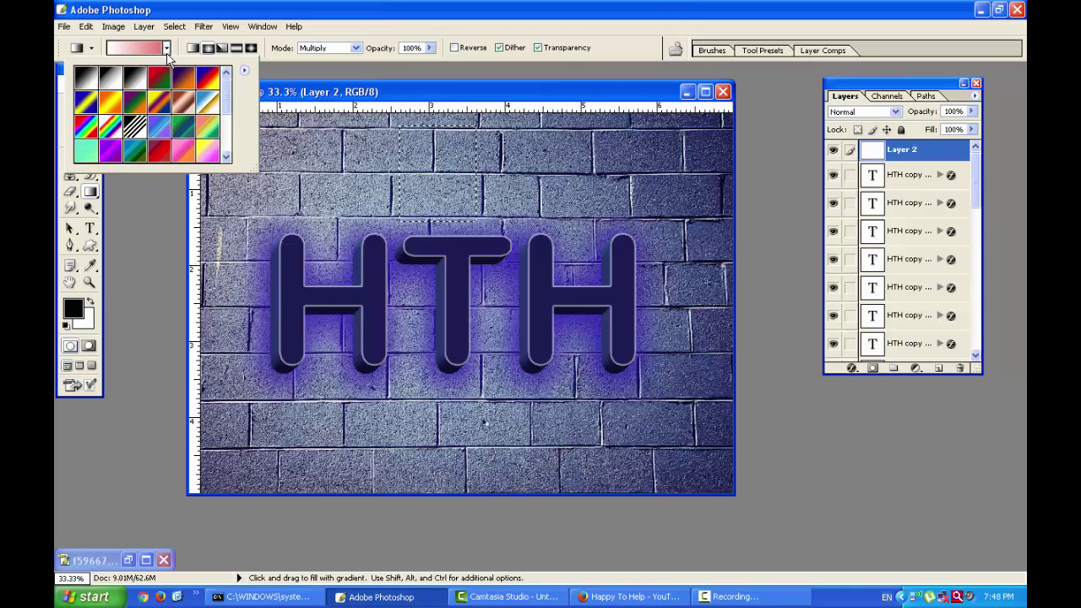
pyautogui.click(106, 79)
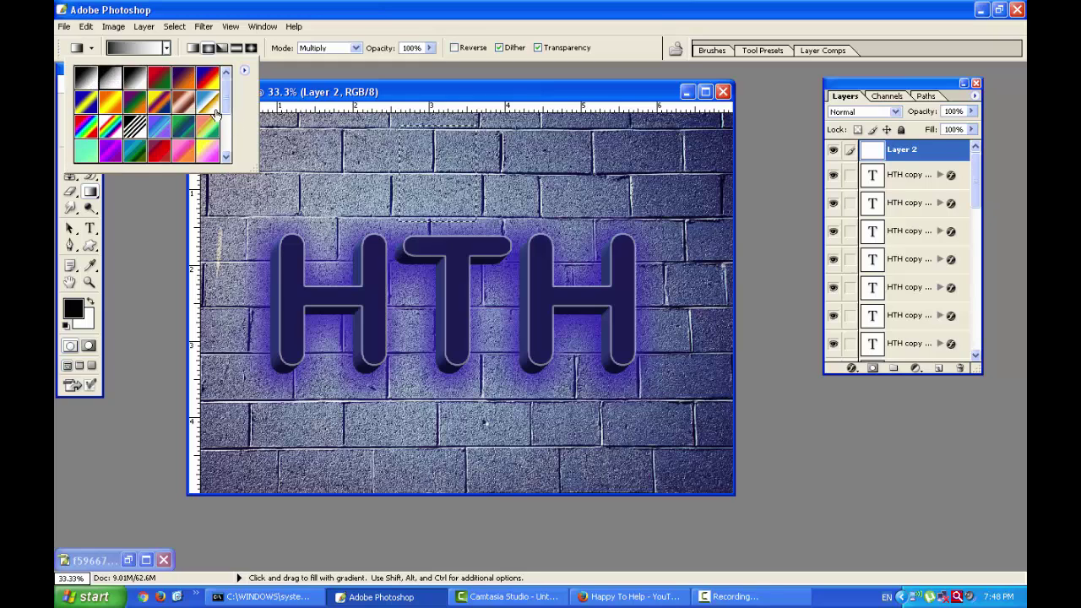
# In the Gradient Editor, choose the Foreground to Transparent gradient preset
pyautogui.doubleClick(113, 78)
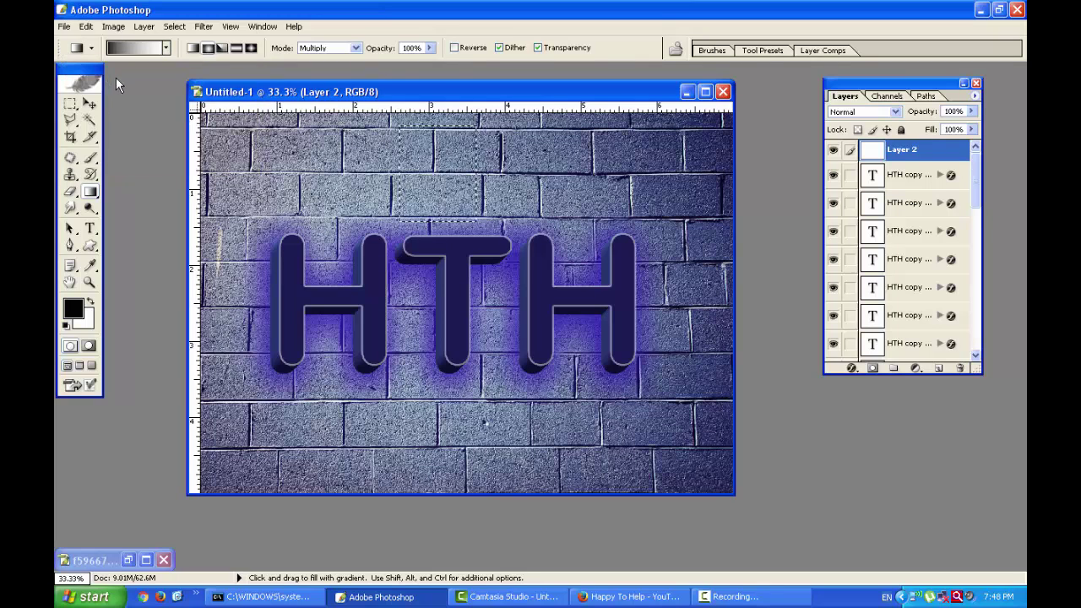
pyautogui.click(168, 48)
pyautogui.click(169, 50)
pyautogui.click(127, 48)
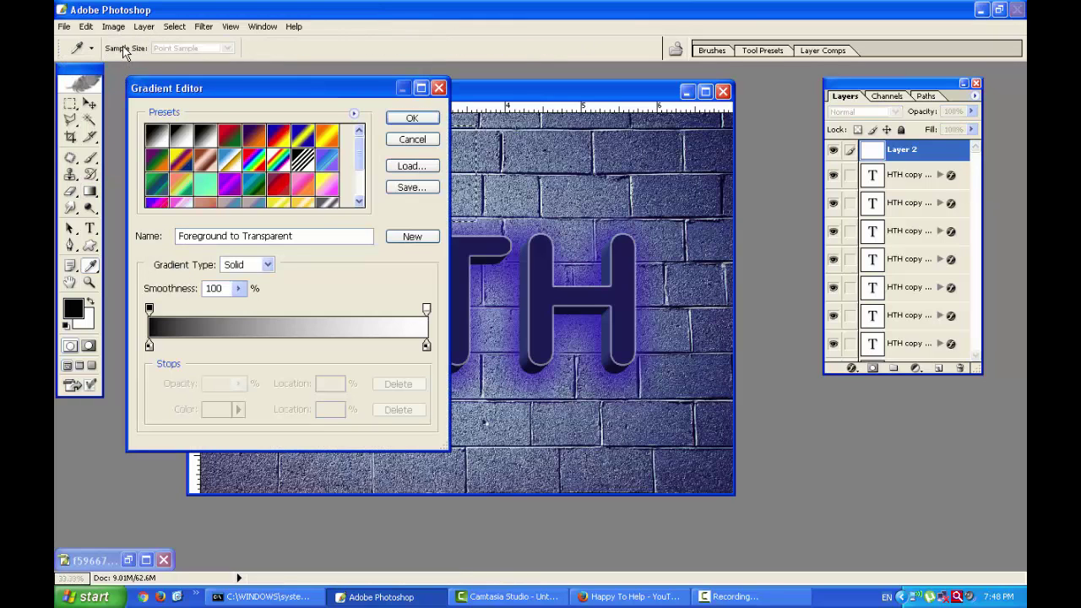
pyautogui.click(159, 140)
pyautogui.scroll(-5, 359, 161)
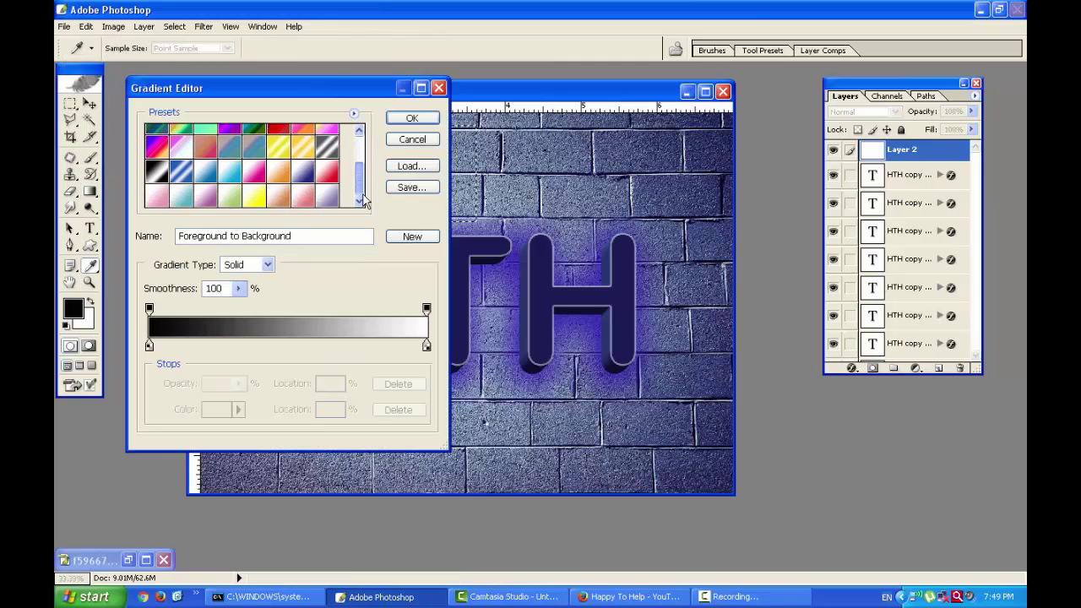
pyautogui.scroll(2, 359, 161)
pyautogui.scroll(3, 359, 160)
pyautogui.click(183, 139)
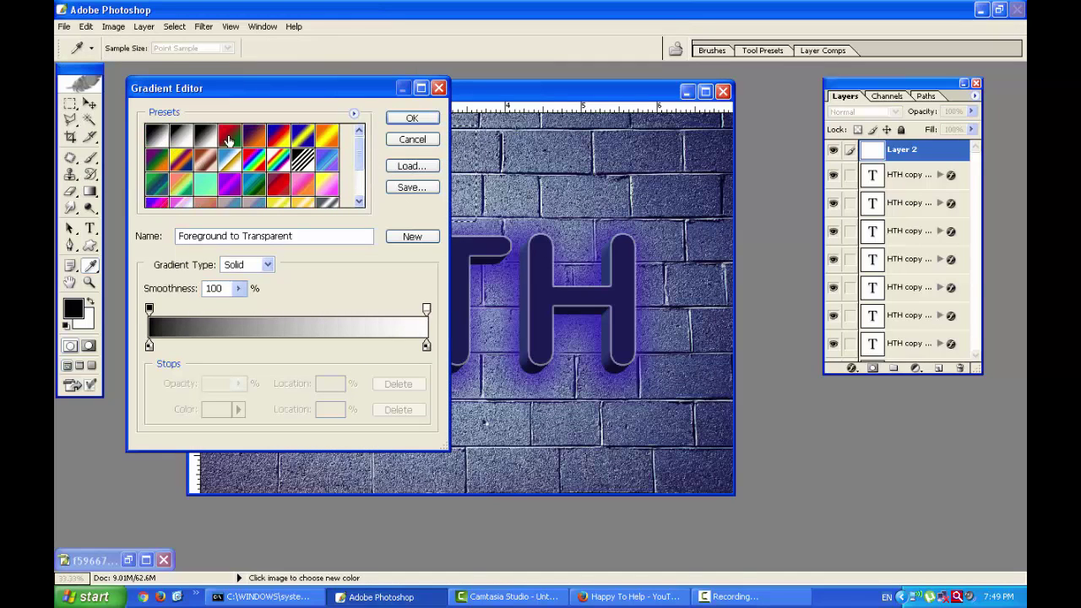
pyautogui.click(229, 140)
pyautogui.click(188, 140)
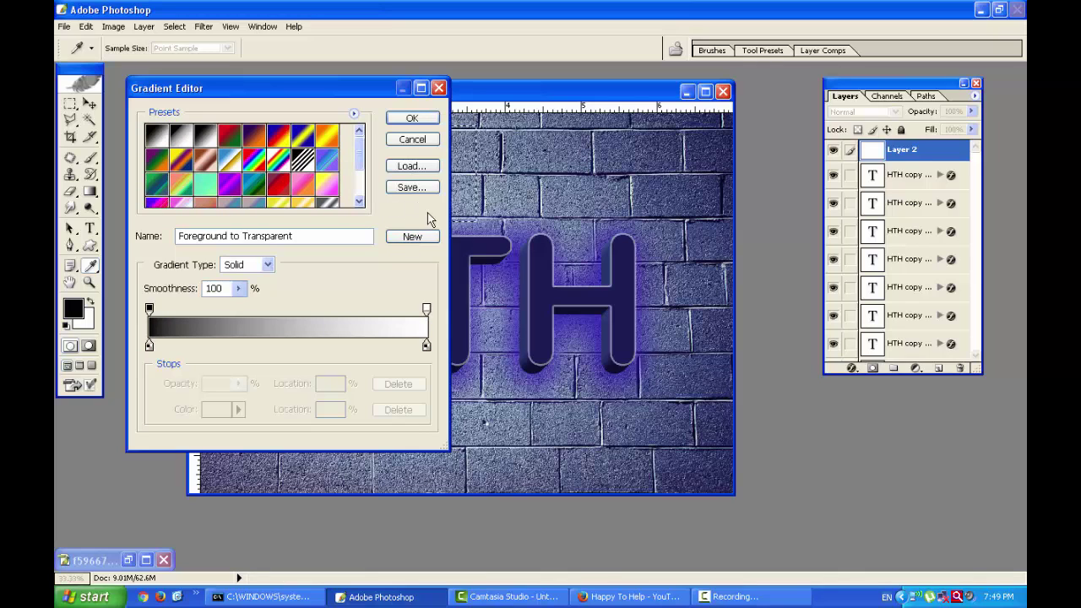
# Load the Color Harmonies 1 gradient library into the presets
pyautogui.click(412, 165)
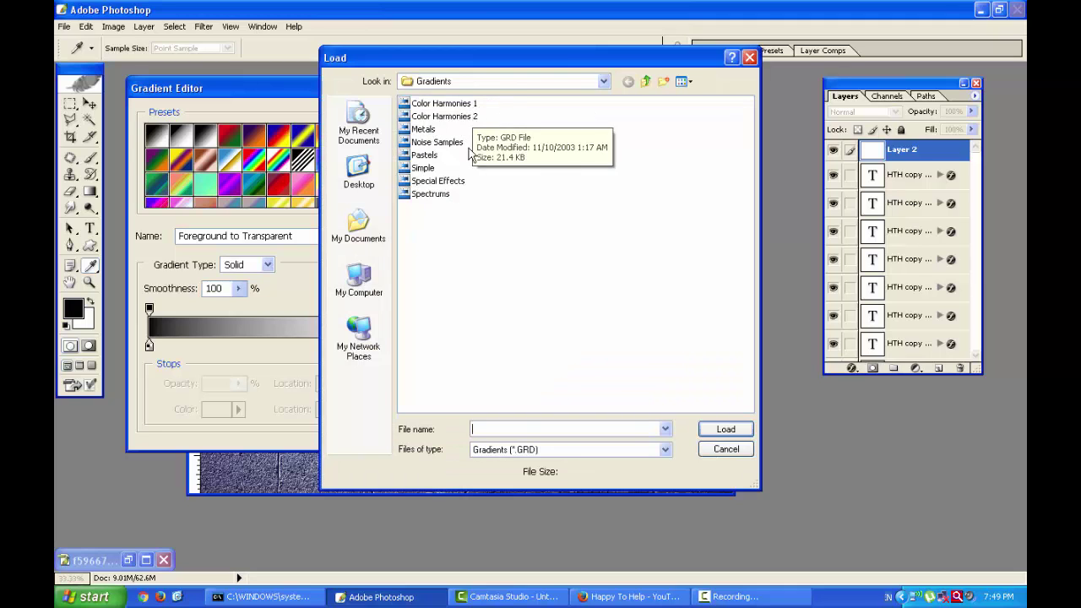
pyautogui.click(431, 193)
pyautogui.click(443, 105)
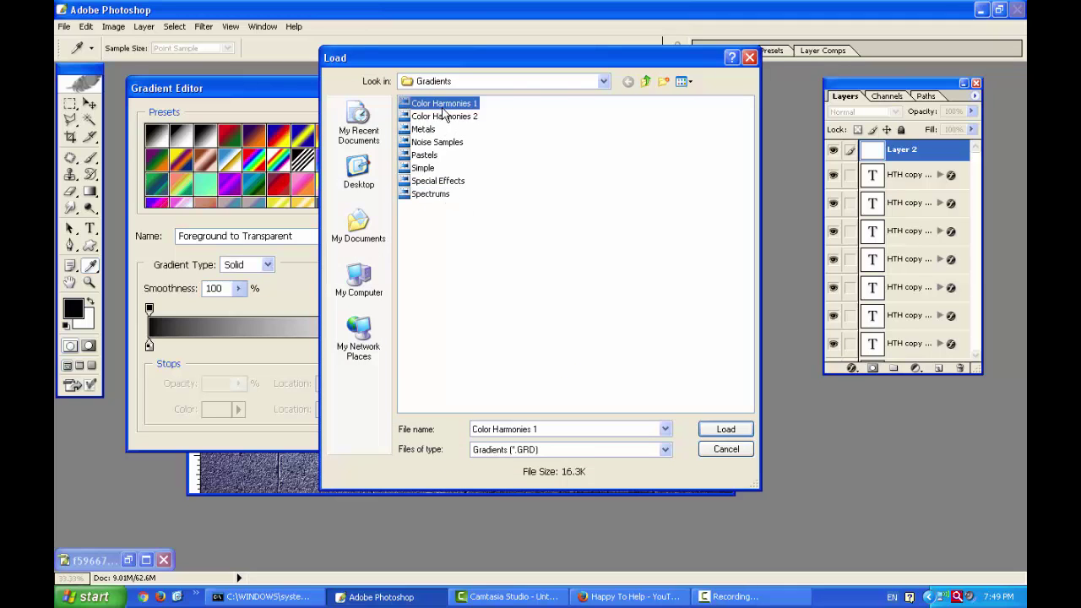
pyautogui.click(725, 429)
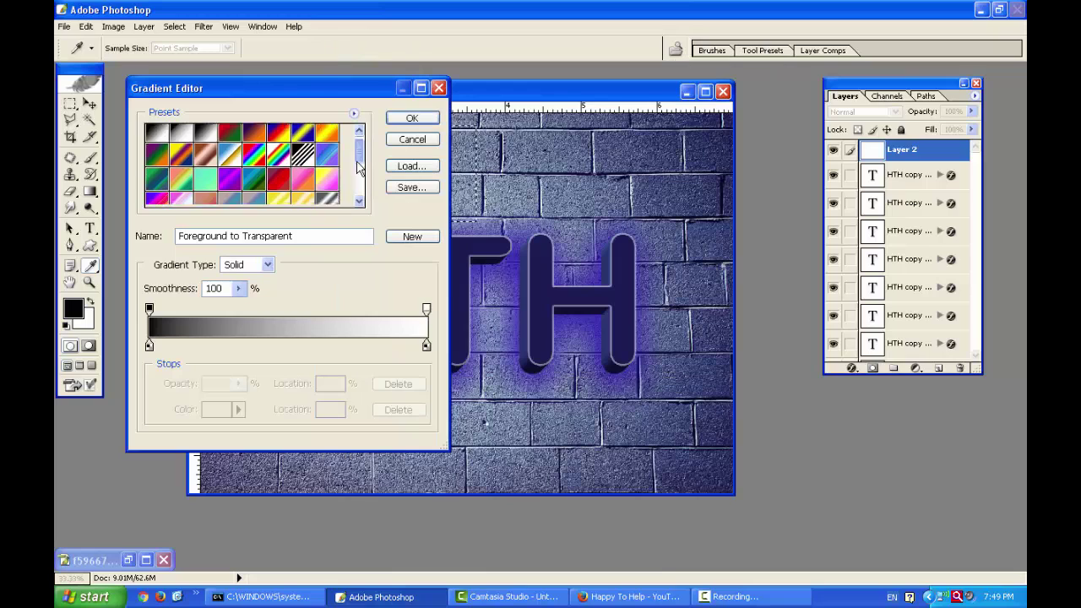
pyautogui.moveTo(356, 167)
pyautogui.mouseDown()
pyautogui.moveTo(360, 196)
pyautogui.moveTo(363, 152)
pyautogui.mouseUp()
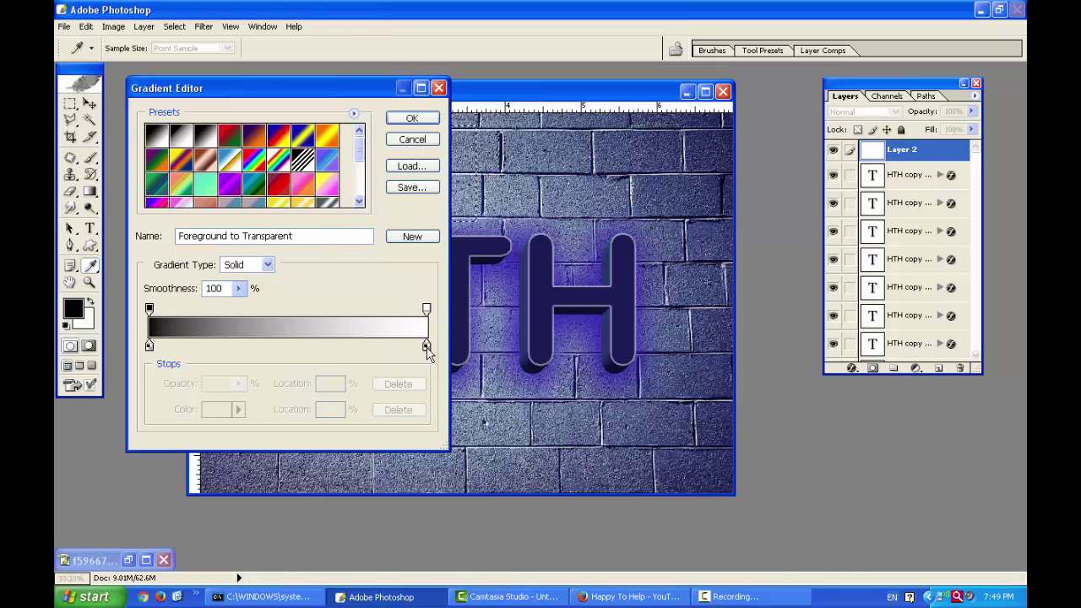
# Set the gradient's start stop to dark navy sampled from the letters and accept
pyautogui.click(149, 345)
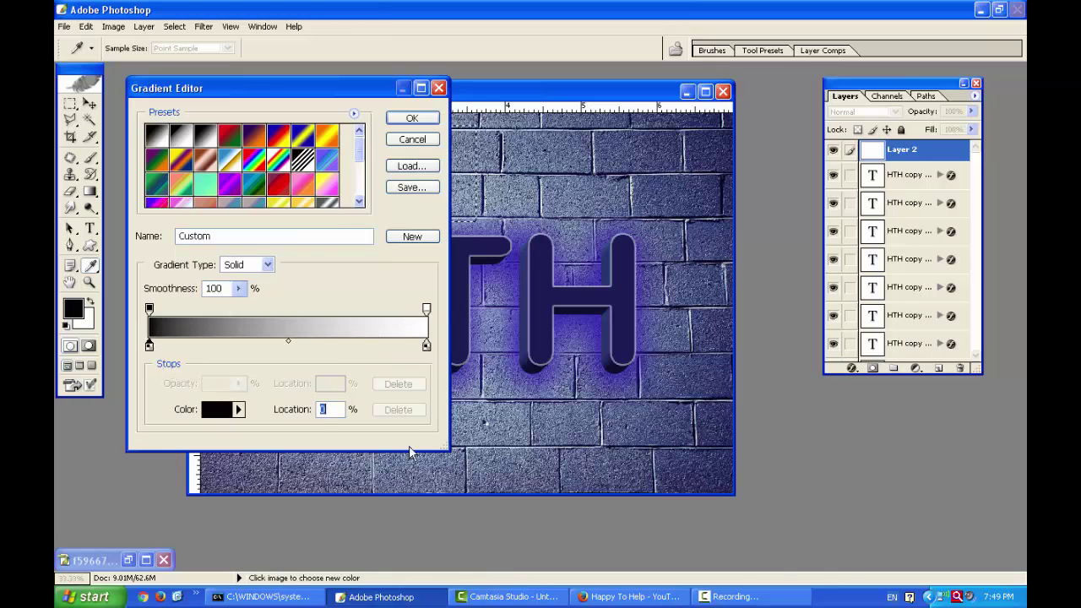
pyautogui.click(558, 425)
pyautogui.moveTo(557, 425); pyautogui.dragTo(492, 346)
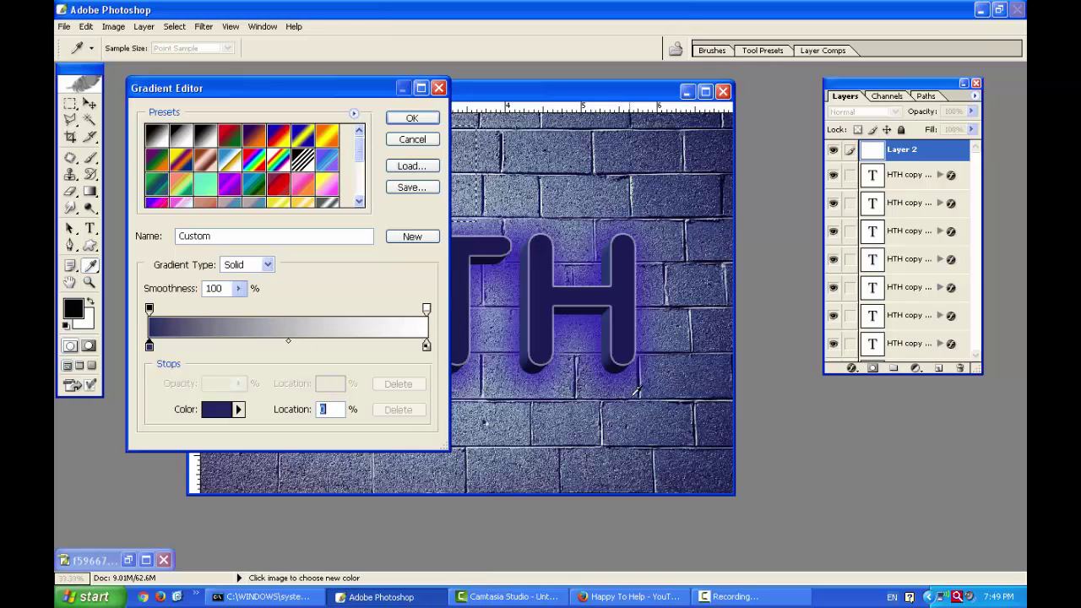
pyautogui.click(672, 352)
pyautogui.moveTo(698, 433); pyautogui.dragTo(695, 430)
pyautogui.click(694, 429)
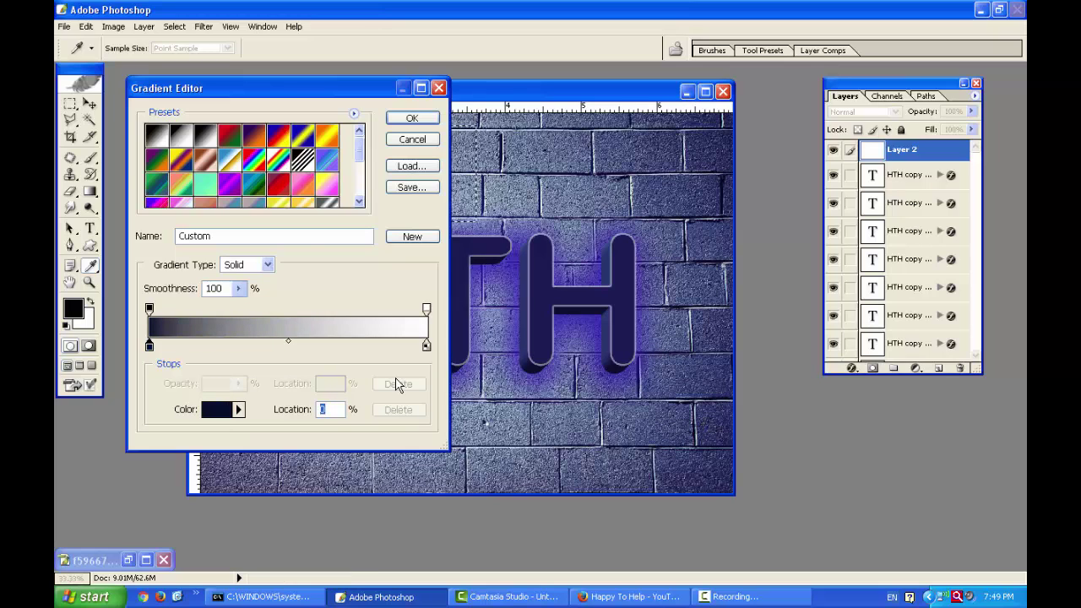
pyautogui.click(412, 118)
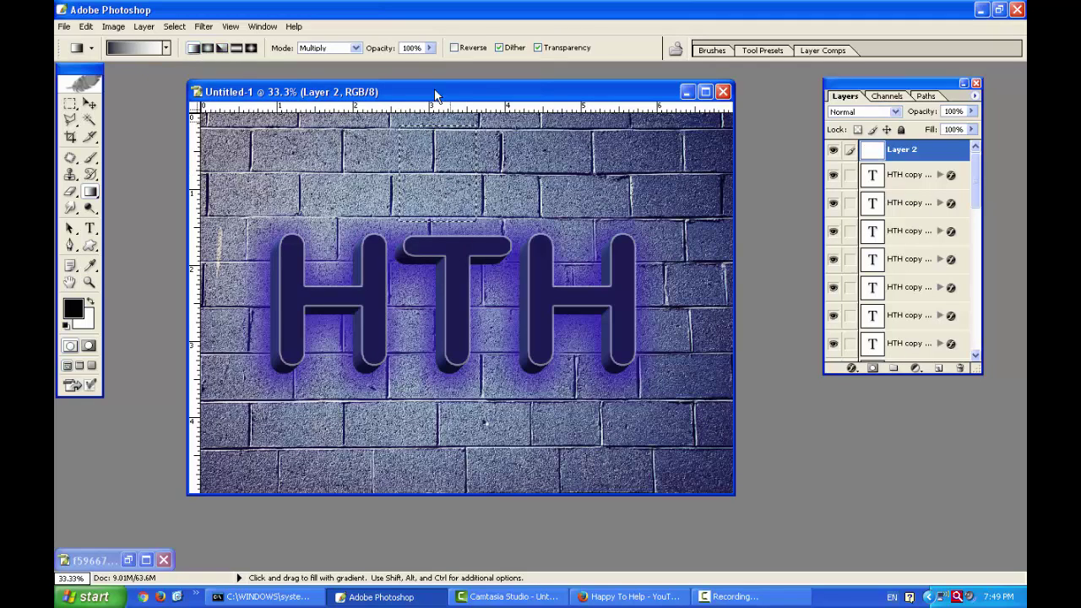
# Fill the selection above the T with the gradient in Multiply mode
pyautogui.click(340, 49)
pyautogui.click(313, 90)
pyautogui.moveTo(471, 174); pyautogui.dragTo(414, 174)
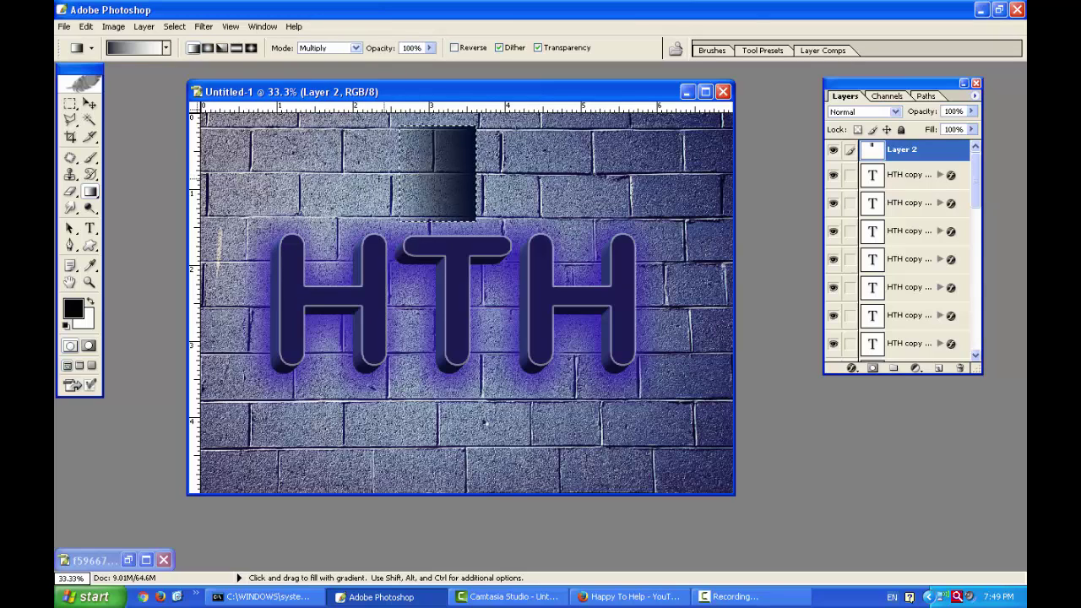
# Move the gradient block above the last H and narrow it to about 55% width
pyautogui.click(90, 103)
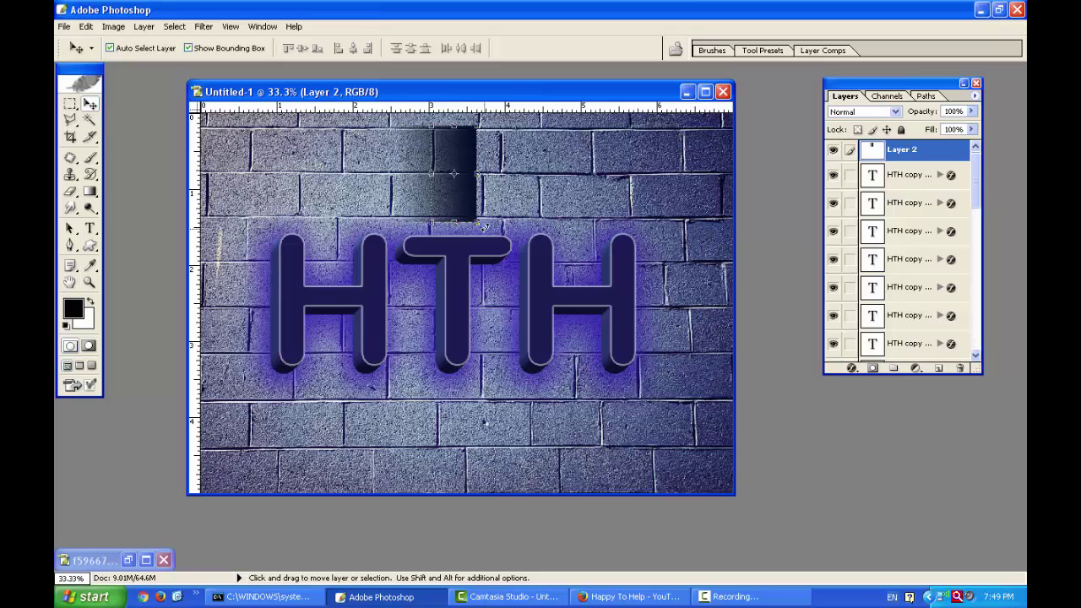
pyautogui.moveTo(456, 206)
pyautogui.mouseDown()
pyautogui.moveTo(365, 365)
pyautogui.moveTo(537, 214)
pyautogui.moveTo(539, 187)
pyautogui.mouseUp()
pyautogui.hotkey('ctrl', 't')
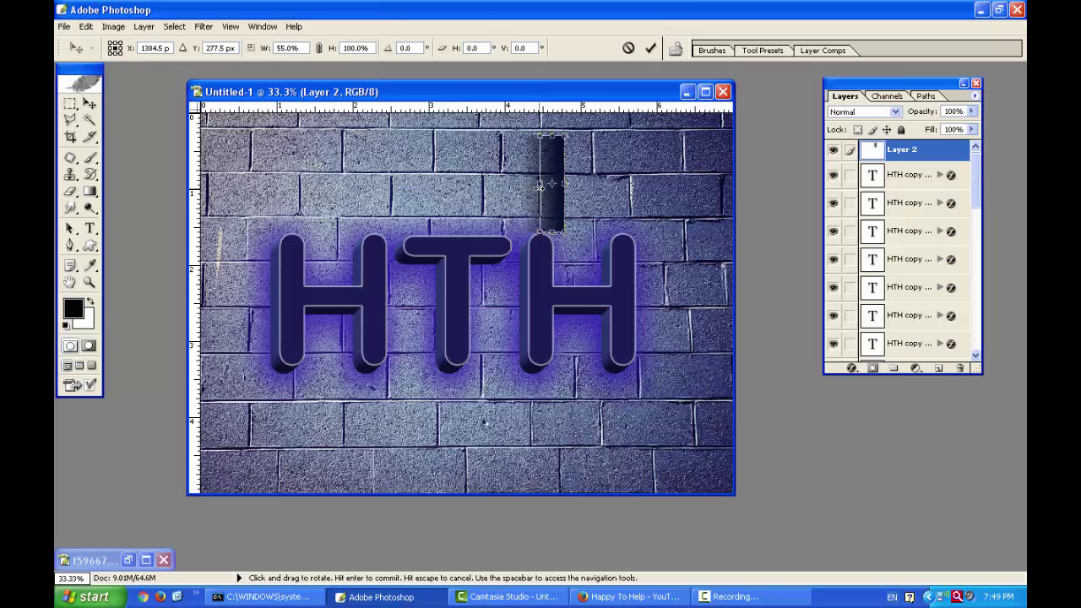
pyautogui.click(88, 102)
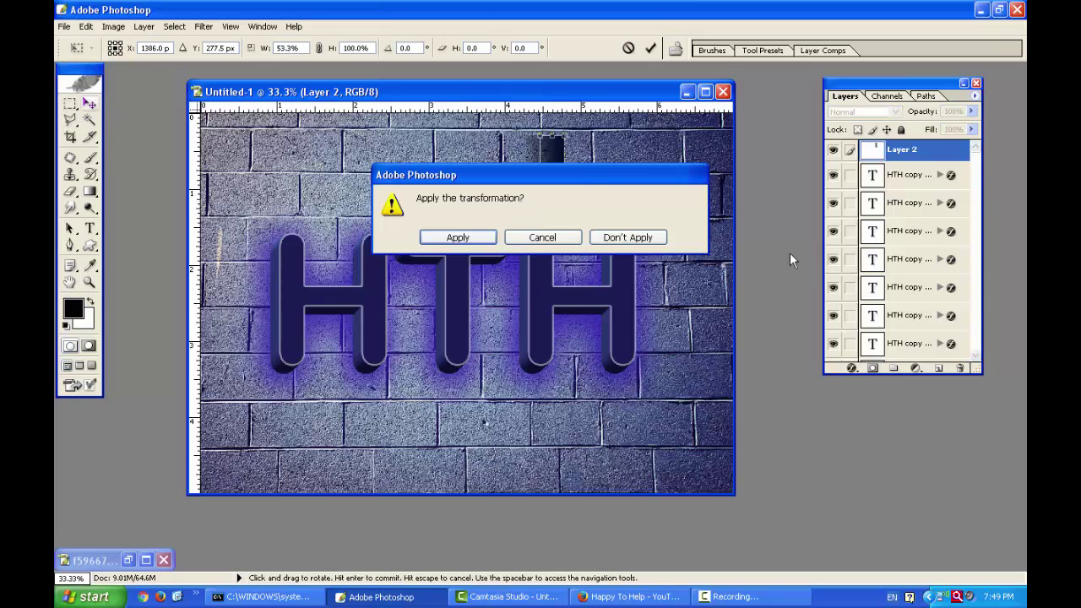
pyautogui.click(488, 239)
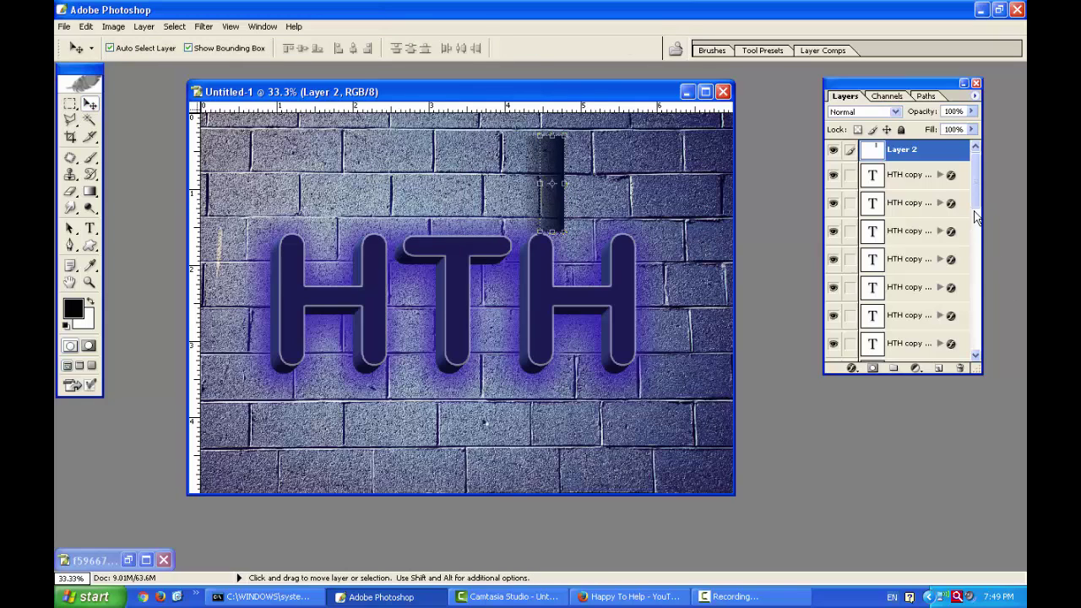
# Reorder Layer 2 to sit just beneath the main HTH layer, above Layer 1
pyautogui.moveTo(939, 153); pyautogui.dragTo(938, 325)
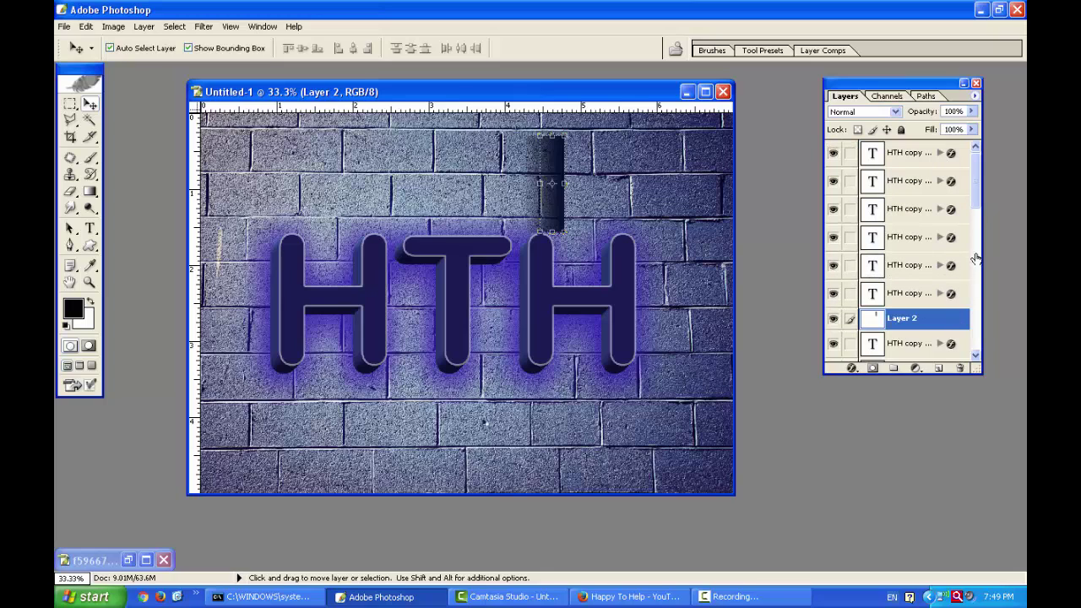
pyautogui.moveTo(977, 203); pyautogui.dragTo(957, 342)
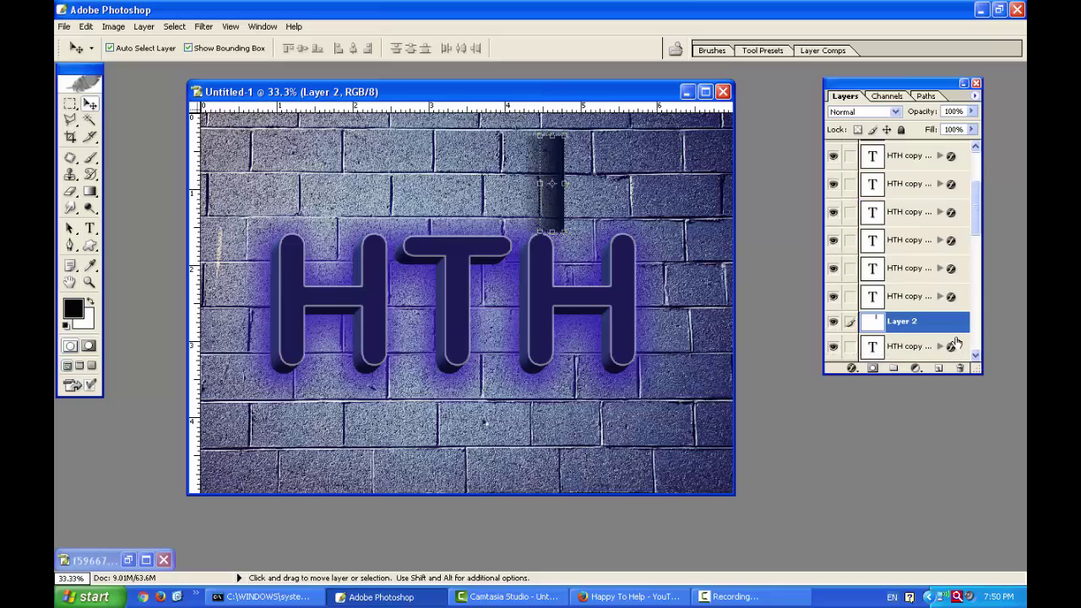
pyautogui.click(939, 346)
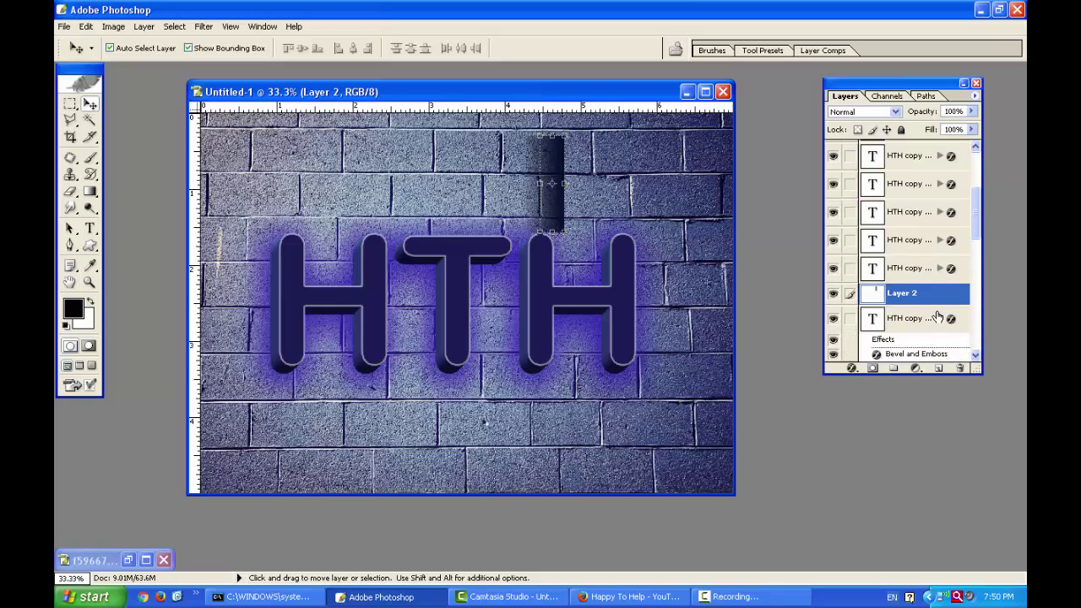
pyautogui.hotkey('ctrl', 'z')
pyautogui.moveTo(935, 189); pyautogui.dragTo(926, 329)
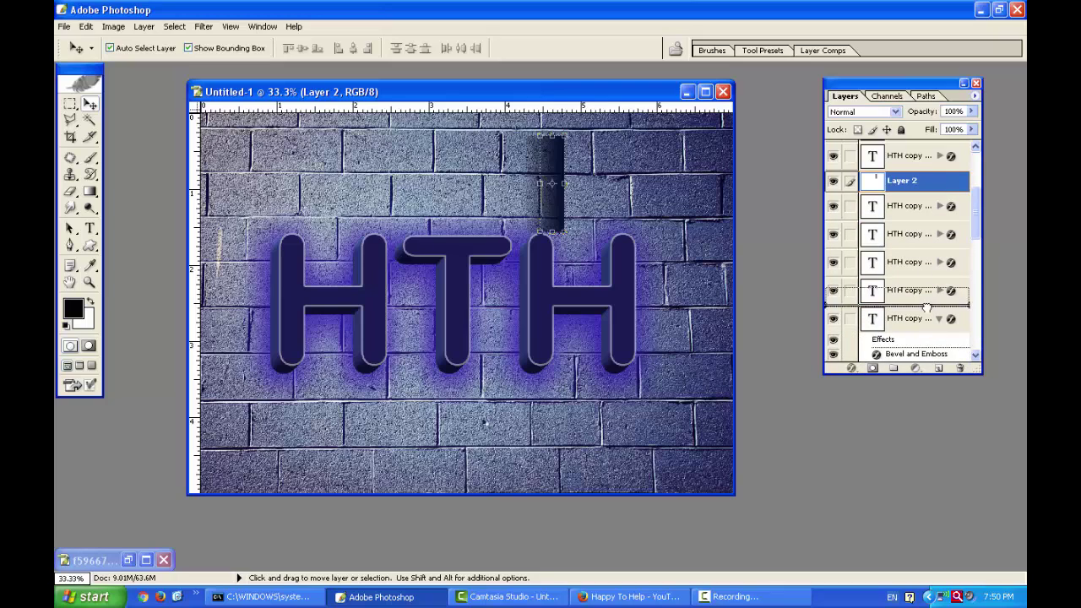
pyautogui.moveTo(919, 187); pyautogui.dragTo(961, 308)
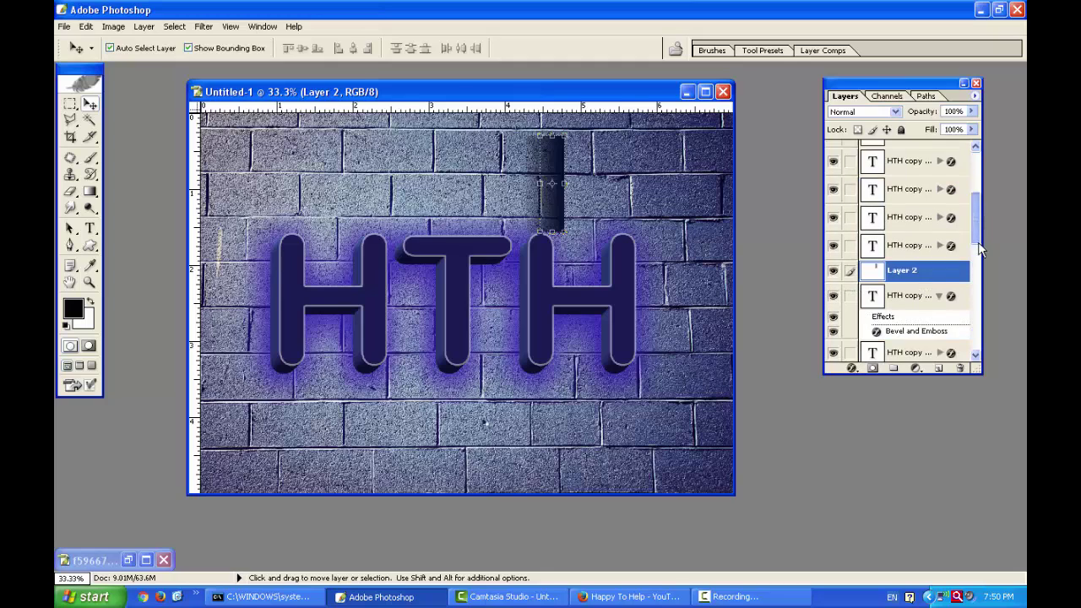
pyautogui.moveTo(976, 244); pyautogui.dragTo(979, 259)
pyautogui.moveTo(925, 160); pyautogui.dragTo(950, 352)
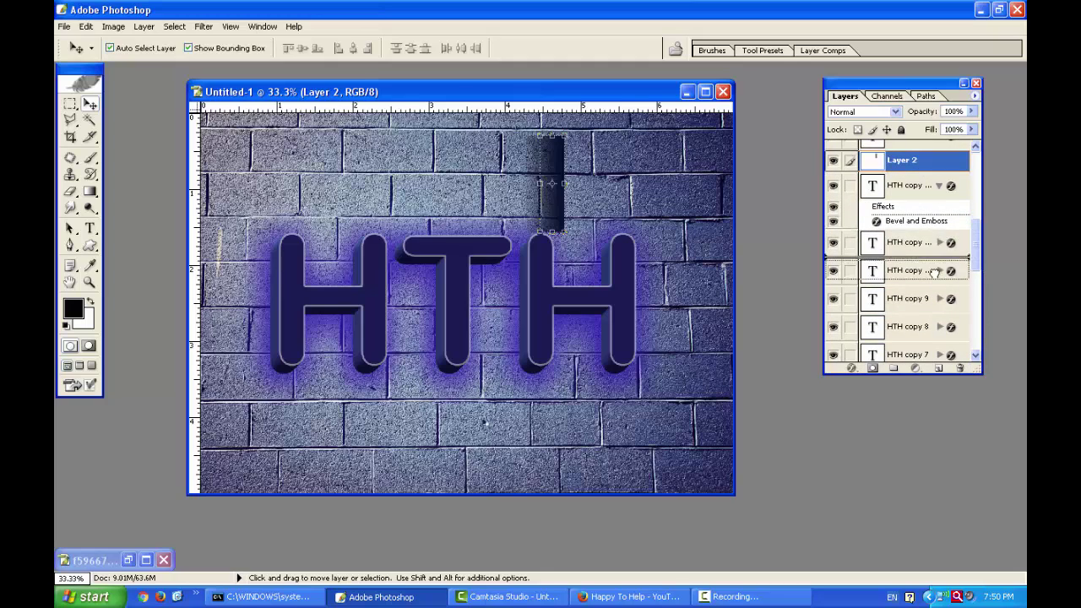
pyautogui.click(975, 279)
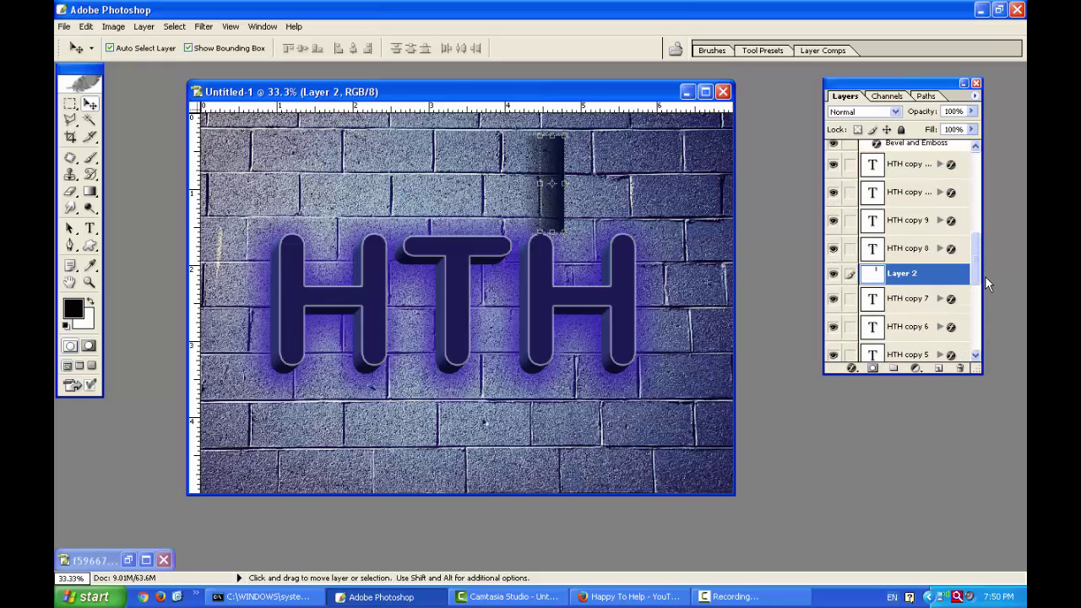
pyautogui.moveTo(922, 150); pyautogui.dragTo(938, 322)
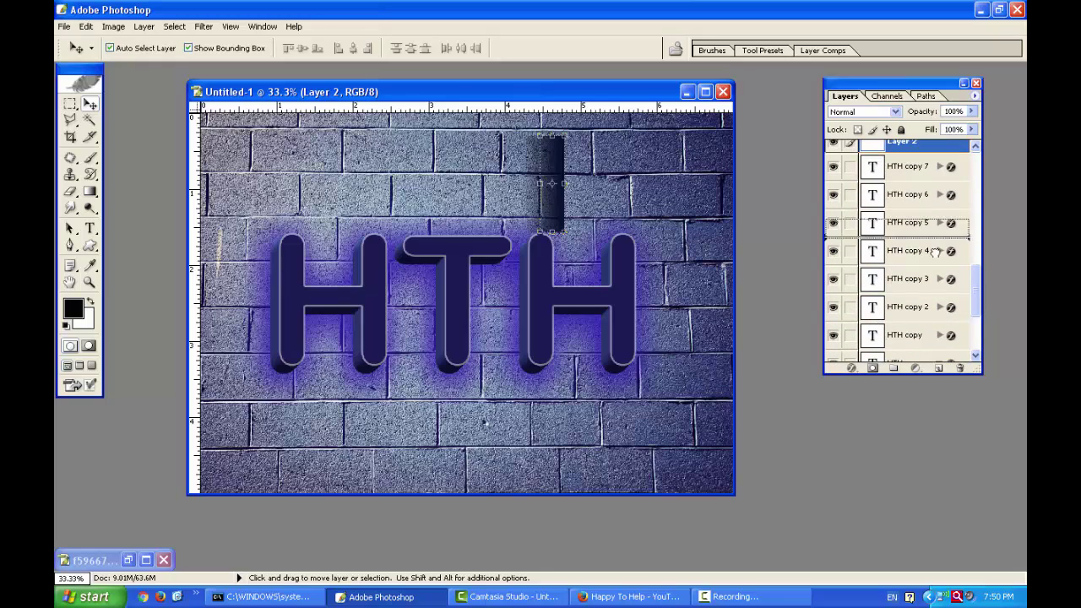
pyautogui.click(976, 300)
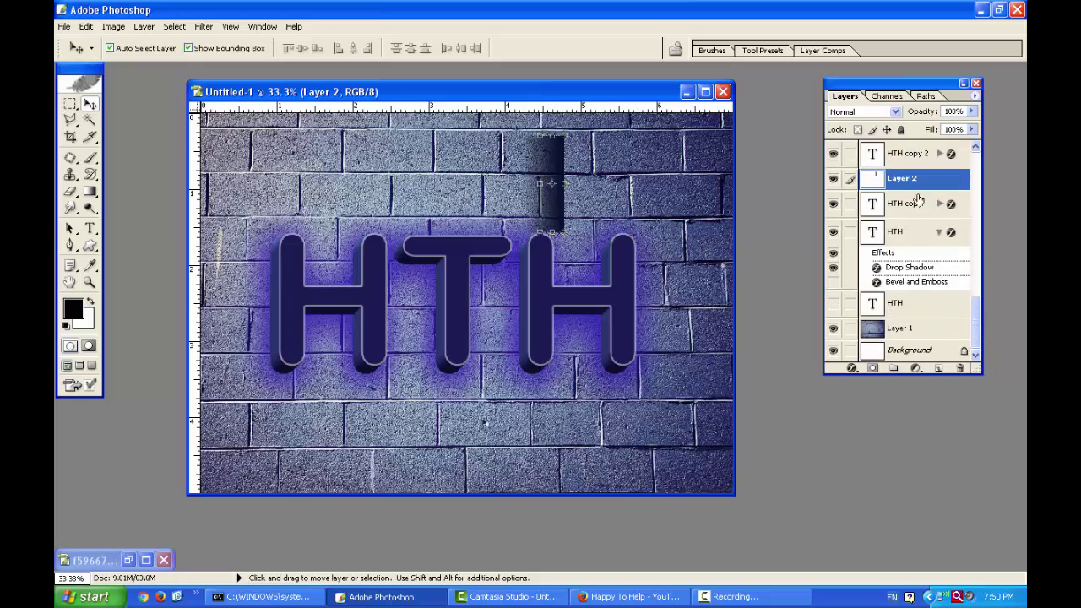
pyautogui.moveTo(919, 228); pyautogui.dragTo(921, 297)
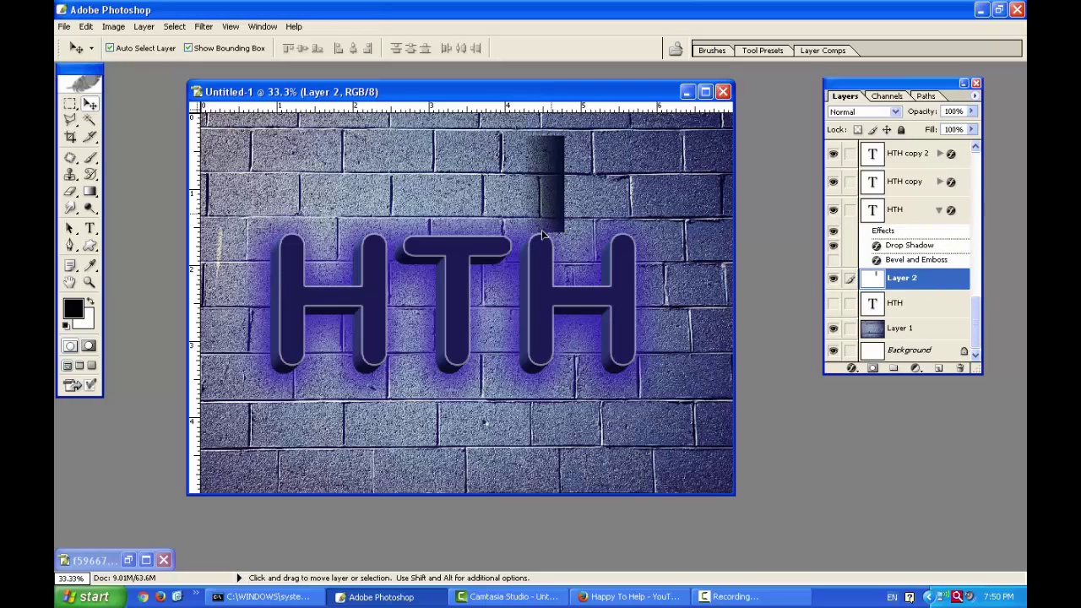
# Move the dark bar beside the first H's left side and stretch it taller
pyautogui.moveTo(545, 217); pyautogui.dragTo(263, 352)
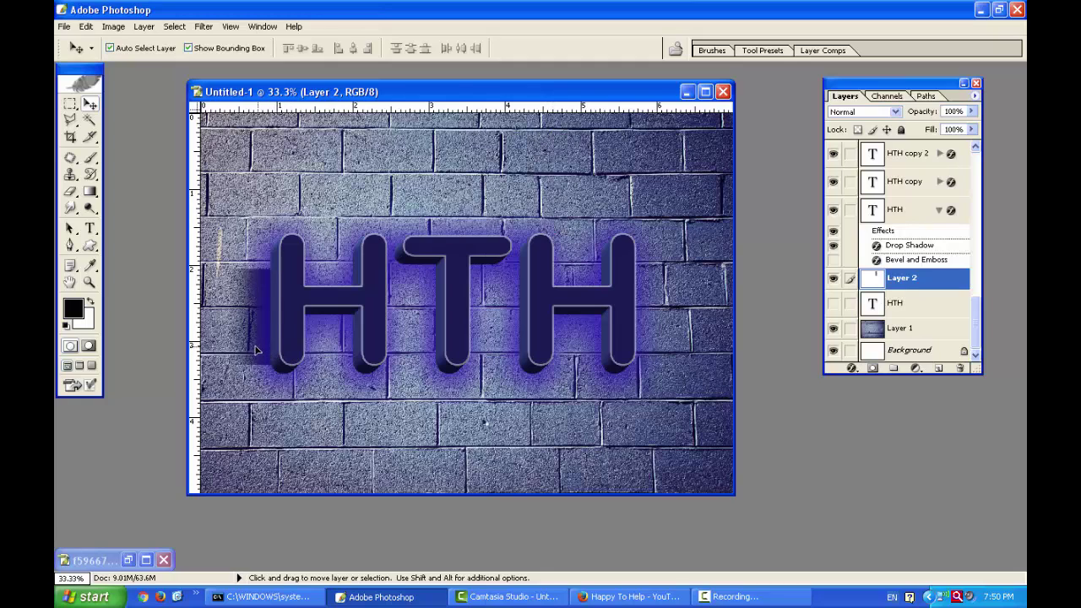
pyautogui.moveTo(263, 353); pyautogui.dragTo(265, 350)
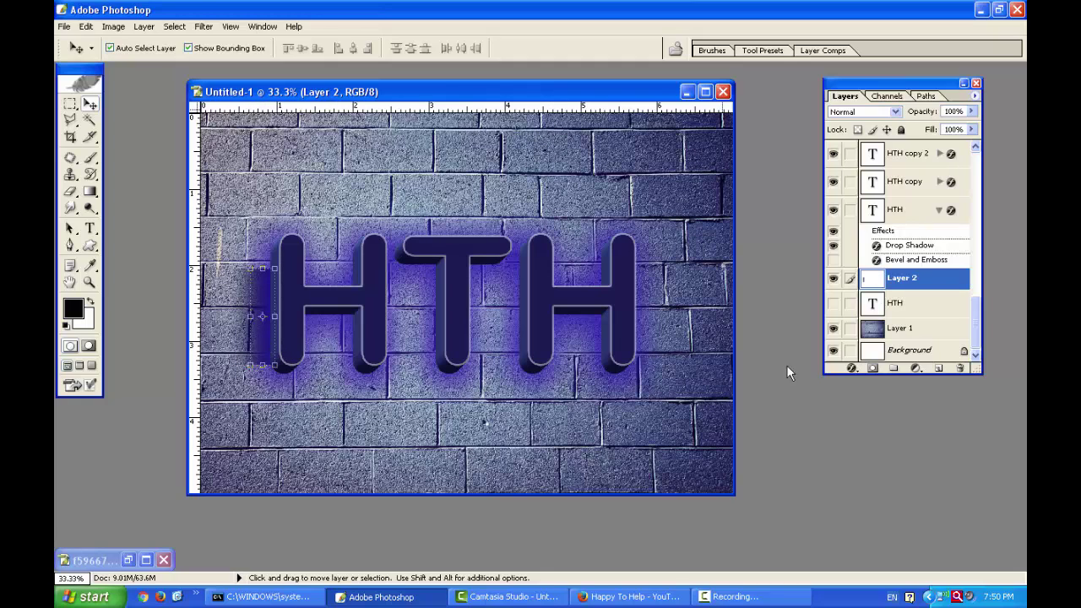
pyautogui.moveTo(923, 284); pyautogui.dragTo(919, 212)
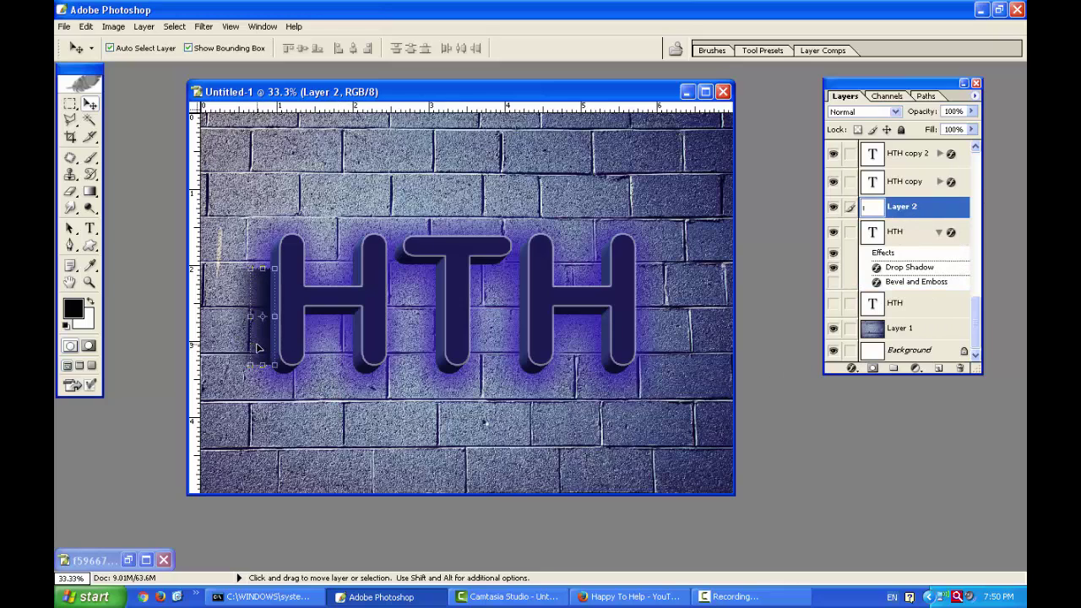
pyautogui.moveTo(258, 347); pyautogui.dragTo(260, 352)
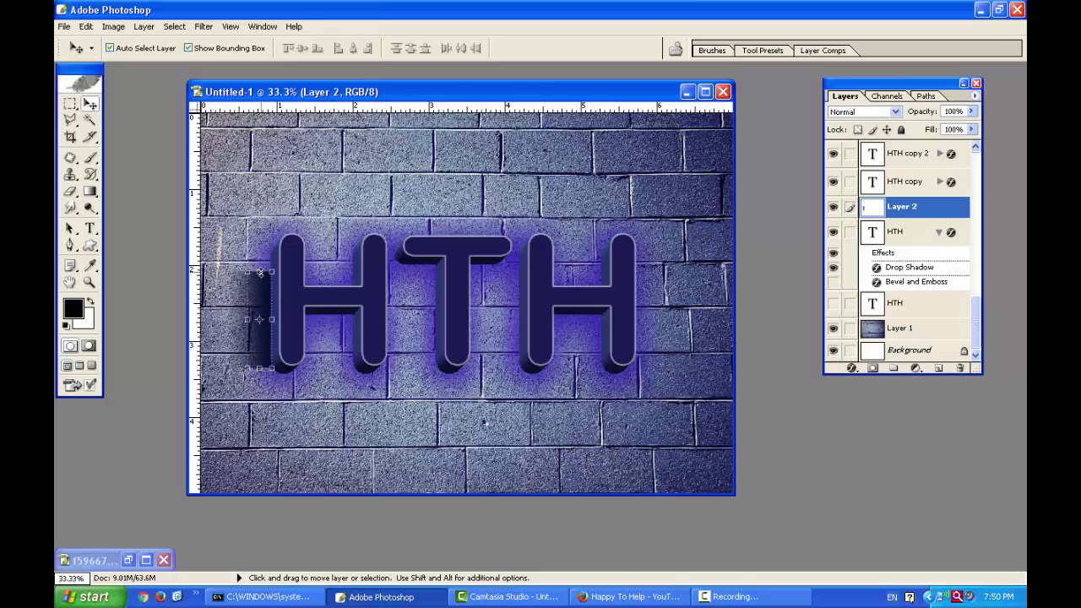
pyautogui.moveTo(261, 272); pyautogui.dragTo(261, 242)
pyautogui.press('Return')
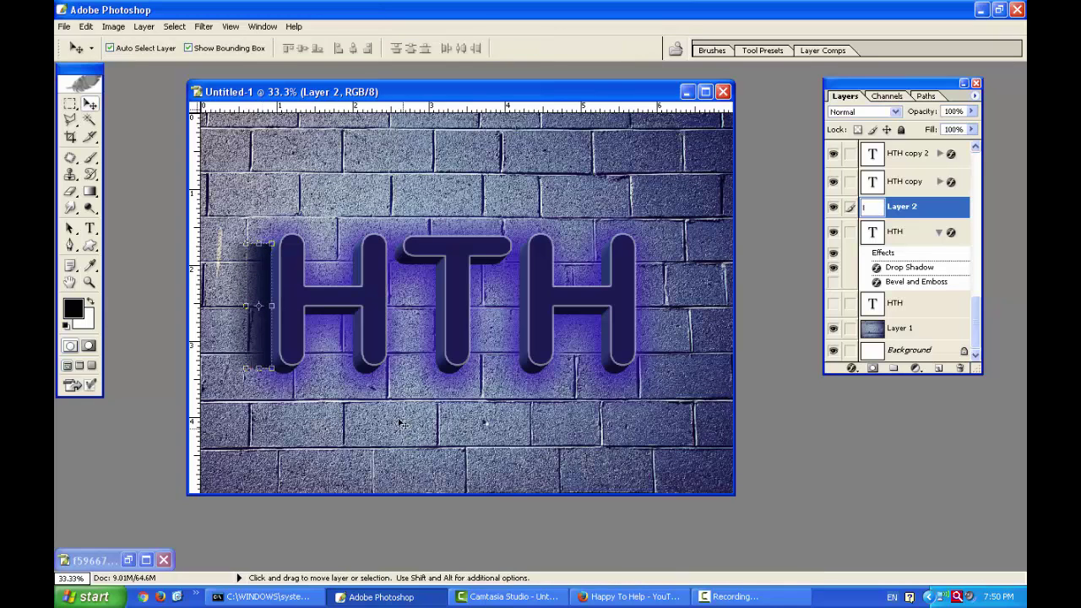
# Reposition the brick wall to fill the canvas and stretch the bar to the letter tops
pyautogui.moveTo(263, 284); pyautogui.dragTo(255, 283)
pyautogui.click(256, 284)
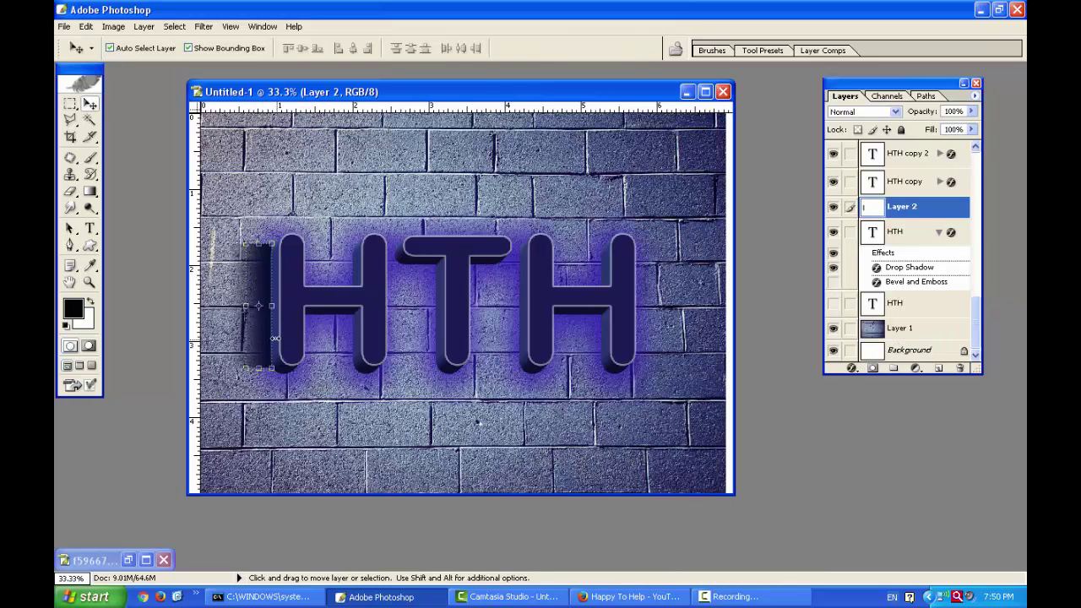
pyautogui.click(615, 390)
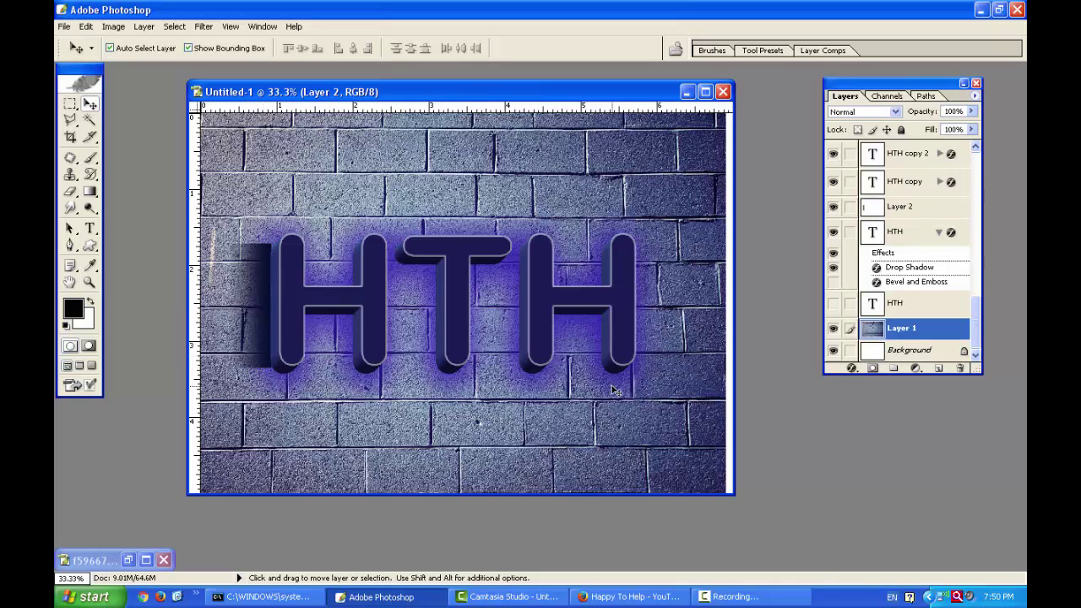
pyautogui.moveTo(649, 431); pyautogui.dragTo(262, 331)
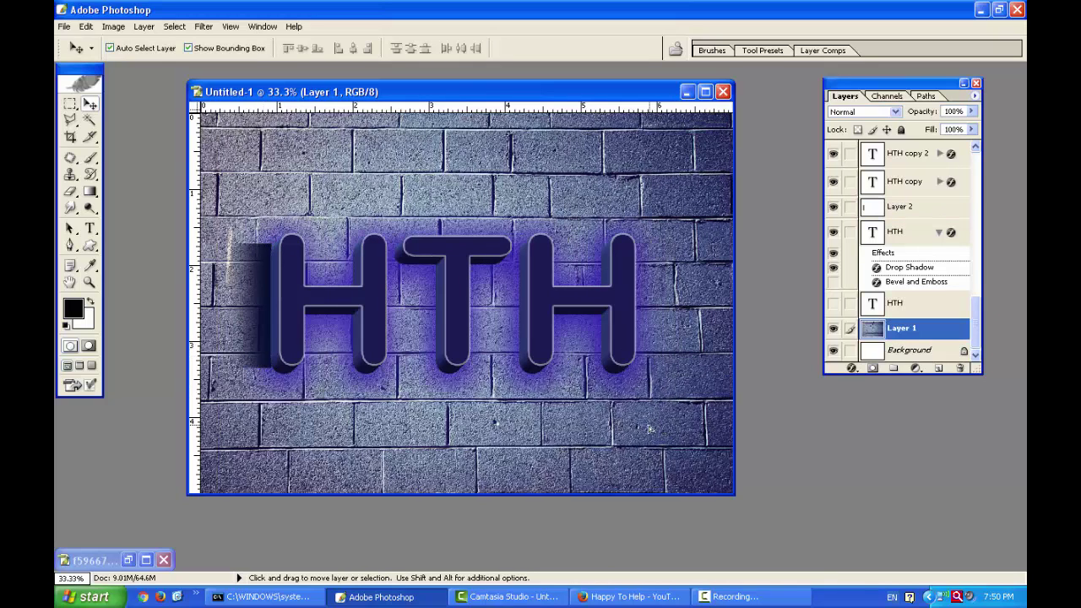
pyautogui.click(262, 330)
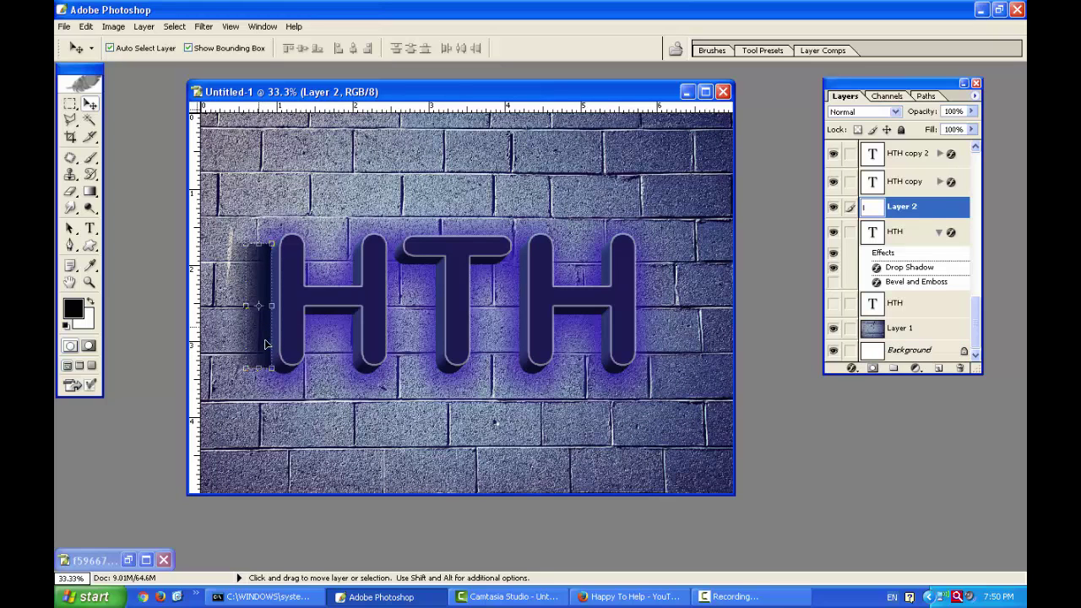
pyautogui.click(448, 335)
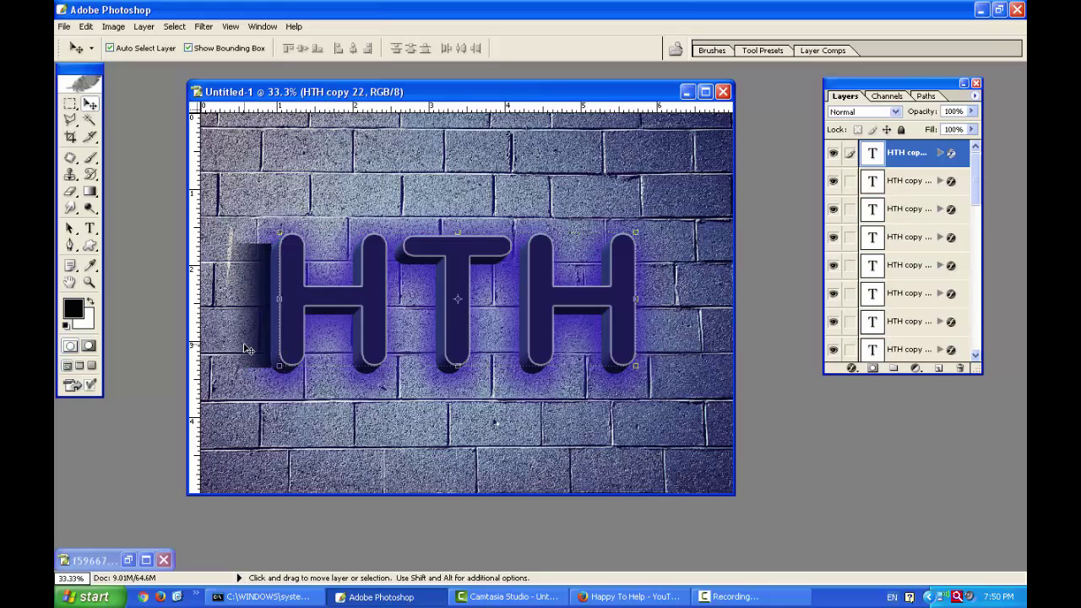
pyautogui.moveTo(254, 341); pyautogui.dragTo(255, 341)
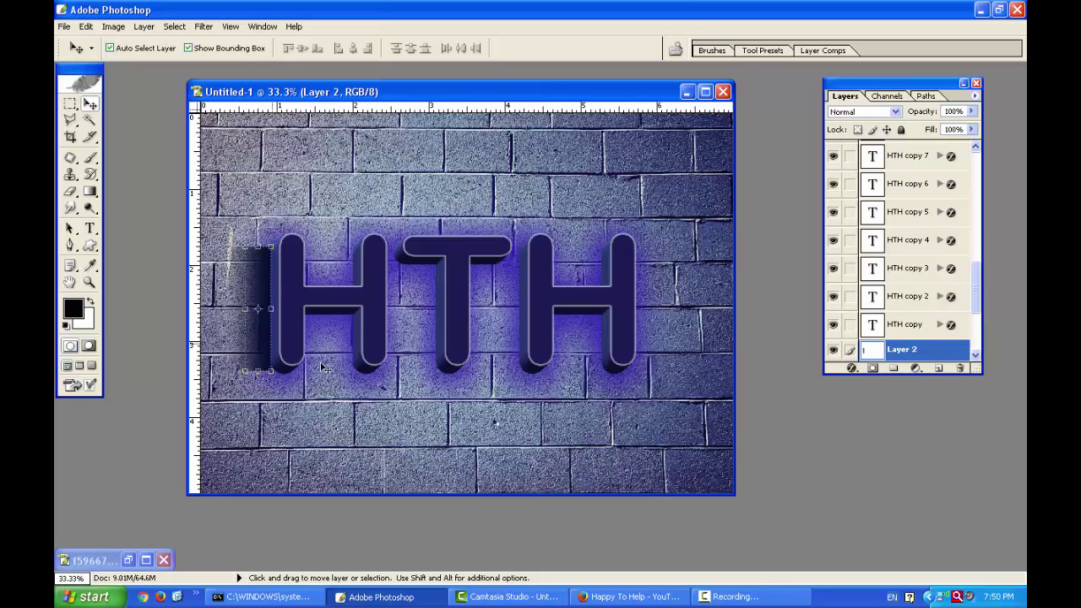
pyautogui.moveTo(260, 248); pyautogui.dragTo(260, 242)
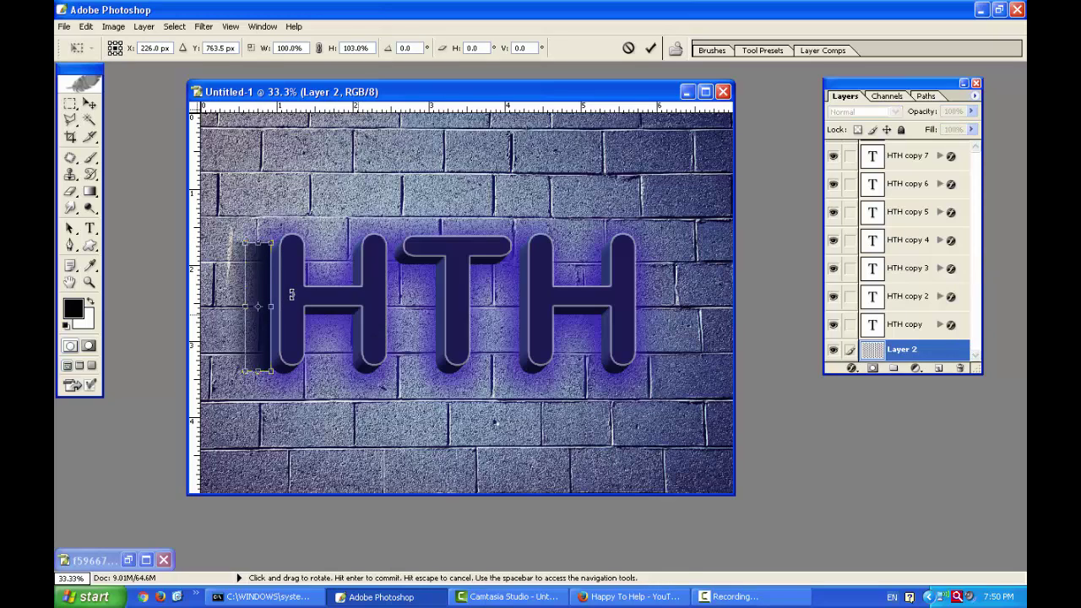
pyautogui.press('Return')
# Reselect the dark bar layer and preview an orange-brown foreground colour without keeping it
pyautogui.click(443, 424)
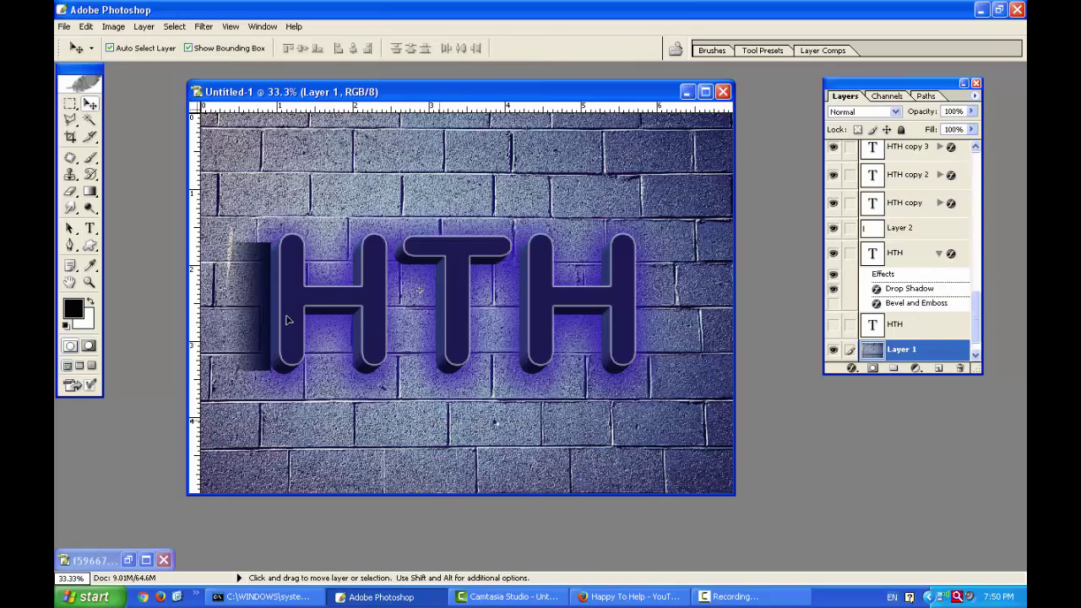
pyautogui.click(258, 320)
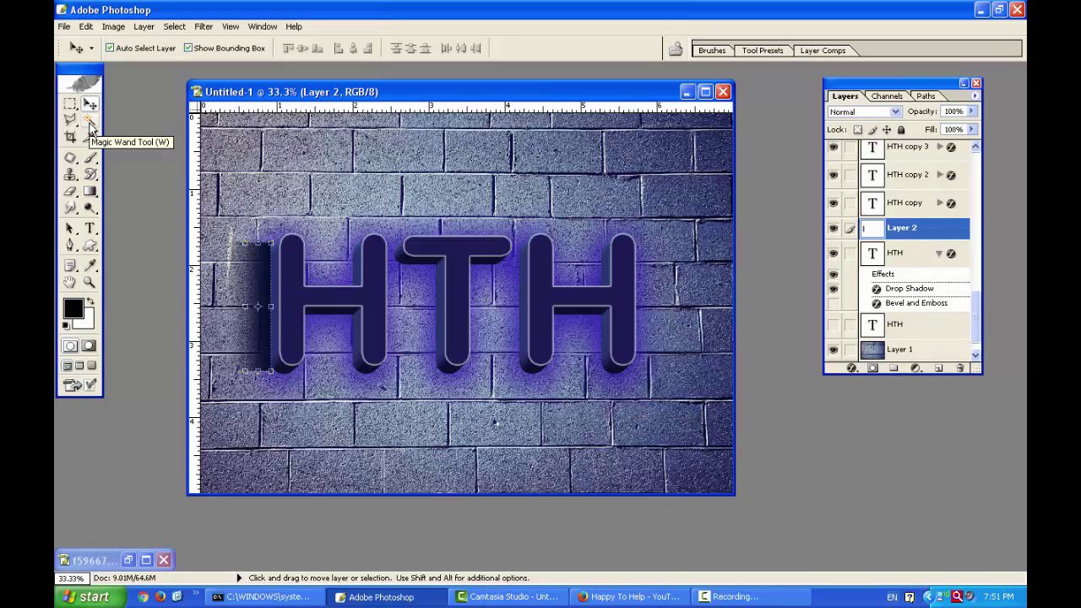
pyautogui.click(75, 309)
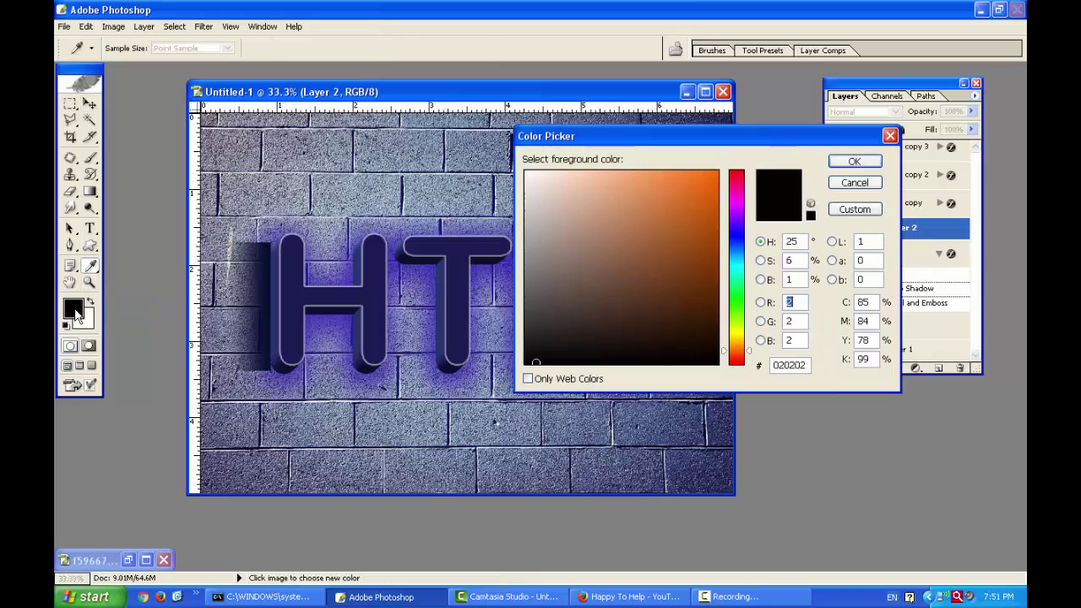
pyautogui.moveTo(557, 222); pyautogui.dragTo(757, 218)
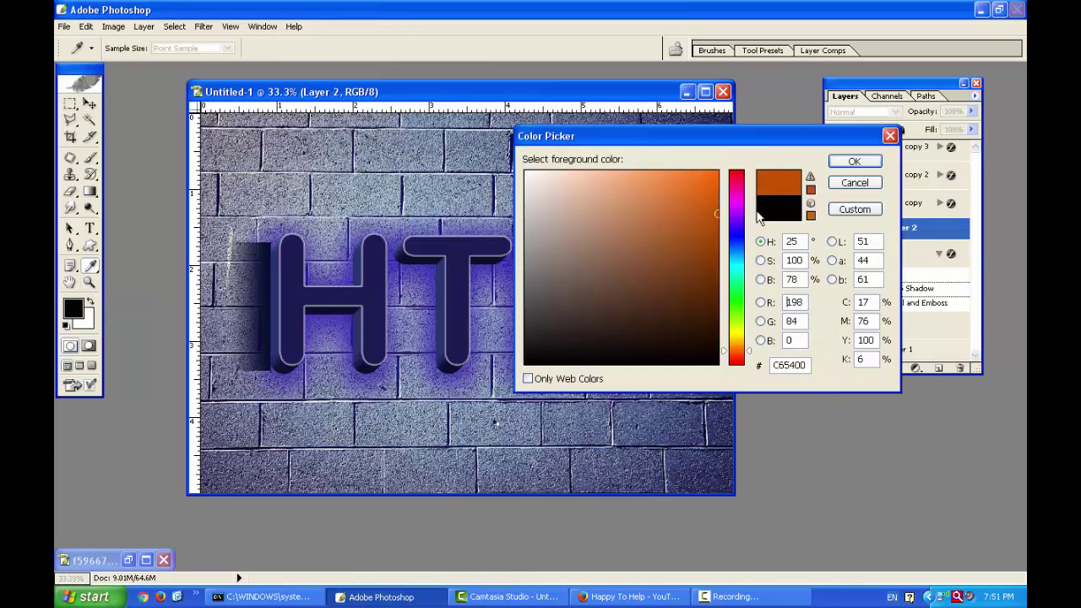
pyautogui.click(854, 182)
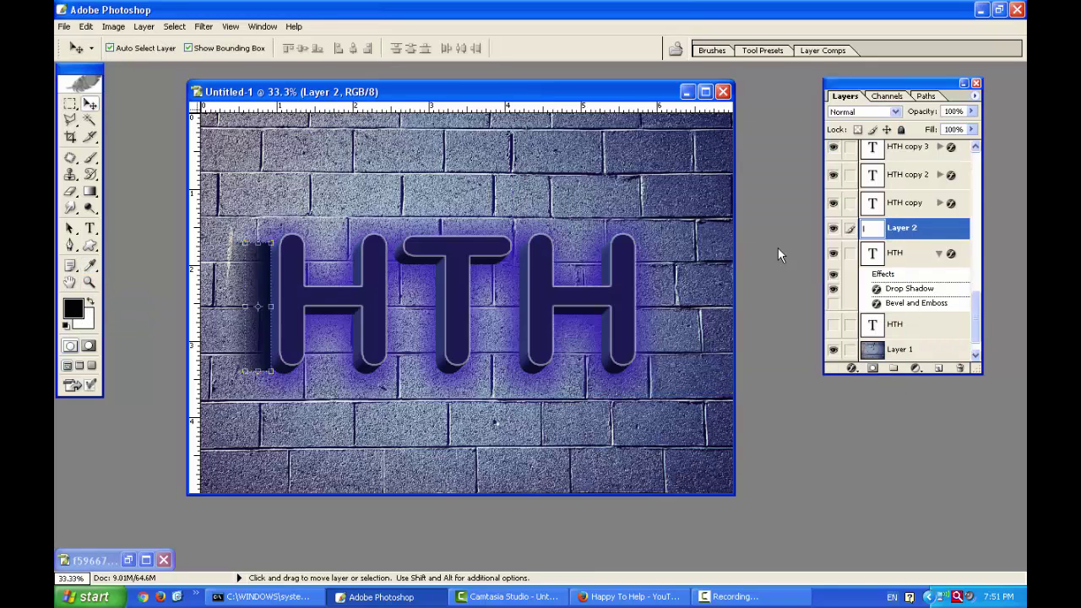
# Give the strip beside the first H a medium-blue 485AB1 Color Overlay
pyautogui.click(852, 370)
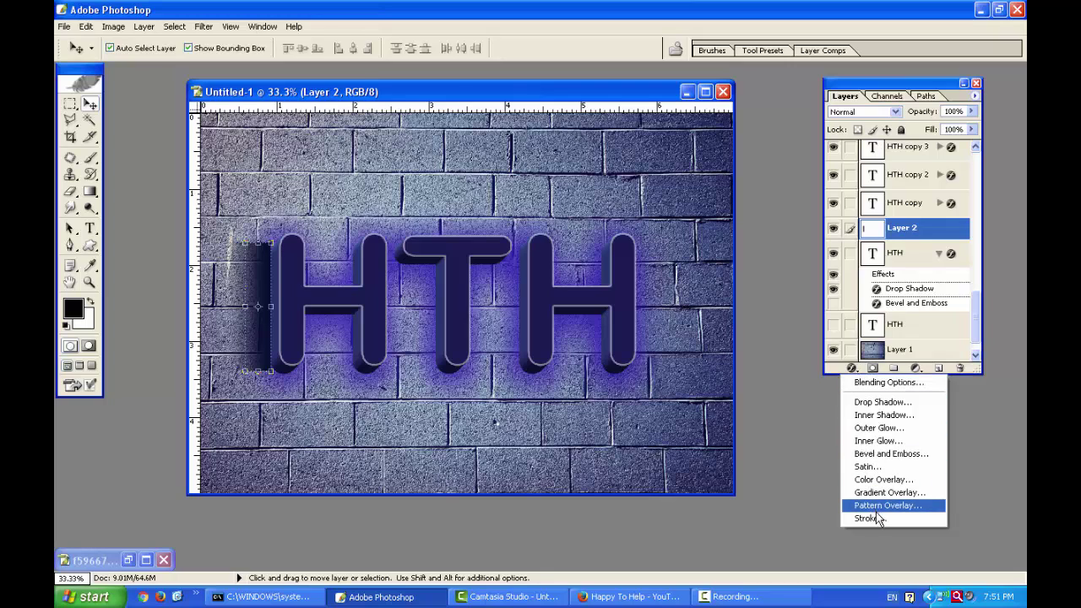
pyautogui.click(879, 479)
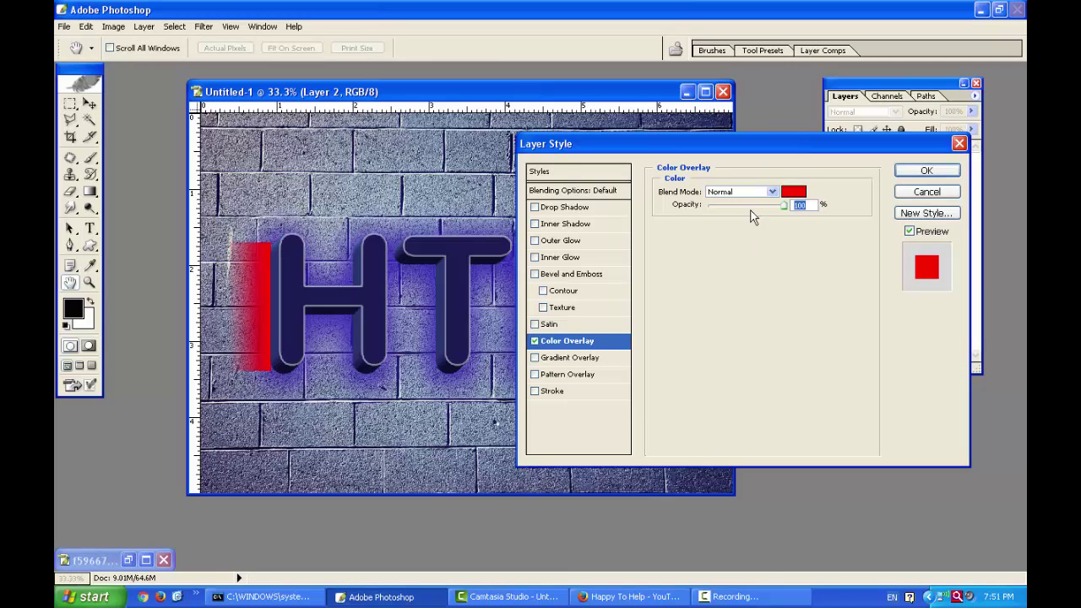
pyautogui.click(794, 191)
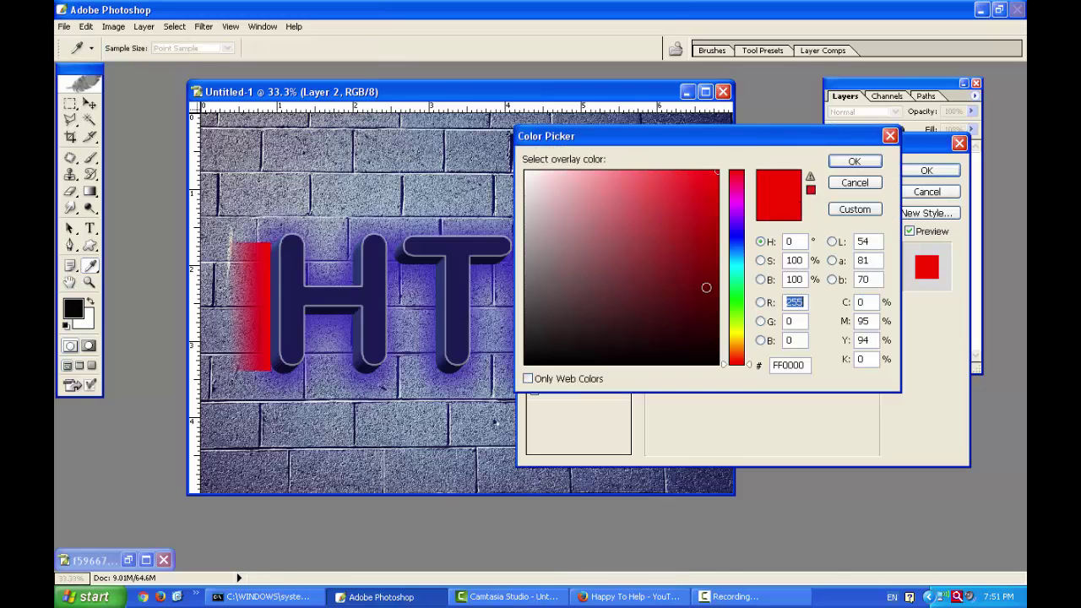
pyautogui.moveTo(570, 279); pyautogui.dragTo(604, 241)
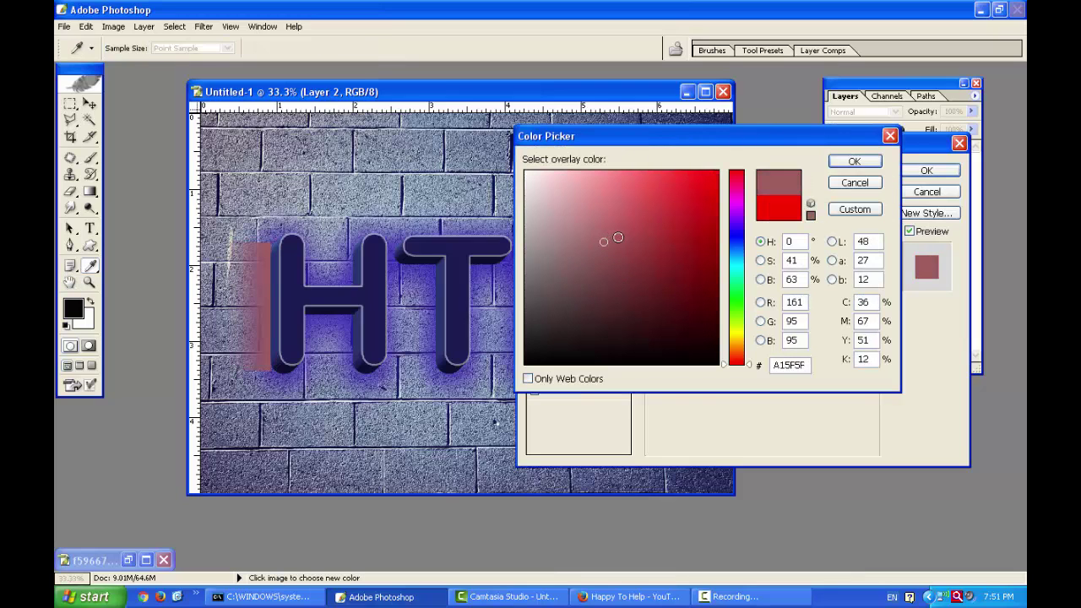
pyautogui.click(409, 384)
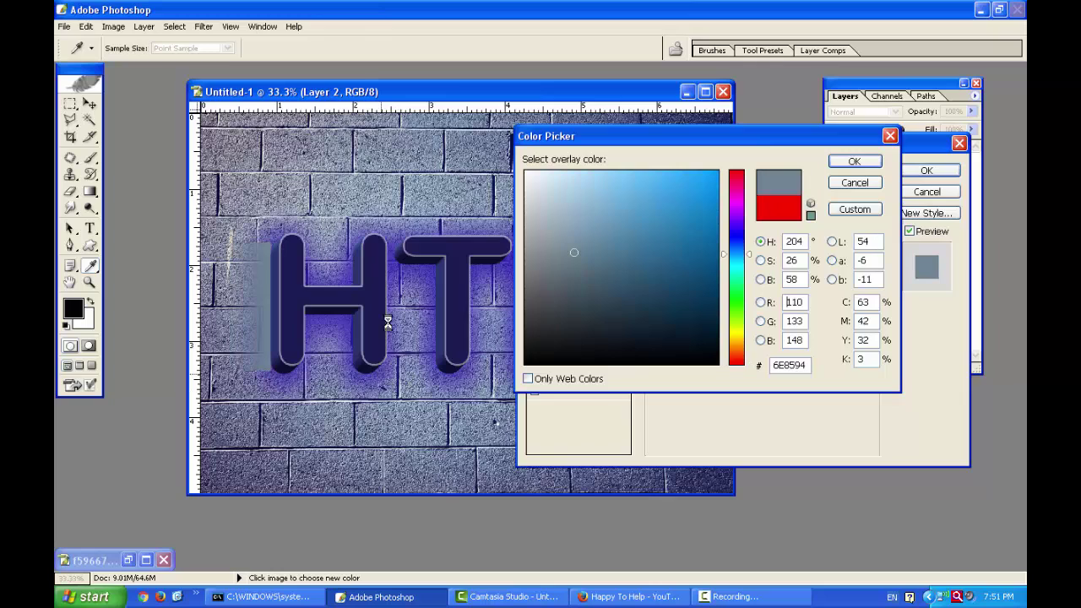
pyautogui.moveTo(349, 236); pyautogui.dragTo(375, 272)
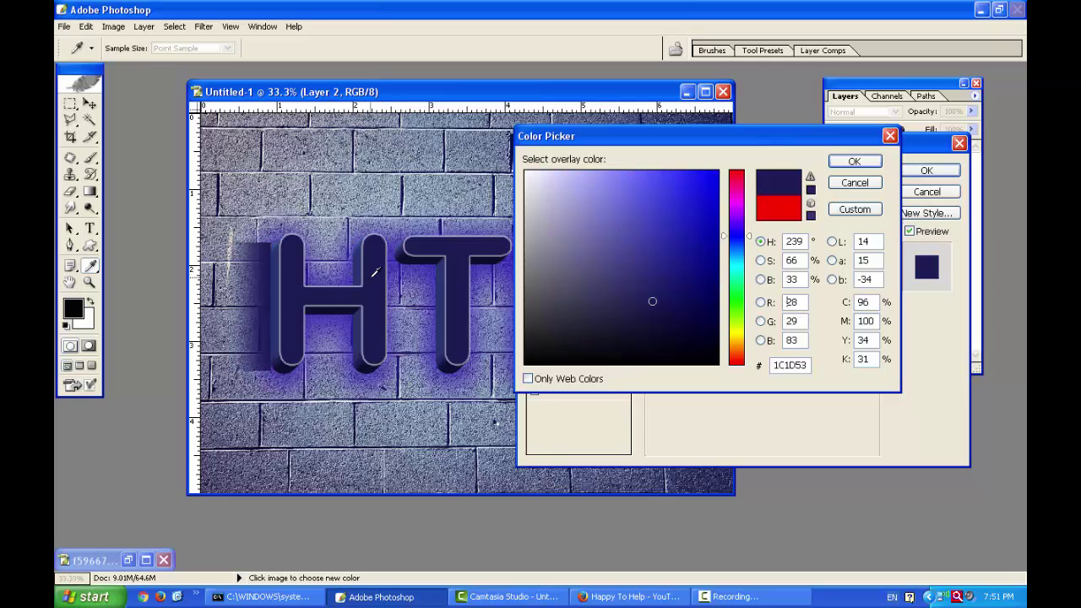
pyautogui.click(277, 305)
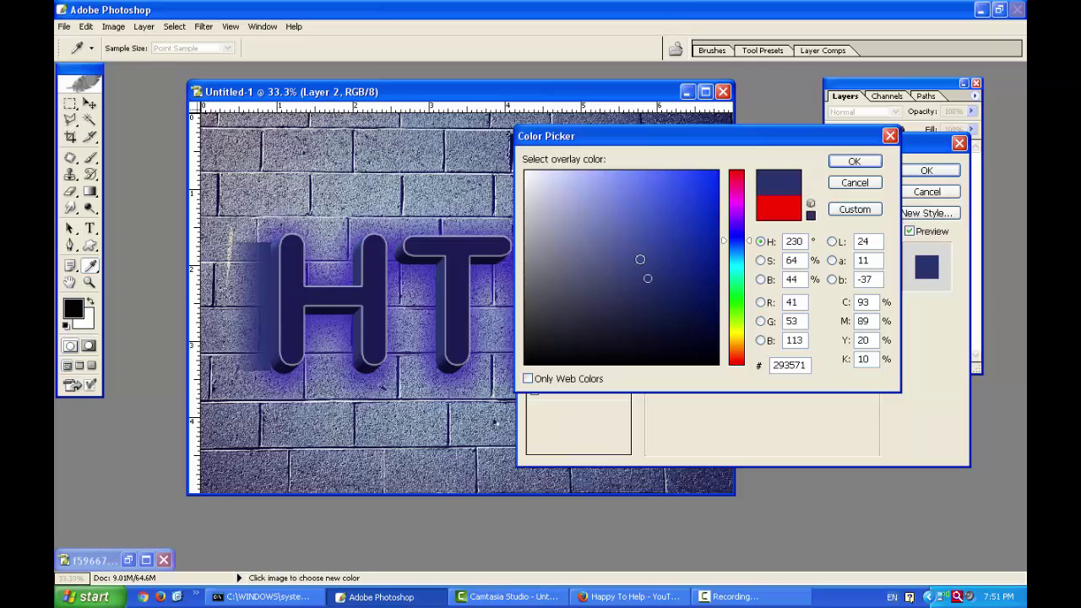
pyautogui.moveTo(640, 254); pyautogui.dragTo(641, 230)
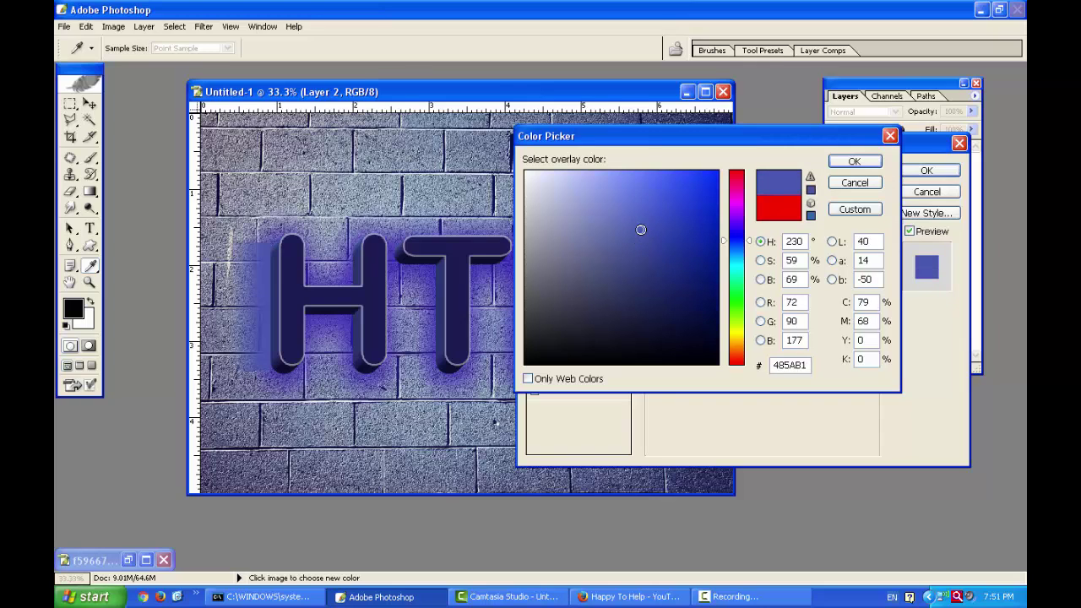
pyautogui.click(854, 160)
pyautogui.click(927, 170)
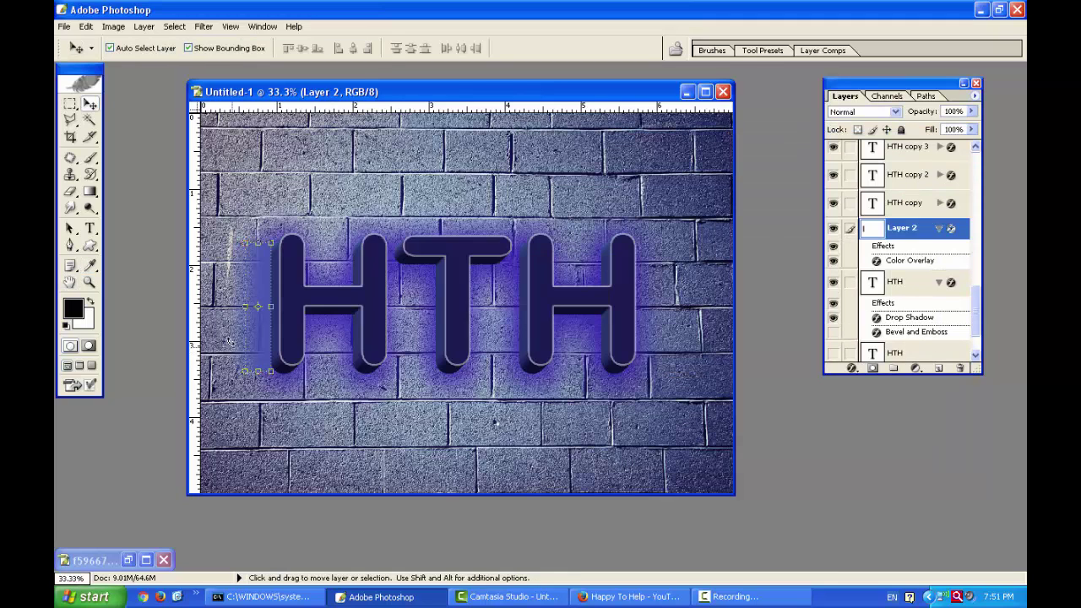
# Place the blue shadow strip beside the first H and duplicate it beside the T and last H
pyautogui.moveTo(251, 337); pyautogui.dragTo(344, 332)
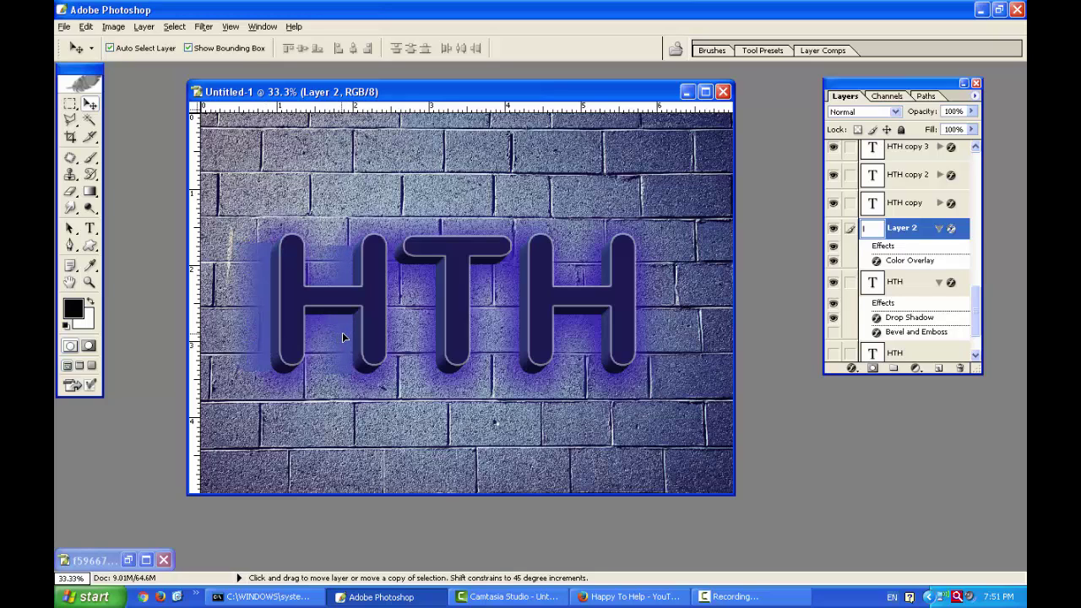
pyautogui.hotkey('ctrl', 'j')
pyautogui.moveTo(342, 338); pyautogui.dragTo(437, 339)
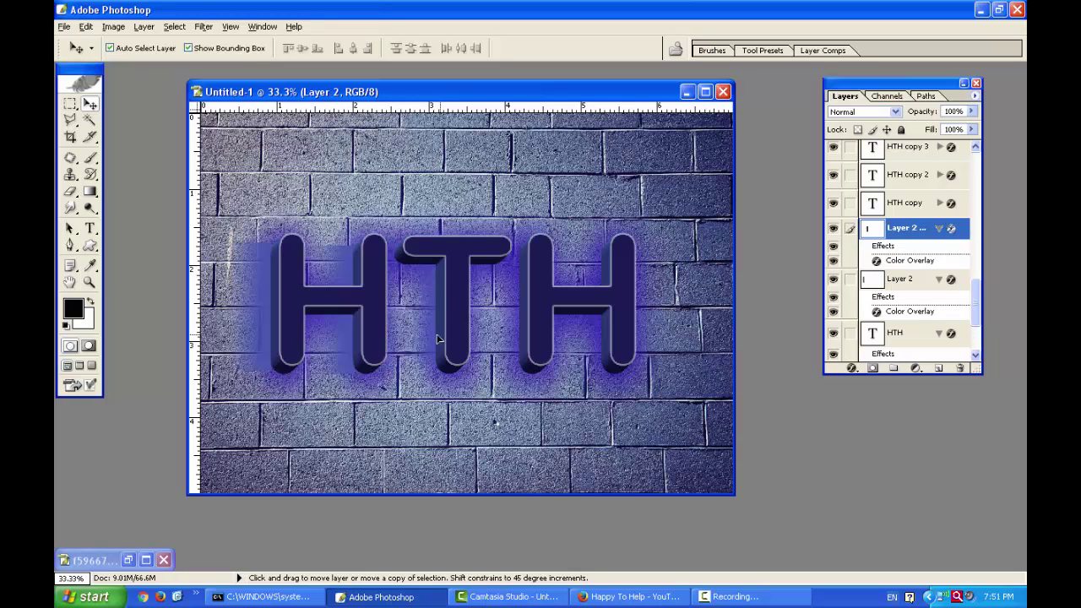
pyautogui.hotkey('ctrl', 'j')
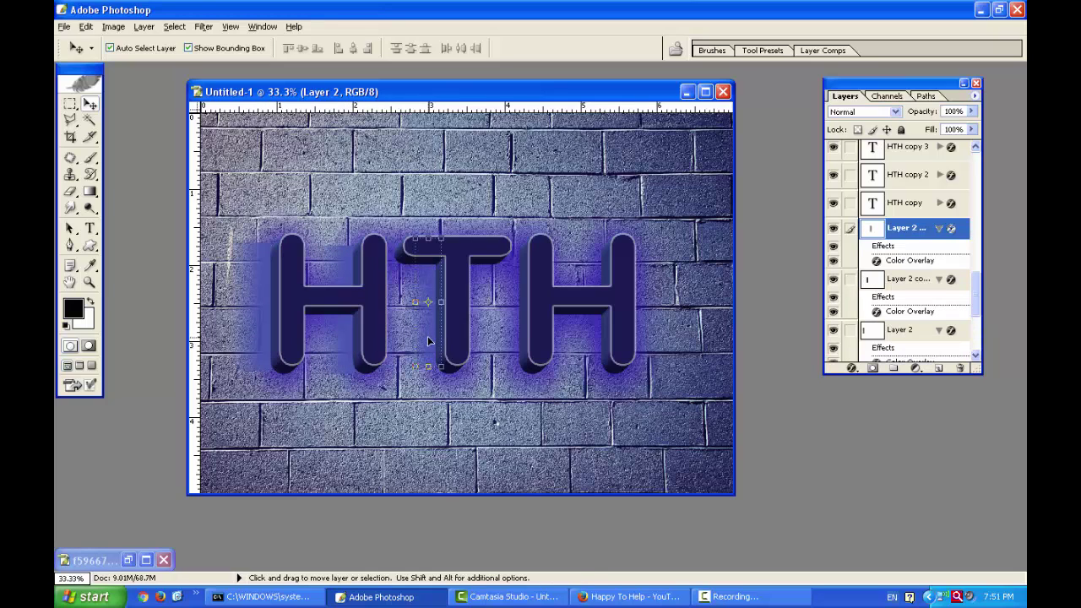
pyautogui.moveTo(427, 337); pyautogui.dragTo(516, 327)
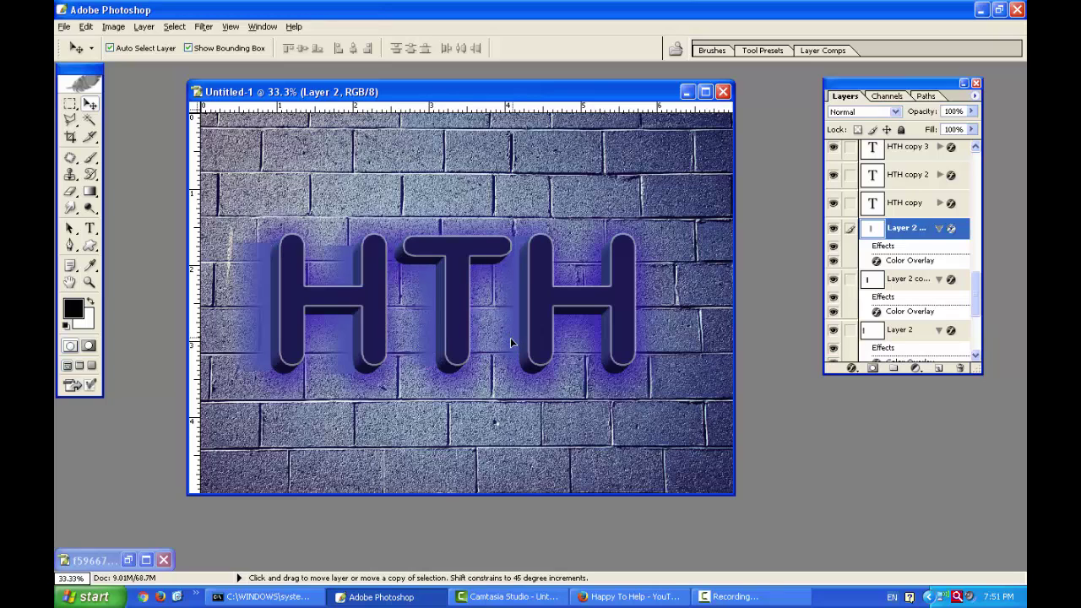
pyautogui.hotkey('ctrl', 'j')
pyautogui.moveTo(511, 337); pyautogui.dragTo(588, 343)
pyautogui.hotkey('ctrl', 'j')
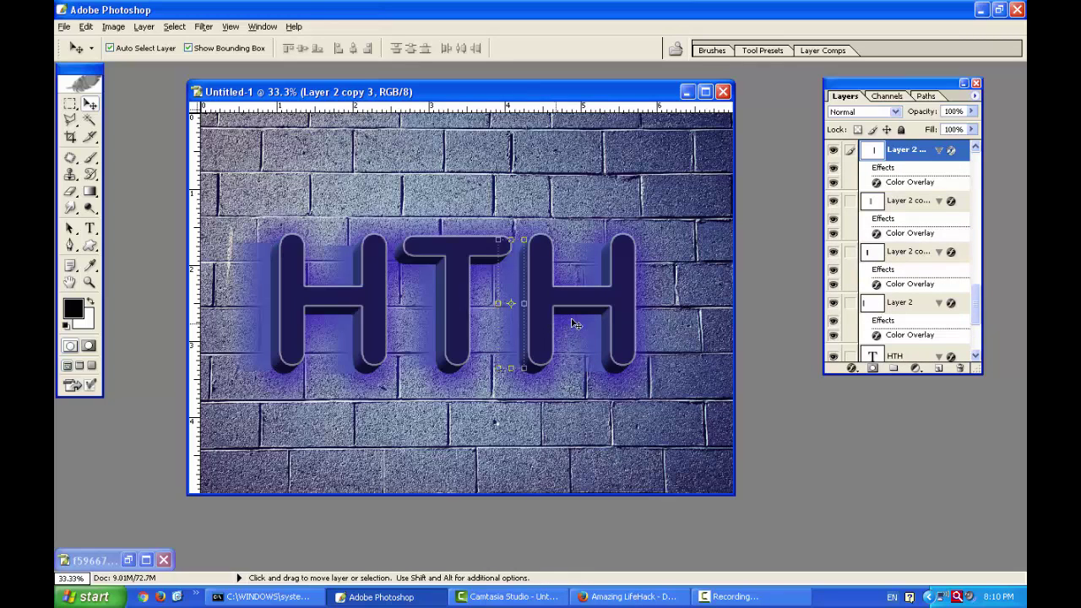
pyautogui.hotkey('ctrl', 't')
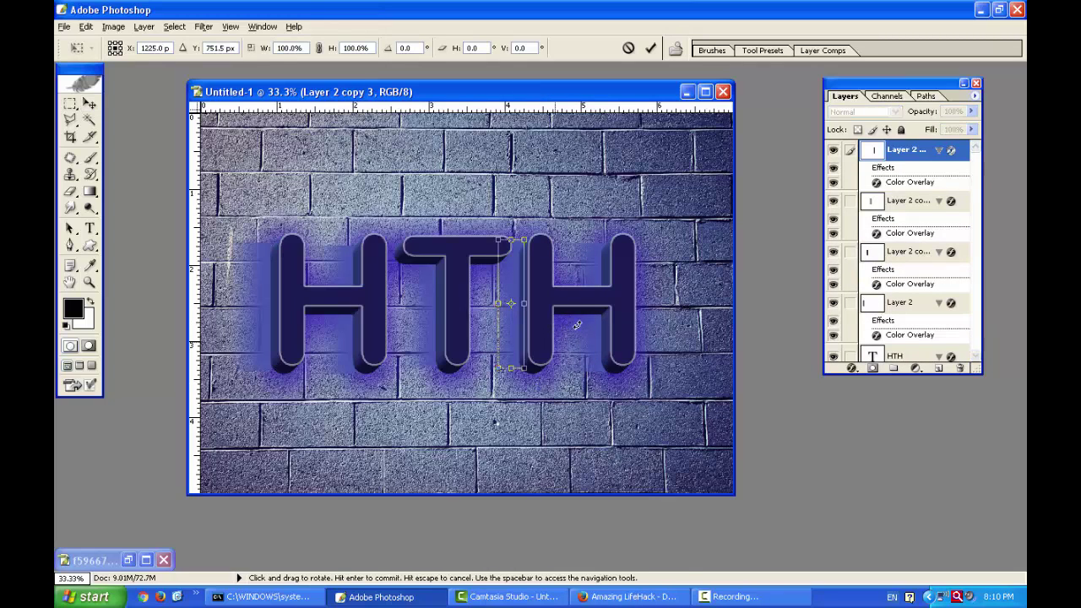
# Commit the strip transform and select the top HTH copy text layer
pyautogui.click(89, 103)
pyautogui.click(359, 388)
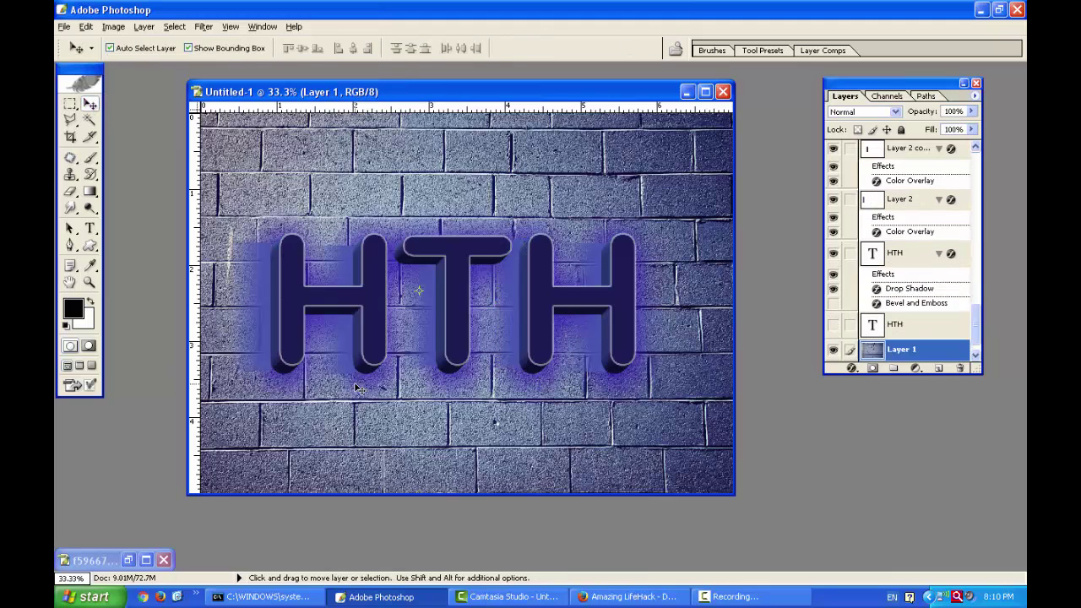
pyautogui.click(571, 306)
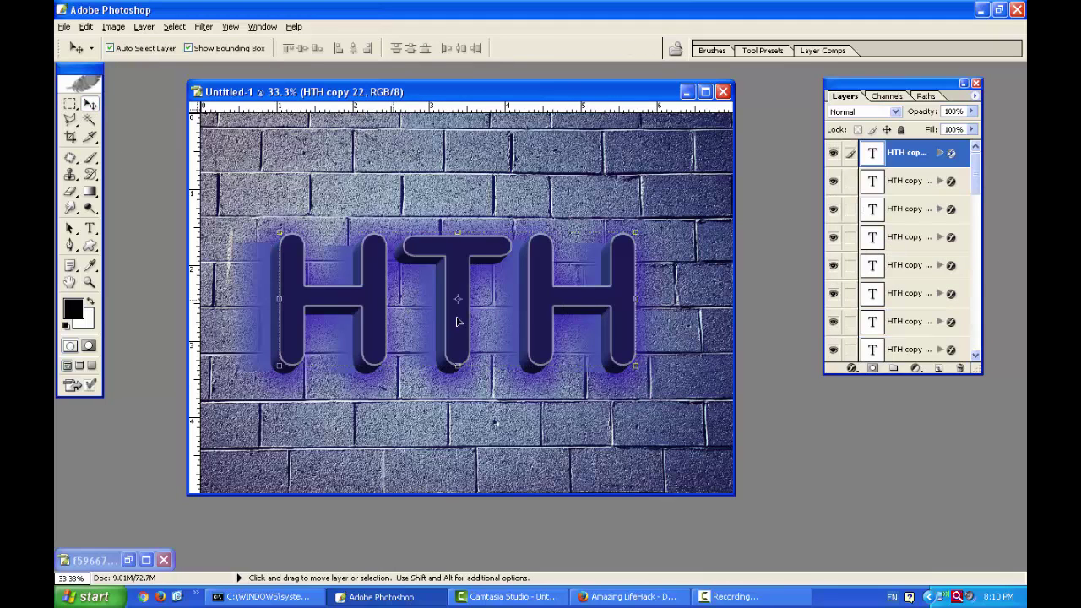
pyautogui.moveTo(976, 188); pyautogui.dragTo(990, 340)
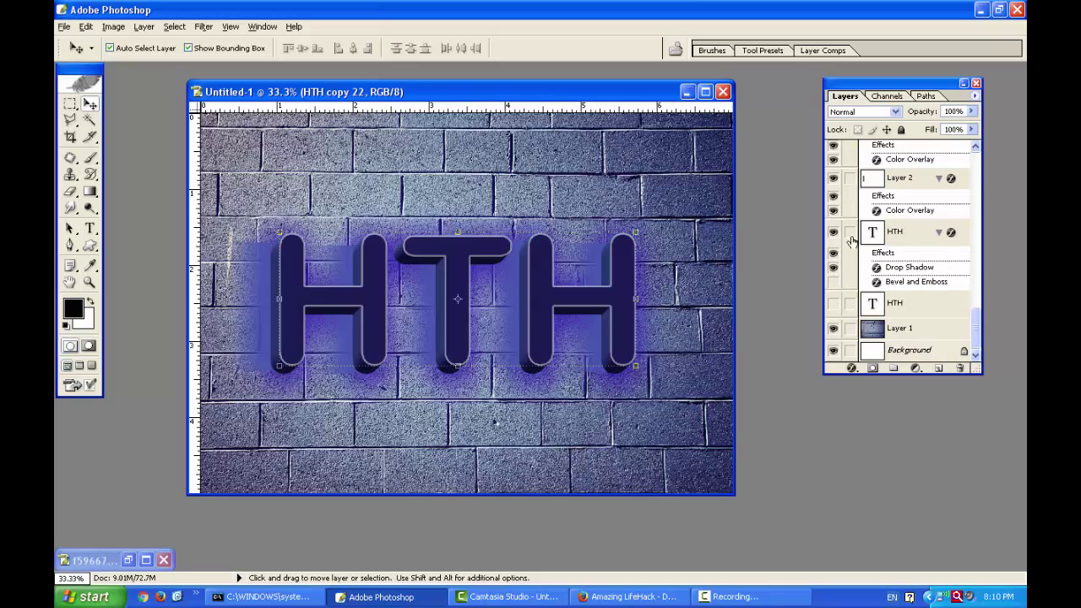
# Collapse the effect lists of the HTH layer, Layer 2 and each strip copy
pyautogui.click(938, 232)
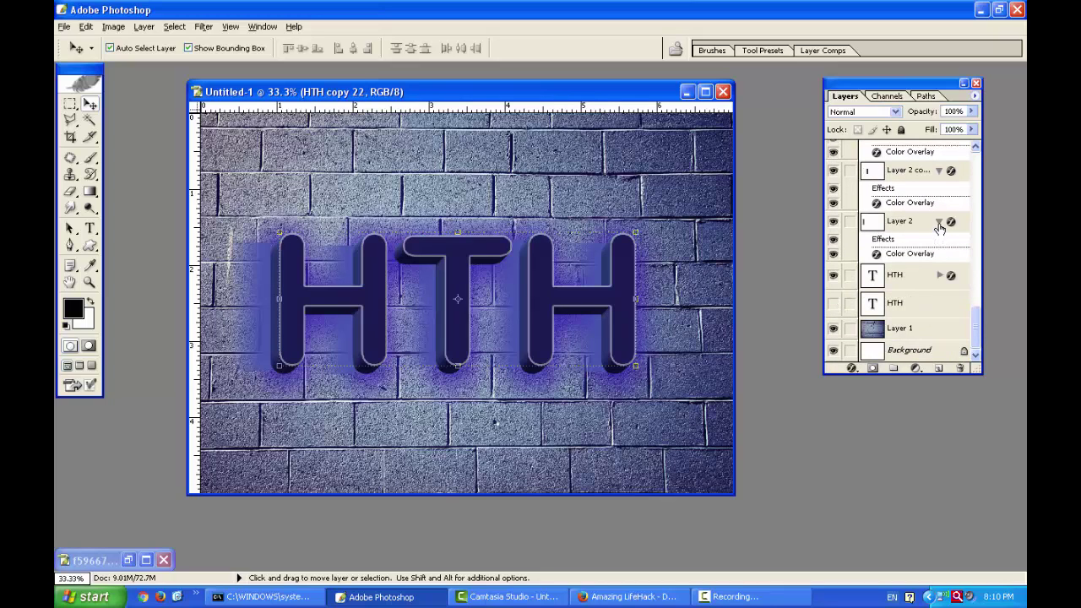
pyautogui.click(938, 221)
pyautogui.click(941, 202)
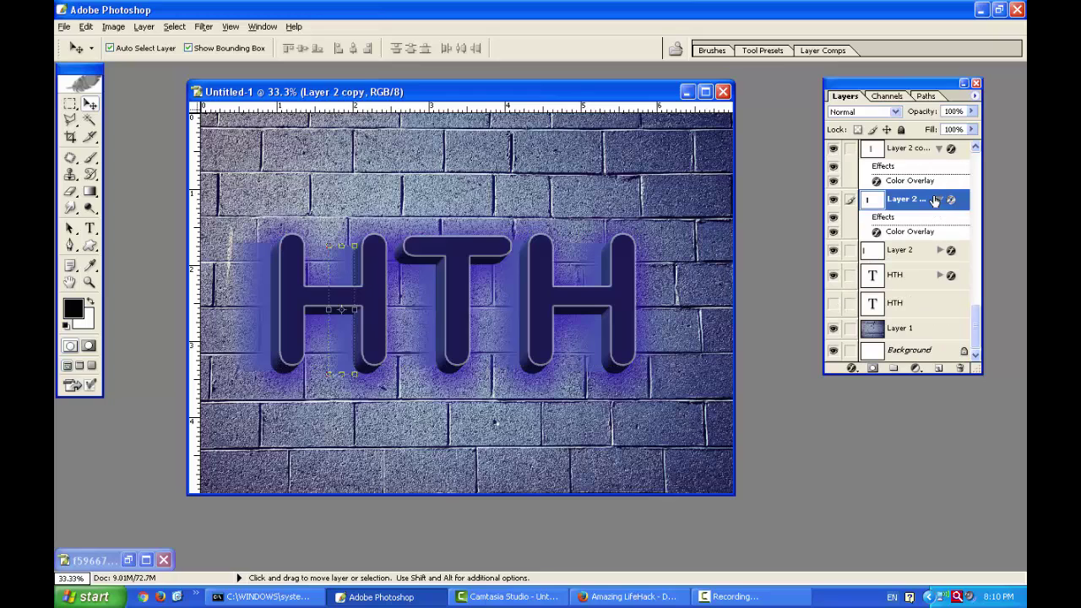
pyautogui.click(938, 199)
pyautogui.click(936, 178)
pyautogui.click(939, 157)
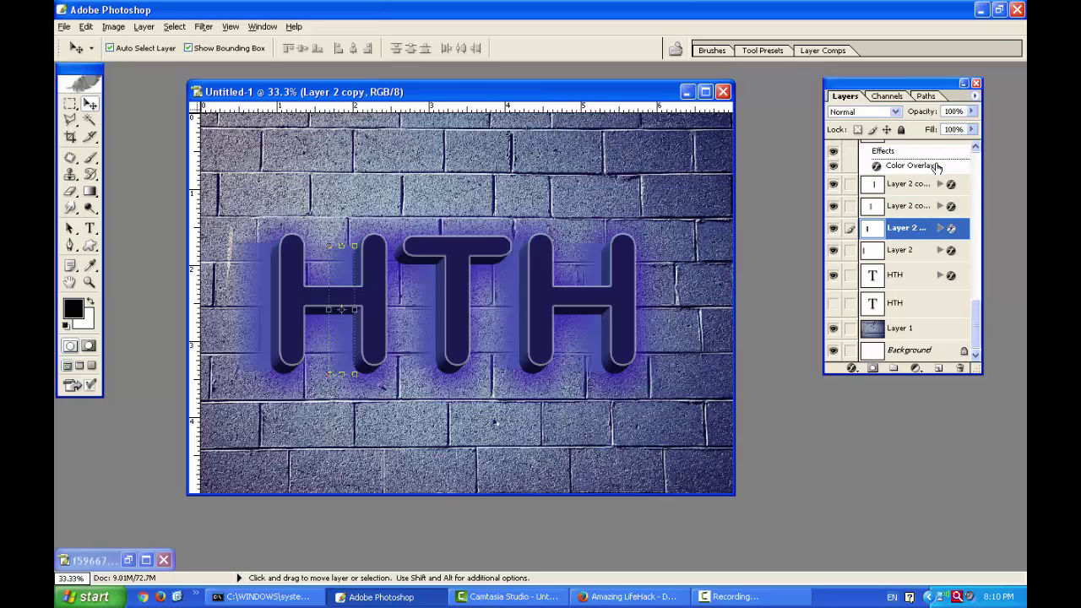
pyautogui.scroll(1, 940, 160)
pyautogui.click(940, 162)
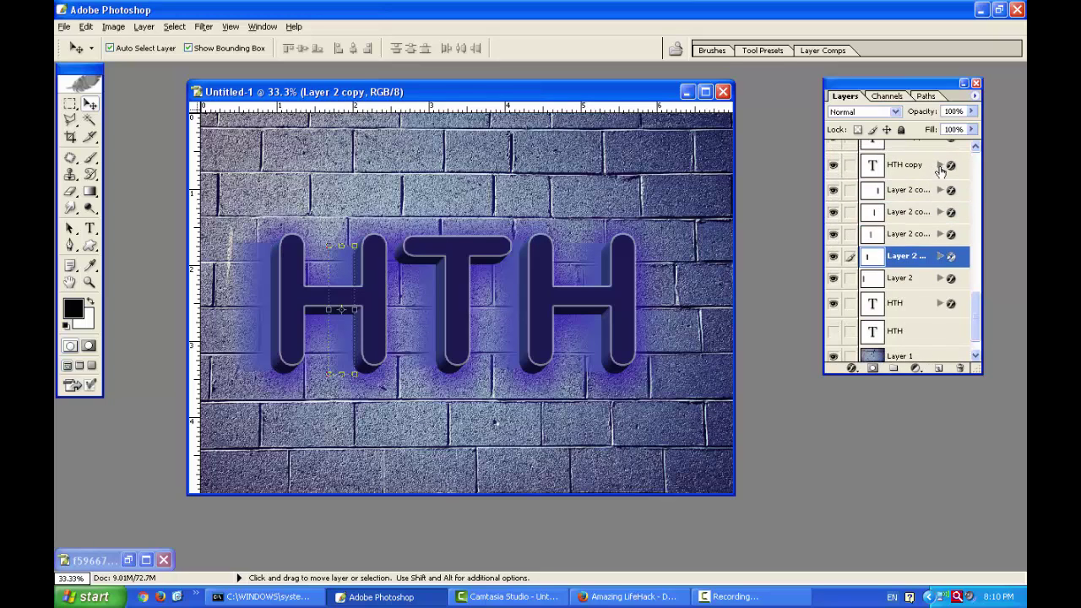
pyautogui.scroll(3, 934, 202)
pyautogui.scroll(3, 940, 218)
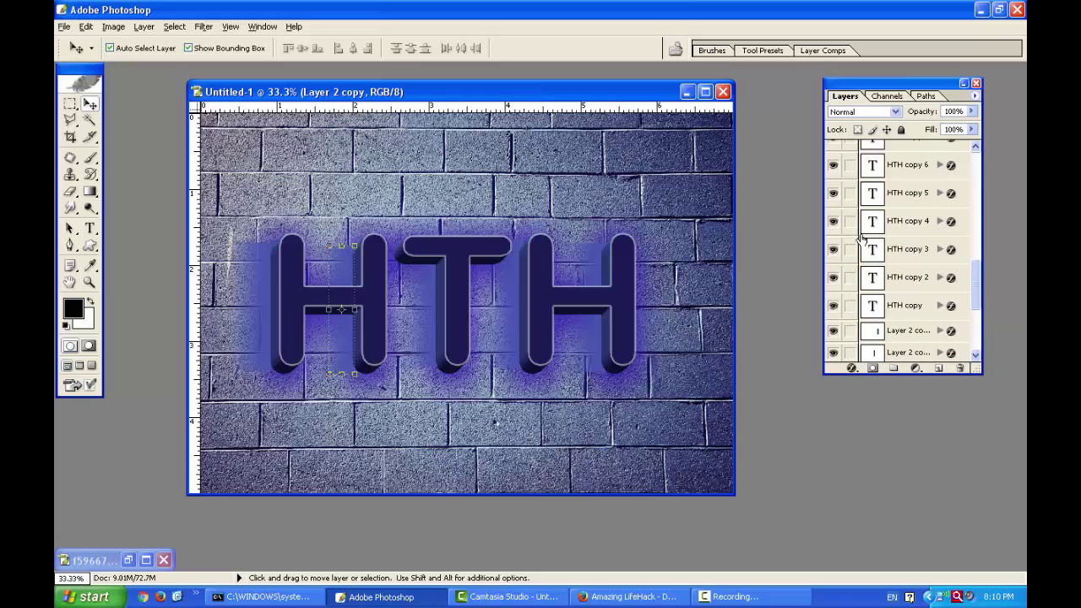
# Link the Layer 2 shadow-strip copies and the top HTH copy to HTH copy 4
pyautogui.click(903, 222)
pyautogui.scroll(1, 849, 328)
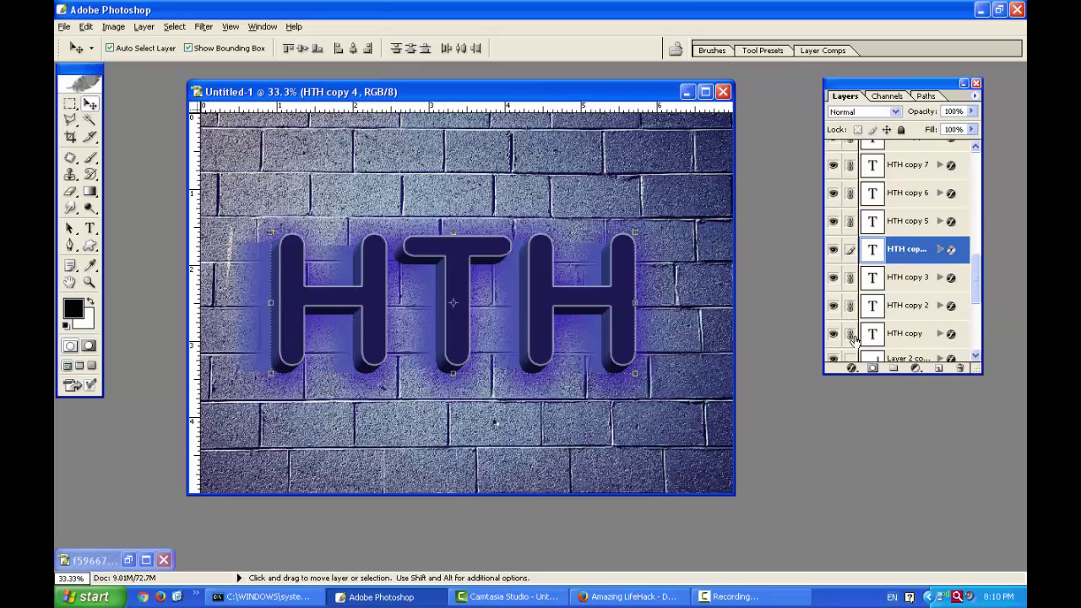
pyautogui.scroll(1, 849, 329)
pyautogui.scroll(-2, 849, 334)
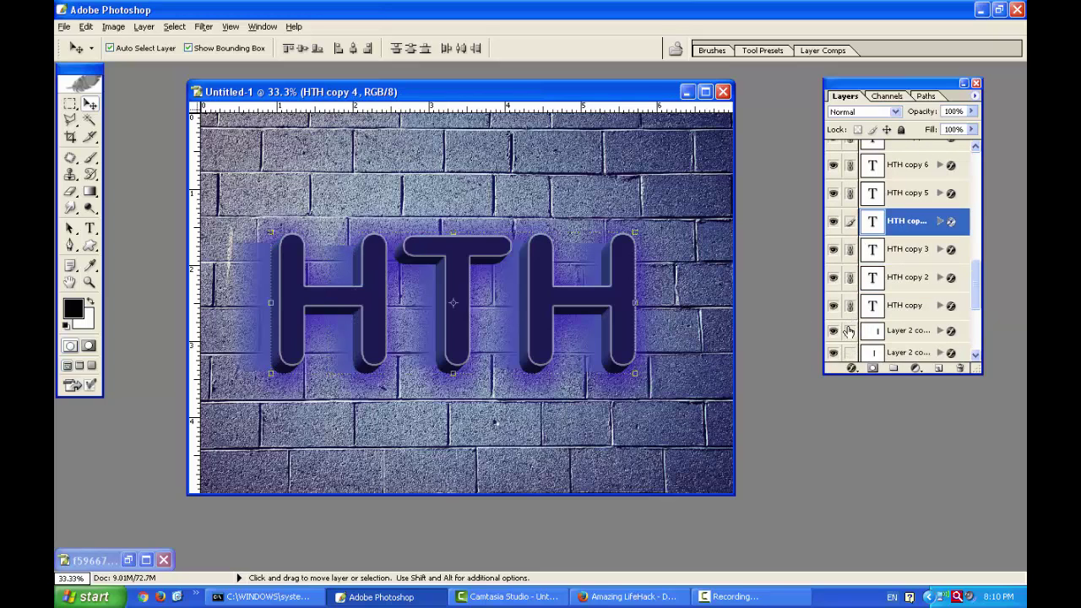
pyautogui.scroll(-4, 849, 331)
pyautogui.click(849, 305)
pyautogui.click(850, 239)
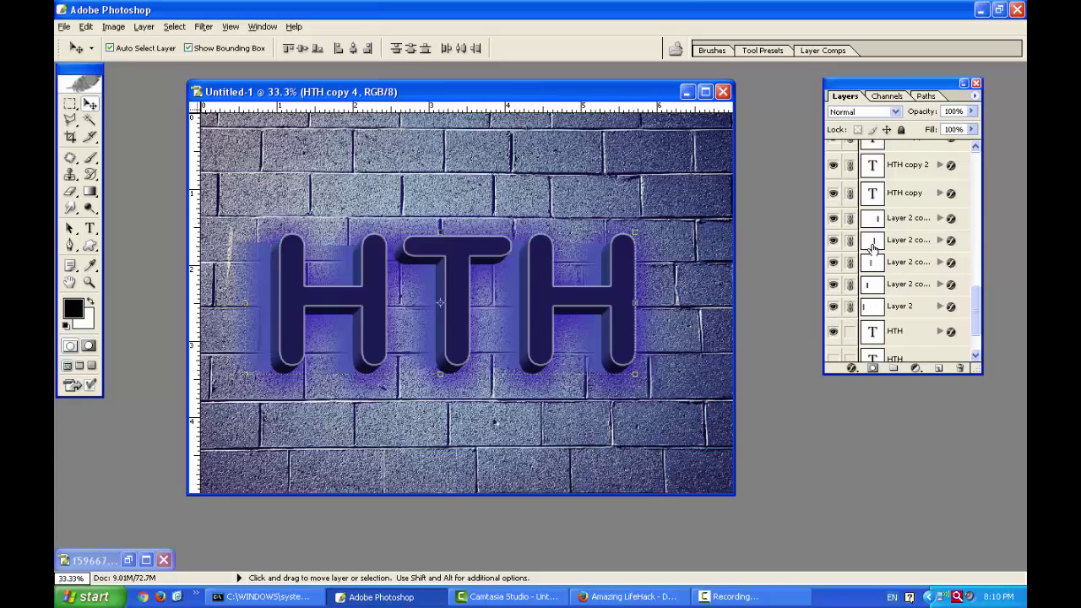
pyautogui.click(850, 262)
pyautogui.scroll(-1, 870, 304)
pyautogui.scroll(2, 854, 315)
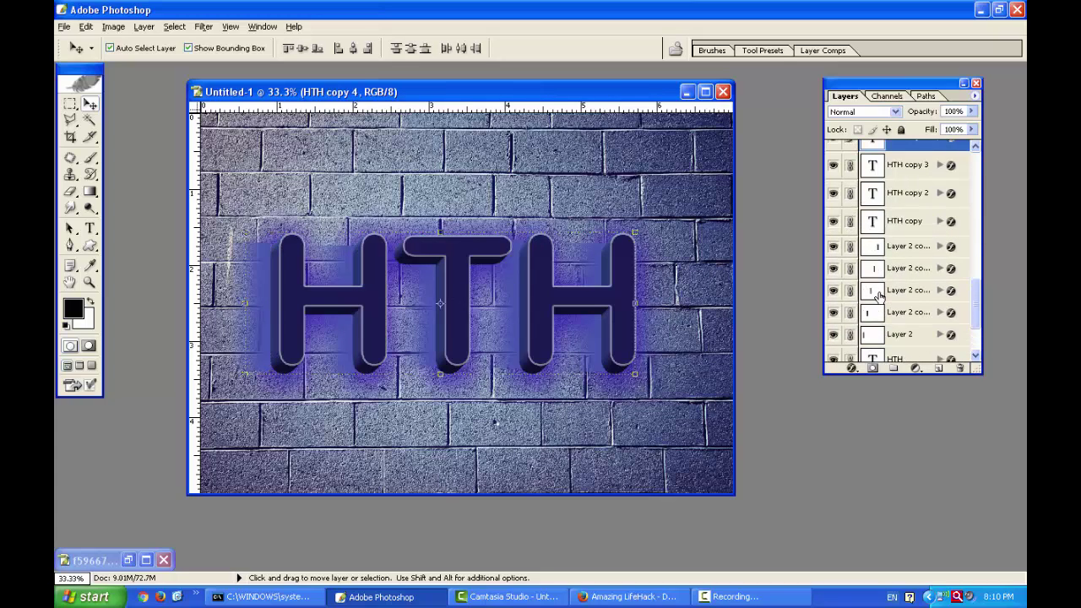
pyautogui.scroll(2, 862, 304)
pyautogui.scroll(2, 875, 291)
pyautogui.scroll(3, 875, 291)
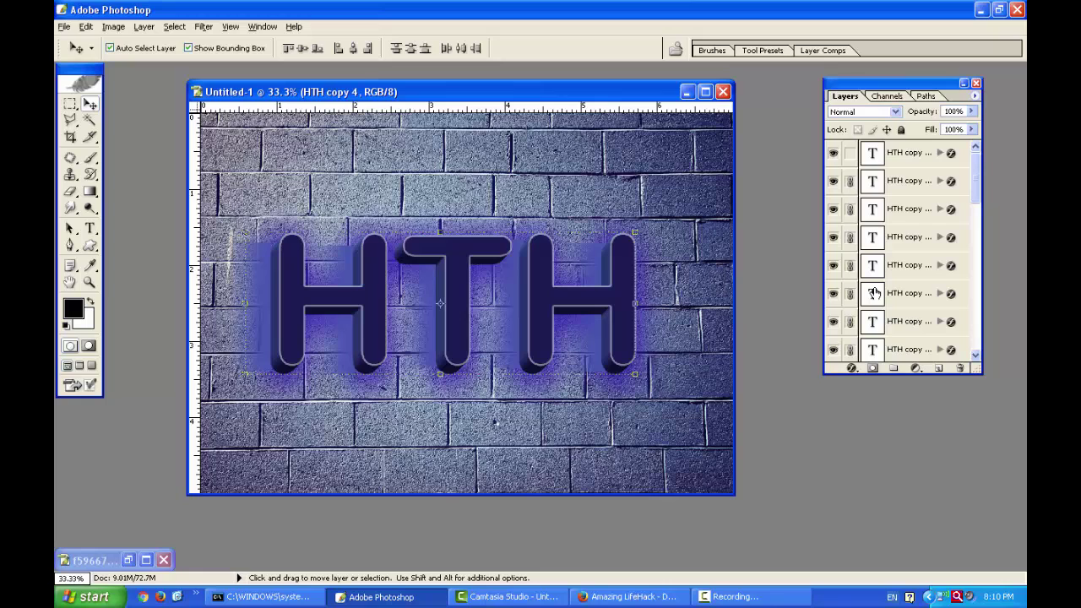
pyautogui.click(850, 153)
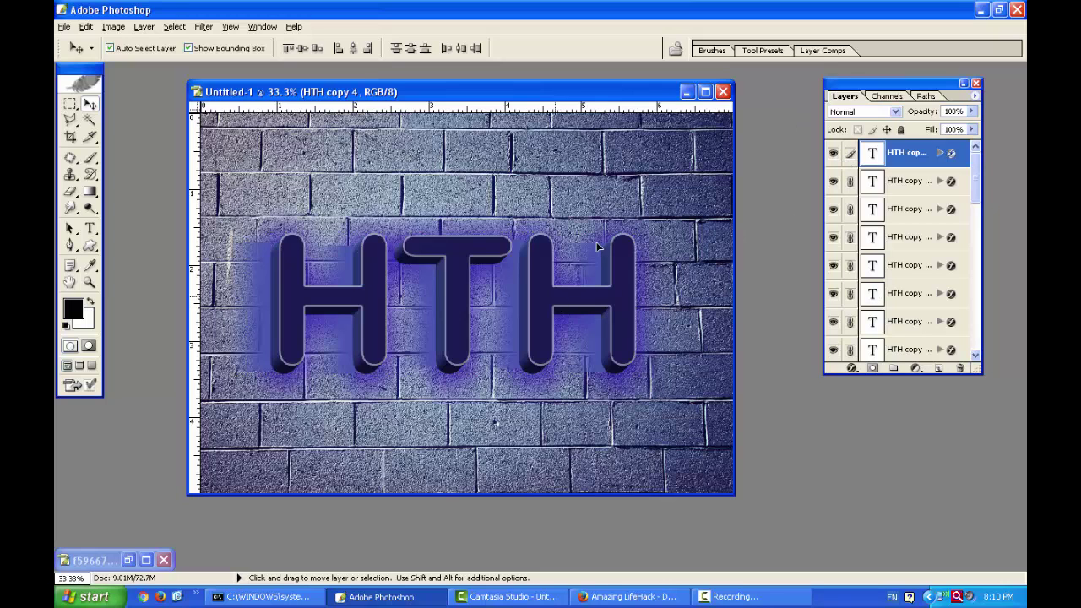
# Move the linked HTH text up and right, then stack nudged copies to deepen the extrusion
pyautogui.moveTo(563, 308)
pyautogui.mouseDown()
pyautogui.moveTo(602, 226)
pyautogui.moveTo(585, 253)
pyautogui.mouseUp()
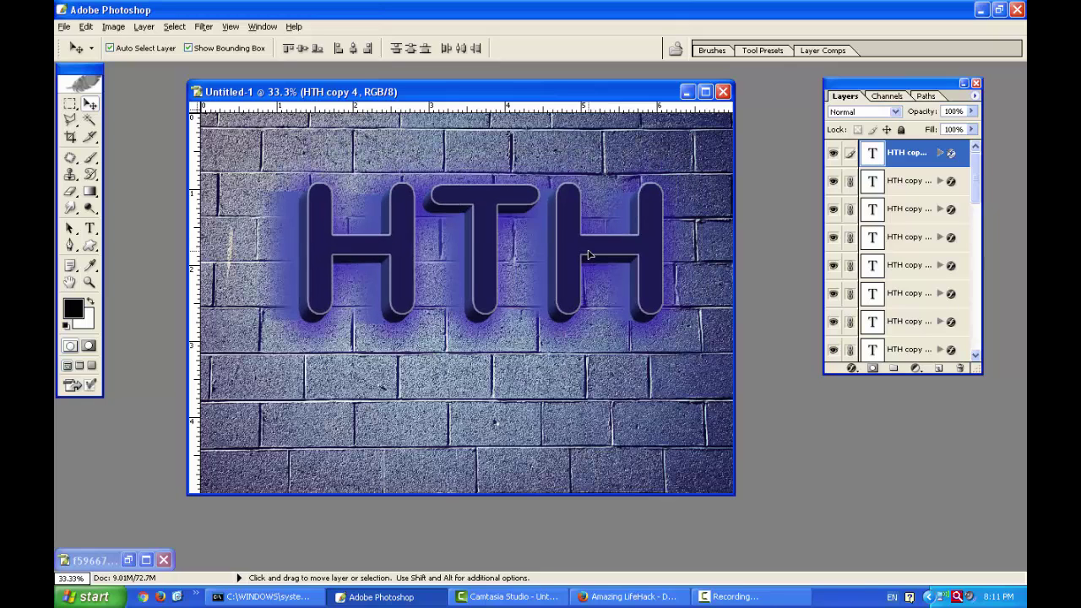
pyautogui.moveTo(585, 254); pyautogui.dragTo(589, 262)
pyautogui.hotkey('alt', 'Down')
pyautogui.hotkey('alt', 'Down')
pyautogui.hotkey('alt', 'Down')
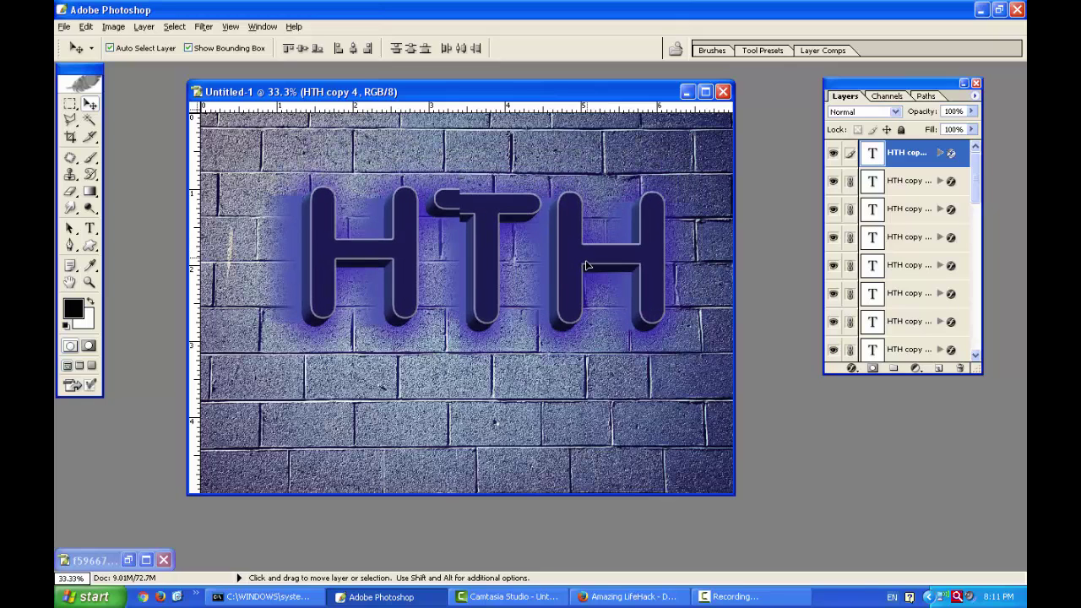
pyautogui.hotkey('alt', 'Down')
pyautogui.hotkey('alt', 'Down')
pyautogui.hotkey('alt', 'Down')
pyautogui.hotkey('alt', 'Down')
pyautogui.hotkey('alt', 'Down')
pyautogui.hotkey('alt', 'Down')
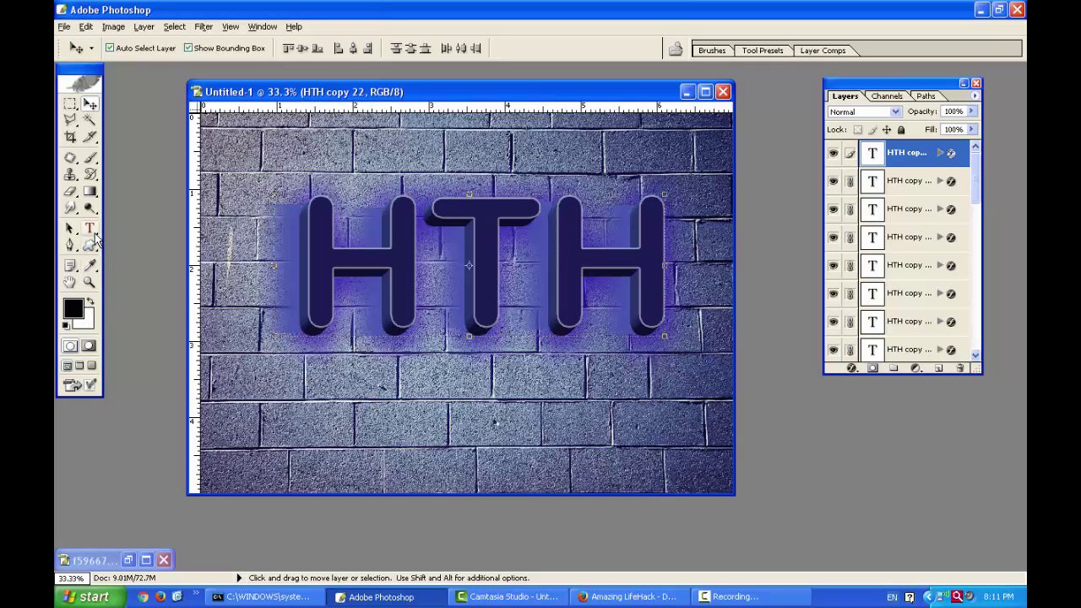
# Delete the brick-wall Layer 1, leaving the HTH text on plain white
pyautogui.scroll(-10, 975, 254)
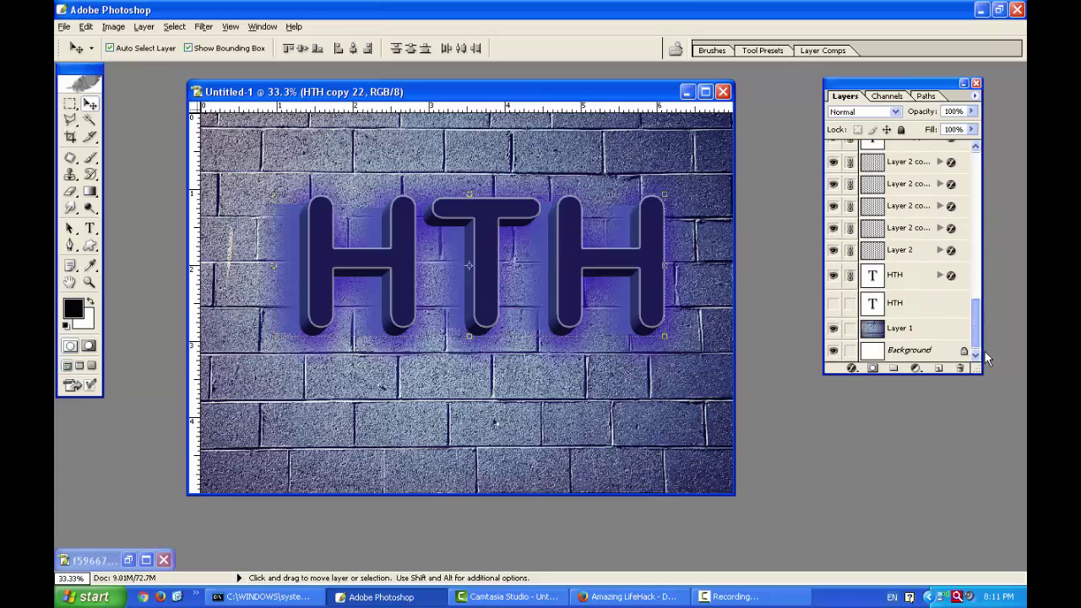
pyautogui.click(927, 334)
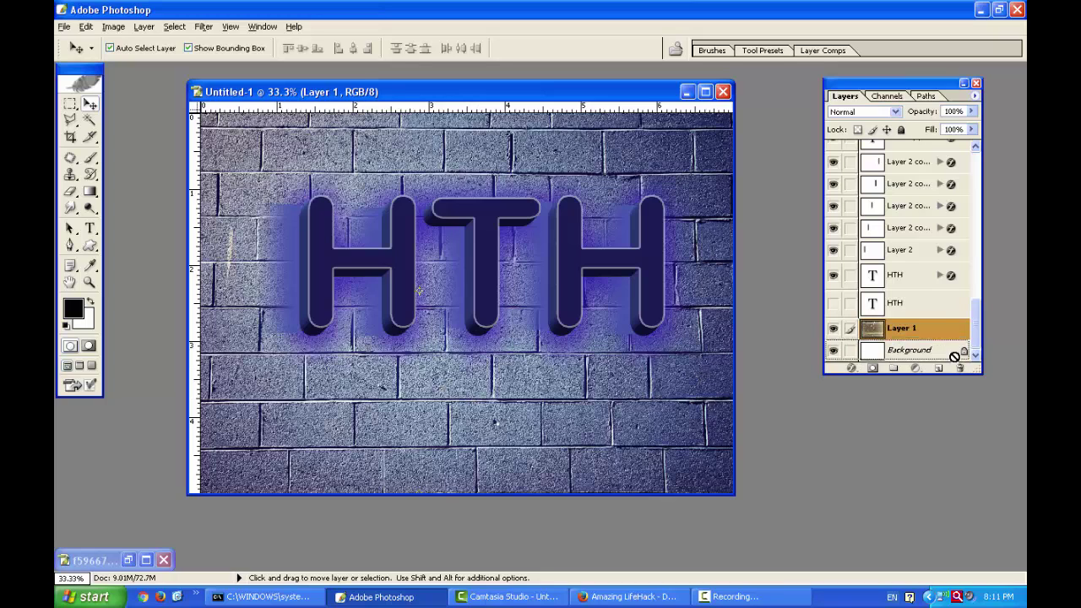
pyautogui.moveTo(900, 336); pyautogui.dragTo(960, 369)
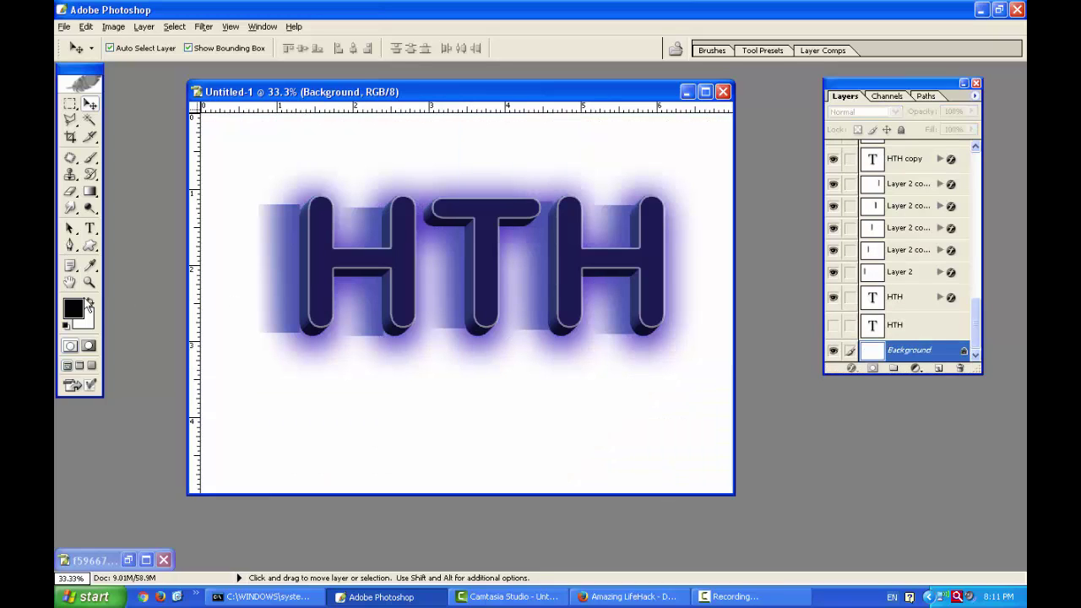
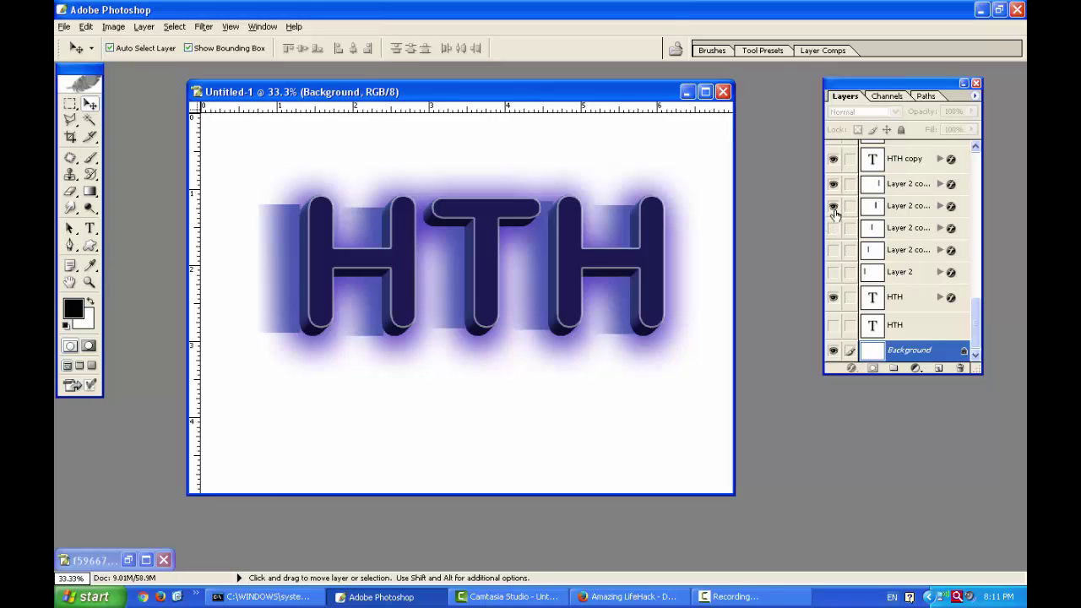
# Hide the four blurred Layer 2 copies and pick a darker preset for the Gradient tool
pyautogui.moveTo(839, 269); pyautogui.dragTo(835, 185)
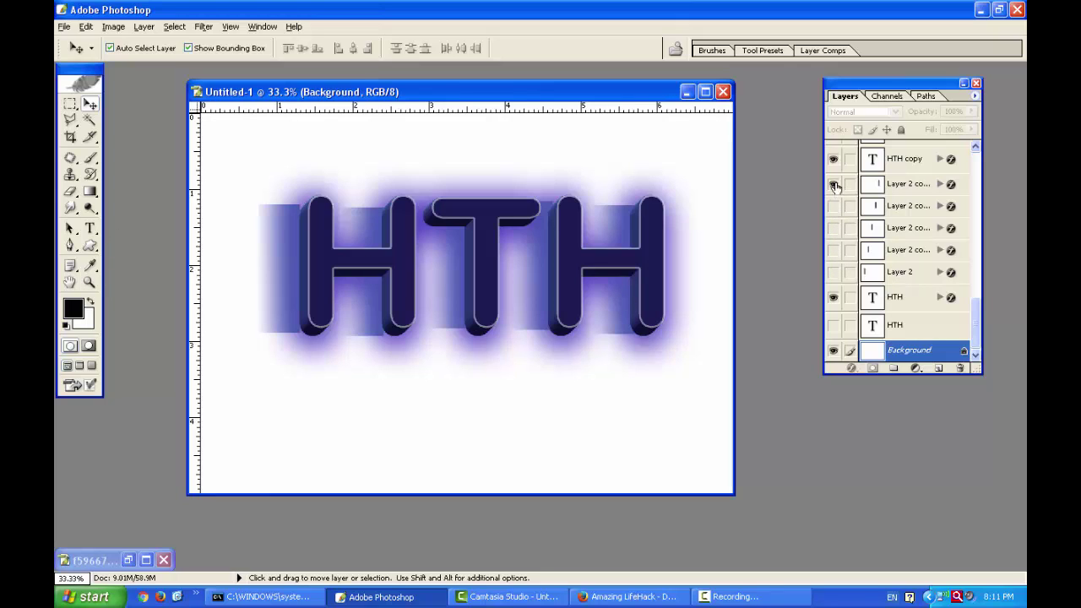
pyautogui.click(91, 192)
pyautogui.click(167, 49)
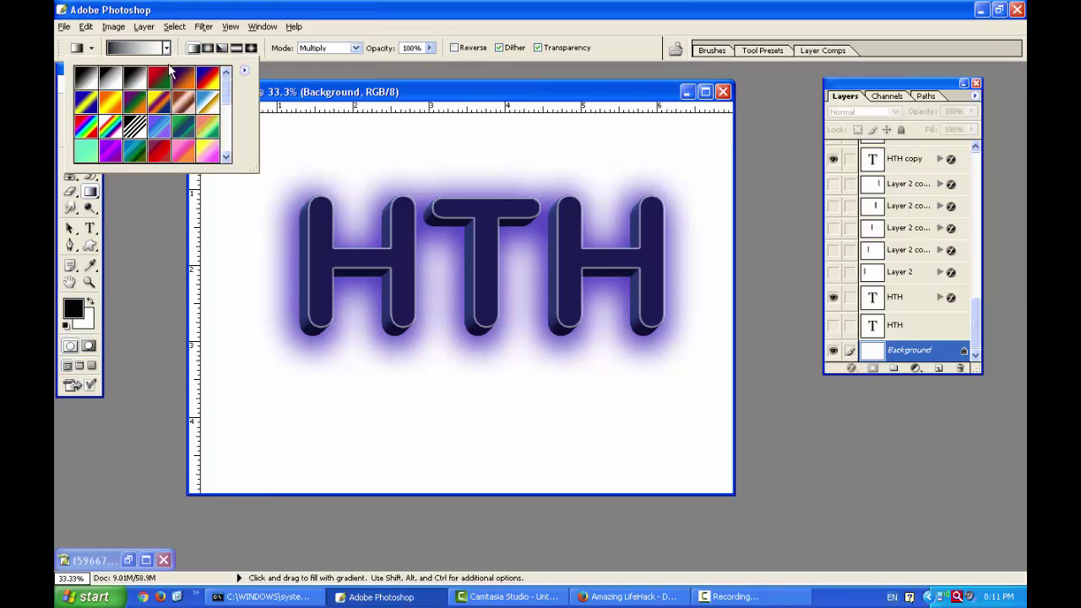
pyautogui.click(131, 90)
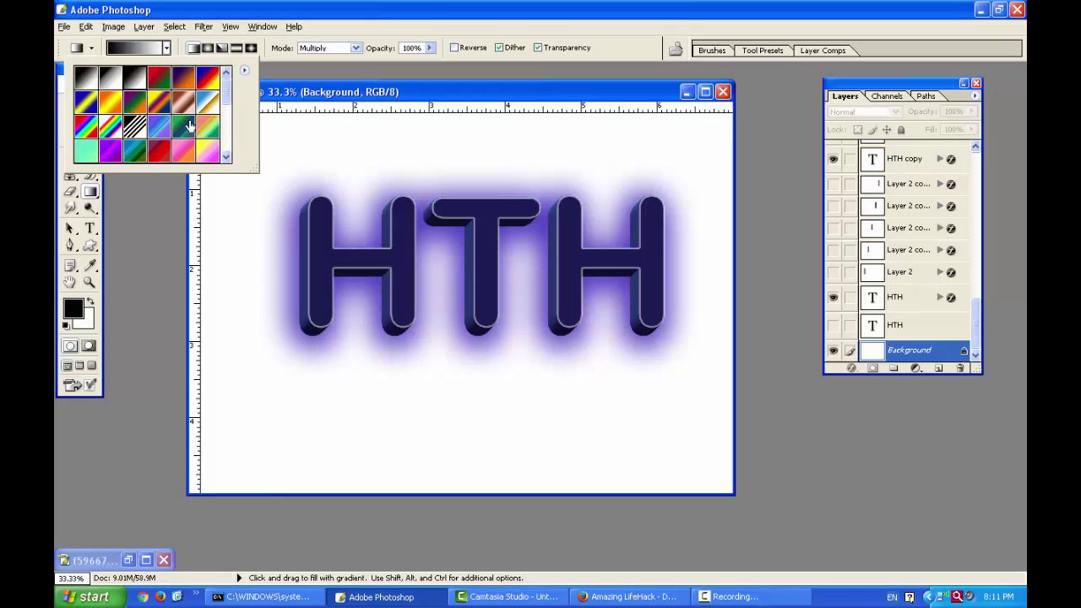
# Choose a cyan preset and drag a diagonal blue-to-white Multiply gradient across the Background
pyautogui.moveTo(226, 92); pyautogui.dragTo(230, 129)
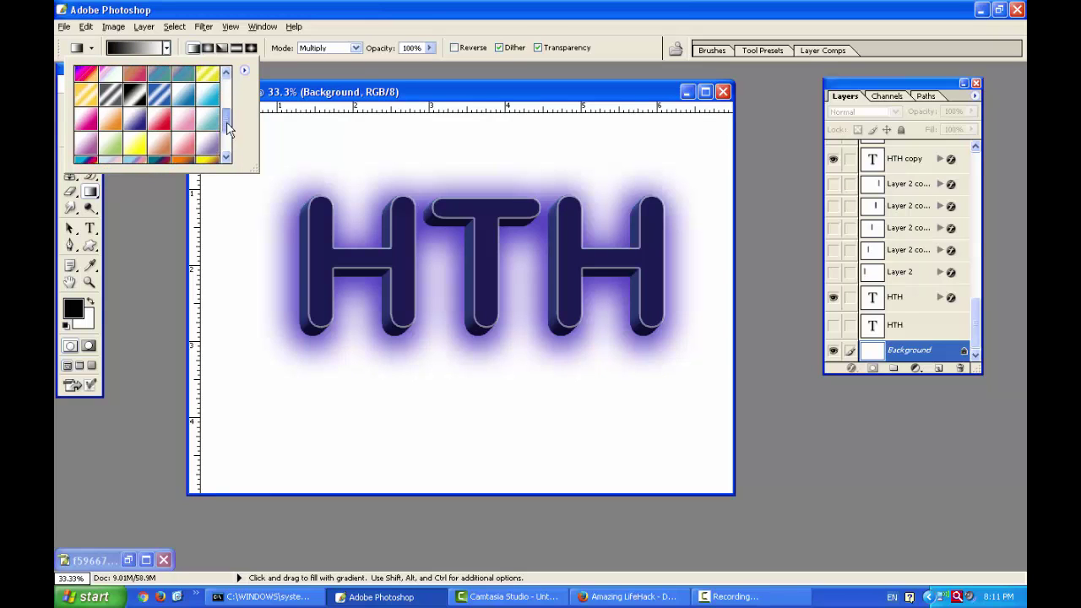
pyautogui.click(207, 94)
pyautogui.moveTo(434, 321); pyautogui.dragTo(285, 167)
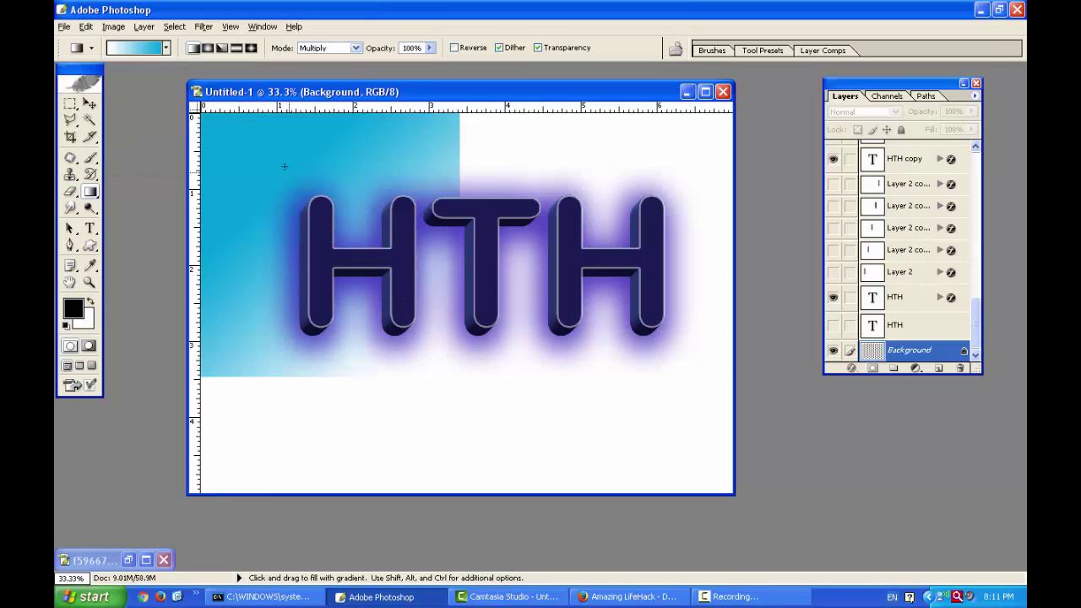
pyautogui.moveTo(632, 423); pyautogui.dragTo(385, 248)
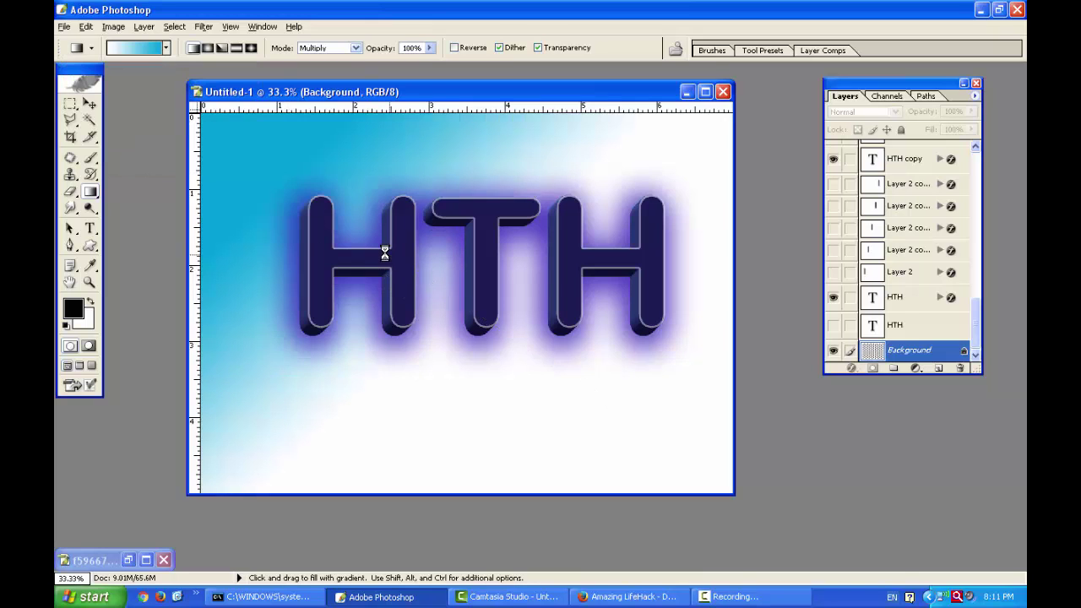
pyautogui.moveTo(676, 405); pyautogui.dragTo(574, 349)
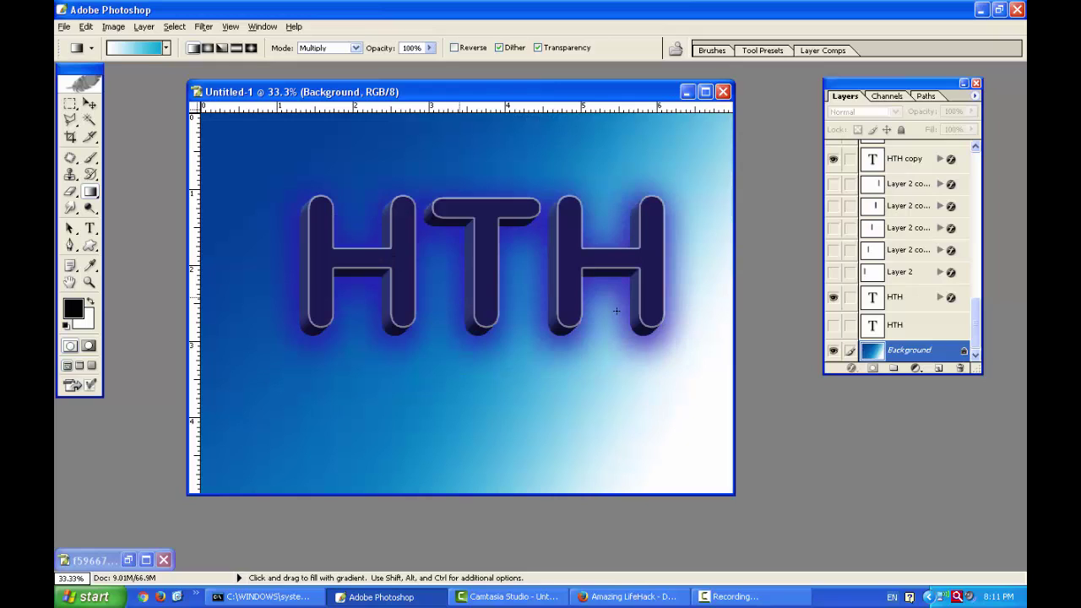
# Nudge the HTH front face; the locked Background layer refuses to move
pyautogui.click(90, 103)
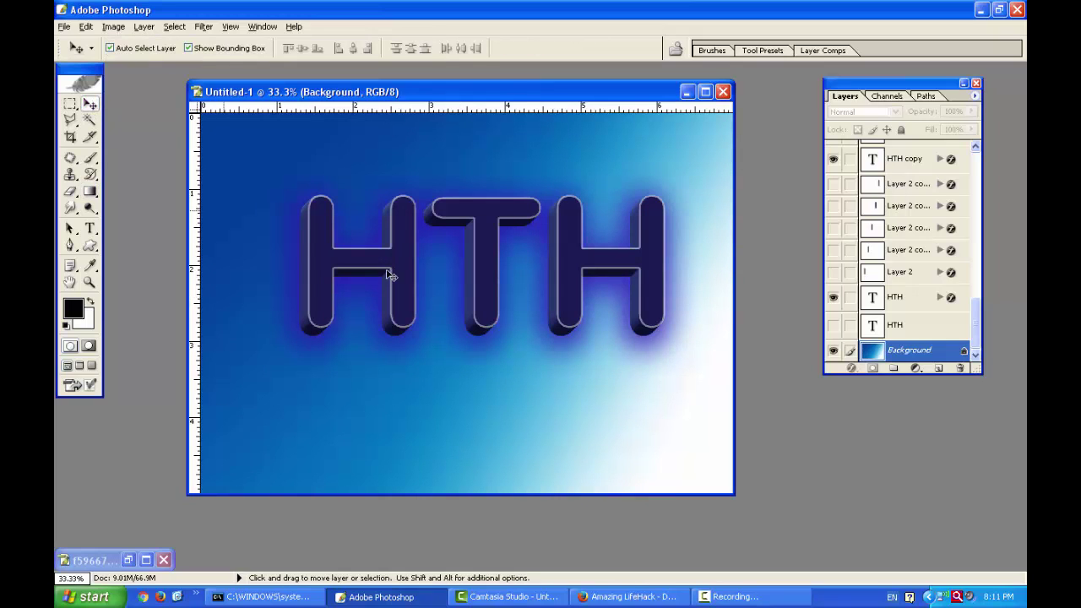
pyautogui.moveTo(475, 281); pyautogui.dragTo(453, 264)
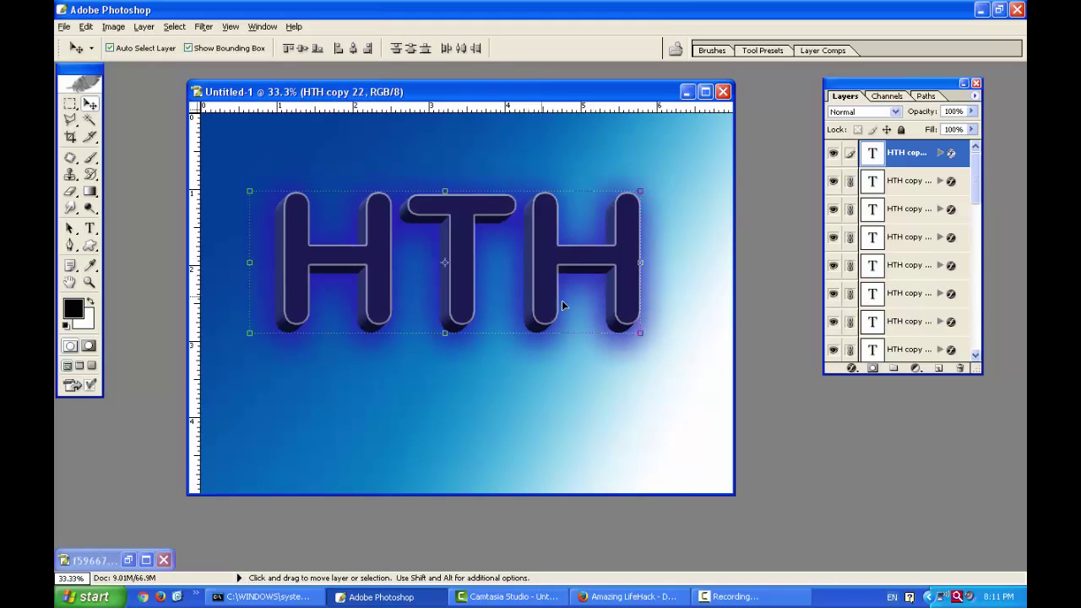
pyautogui.click(283, 172)
pyautogui.moveTo(309, 197); pyautogui.dragTo(313, 202)
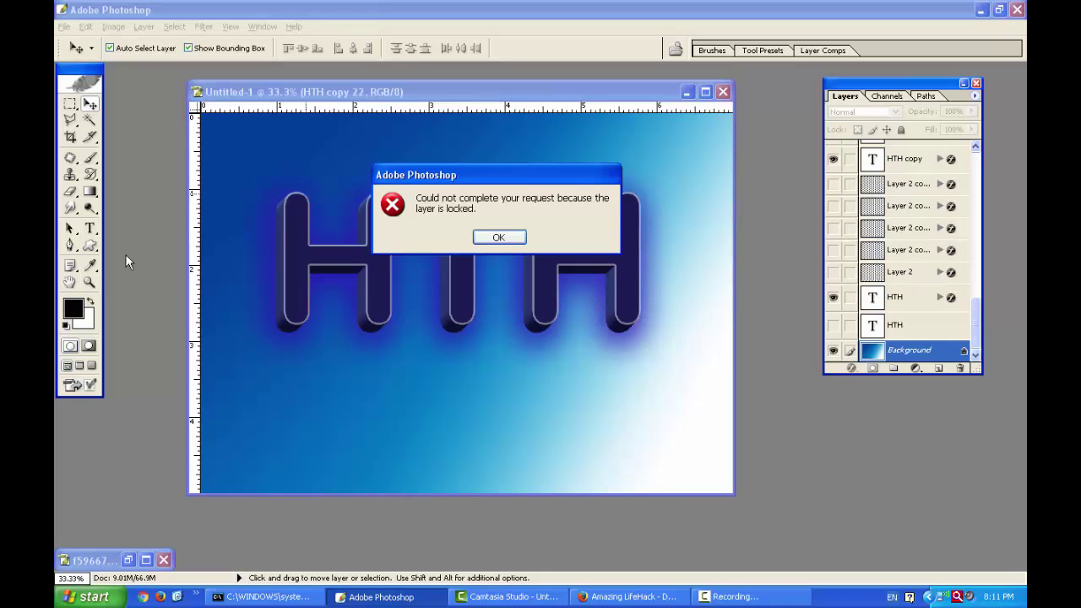
pyautogui.click(496, 236)
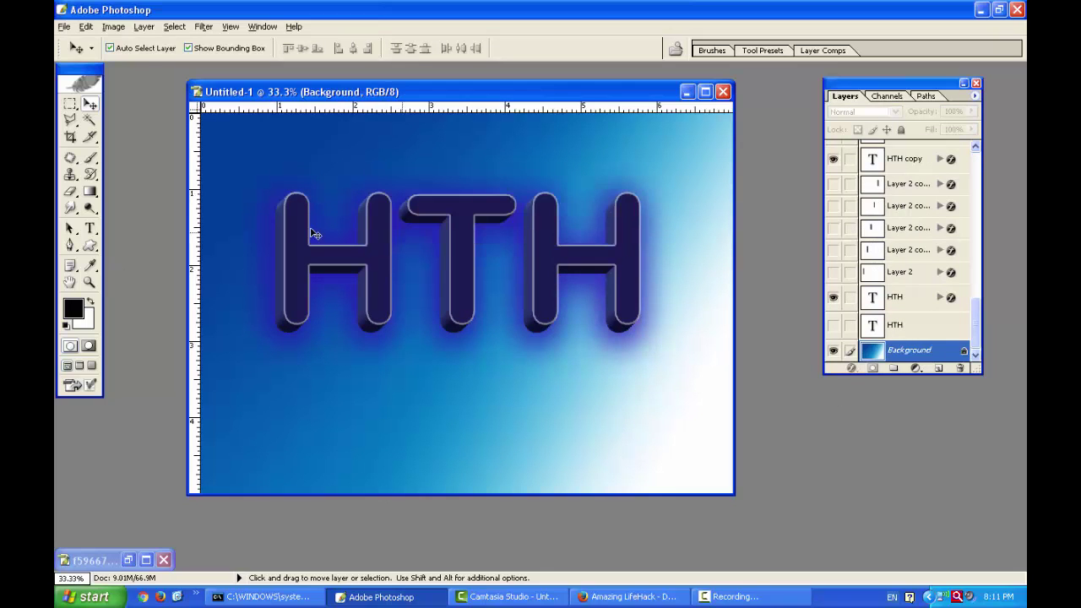
# Redraw a deeper blue gradient, shift the HTH text down-right, and expand the top layer's effects
pyautogui.click(91, 191)
pyautogui.moveTo(269, 145); pyautogui.dragTo(535, 306)
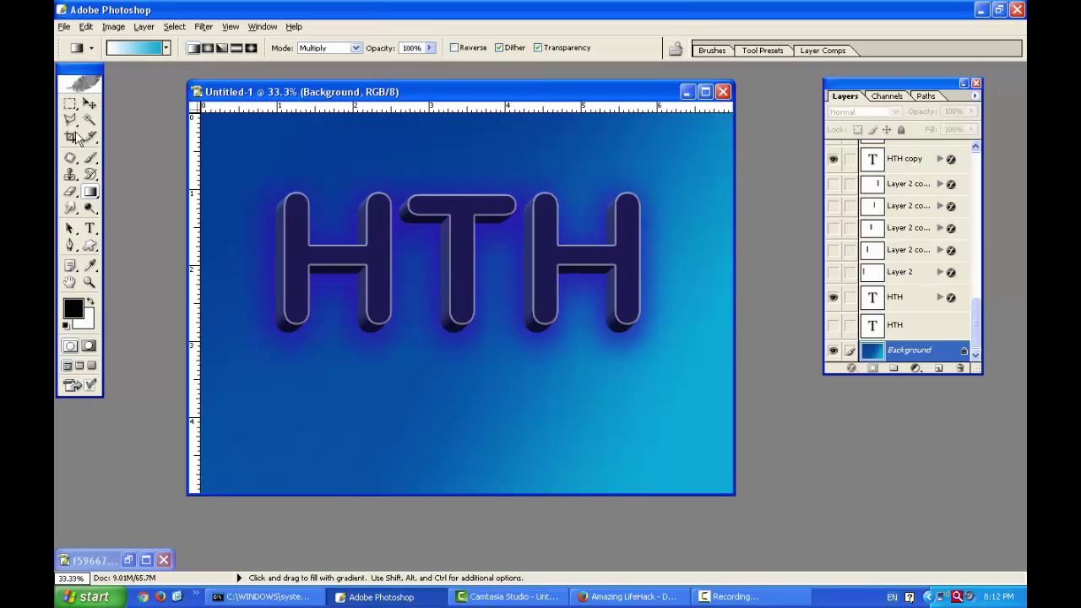
pyautogui.click(89, 103)
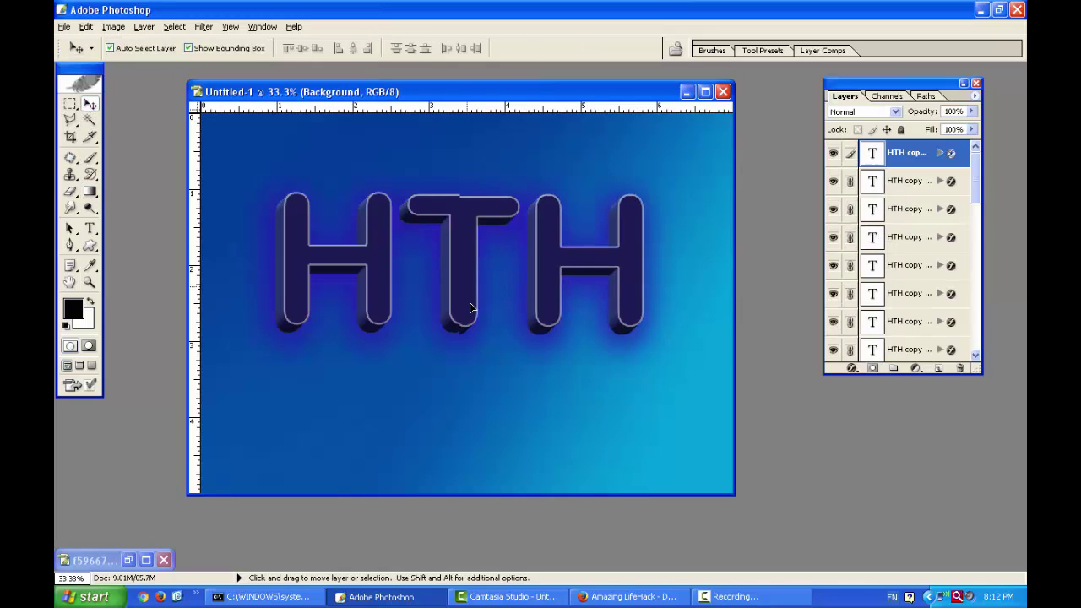
pyautogui.moveTo(471, 309)
pyautogui.mouseDown()
pyautogui.moveTo(521, 344)
pyautogui.moveTo(507, 361)
pyautogui.moveTo(479, 297)
pyautogui.mouseUp()
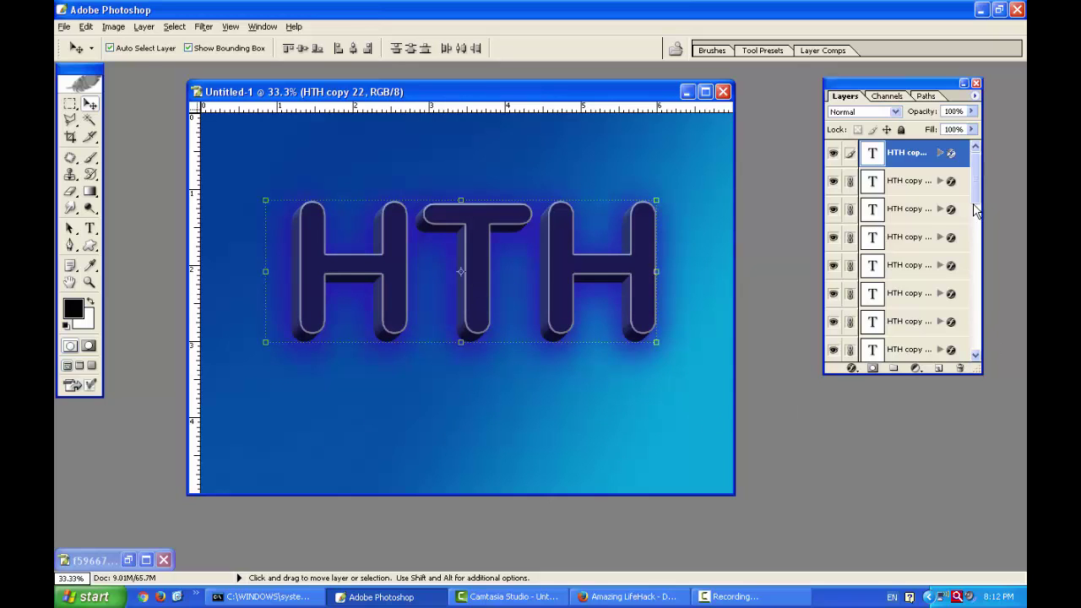
pyautogui.moveTo(975, 209)
pyautogui.mouseDown()
pyautogui.moveTo(993, 234)
pyautogui.moveTo(985, 158)
pyautogui.mouseUp()
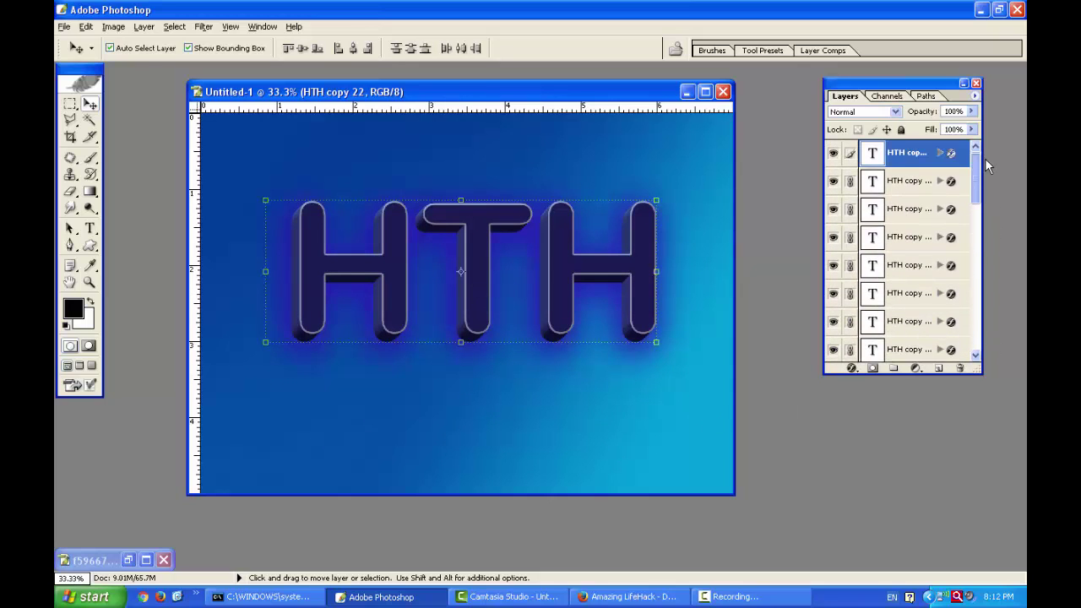
pyautogui.click(939, 153)
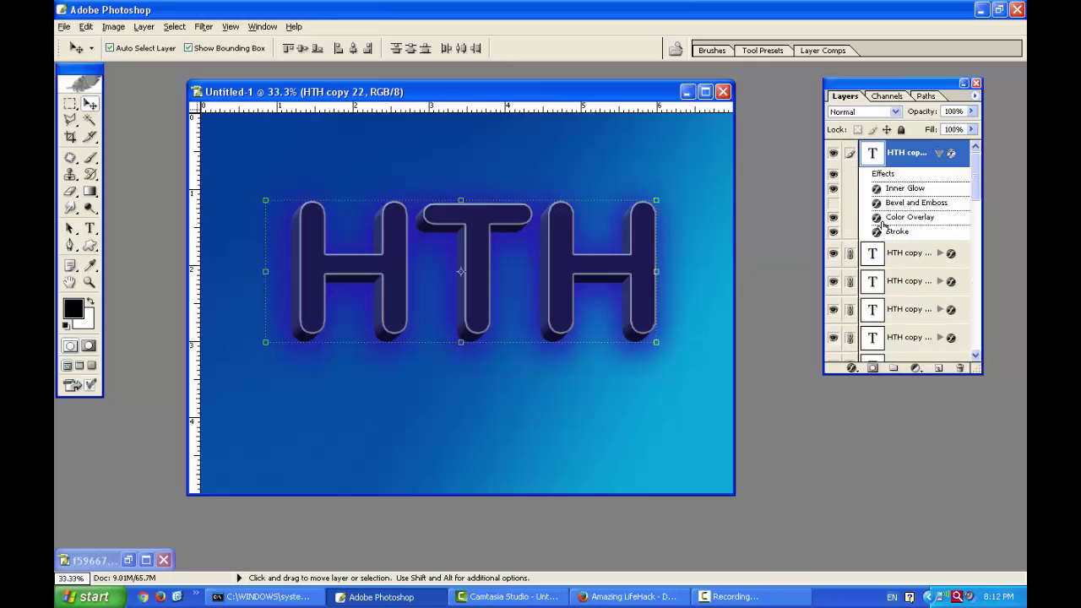
# Open the top HTH layer's Layer Style and show its Color Overlay settings
pyautogui.doubleClick(886, 184)
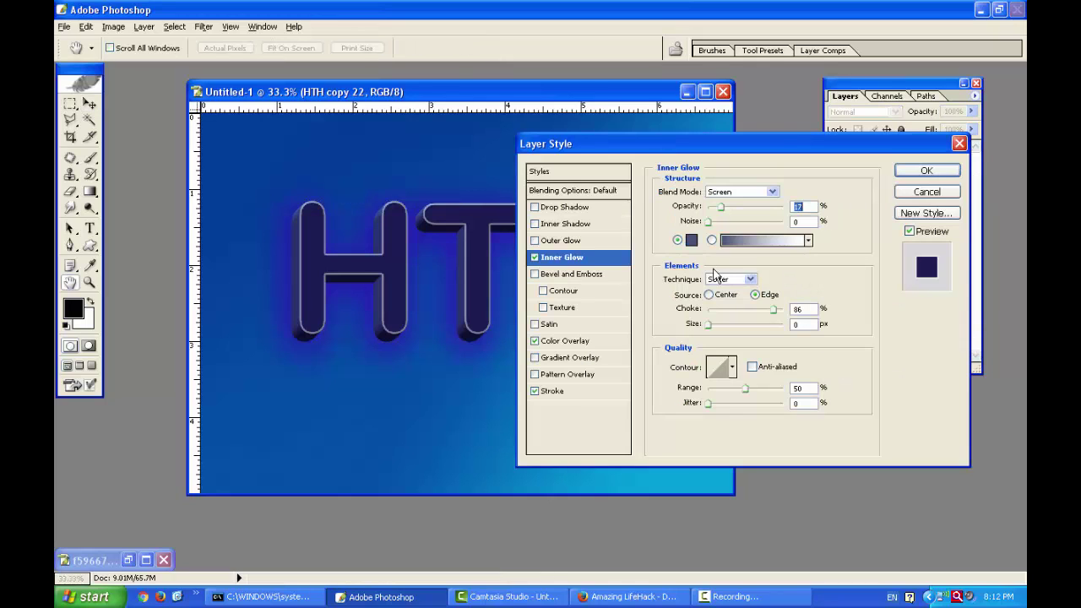
pyautogui.click(534, 341)
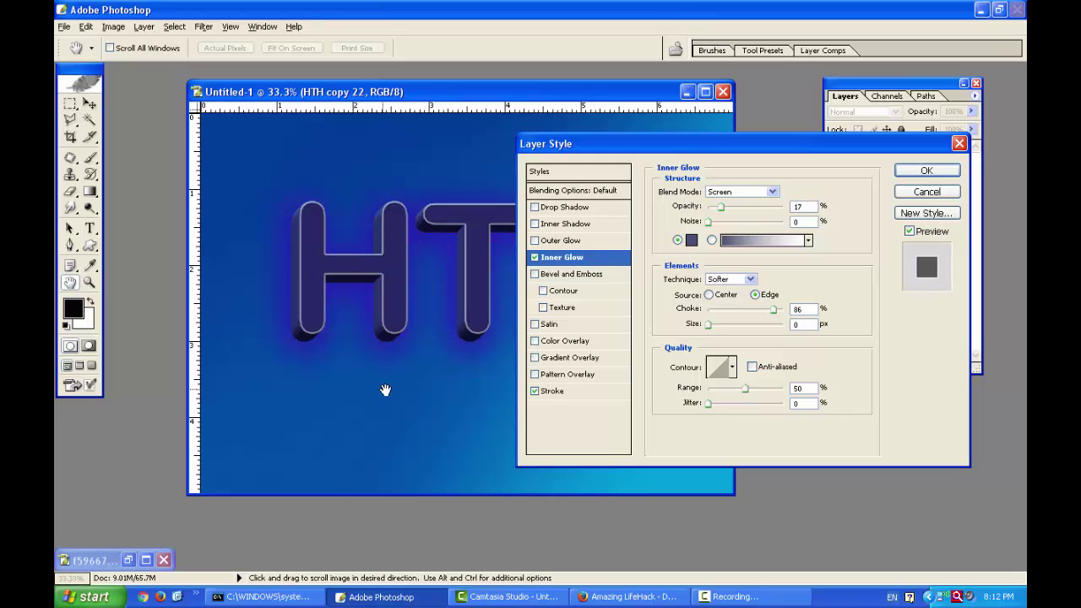
pyautogui.click(534, 341)
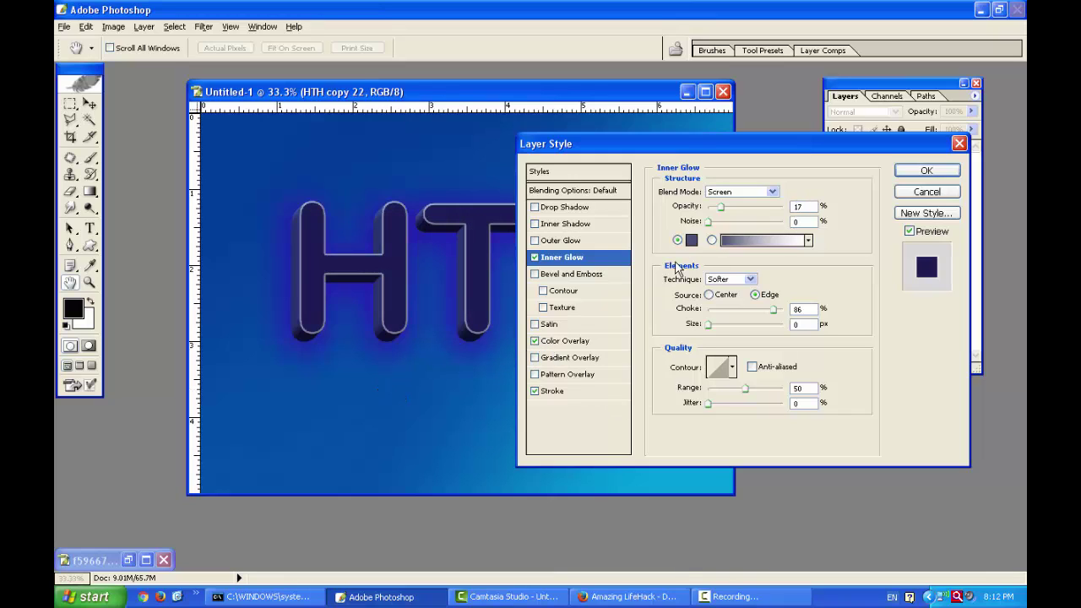
pyautogui.click(575, 341)
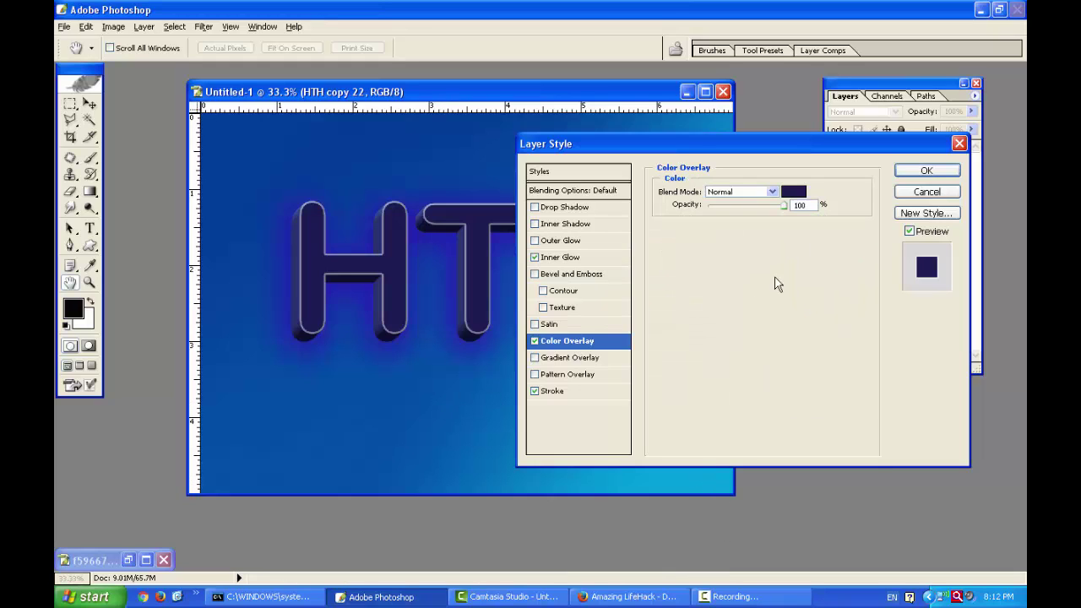
# Set the Color Overlay to light cyan 00A0D8 sampled from the canvas
pyautogui.click(794, 192)
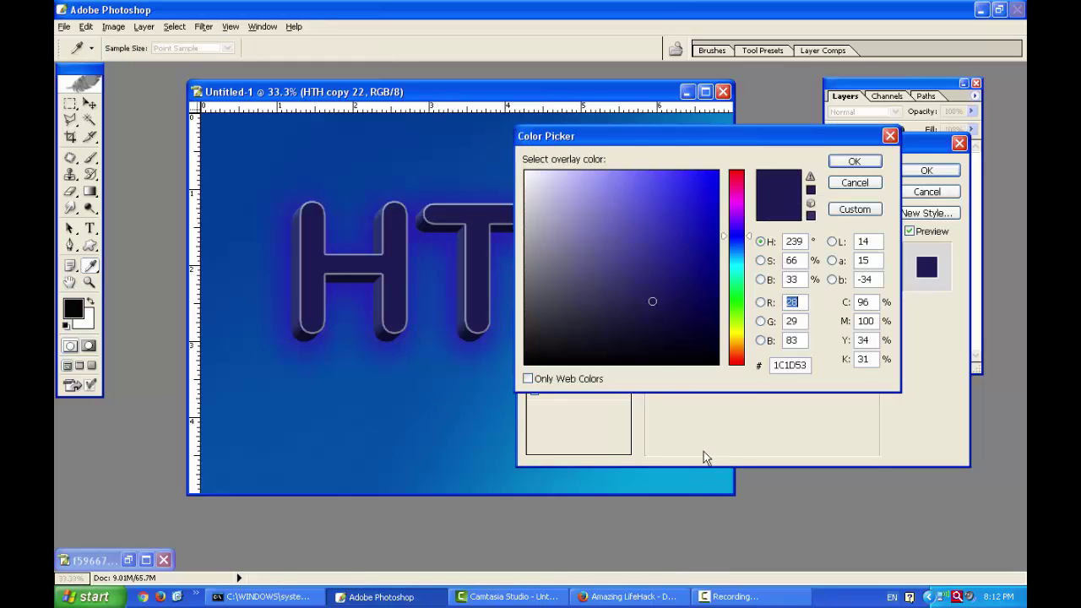
pyautogui.click(719, 475)
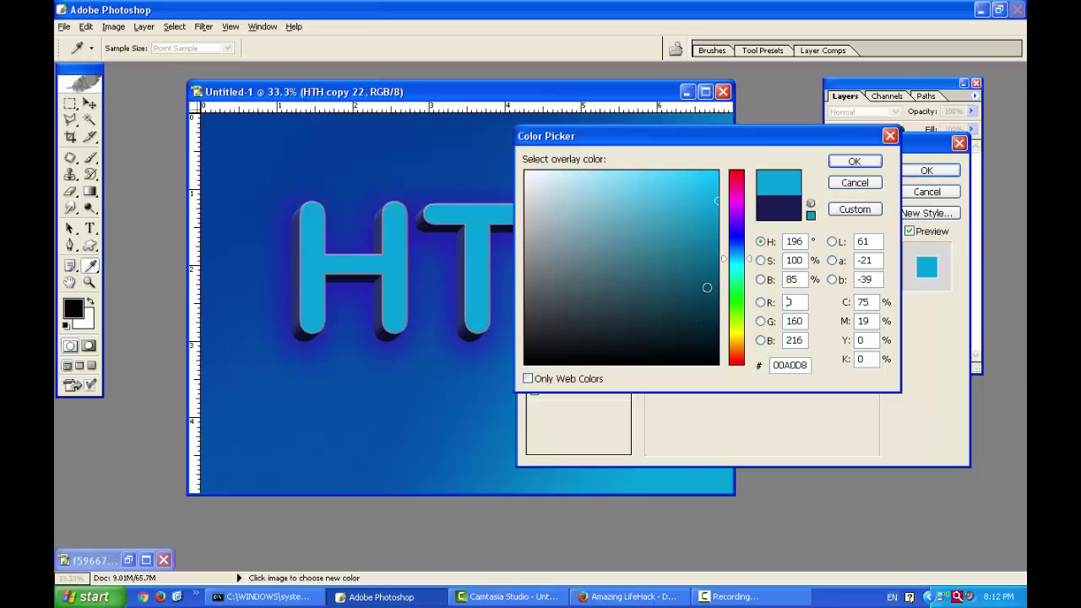
pyautogui.click(457, 390)
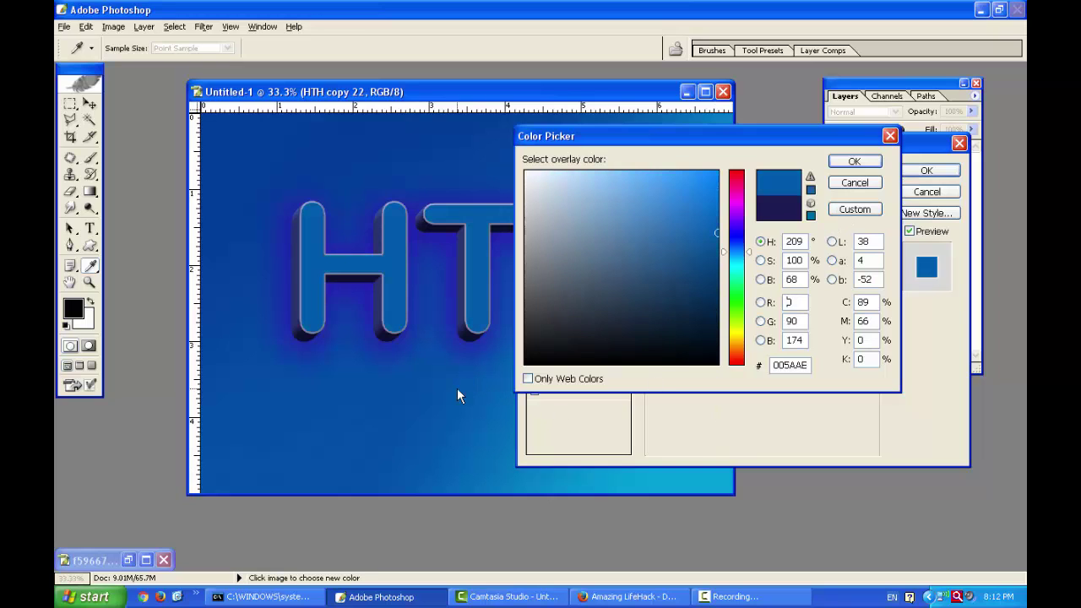
pyautogui.click(397, 344)
pyautogui.click(424, 186)
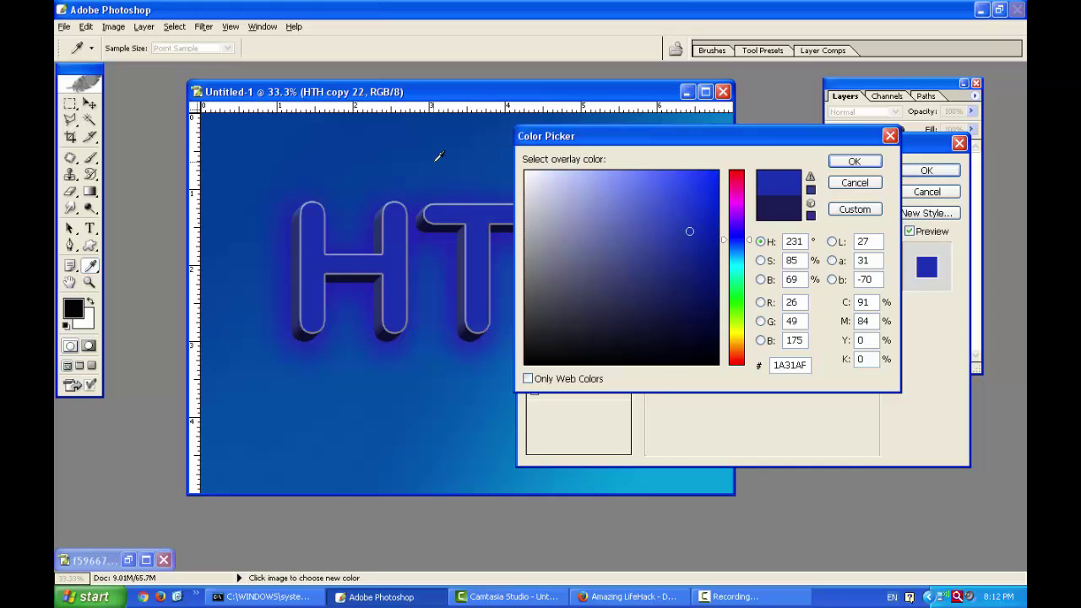
pyautogui.click(419, 154)
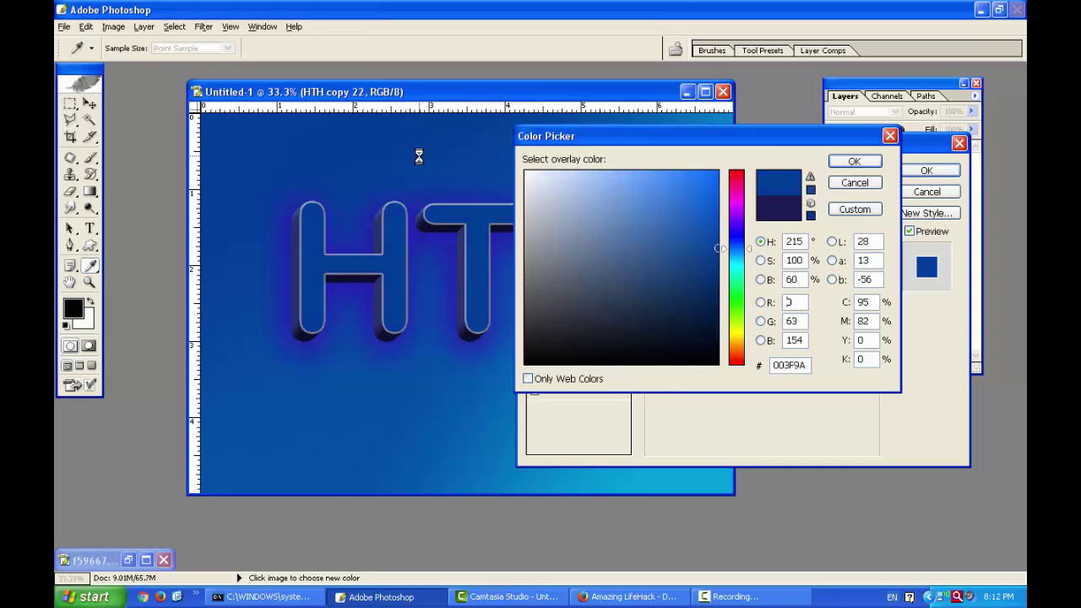
pyautogui.click(488, 369)
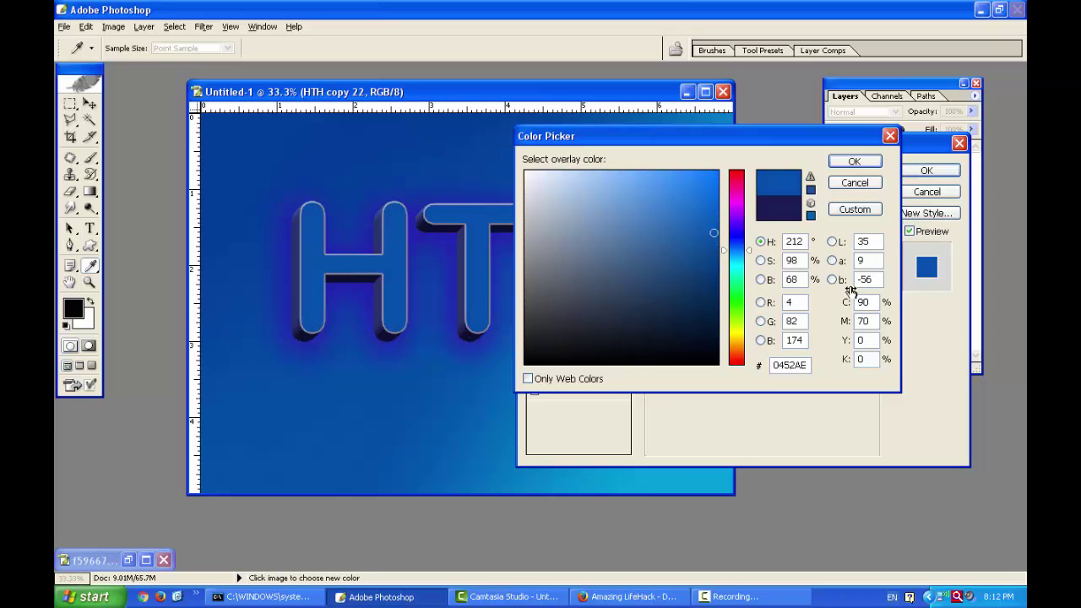
pyautogui.click(703, 479)
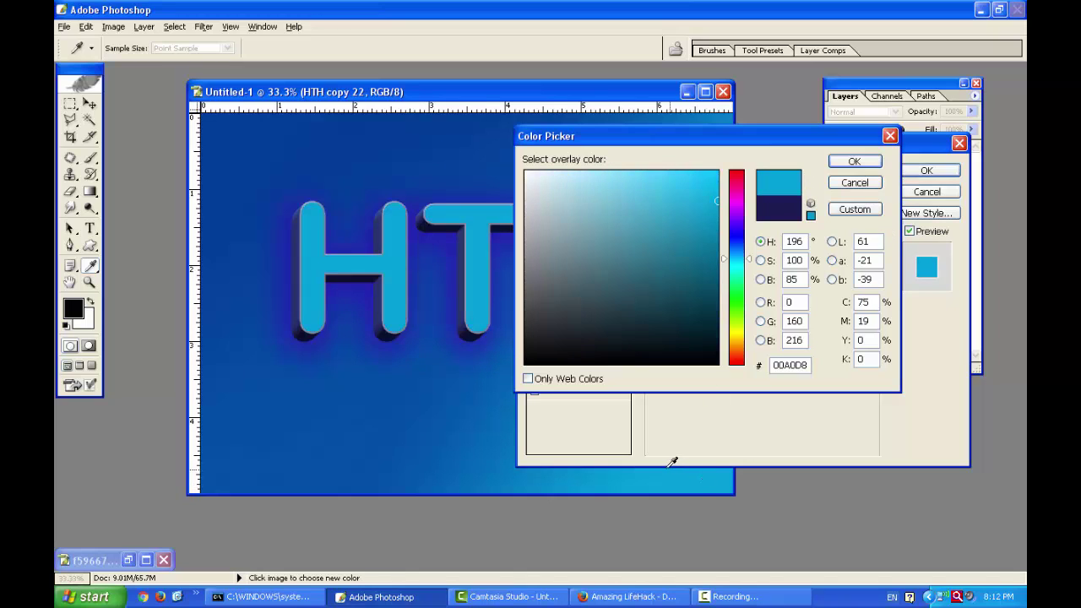
pyautogui.click(506, 432)
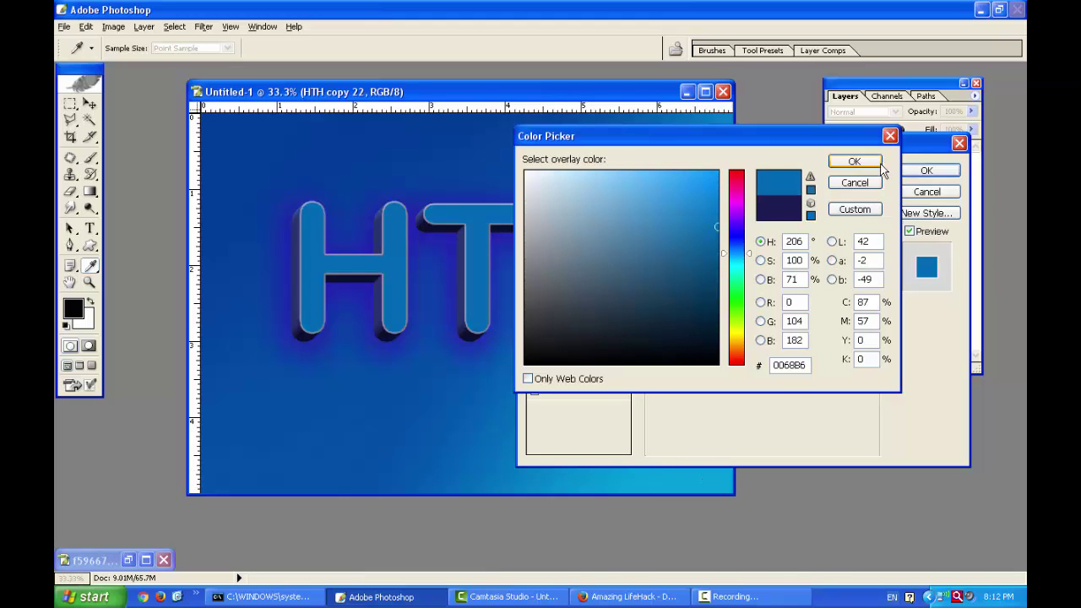
pyautogui.click(725, 470)
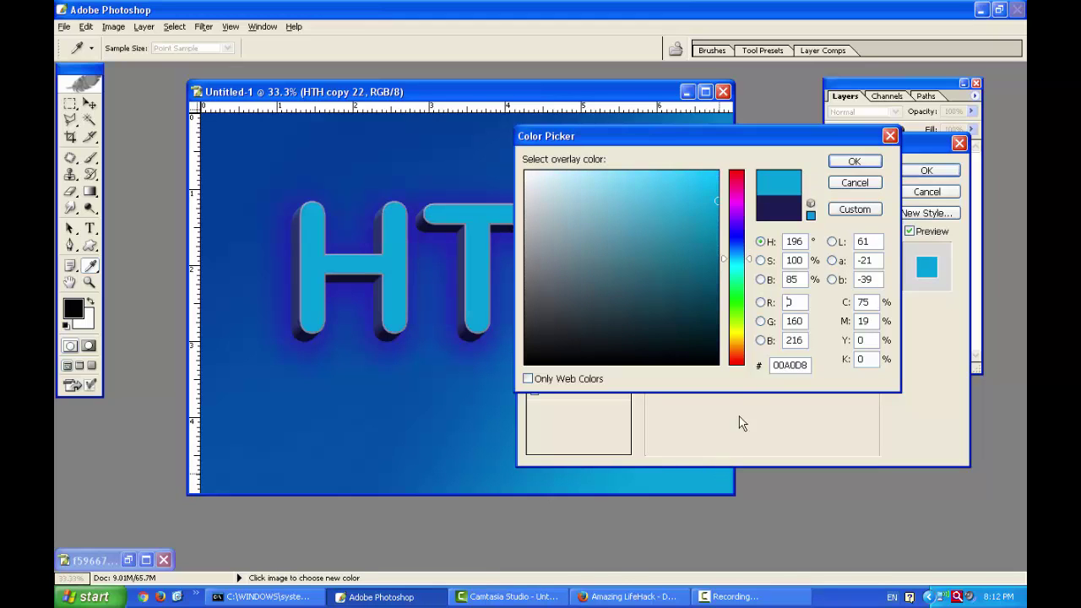
pyautogui.click(855, 161)
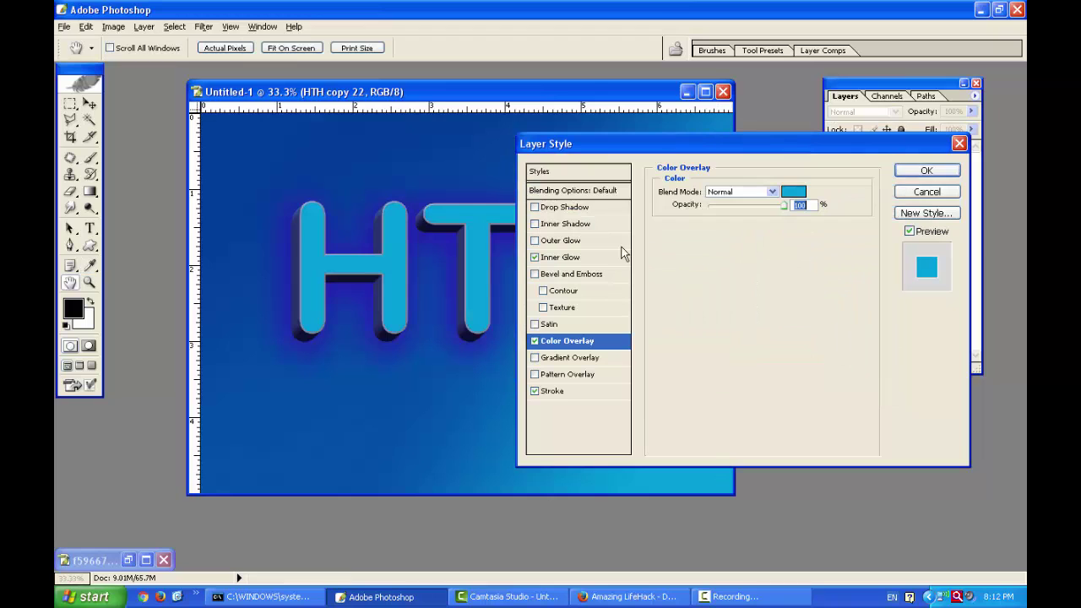
# Open the Drop Shadow colour chooser and dismiss it unchanged
pyautogui.click(596, 208)
pyautogui.click(792, 194)
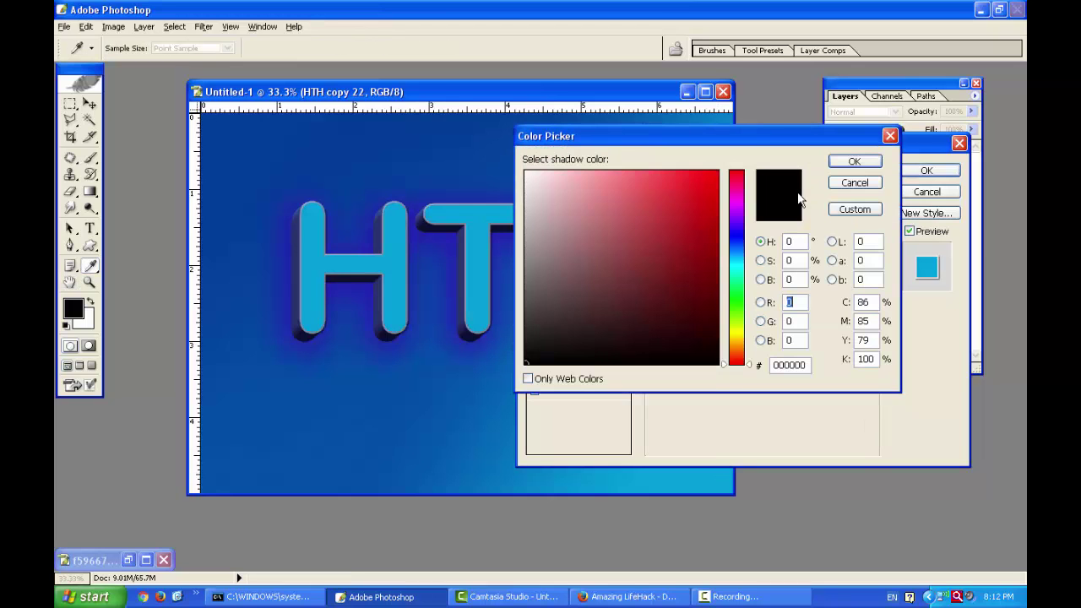
pyautogui.click(853, 184)
# Apply the layer style, then select the lower HTH layer just above the Background
pyautogui.click(926, 171)
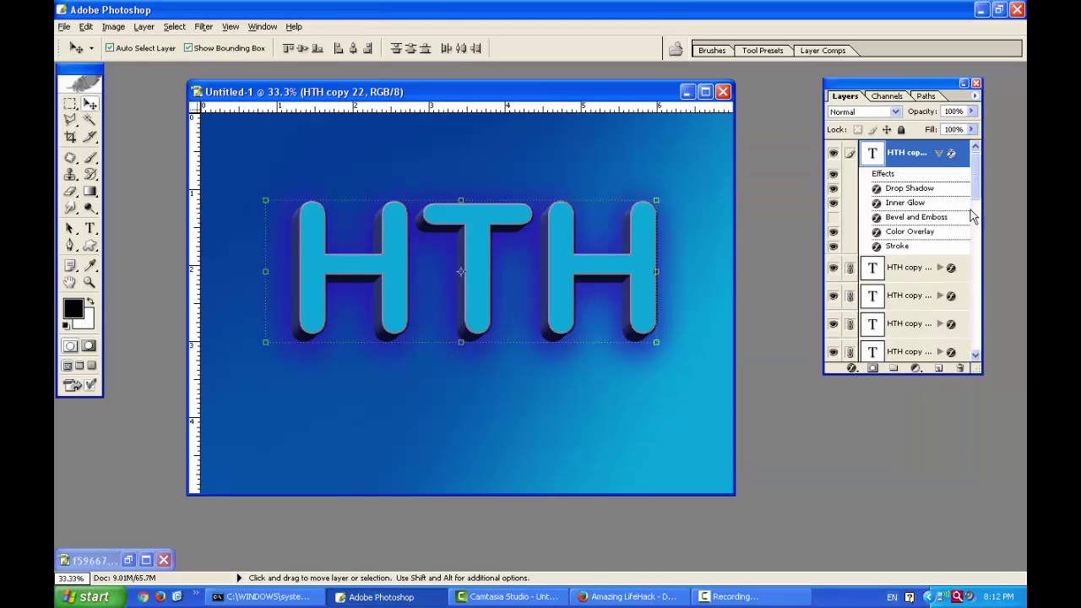
pyautogui.moveTo(975, 173); pyautogui.dragTo(976, 319)
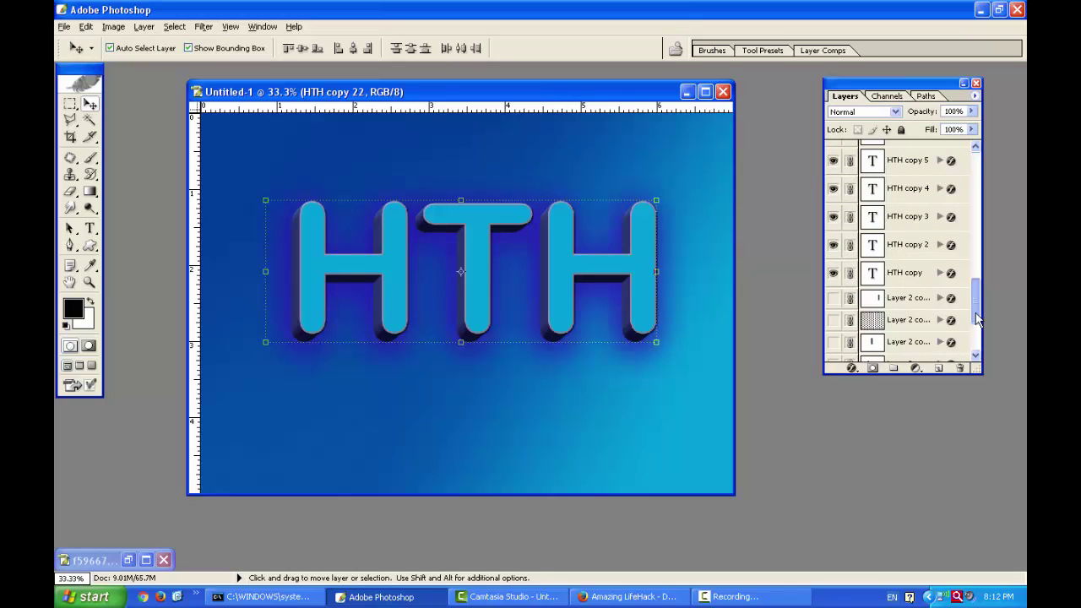
pyautogui.moveTo(977, 318); pyautogui.dragTo(990, 341)
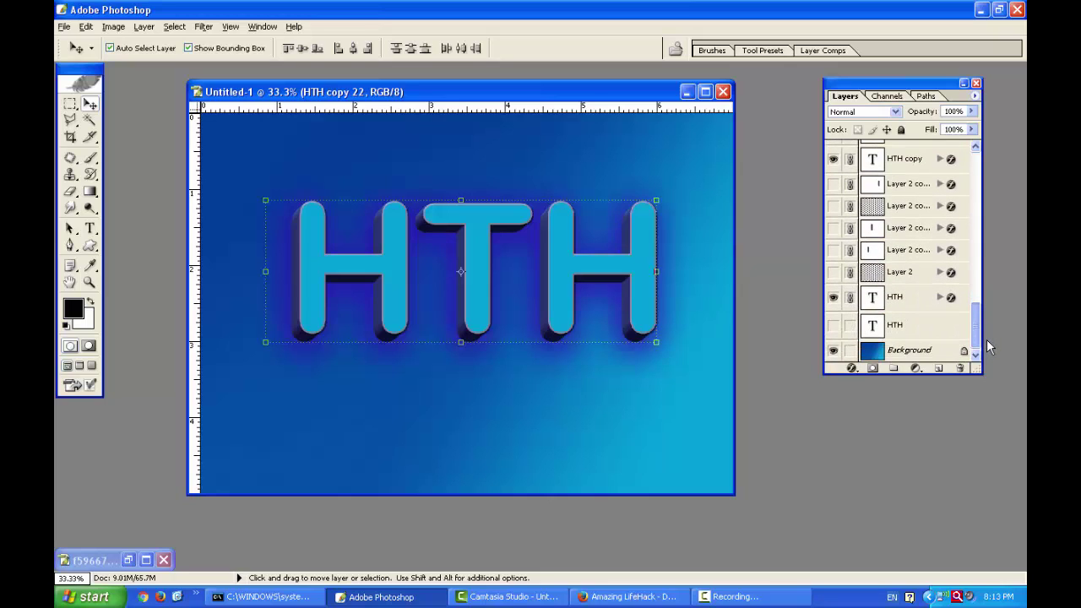
pyautogui.click(909, 309)
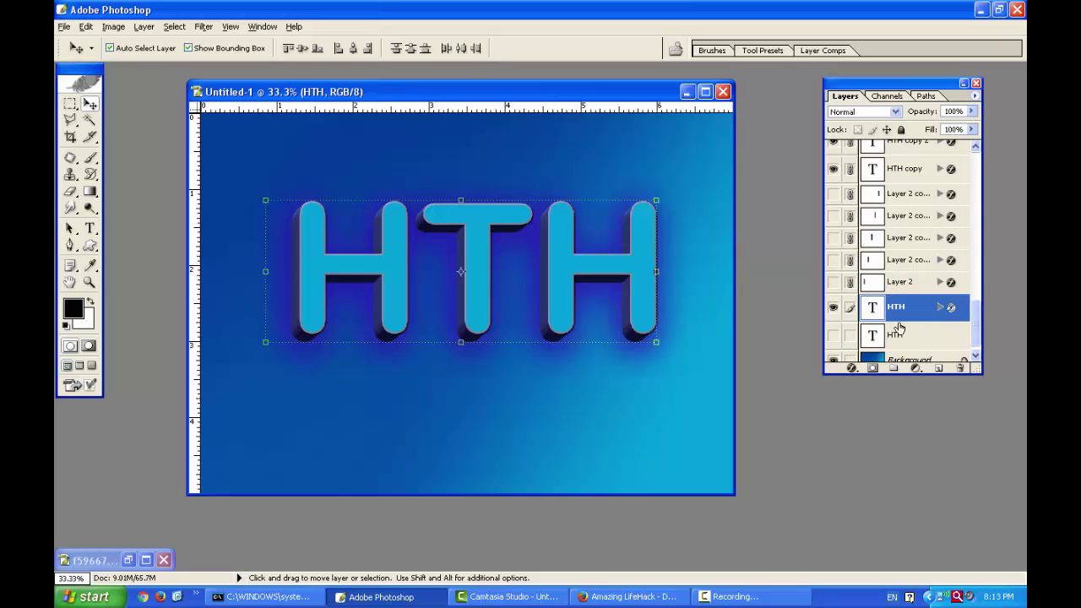
# Change the lower HTH layer's Drop Shadow colour from purple to cyan 00A0D8
pyautogui.click(852, 372)
pyautogui.click(866, 382)
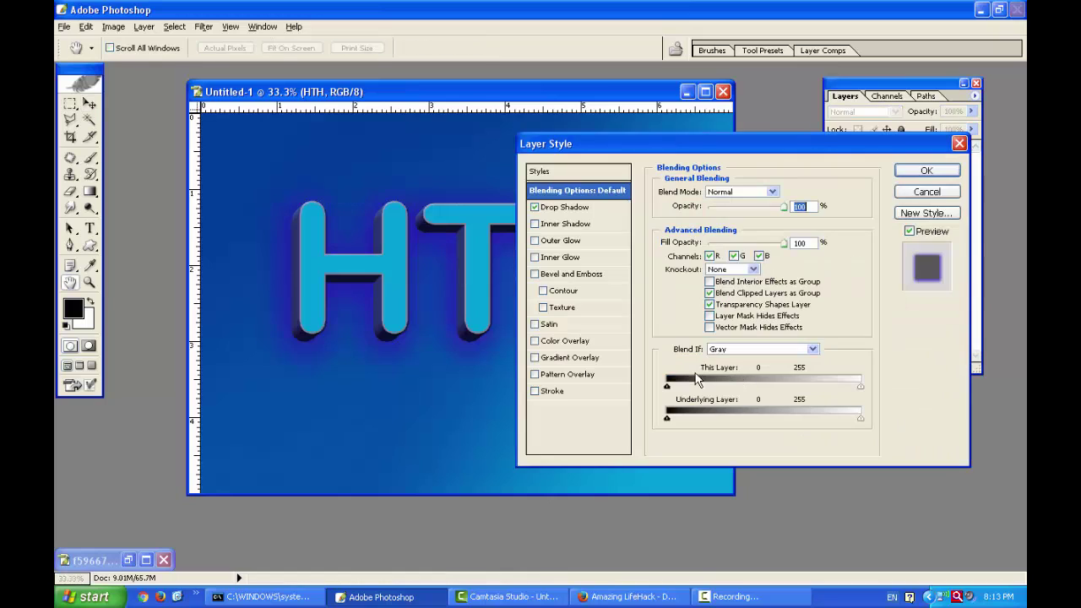
pyautogui.click(566, 207)
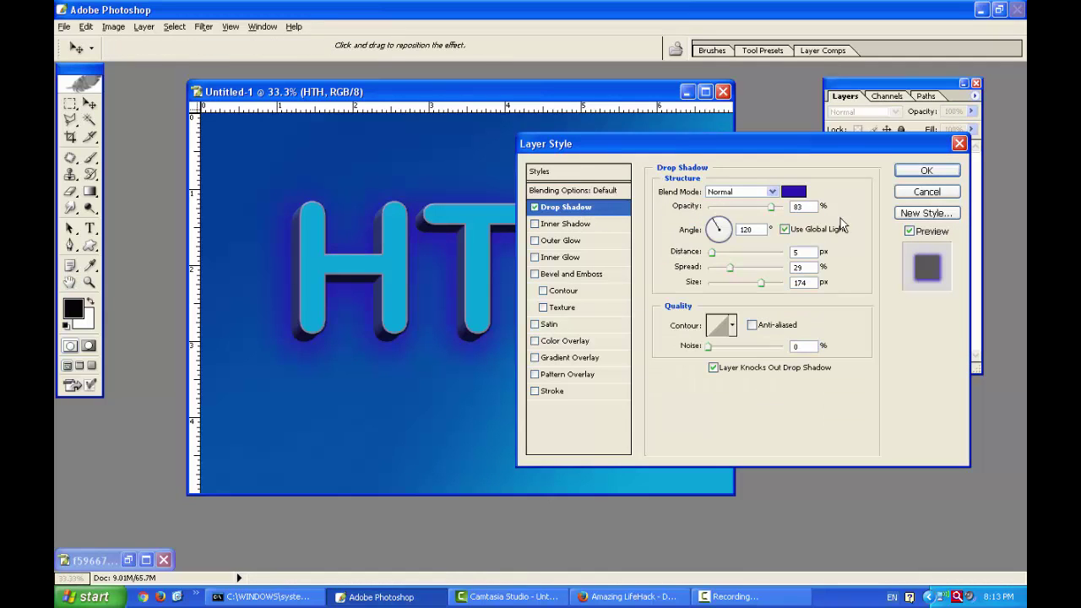
pyautogui.click(796, 193)
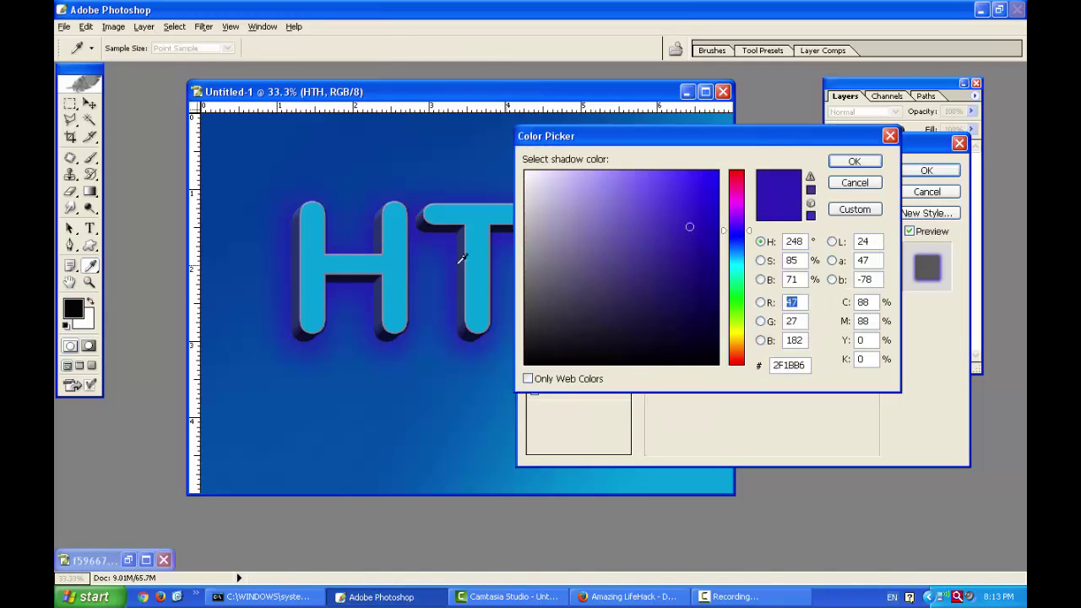
pyautogui.click(703, 472)
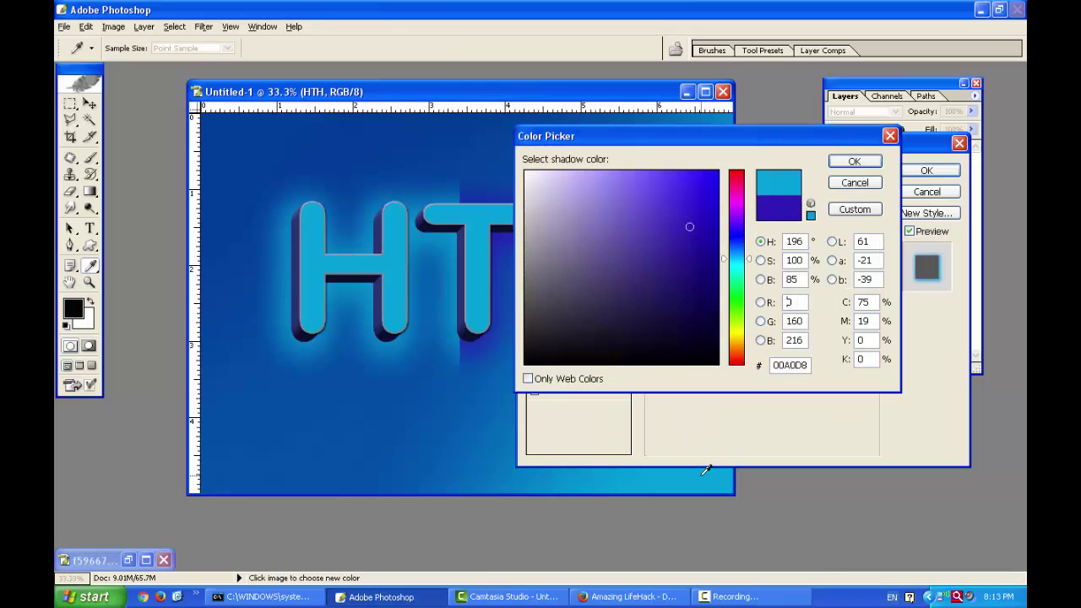
pyautogui.click(855, 162)
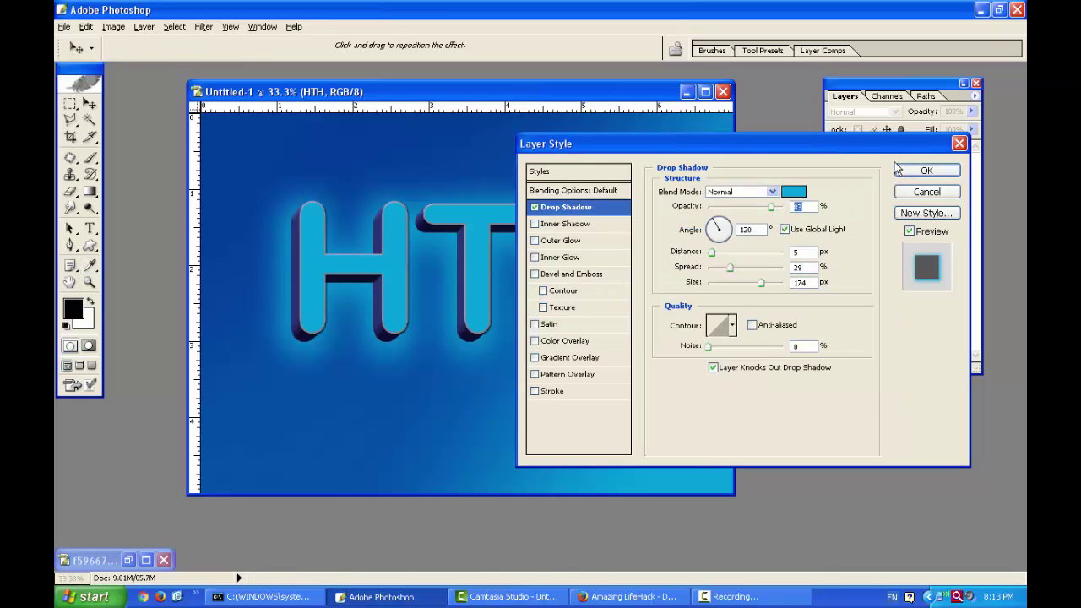
pyautogui.click(926, 170)
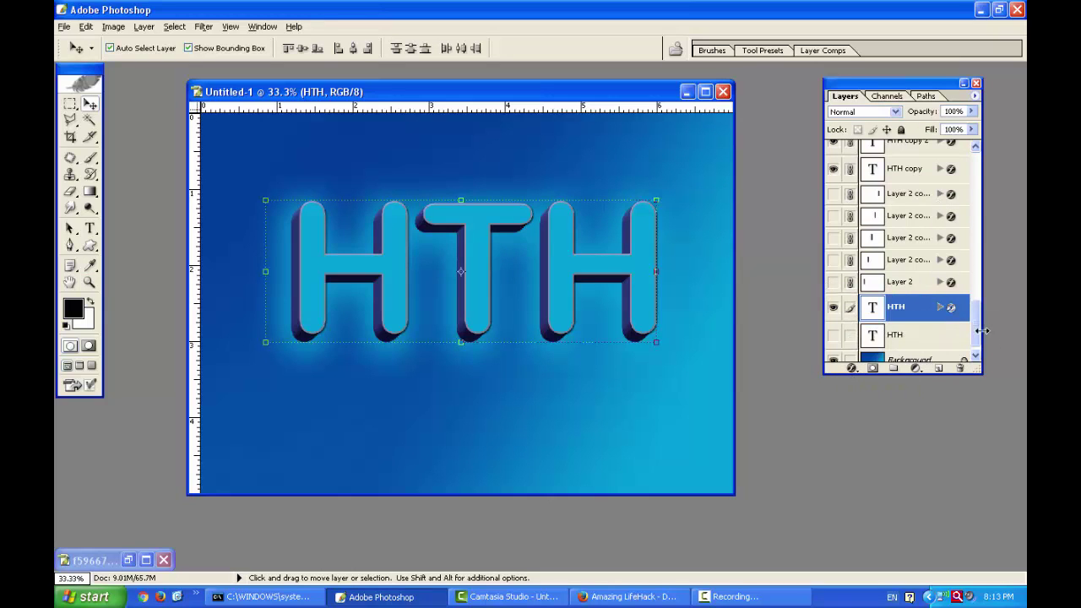
# Select the top HTH copy 22 layer and open its Blending Options
pyautogui.moveTo(975, 325); pyautogui.dragTo(977, 174)
pyautogui.click(914, 157)
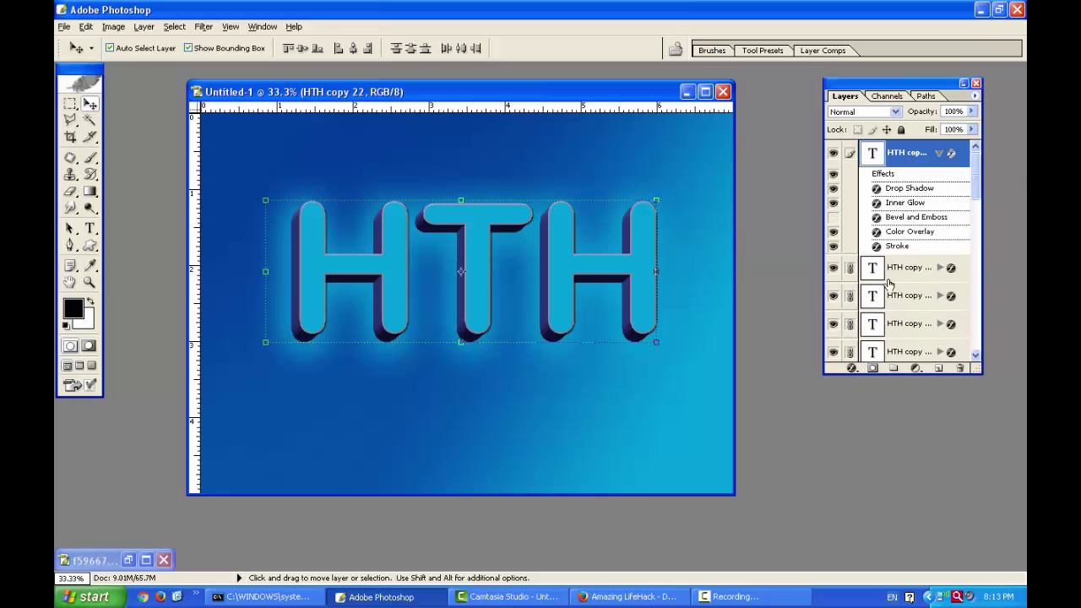
pyautogui.click(853, 369)
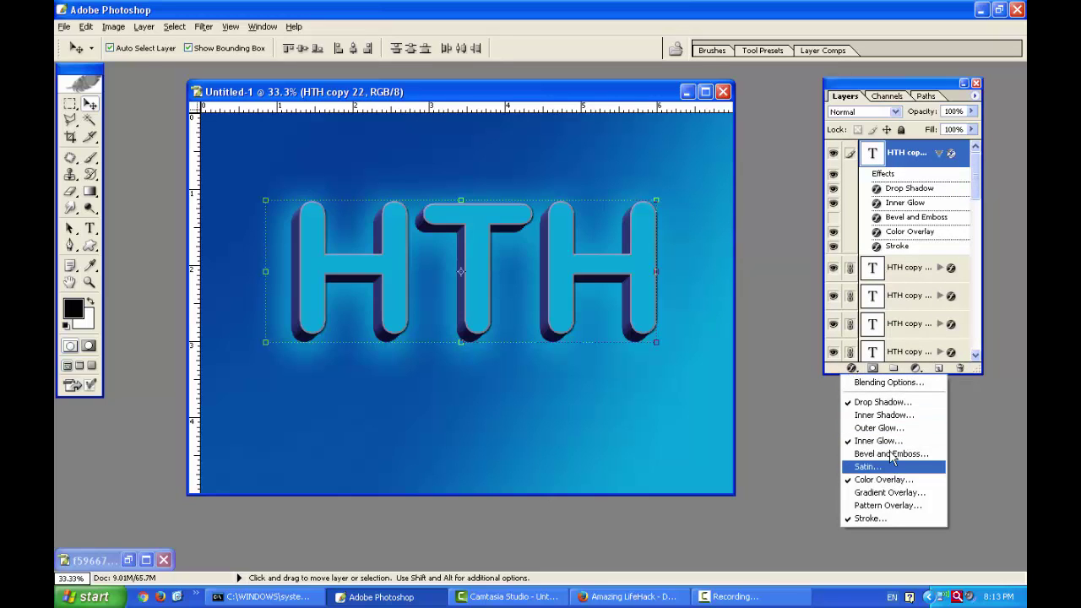
pyautogui.click(891, 384)
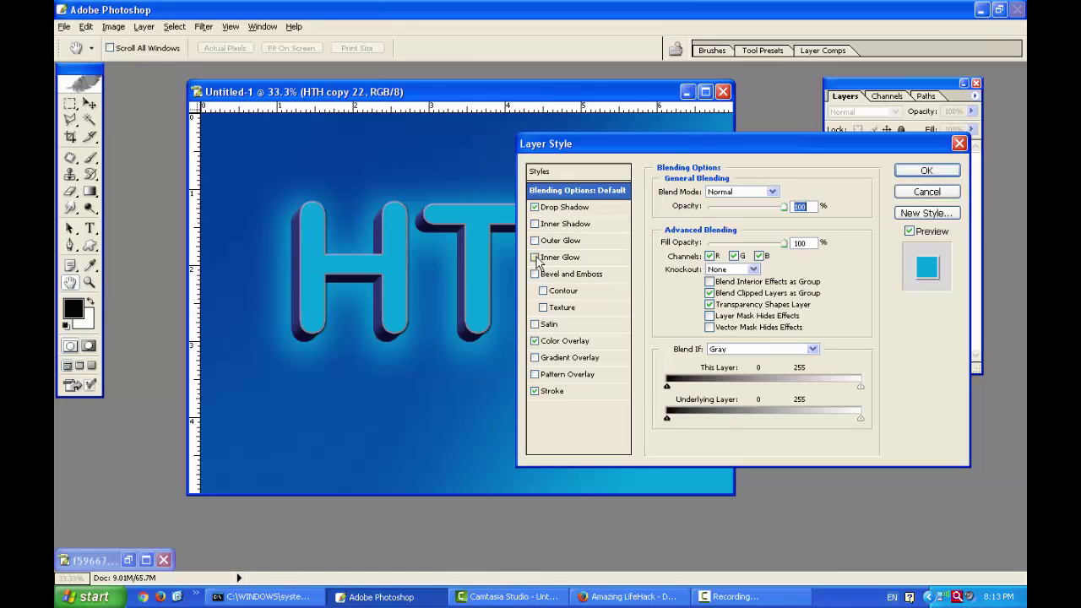
# Give the HTH letters a thin white stroke of about 3 px
pyautogui.click(535, 341)
pyautogui.click(553, 391)
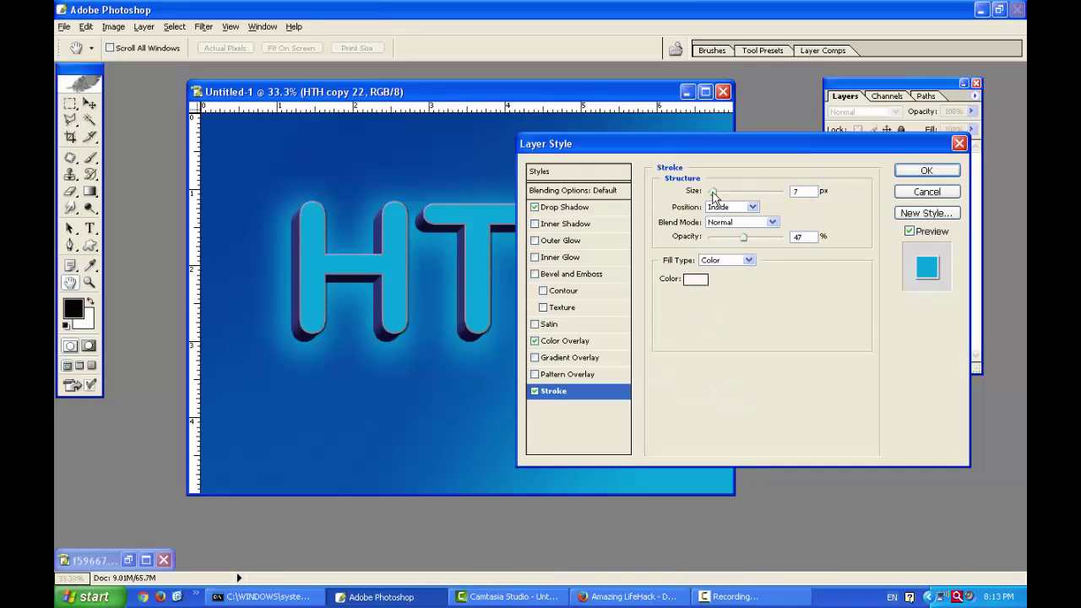
pyautogui.moveTo(714, 194)
pyautogui.mouseDown()
pyautogui.moveTo(789, 189)
pyautogui.moveTo(718, 193)
pyautogui.mouseUp()
pyautogui.moveTo(744, 236); pyautogui.dragTo(784, 236)
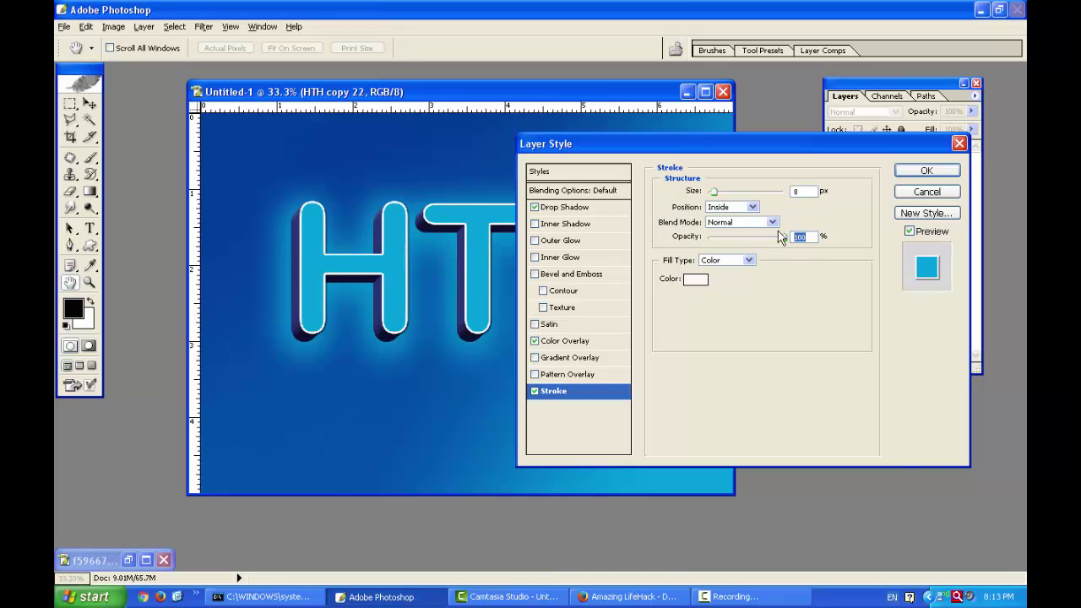
pyautogui.moveTo(715, 195); pyautogui.dragTo(712, 186)
pyautogui.click(929, 171)
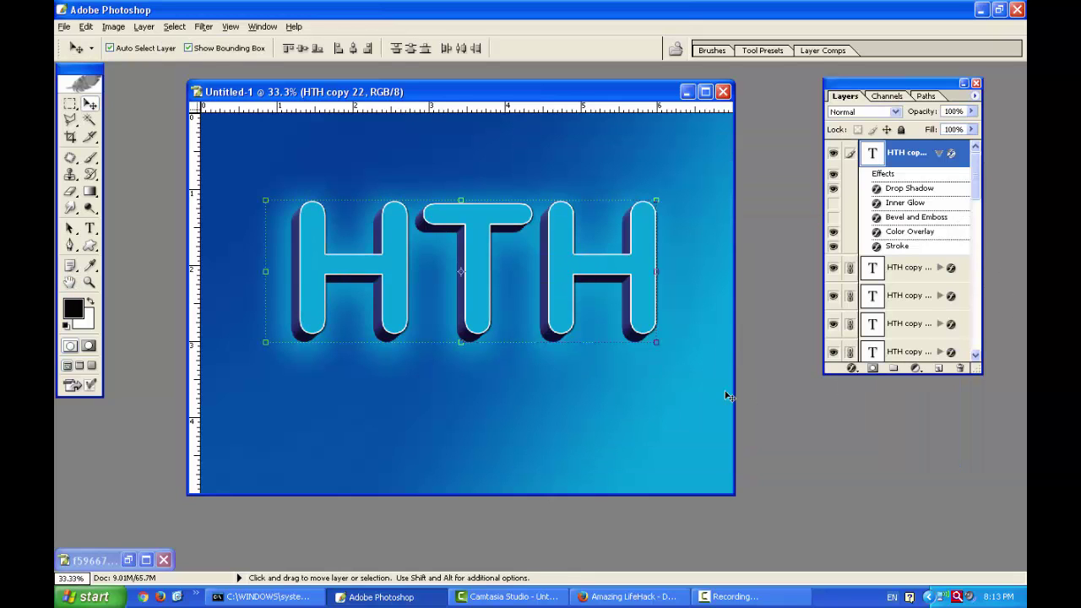
# Move the HTH text higher and add a small 'Happ' text layer below it
pyautogui.moveTo(661, 282)
pyautogui.mouseDown()
pyautogui.moveTo(654, 252)
pyautogui.moveTo(654, 268)
pyautogui.mouseUp()
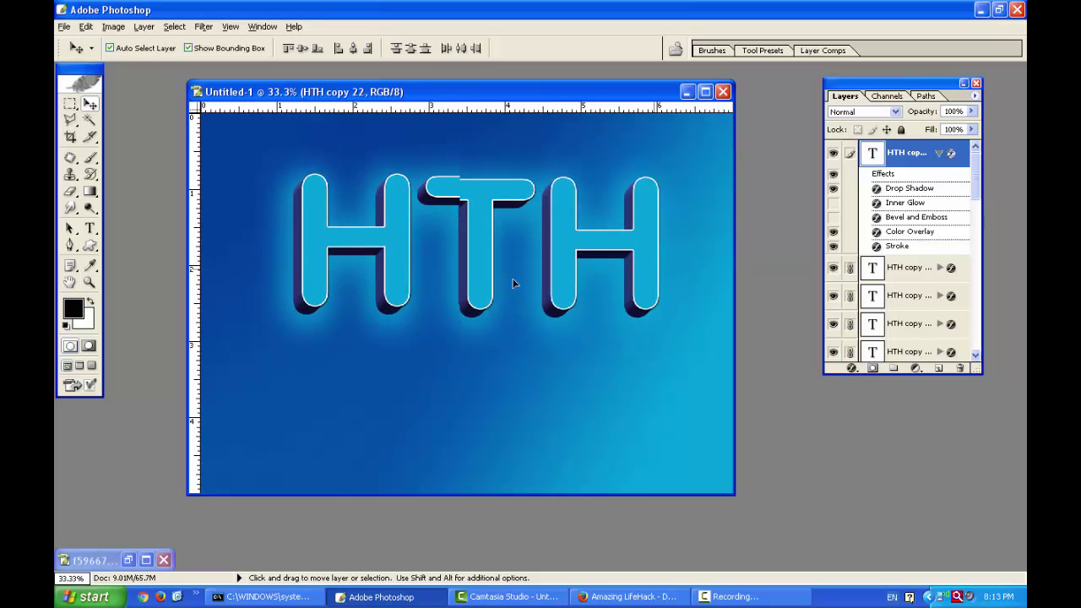
pyautogui.click(90, 228)
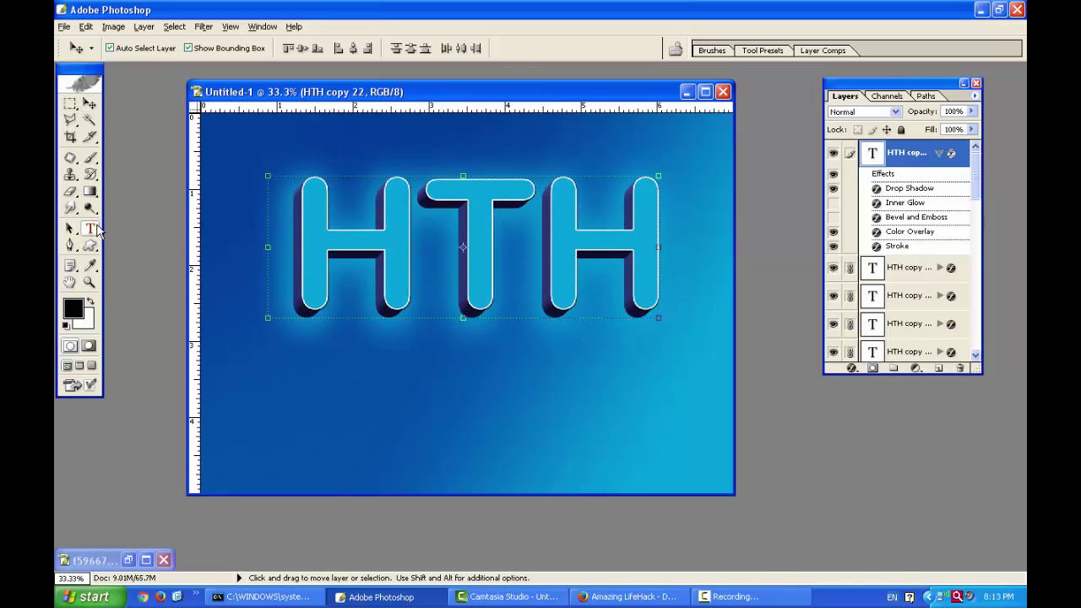
pyautogui.click(305, 371)
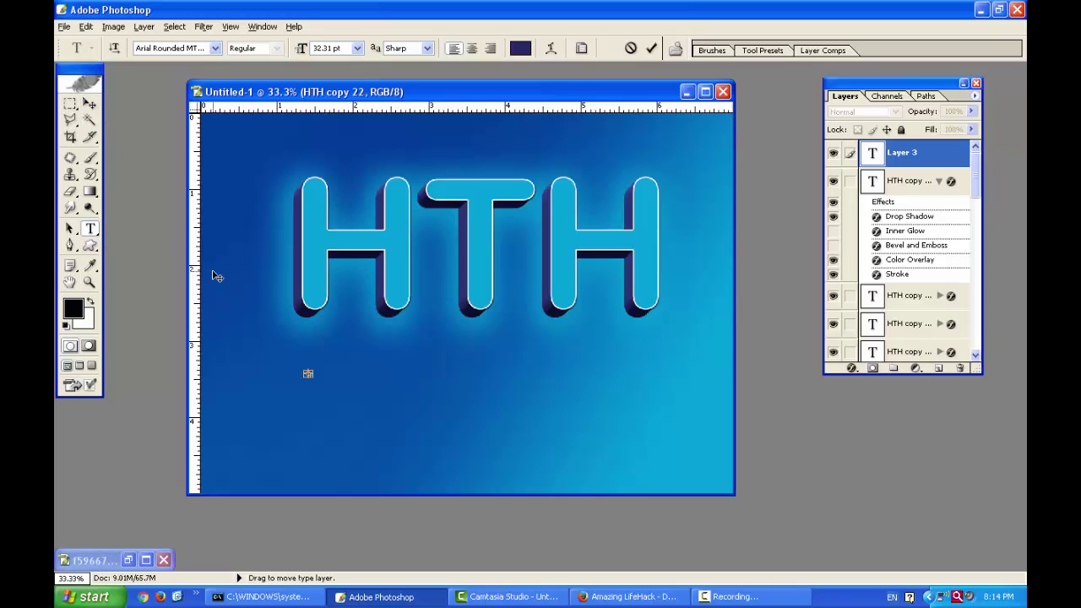
pyautogui.click(90, 103)
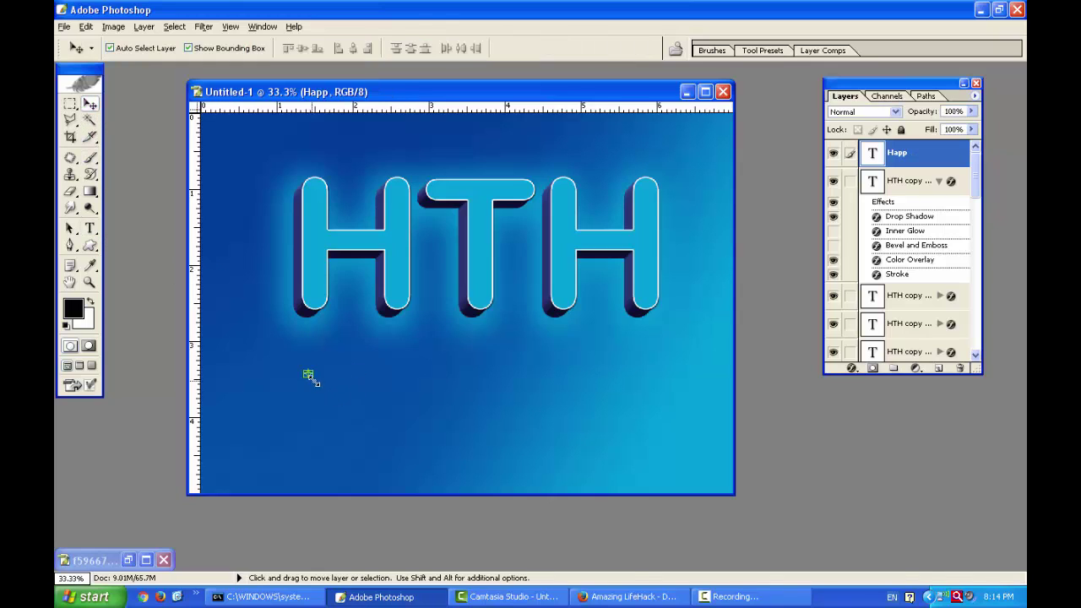
# Scale up the tiny Happ text with Free Transform
pyautogui.hotkey('ctrl', 't')
pyautogui.moveTo(309, 375); pyautogui.dragTo(398, 417)
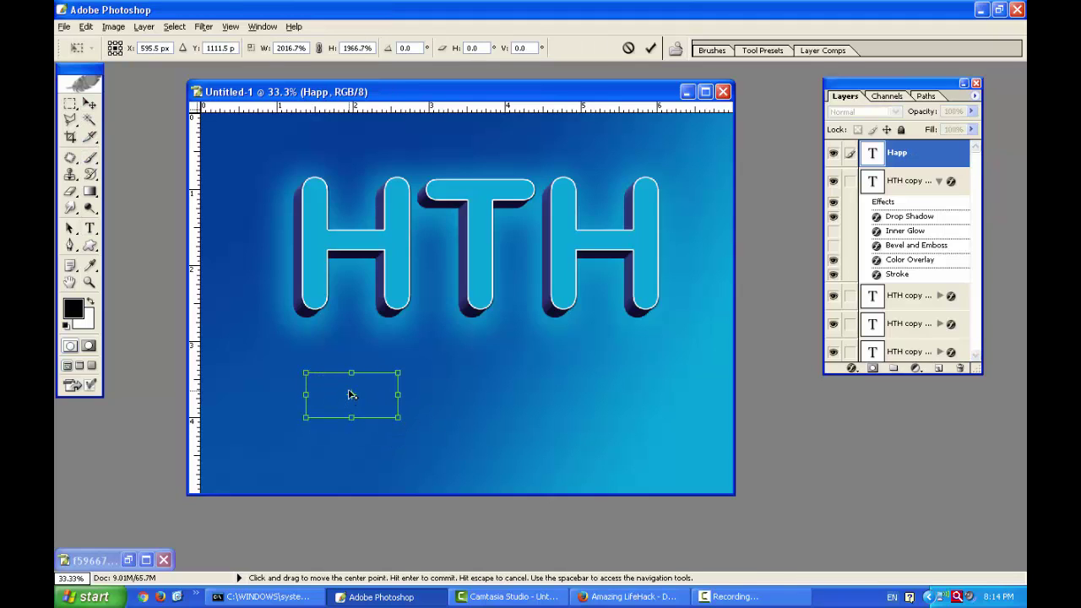
pyautogui.click(92, 228)
pyautogui.click(478, 238)
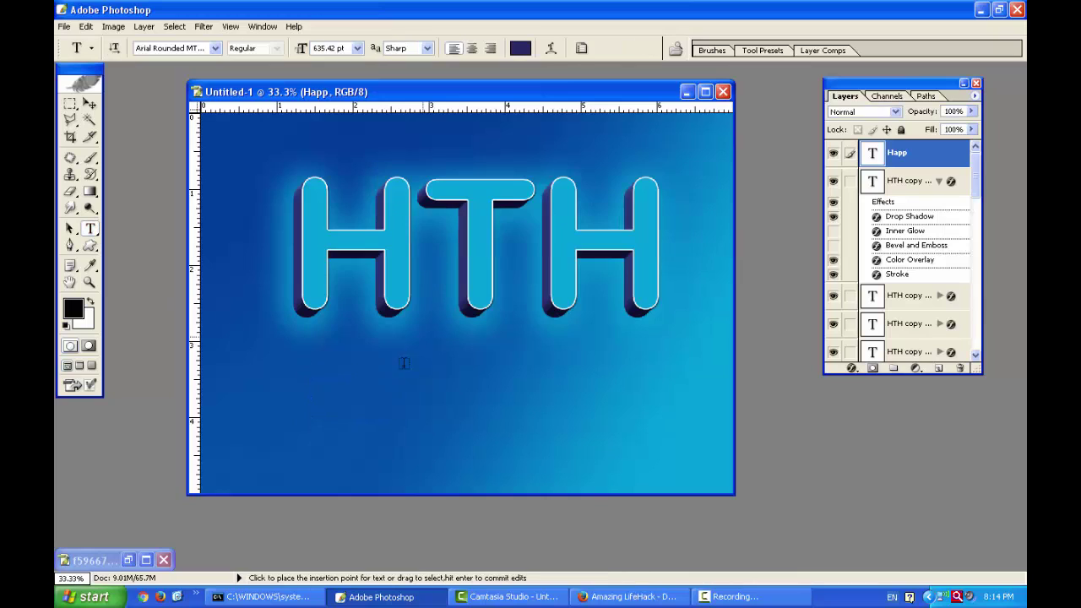
# Type 'Happy To Help' below HTH, move it up-left and enlarge it about 150%
pyautogui.click(328, 397)
pyautogui.write('Happy T')
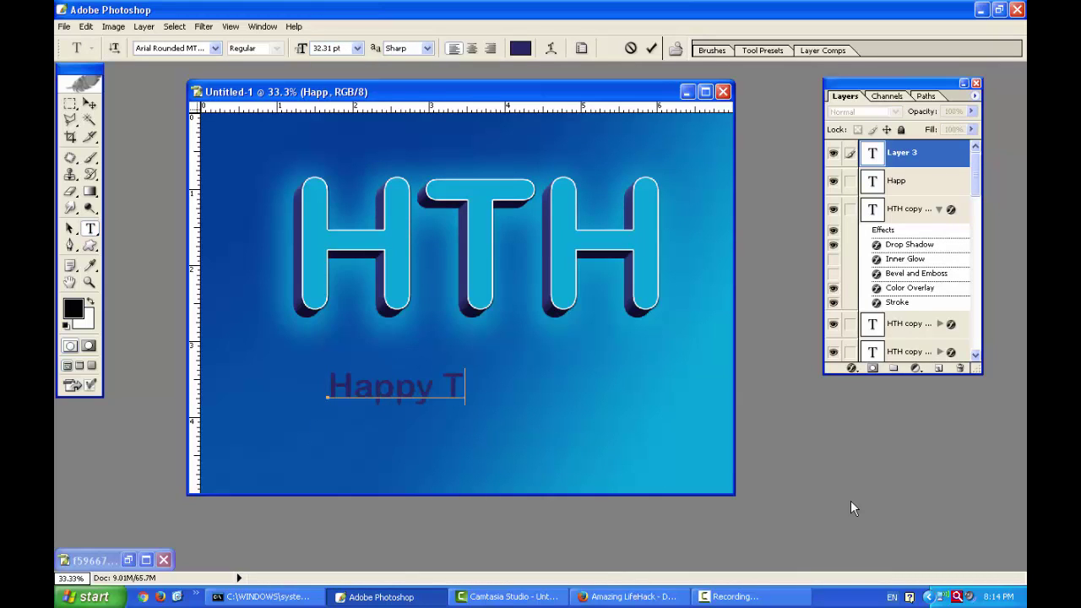
pyautogui.write('o Help')
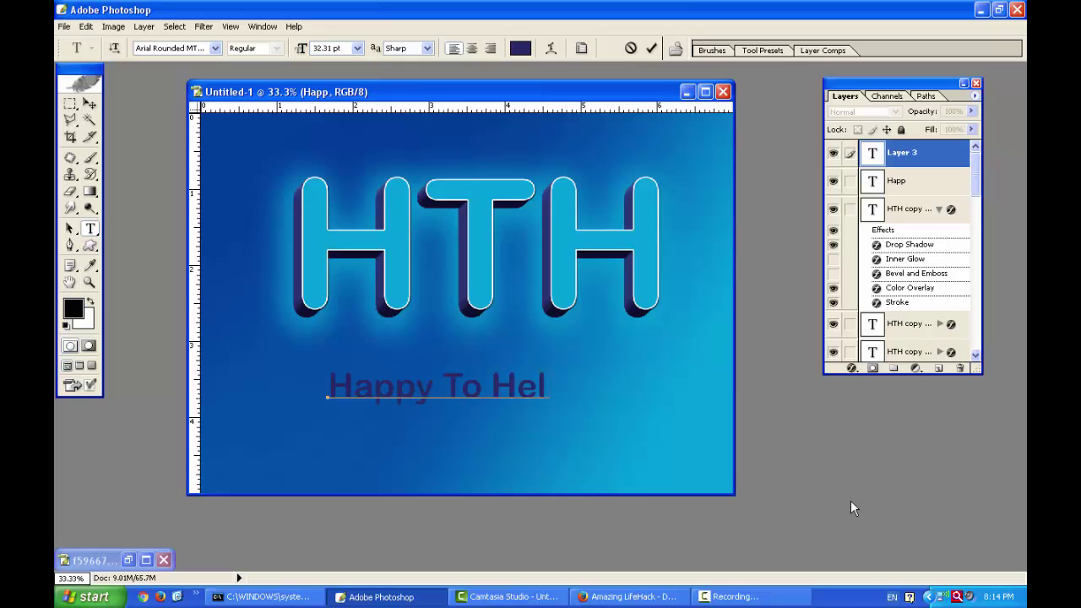
pyautogui.click(90, 103)
pyautogui.moveTo(462, 380); pyautogui.dragTo(427, 350)
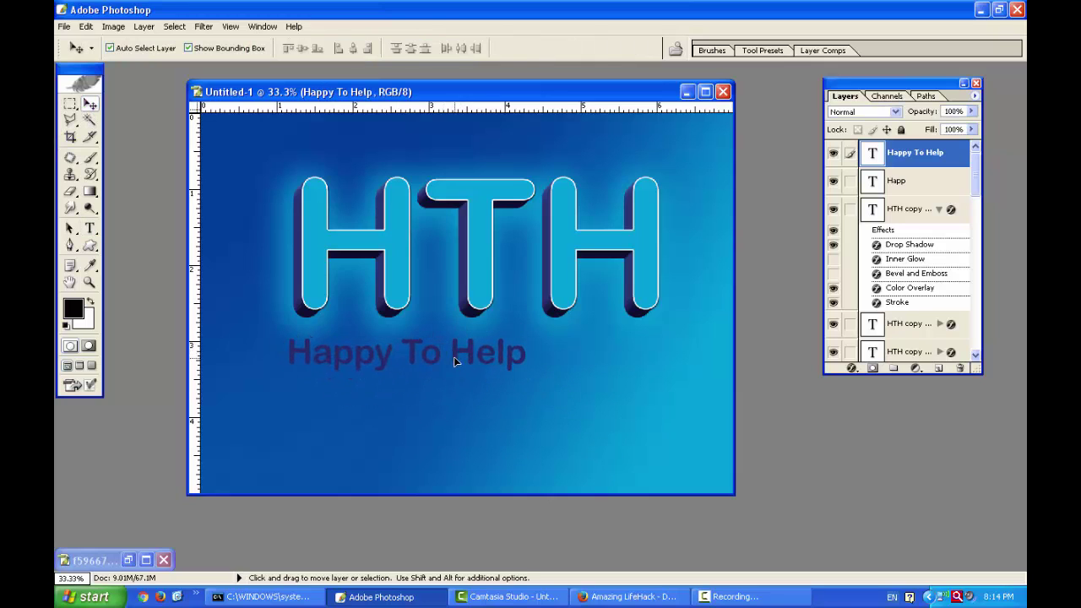
pyautogui.hotkey('ctrl', 't')
pyautogui.moveTo(568, 372); pyautogui.dragTo(652, 391)
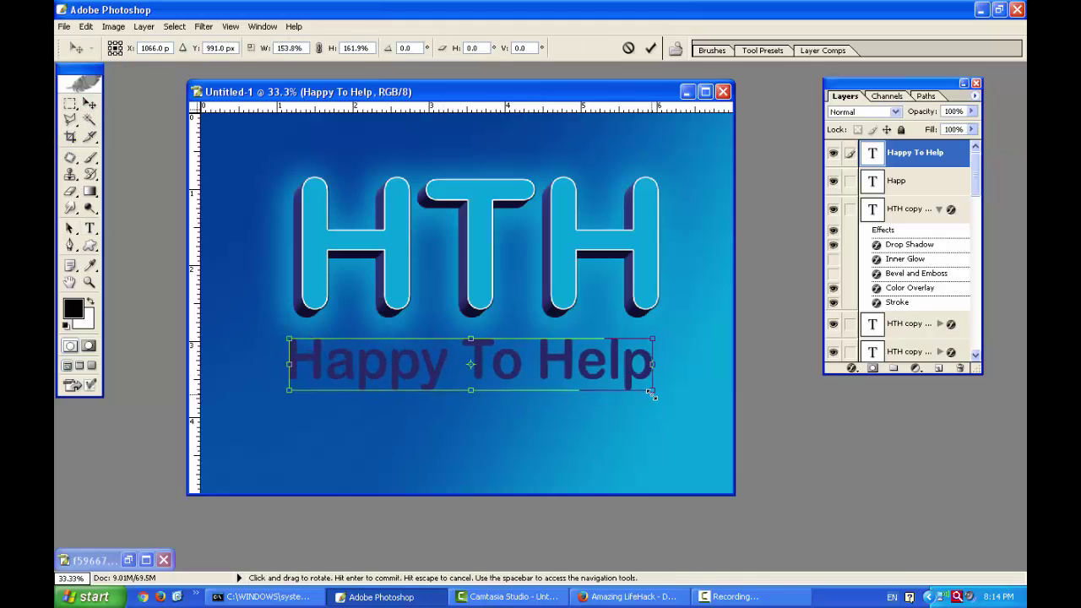
pyautogui.press('Return')
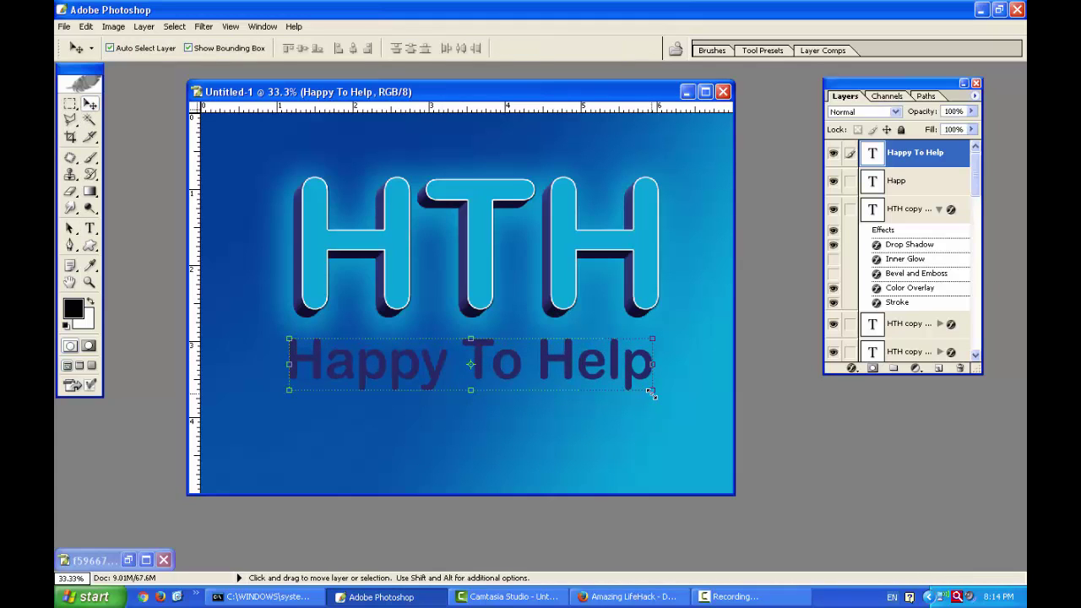
# Recolour the 'Happy To Help' text to near-white FCFCFF
pyautogui.click(91, 229)
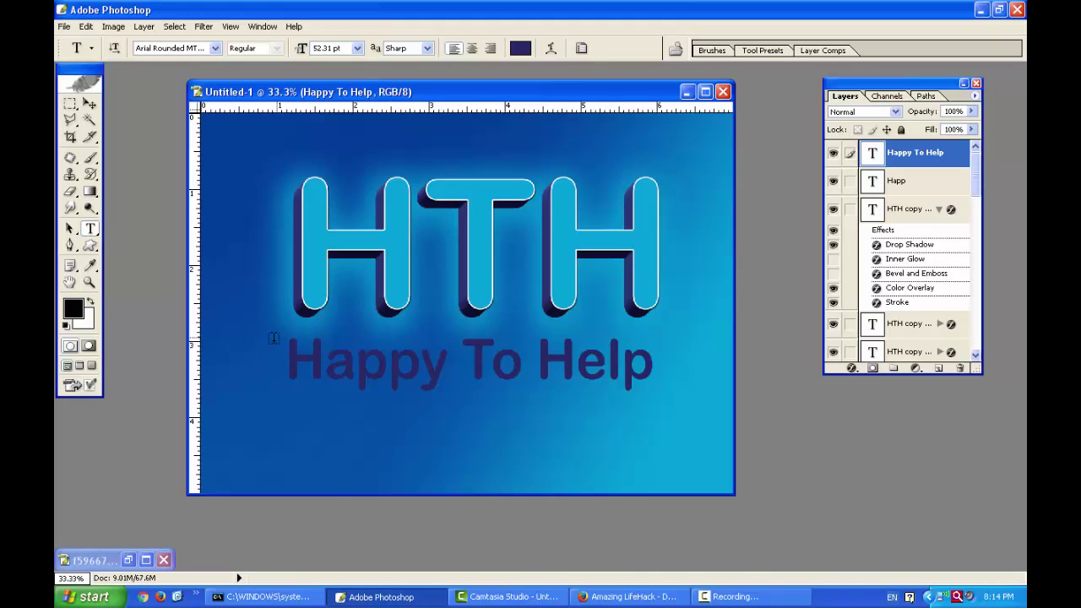
pyautogui.moveTo(292, 363); pyautogui.dragTo(673, 397)
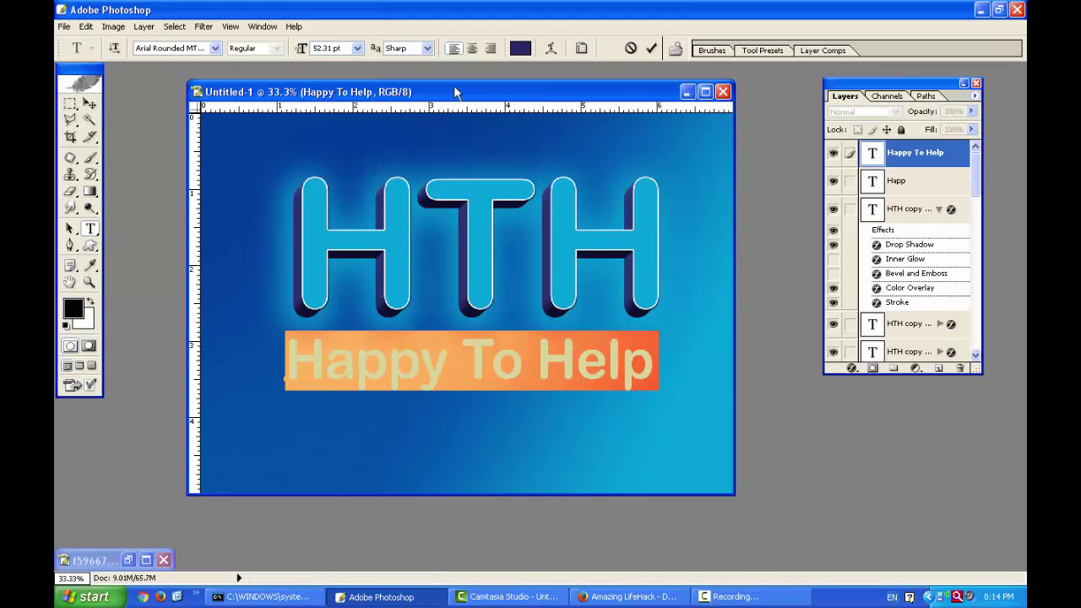
pyautogui.click(520, 48)
pyautogui.click(527, 173)
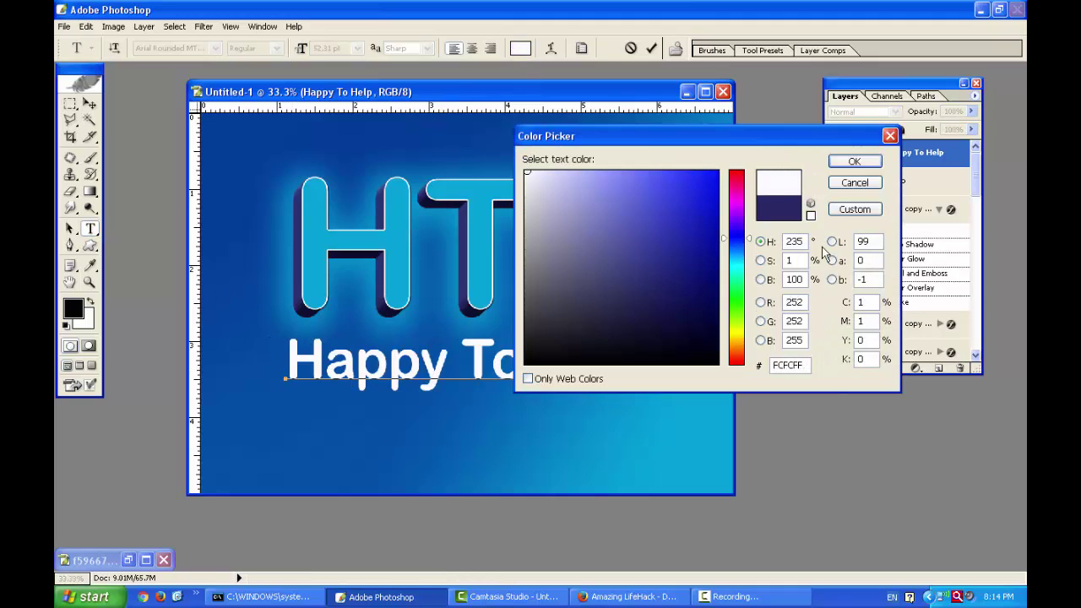
pyautogui.click(854, 161)
pyautogui.click(89, 103)
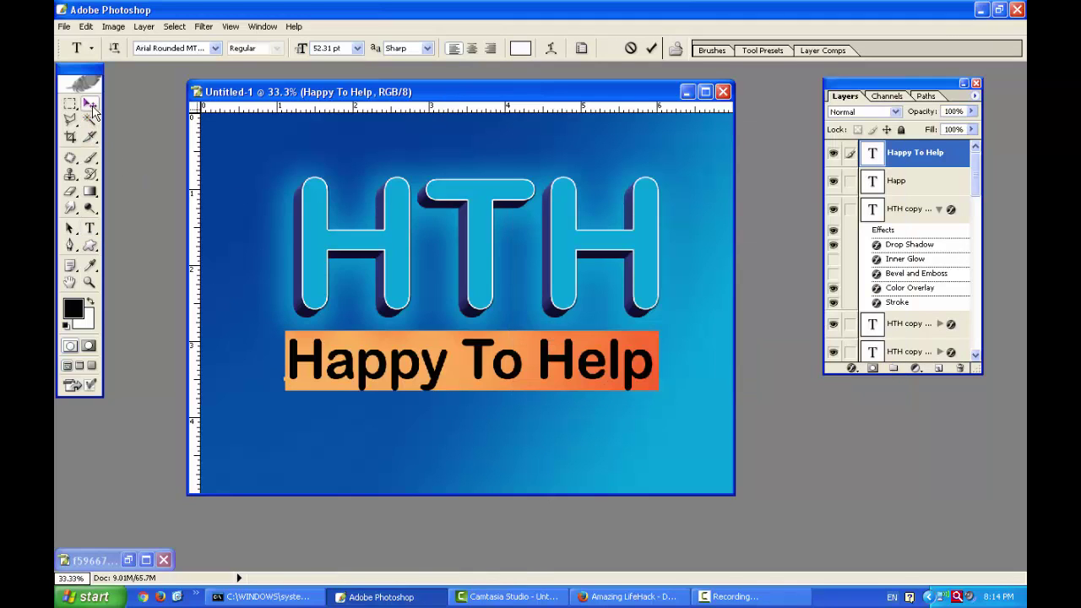
# Scale the subtitle to about 98% width and 79% height, tucked beneath HTH
pyautogui.moveTo(468, 396)
pyautogui.mouseDown()
pyautogui.moveTo(605, 381)
pyautogui.moveTo(623, 366)
pyautogui.moveTo(598, 366)
pyautogui.mouseUp()
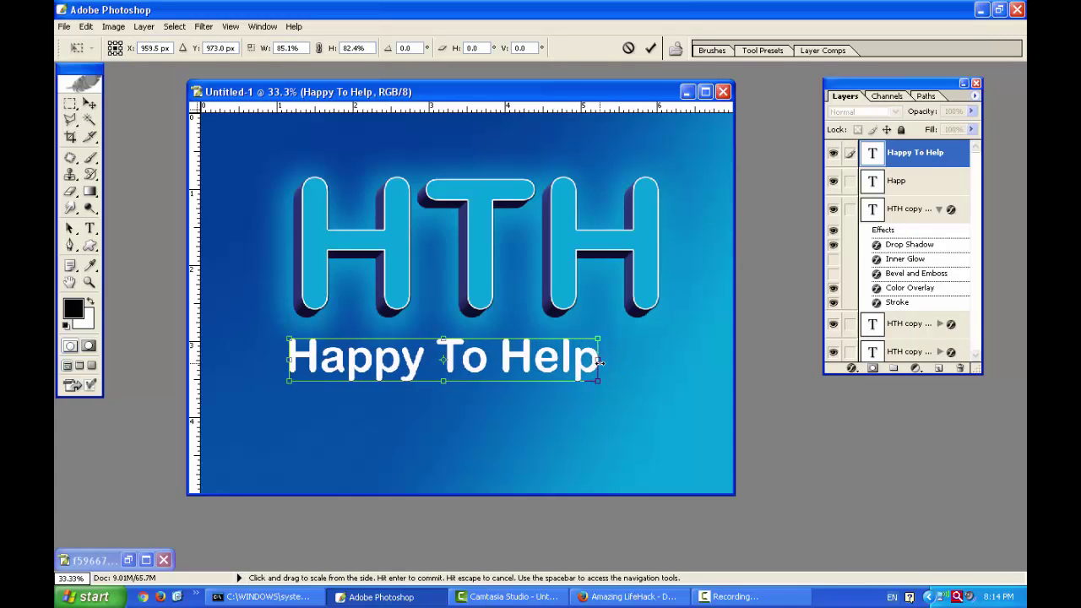
pyautogui.moveTo(484, 369)
pyautogui.mouseDown()
pyautogui.moveTo(504, 359)
pyautogui.moveTo(491, 359)
pyautogui.mouseUp()
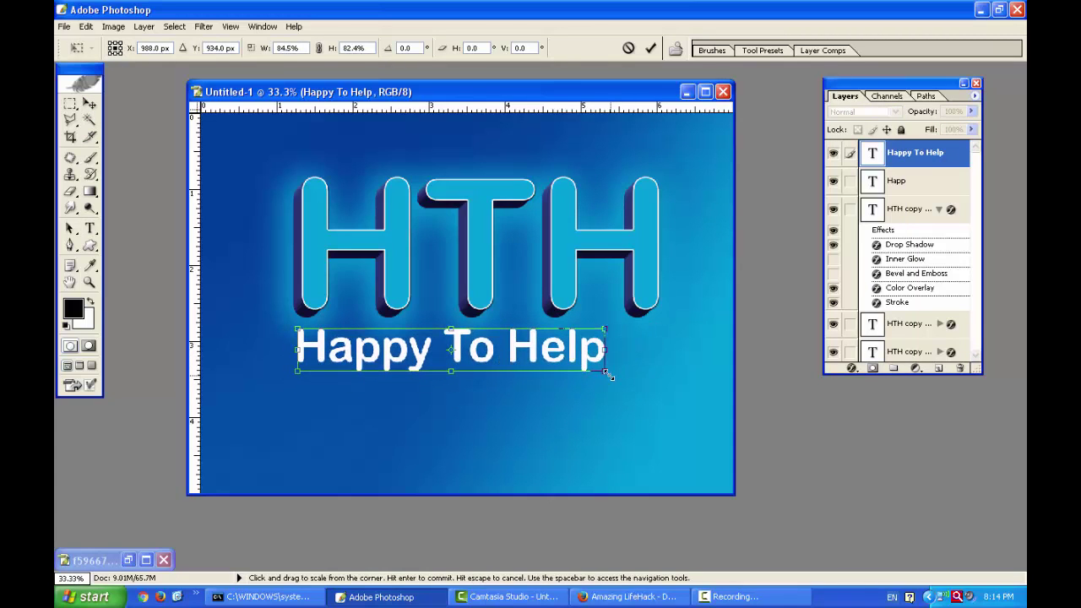
pyautogui.moveTo(617, 369); pyautogui.dragTo(652, 369)
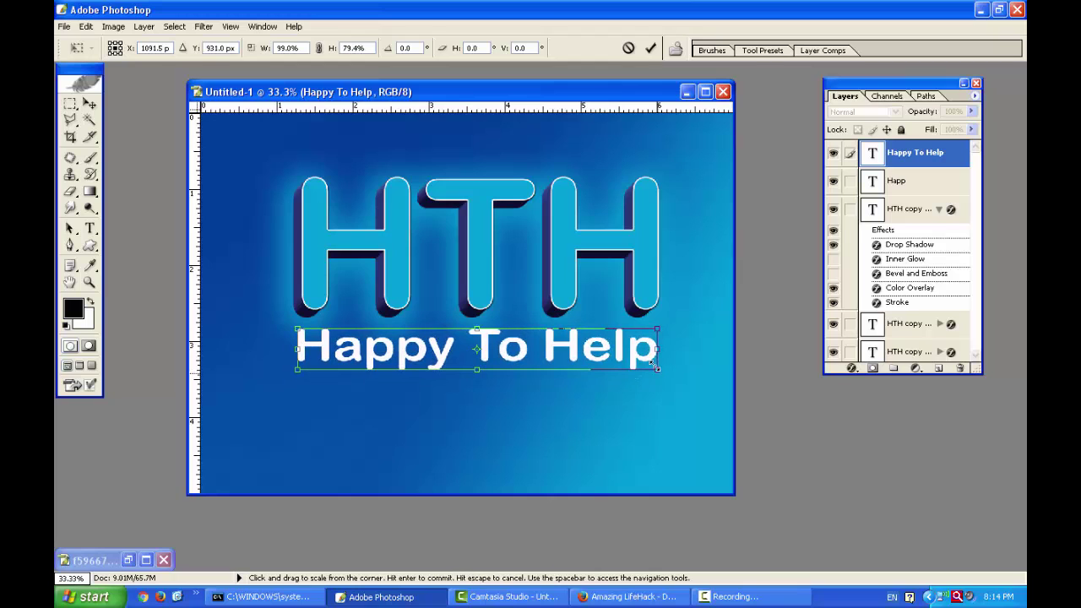
pyautogui.click(90, 108)
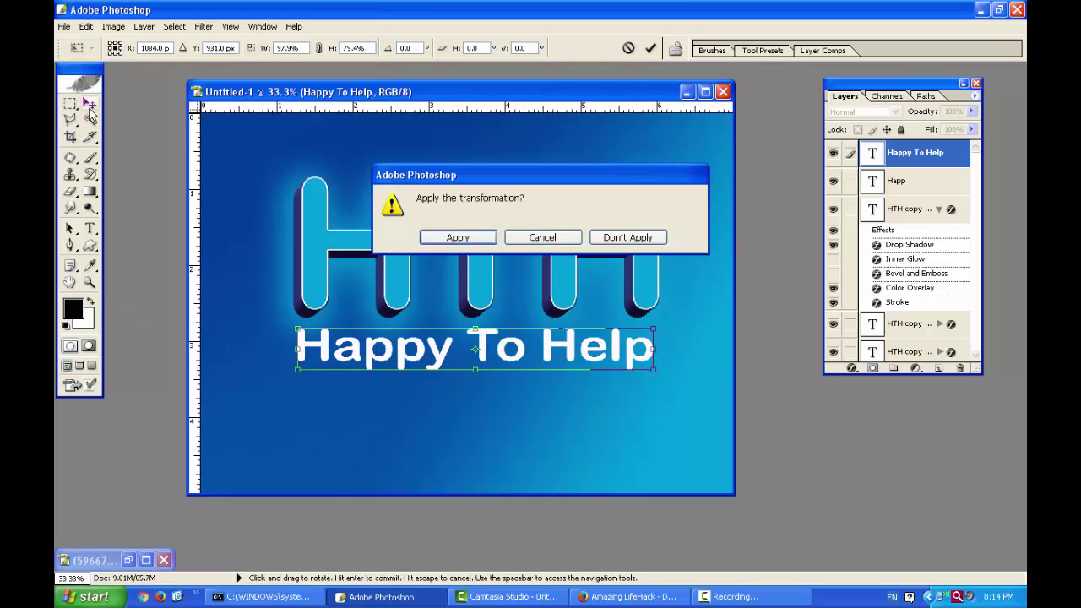
pyautogui.press('Return')
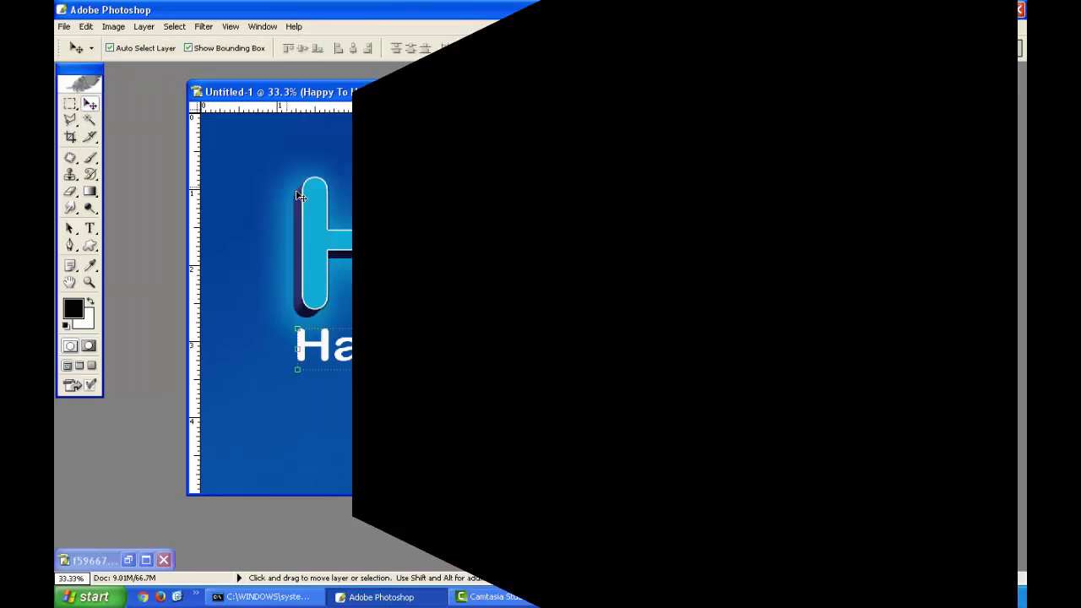